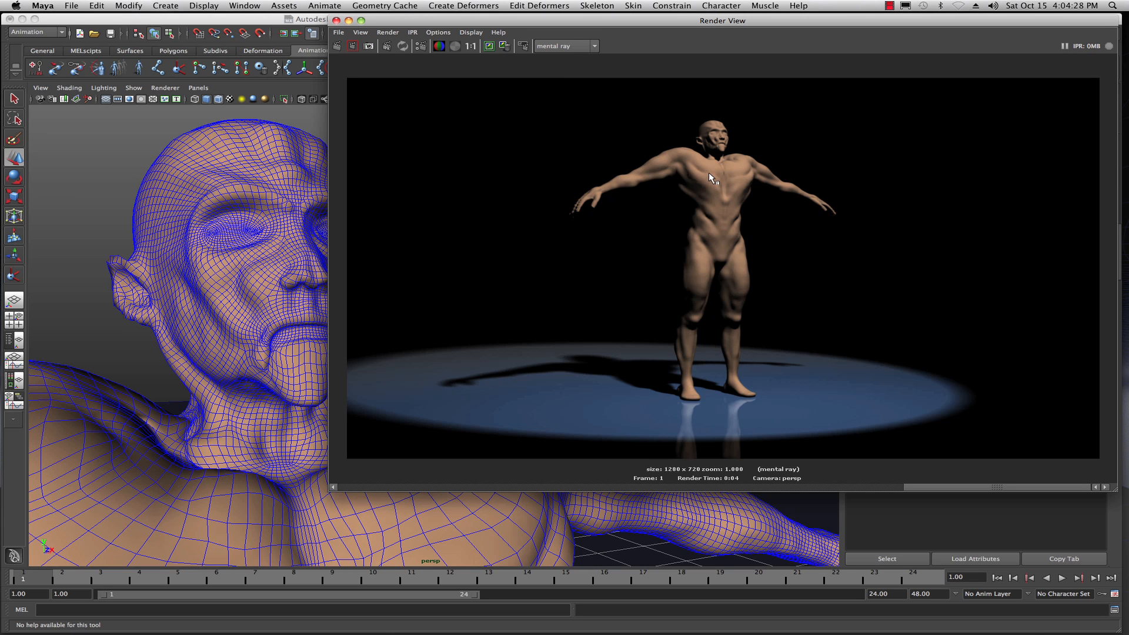
- Move the Render View out of the way and examine the wireframed mesh of the character's head and torso
left_click_drag(619, 25, 1034, 81)
left_click(416, 311)
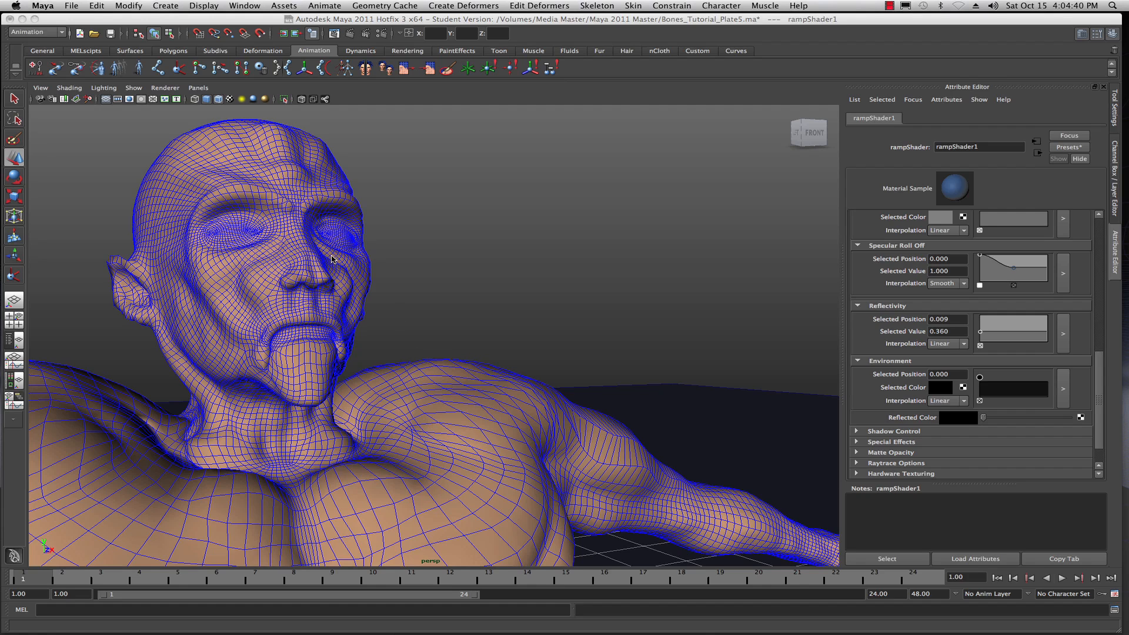
left_click_drag(273, 231, 297, 266, "alt")
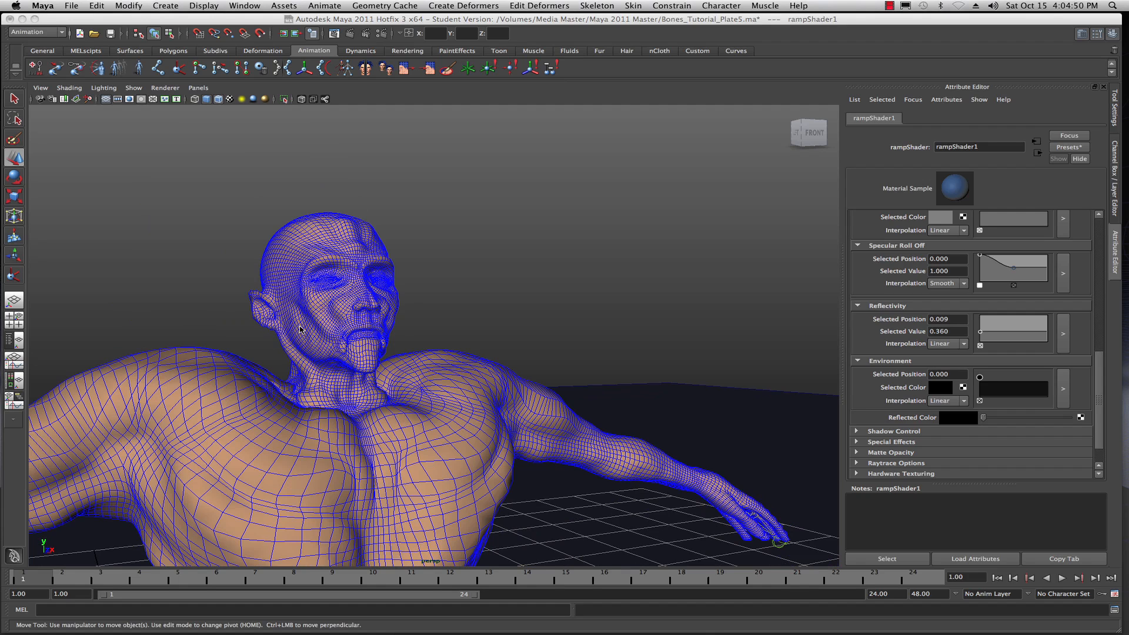
scroll(300, 329, "down", 2)
scroll(328, 343, "down", 2)
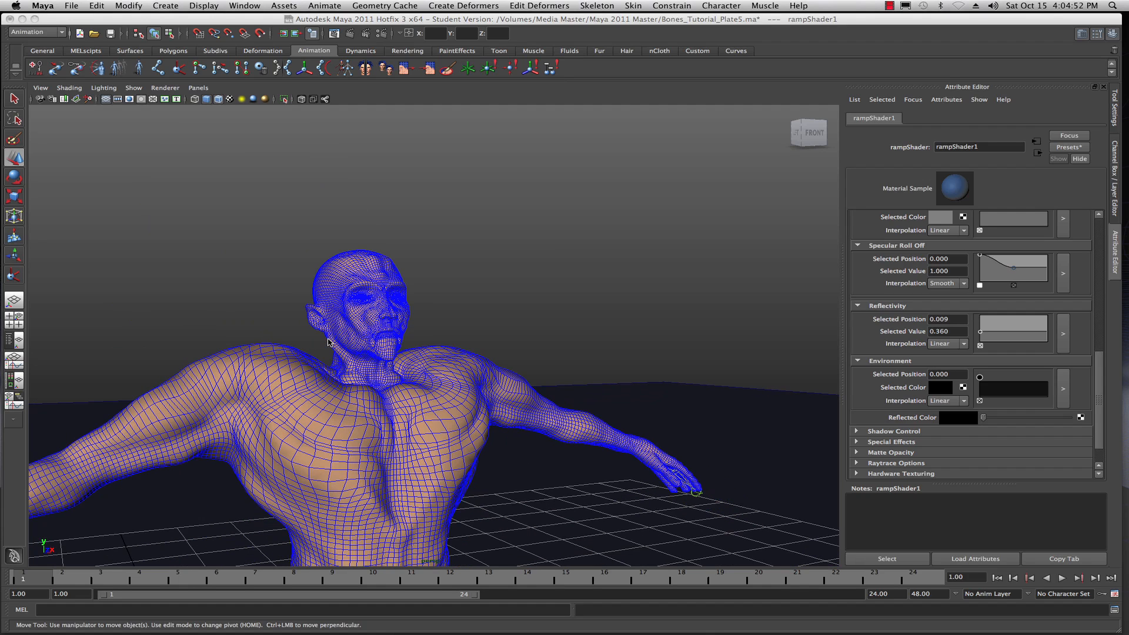
scroll(328, 342, "down", 2)
scroll(328, 343, "down", 6)
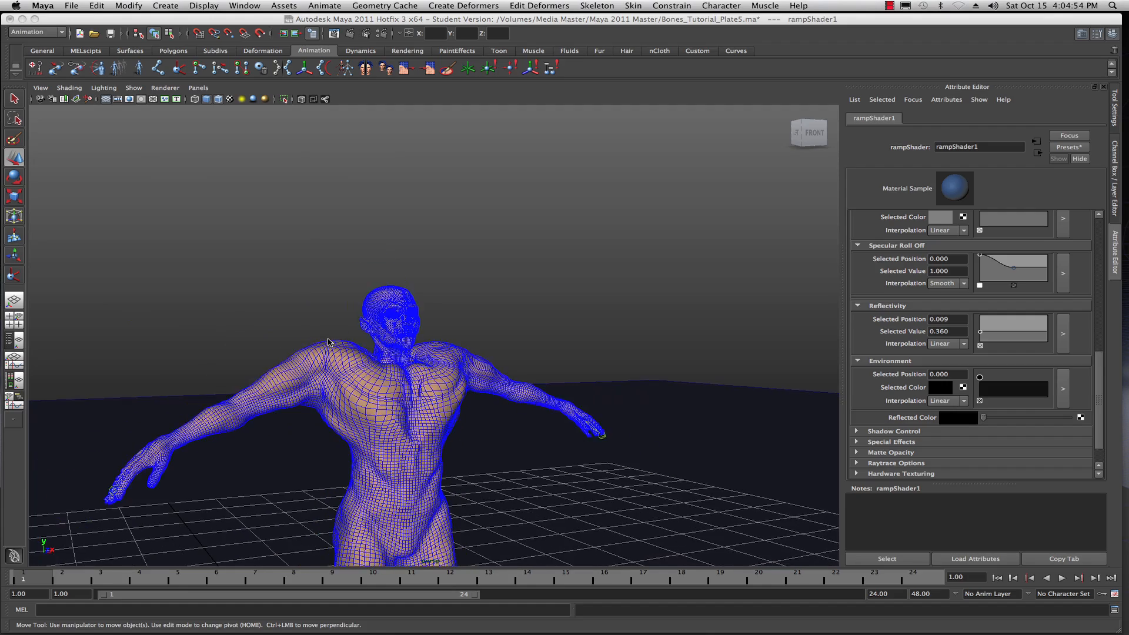
scroll(358, 361, "up", 10)
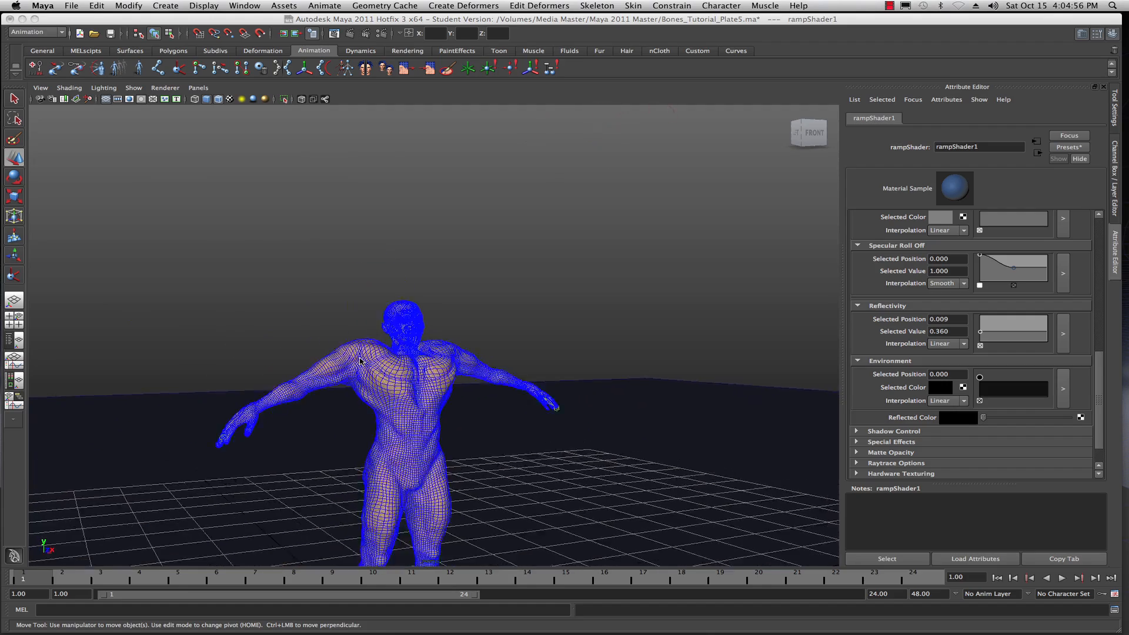
scroll(364, 361, "down", 2)
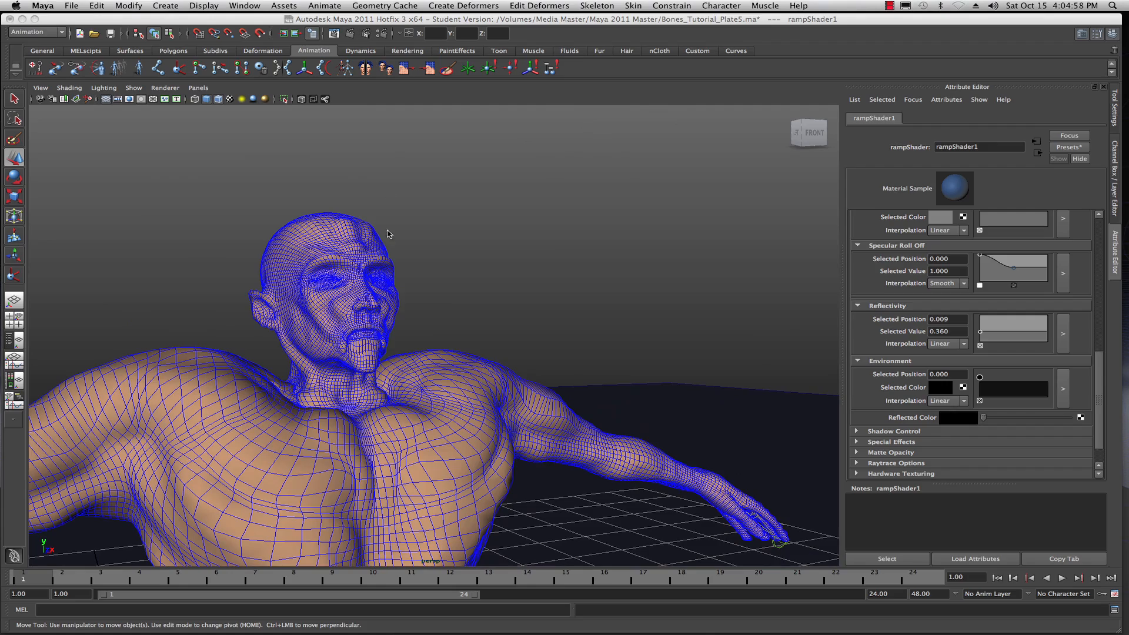
- Turn on X-Ray display and turn off wireframe on shaded, showing the skeleton inside the whole character
left_click(301, 99)
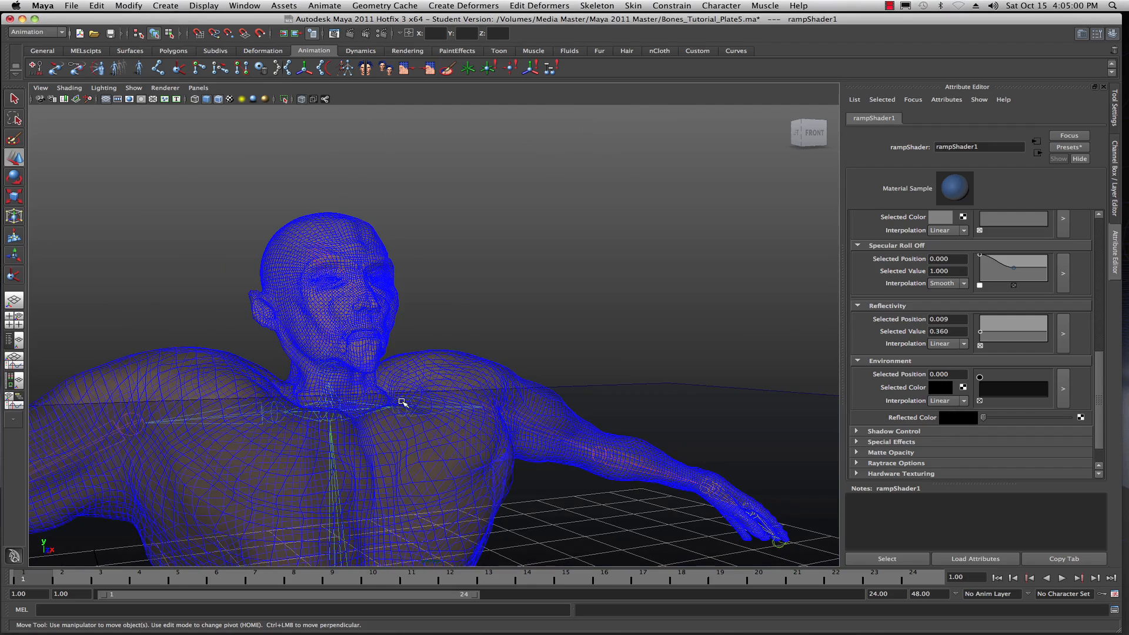
scroll(398, 399, "down", 3)
middle_click_drag(393, 430, 507, 241, "alt")
scroll(514, 286, "down", 3)
left_click_drag(487, 303, 398, 321, "alt")
left_click(217, 99)
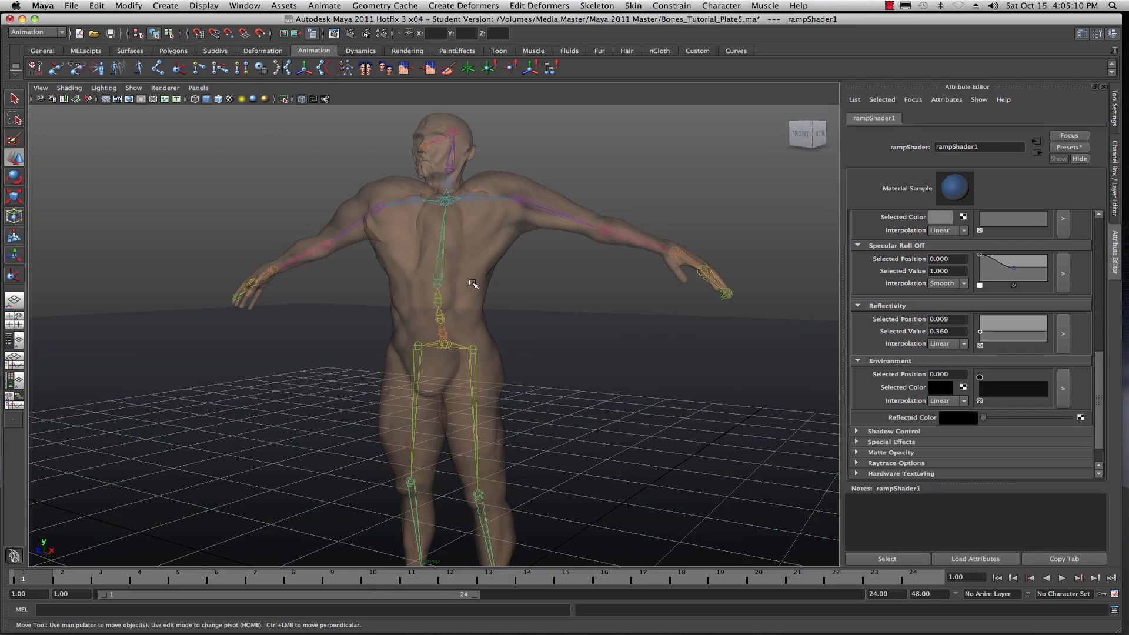
- Bring the Outliner beside the character and select the Hips root joint, with the full skeleton in view
left_click_drag(1128, 42, 779, 69)
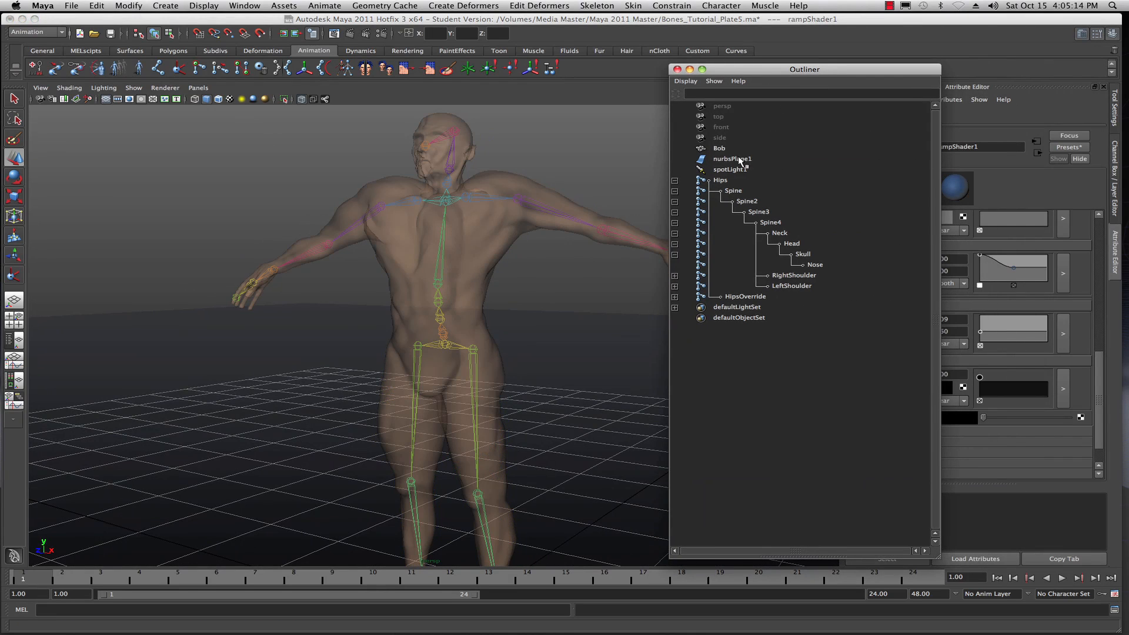
left_click(724, 181)
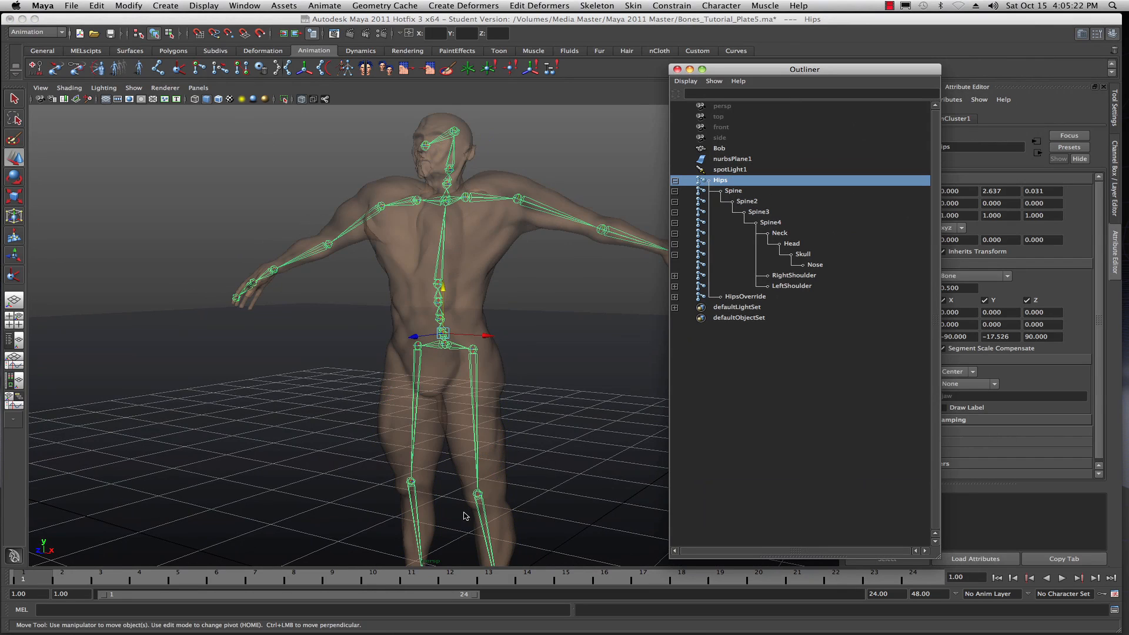
scroll(448, 385, "down", 3)
mouse_move(378, 388)
left_mouse_down("alt")
mouse_move(520, 388)
mouse_move(388, 388)
left_mouse_up("alt")
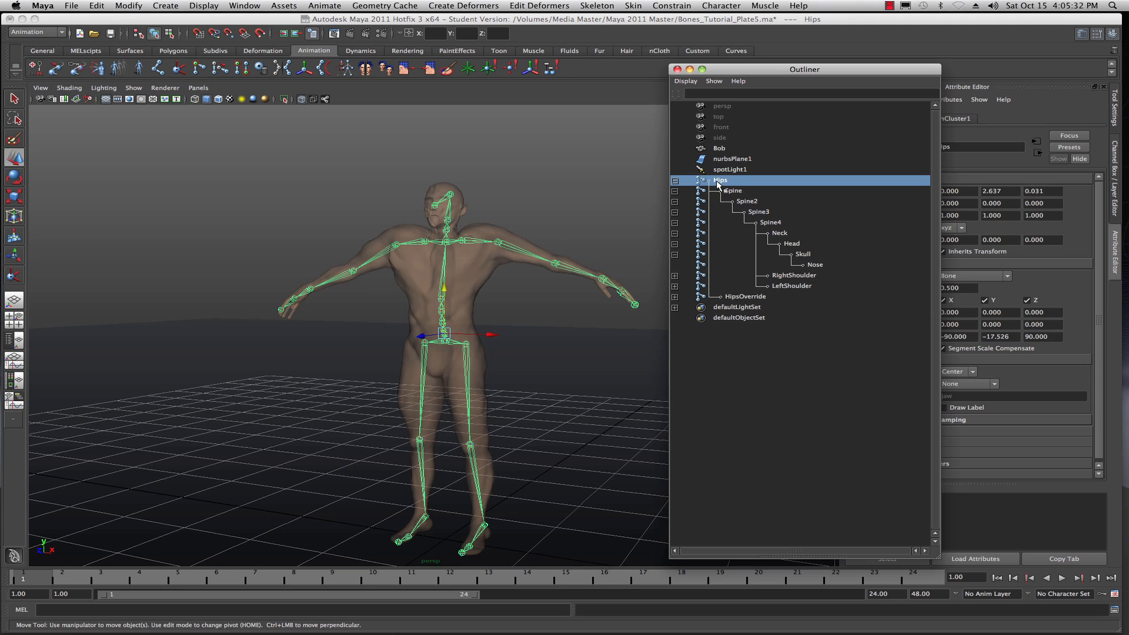
- Select the joints one by one from Spine through Spine4, Neck, Head and Skull to Nose to inspect the upper-body chain
left_click(729, 193)
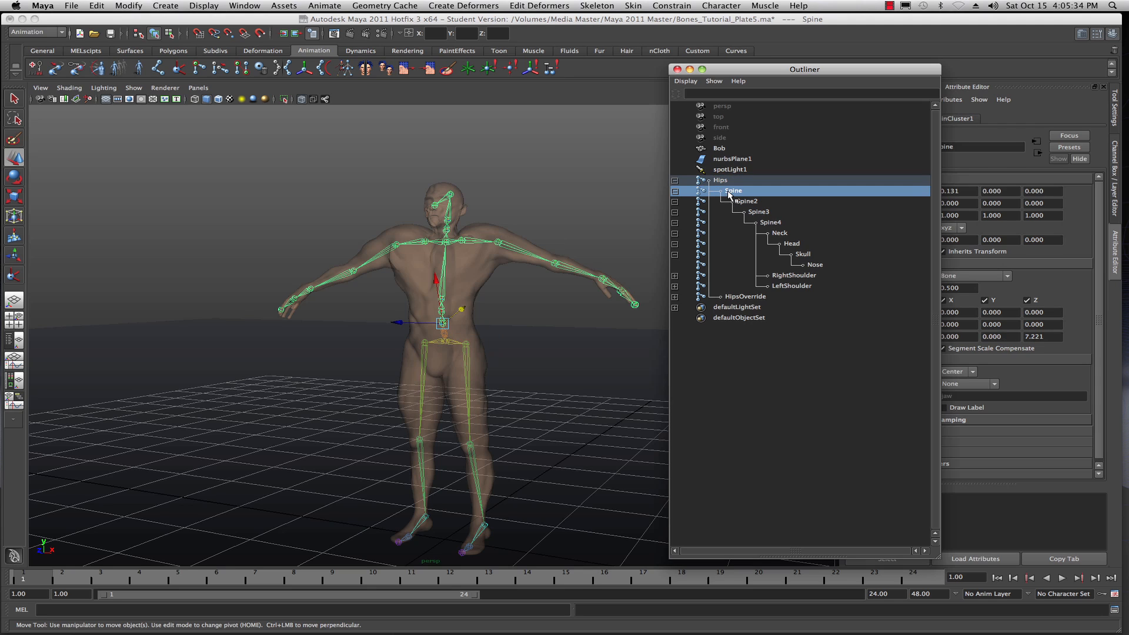
left_click(744, 202)
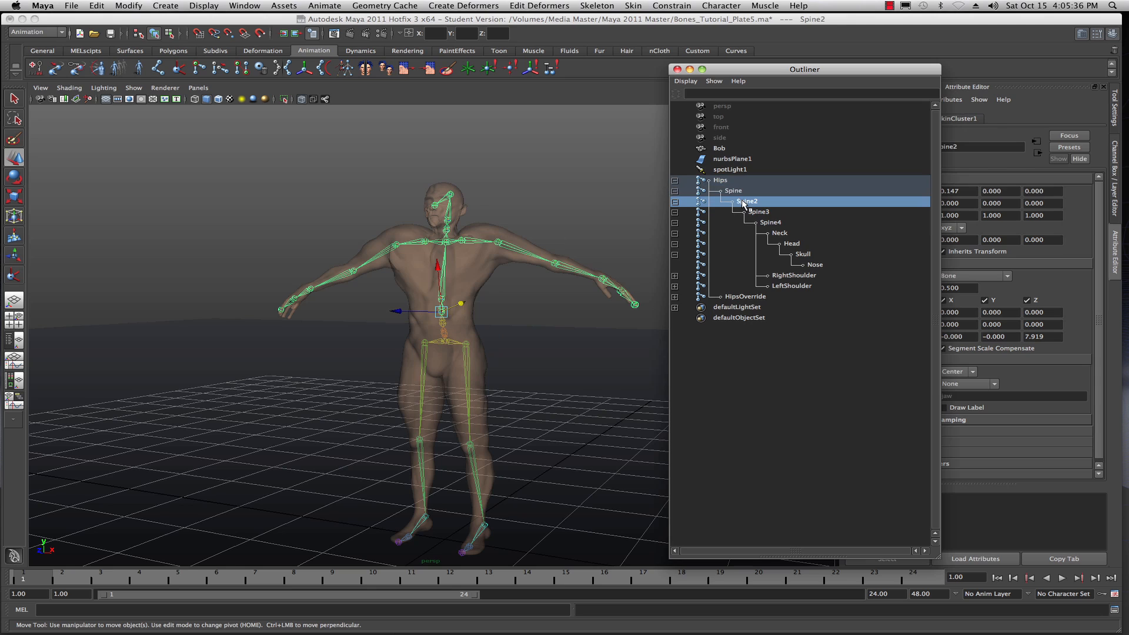
left_click(755, 212)
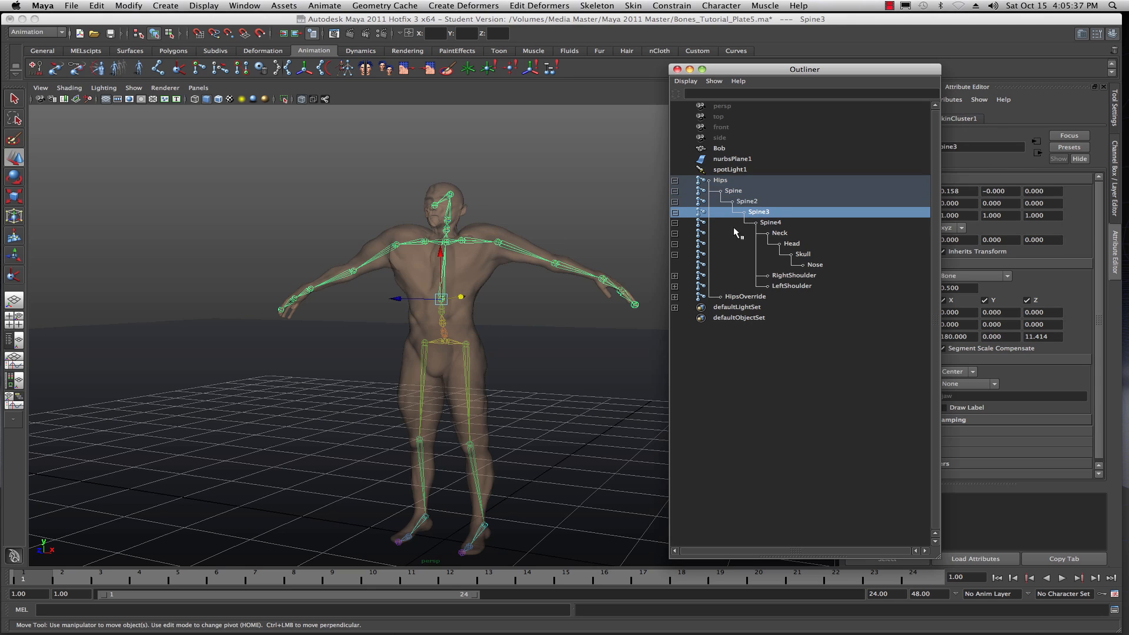
left_click(773, 223)
left_click(778, 234)
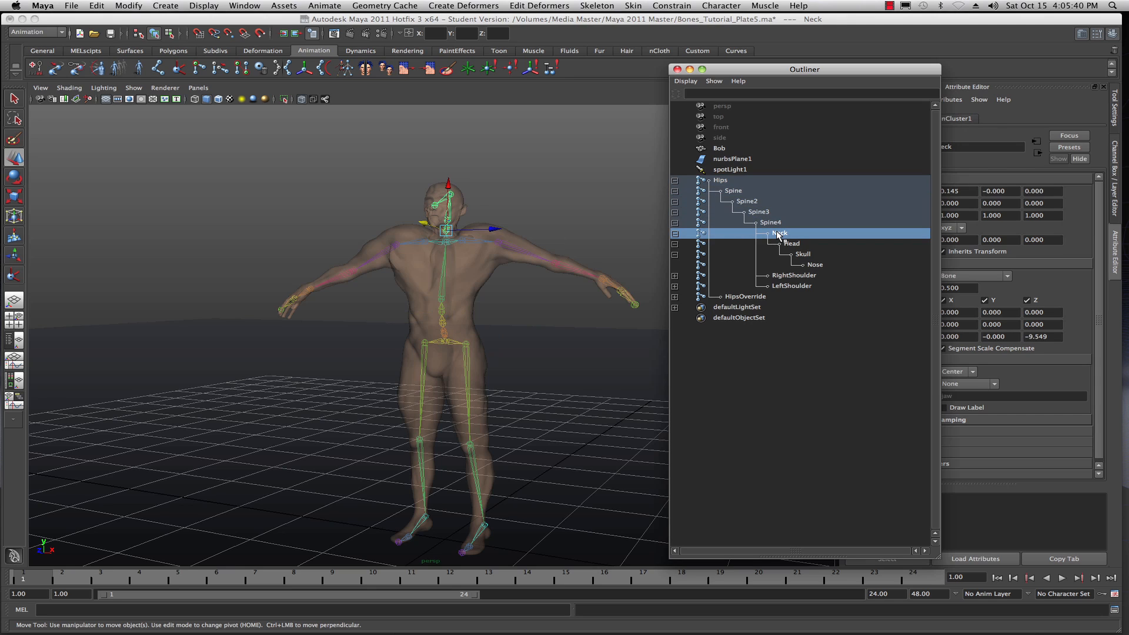
left_click(790, 244)
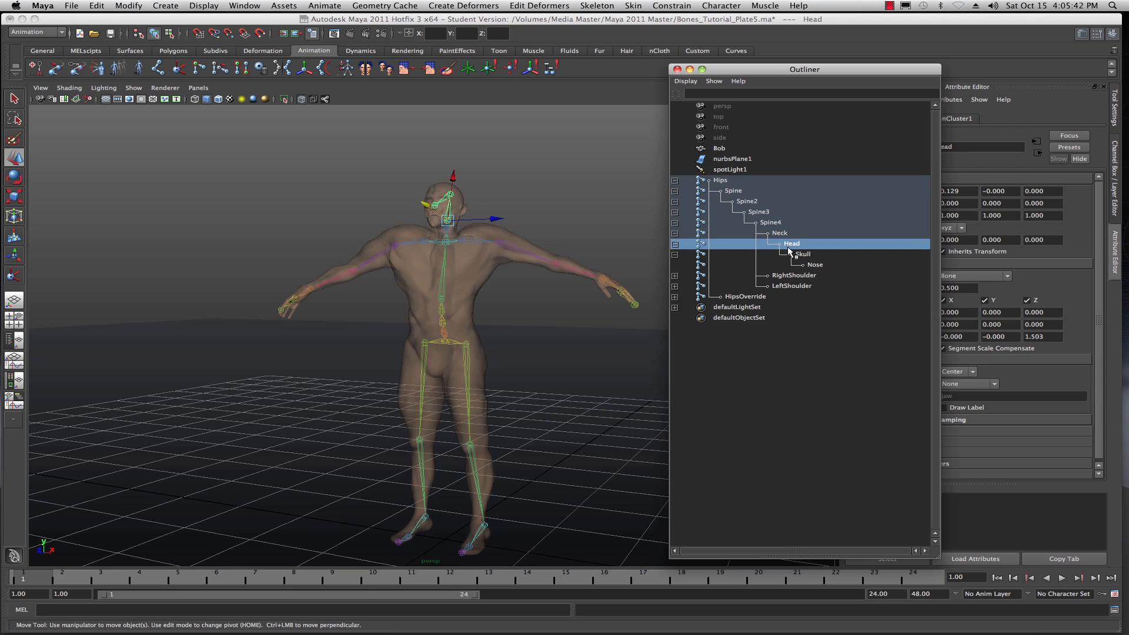
left_click(799, 255)
left_click(812, 264)
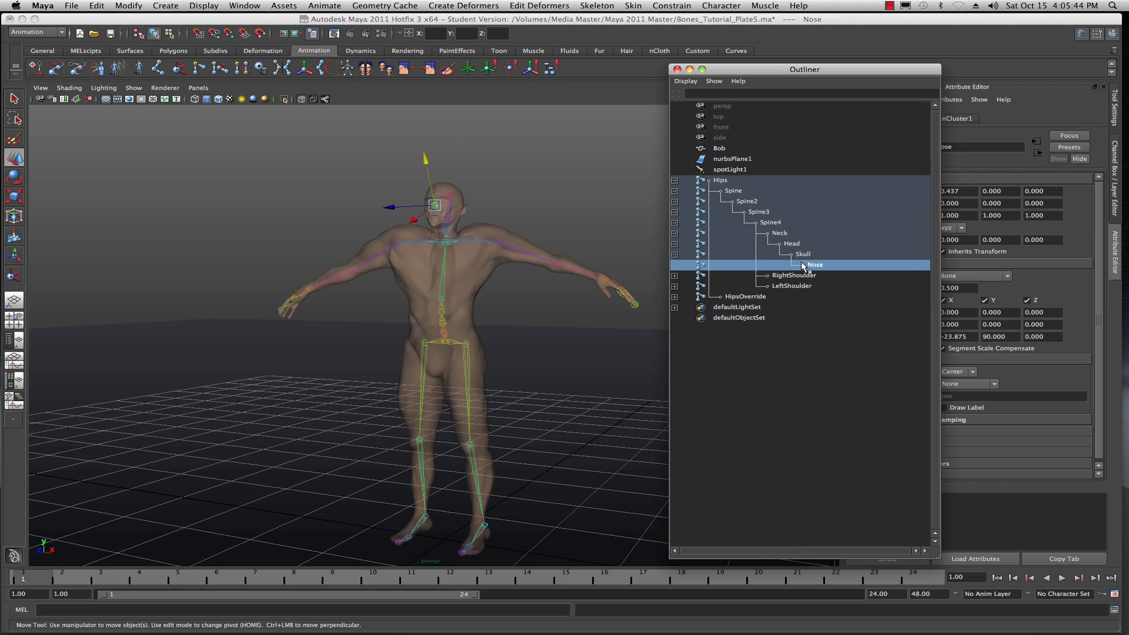
- Expand HipsOverride in the Outliner and inspect it and its RightUpLeg and LeftUpLeg joints by selecting each in turn
left_click(675, 297)
left_click(715, 300)
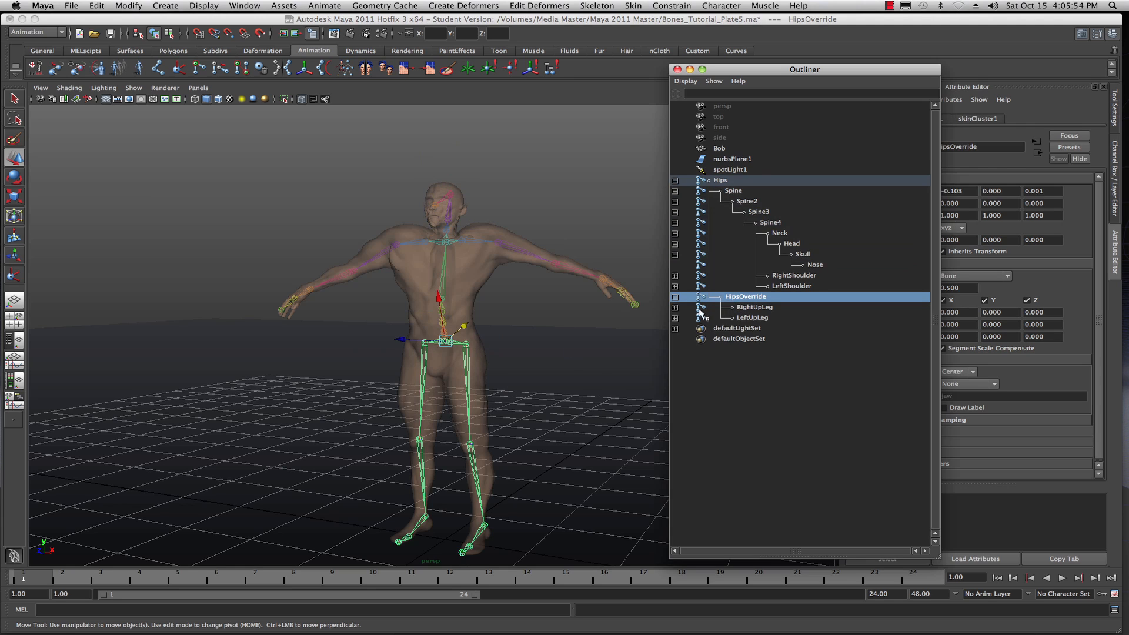
left_click(754, 307)
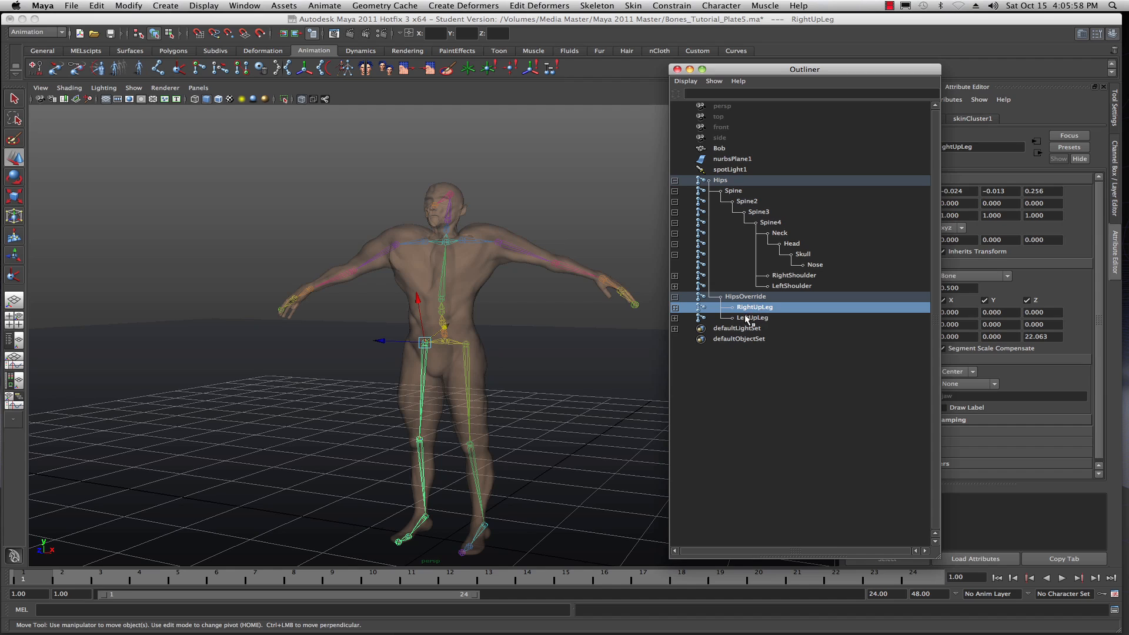
left_click(746, 319)
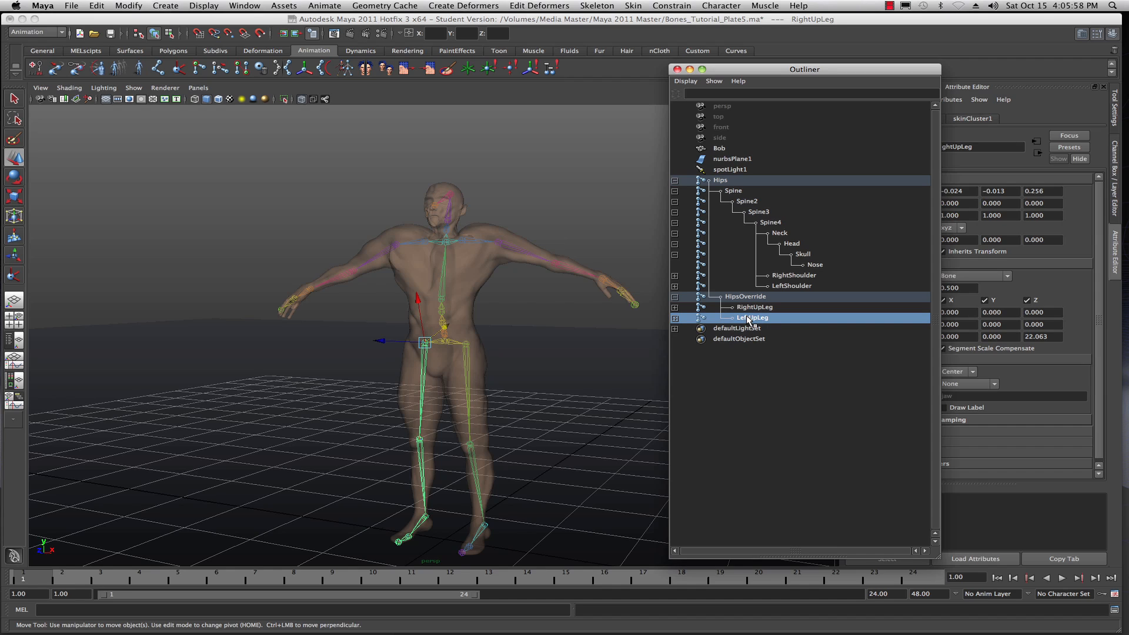
- Expand the left leg hierarchy in the Outliner from LeftUpLeg down to LeftToeEnd
left_click(674, 318)
left_click(674, 329)
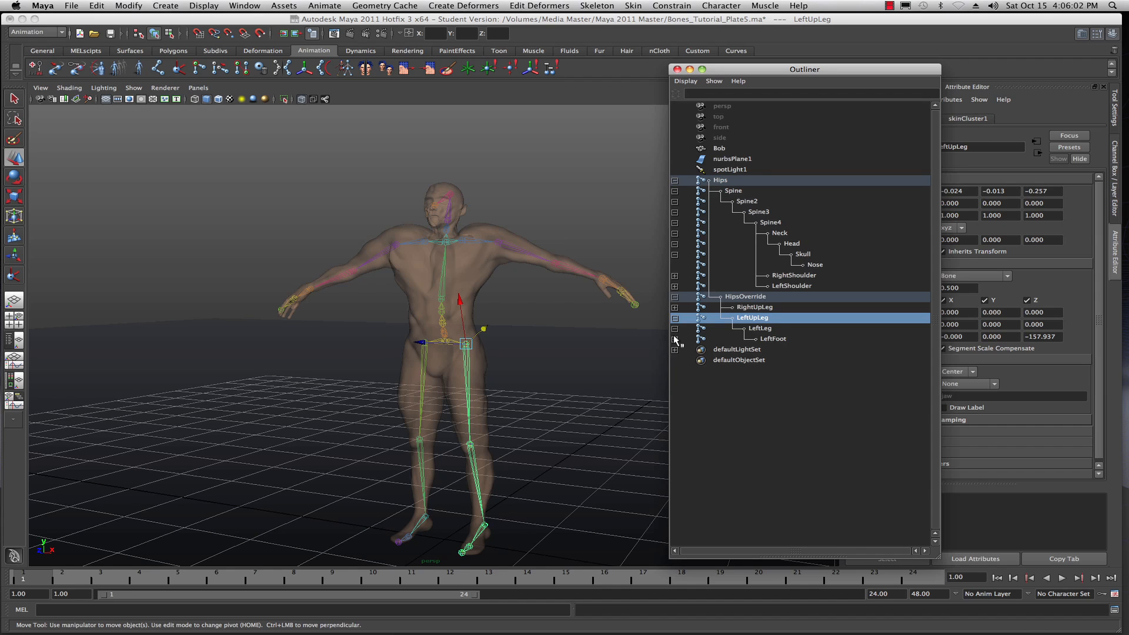
left_click(675, 339)
left_click(675, 351)
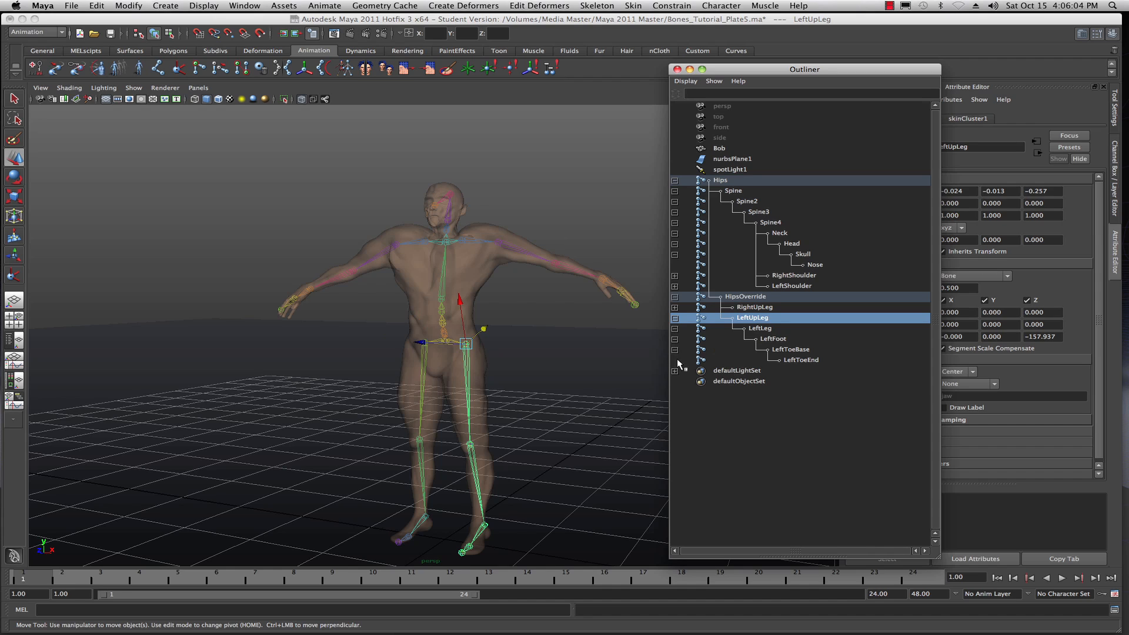
- Expand the right leg hierarchy in the Outliner from RightUpLeg down to RightToeEnd
left_click(675, 308)
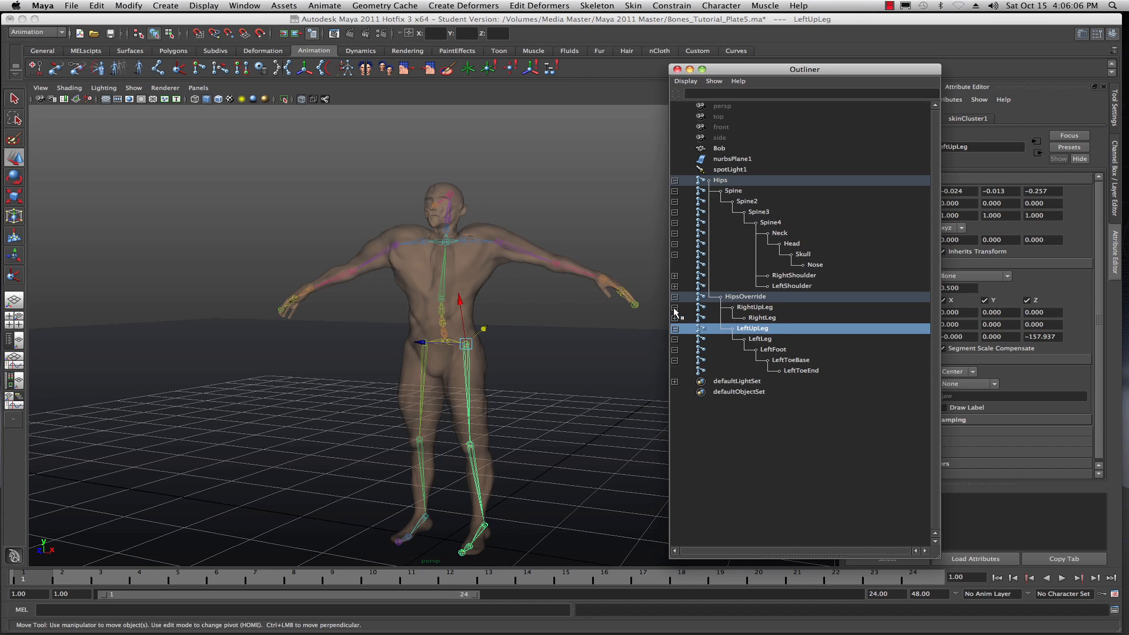
left_click(674, 318)
left_click(675, 328)
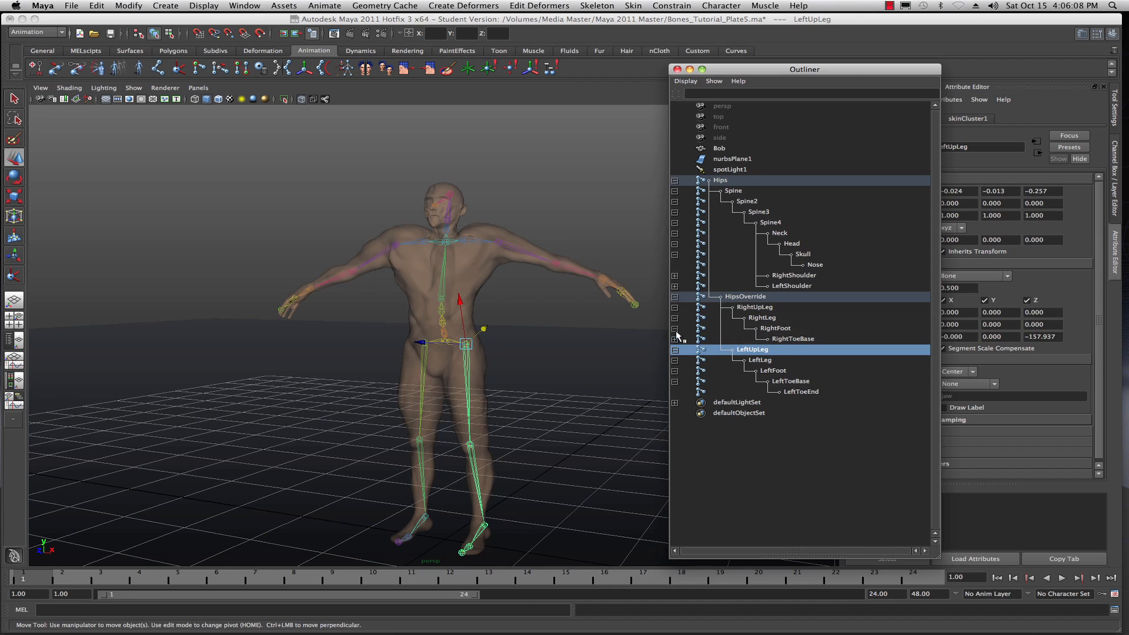
left_click(675, 340)
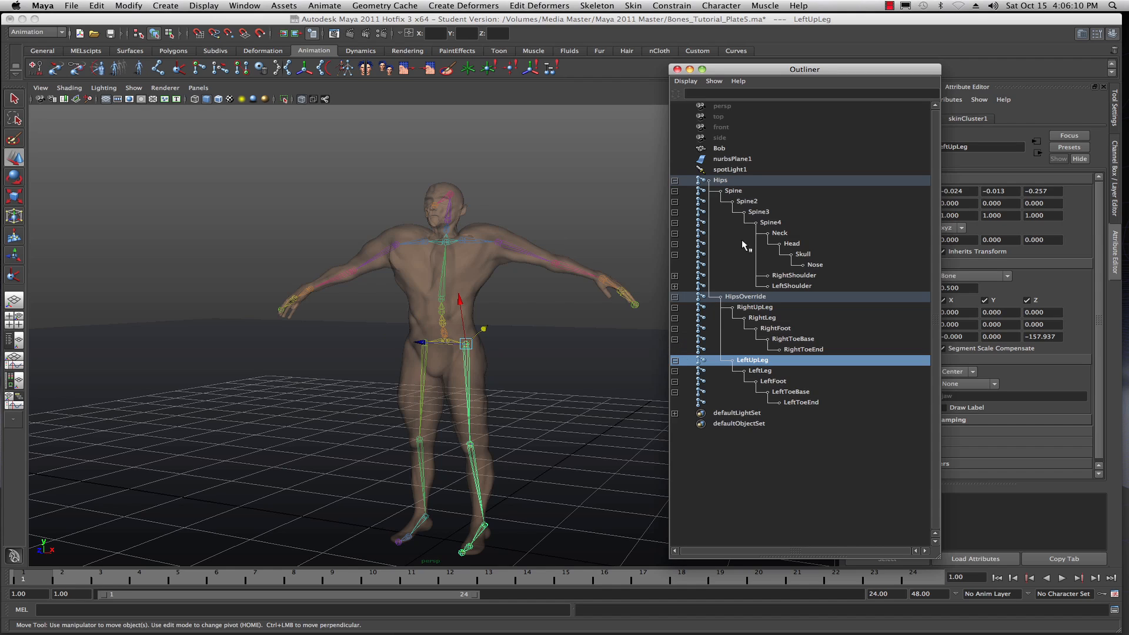
- Expand the right arm hierarchy in the Outliner from RightShoulder down to RightPalmEnd
left_click(674, 276)
left_click(674, 287)
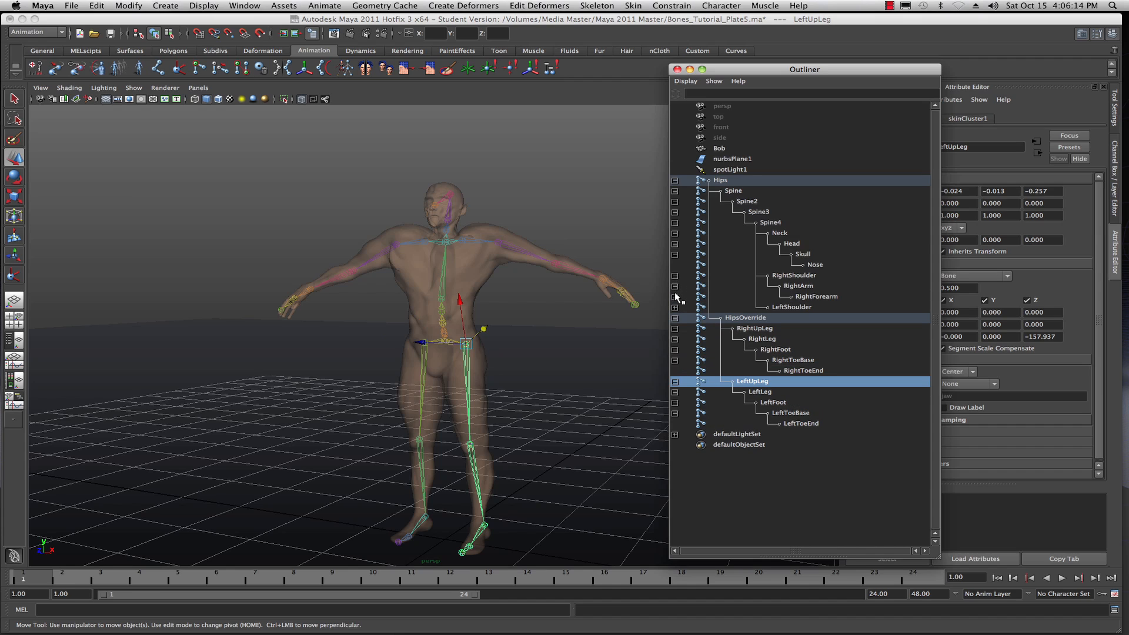
left_click(674, 297)
left_click(674, 308)
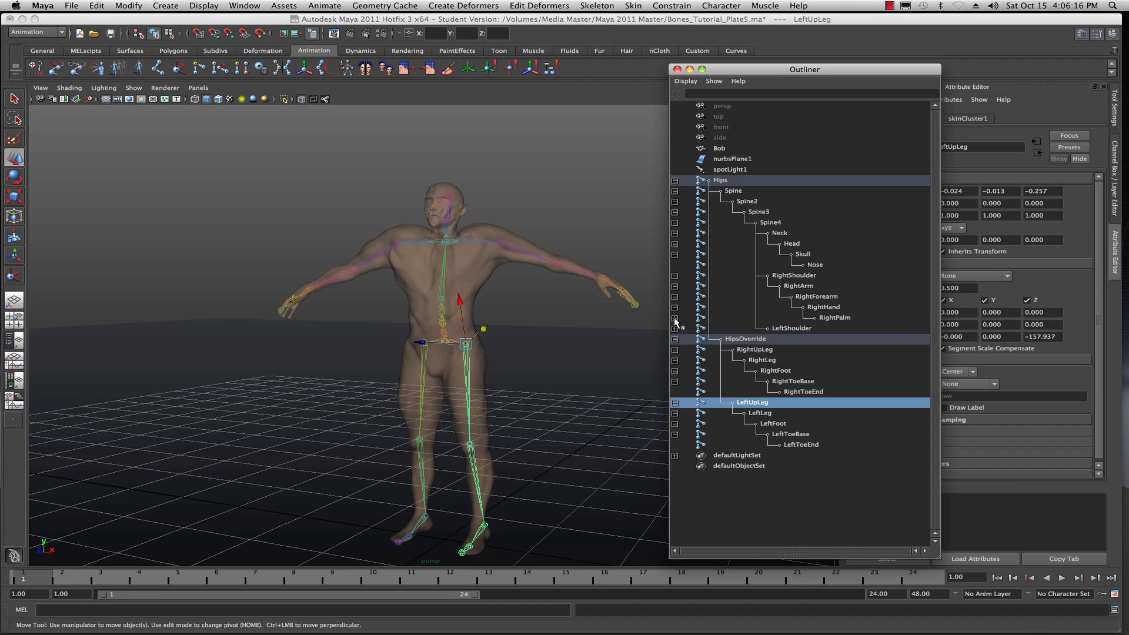
left_click(675, 319)
- Expand the left arm hierarchy in the Outliner from LeftShoulder down to LeftPalmEnd
left_click(674, 339)
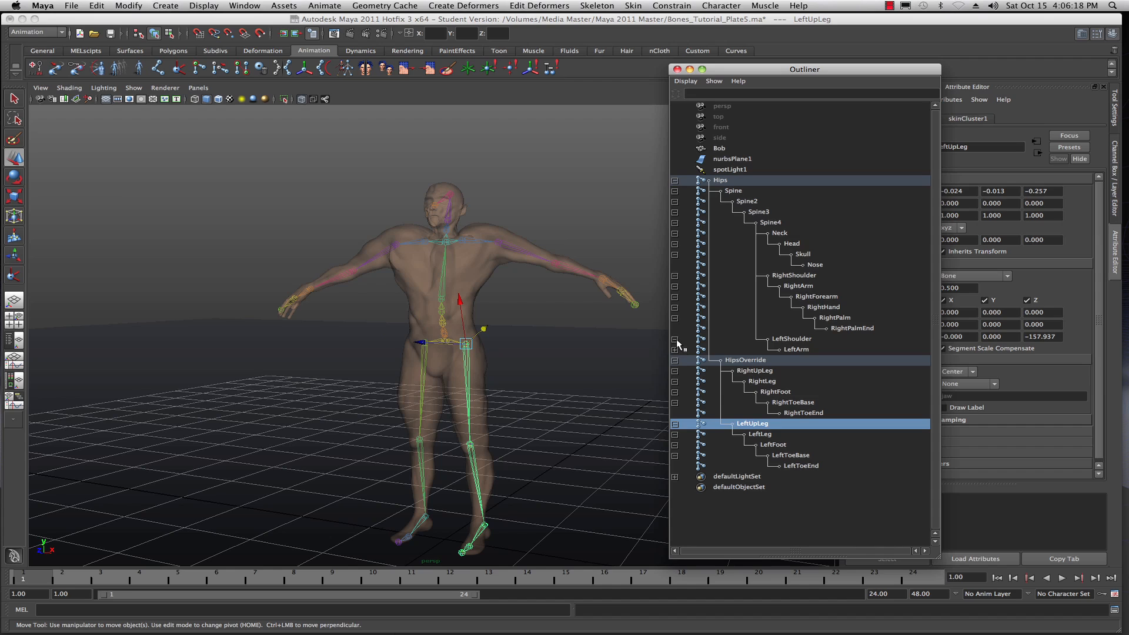
left_click(674, 350)
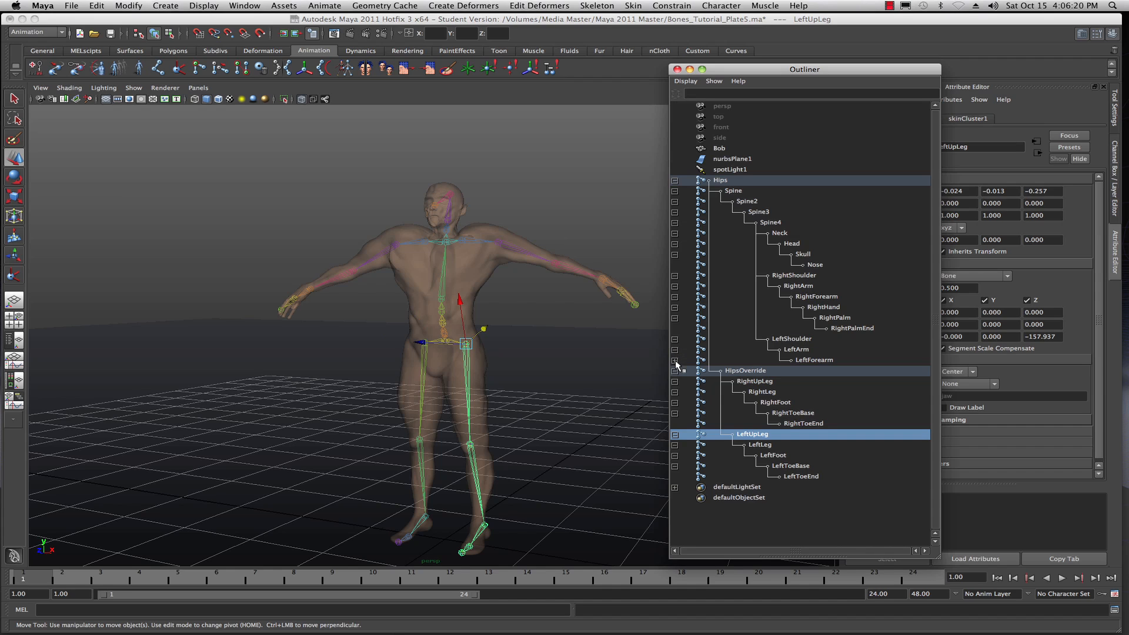
left_click(675, 360)
left_click(675, 371)
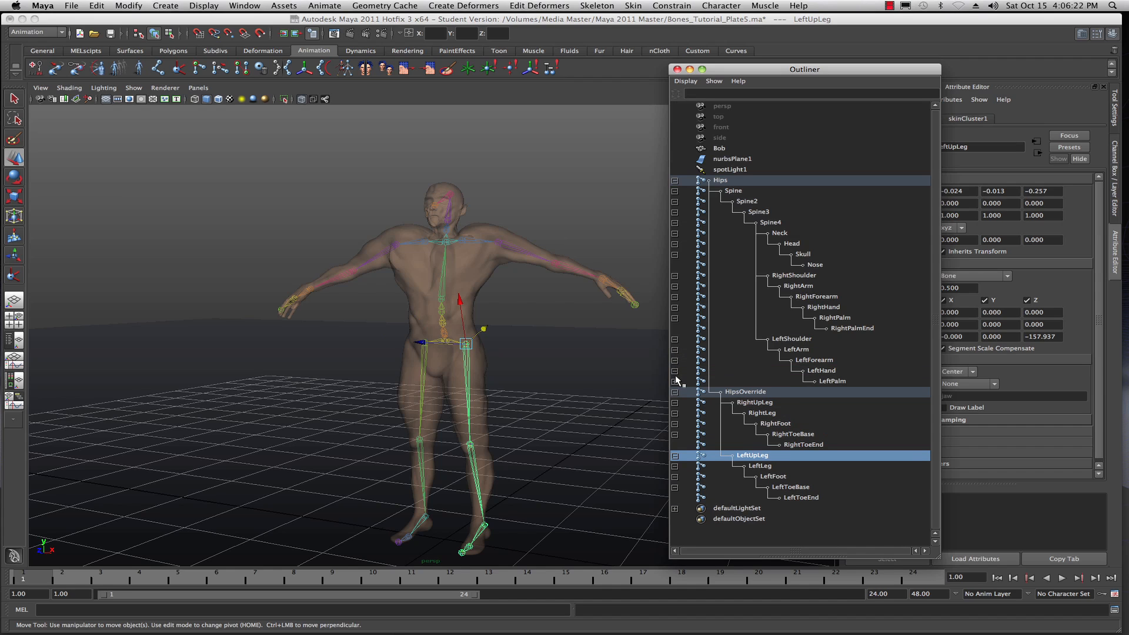
left_click(675, 382)
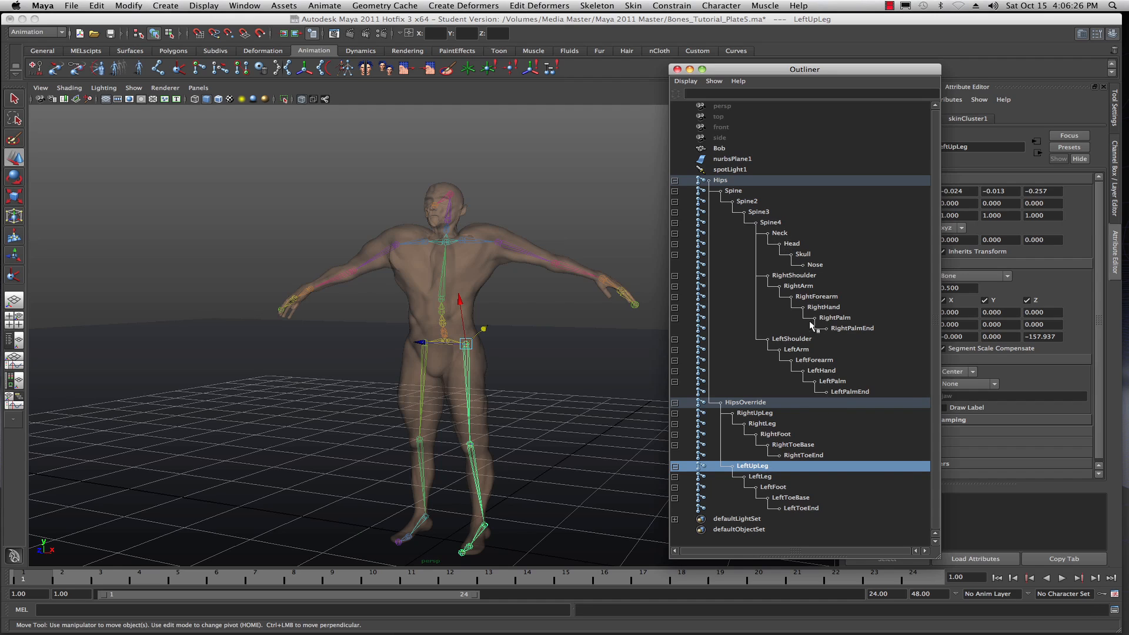
- Select LeftPalmEnd and walk up its parent joints through the left arm and spine as far as Spine2
left_click(840, 392)
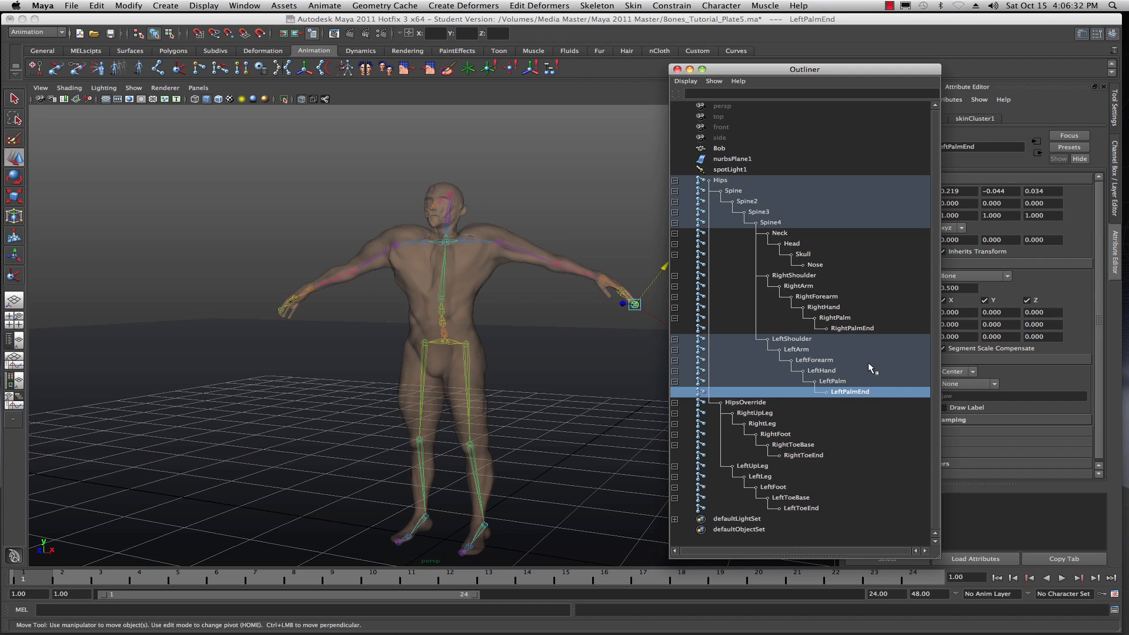
key("Up")
key("Up")
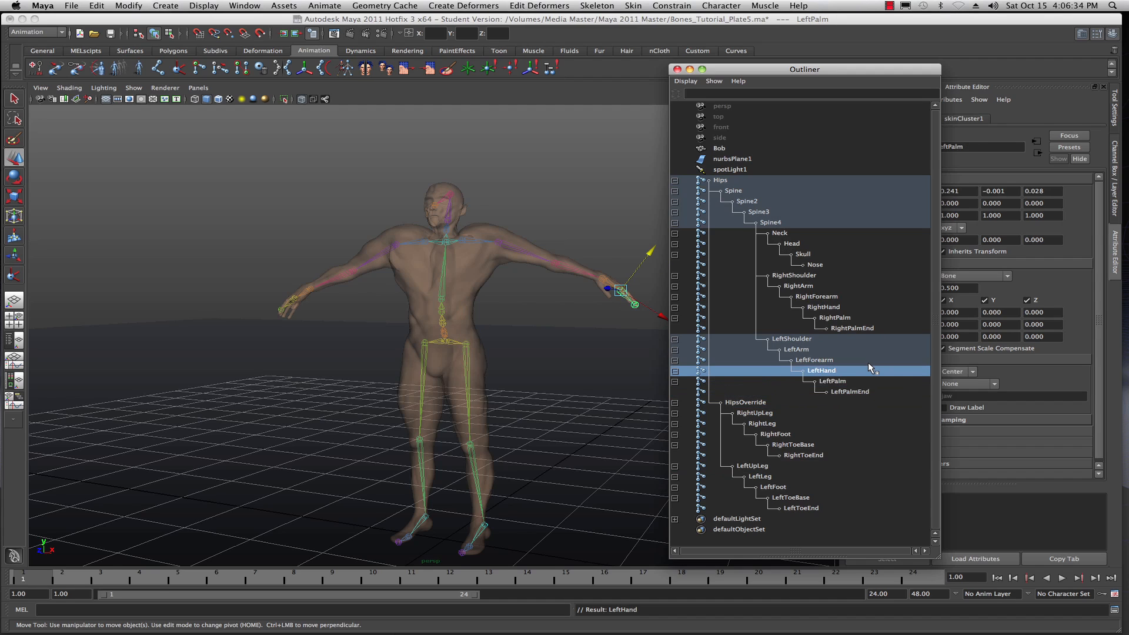
key("Up")
key("Up")
key("Up")
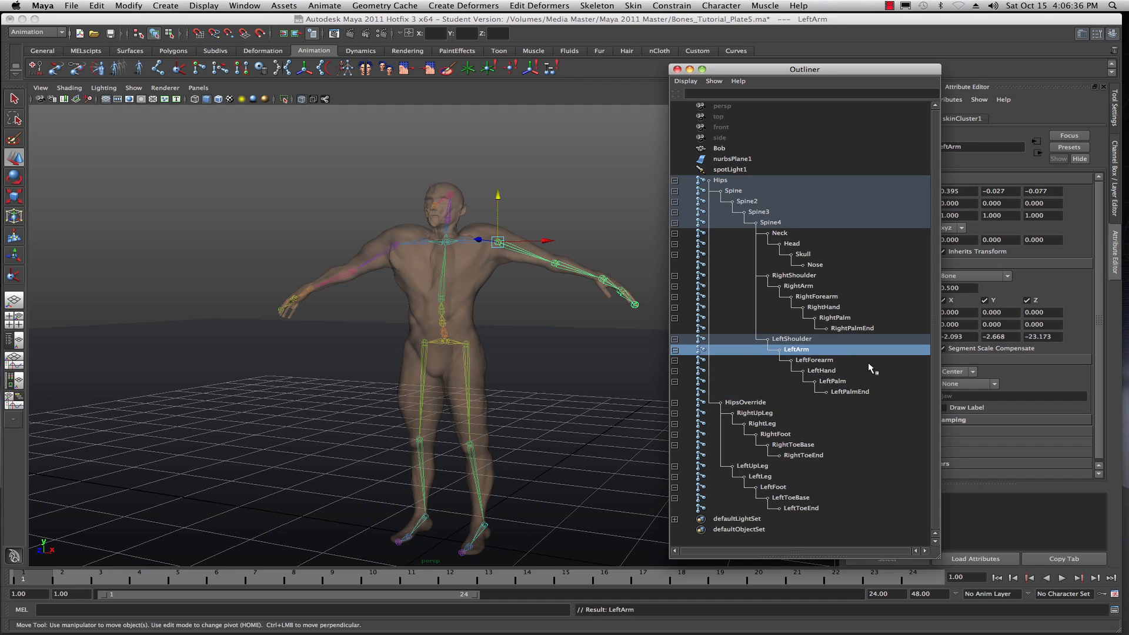
key("Up")
key("Up")
key("Up")
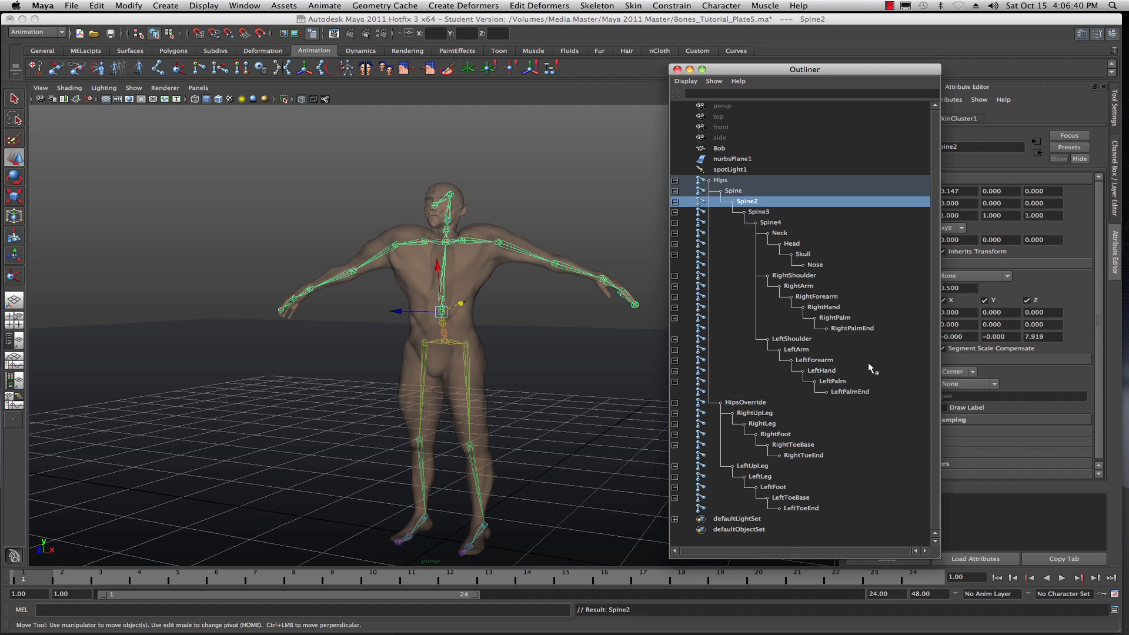
- Walk the joint selection up from Spine2 to Hips, and up the right leg from RightToeEnd to RightUpLeg
key("Up")
key("Up")
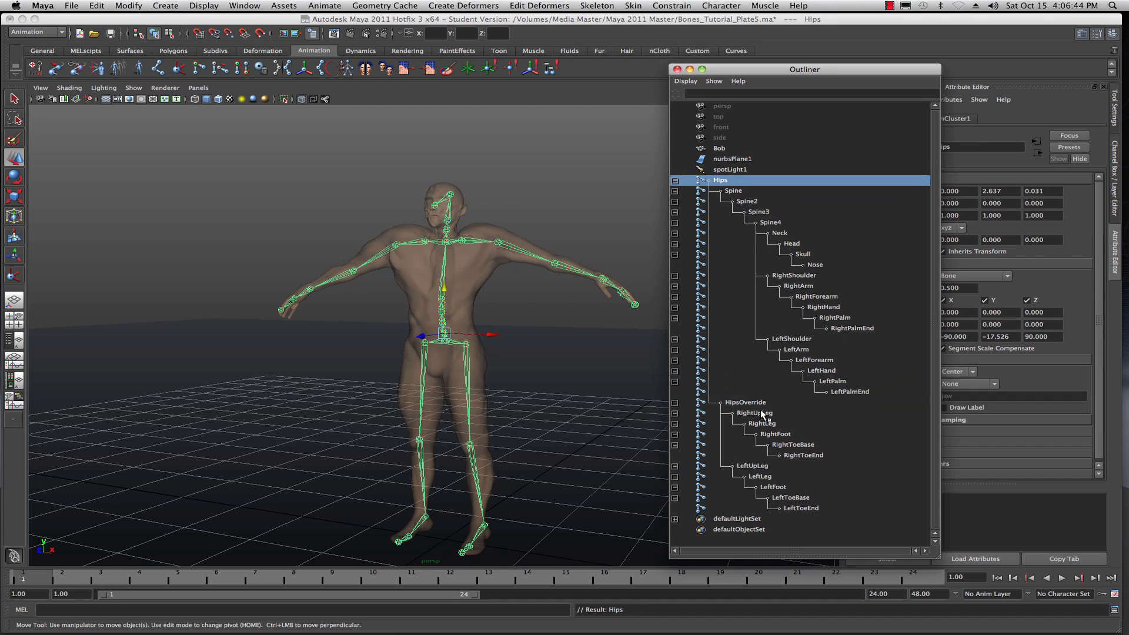
left_click(795, 455)
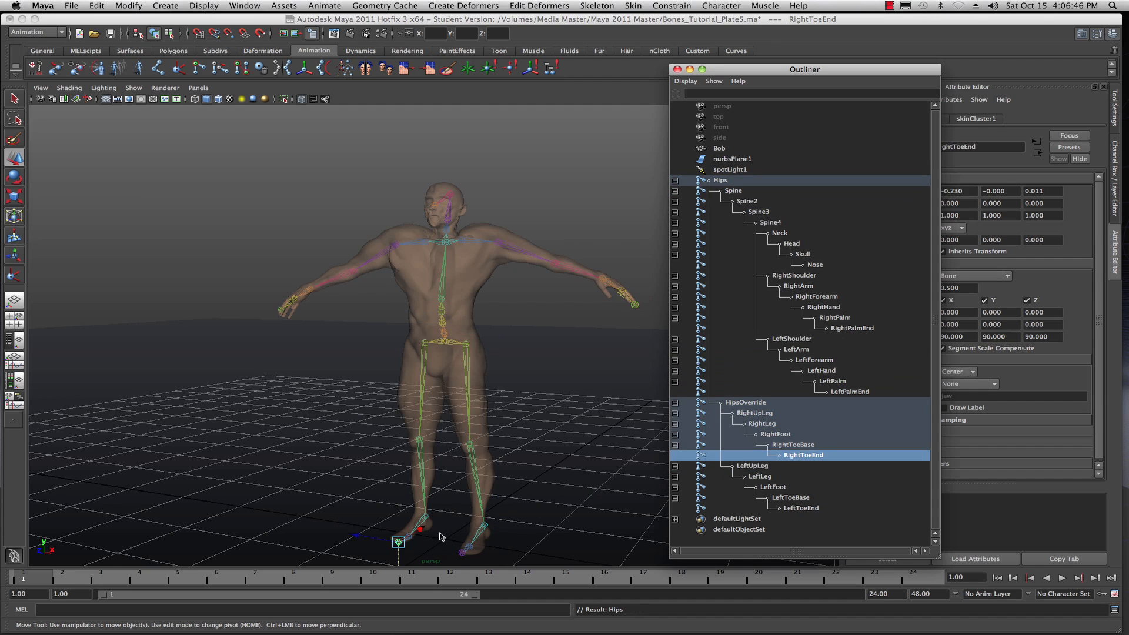
key("Up")
key("Up")
key("Up")
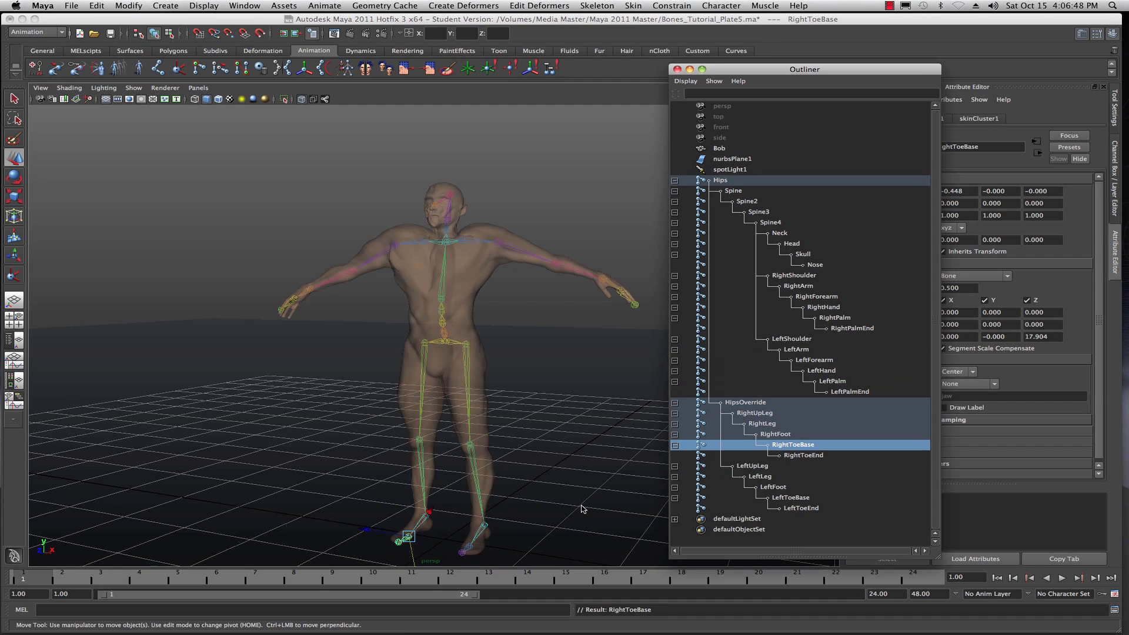
key("Up")
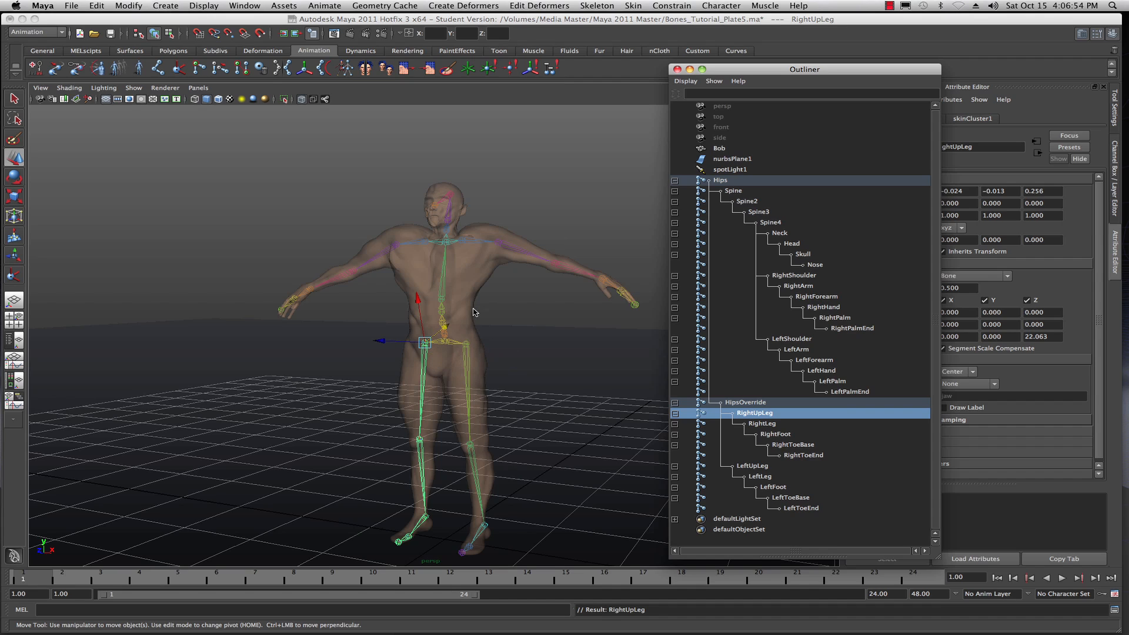
- Move the Outliner aside and examine the skeleton inside the mesh from the front and back, including the hips and spine
left_click_drag(749, 69, 1128, 41)
scroll(635, 238, "up", 5)
scroll(635, 242, "up", 3)
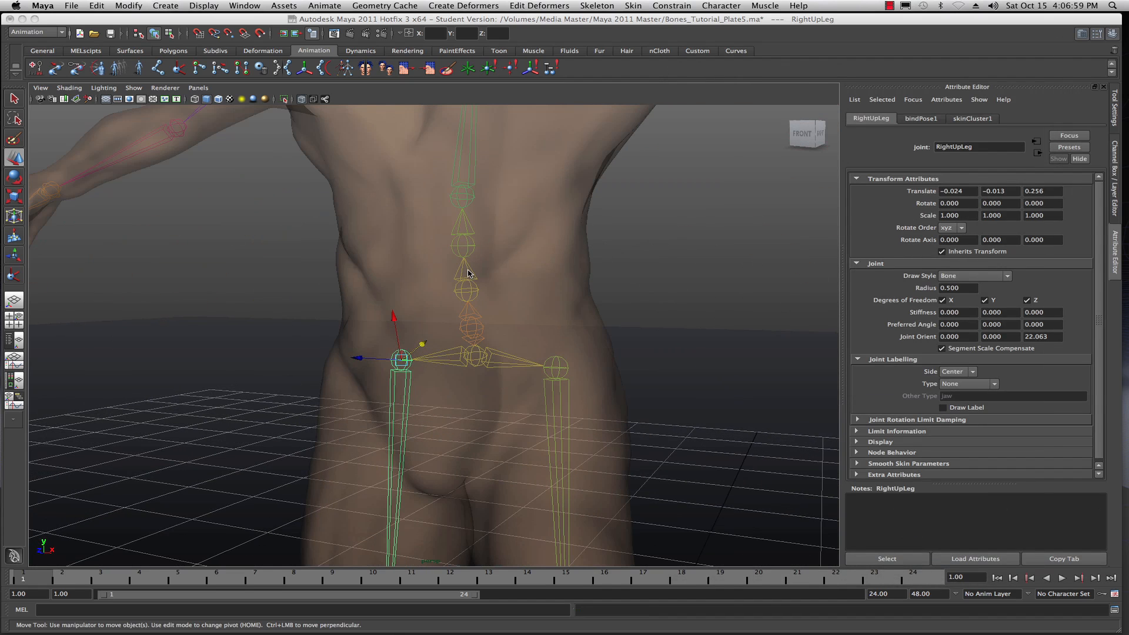
scroll(469, 273, "down", 4)
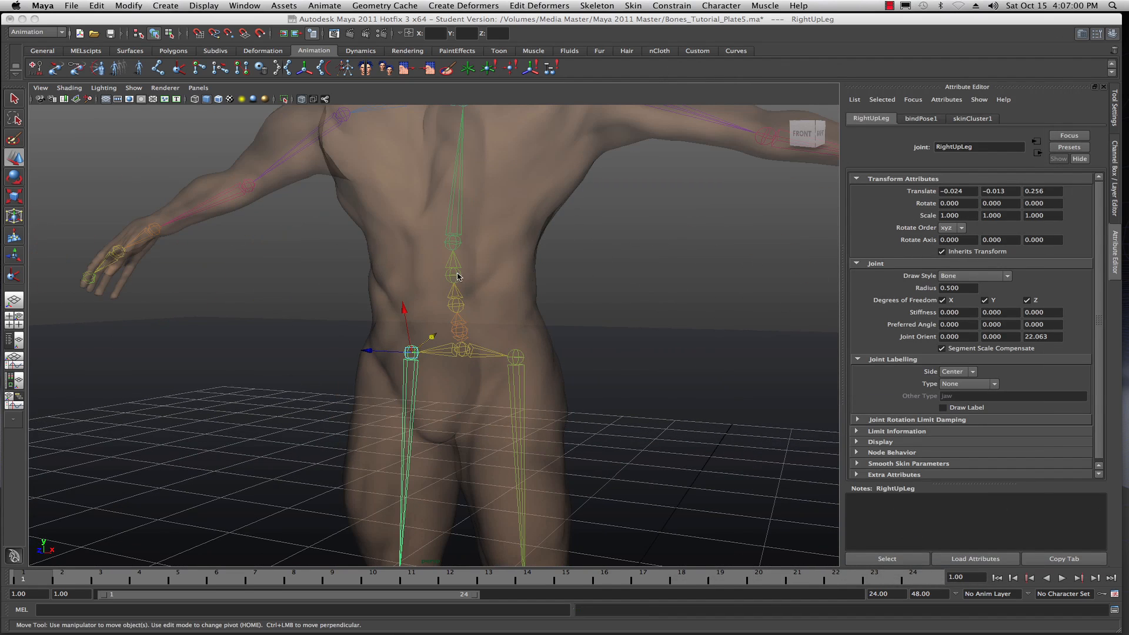
left_click_drag(440, 282, 605, 321, "alt")
mouse_move(448, 316)
left_mouse_down("alt")
mouse_move(489, 320)
mouse_move(465, 324)
left_mouse_up("alt")
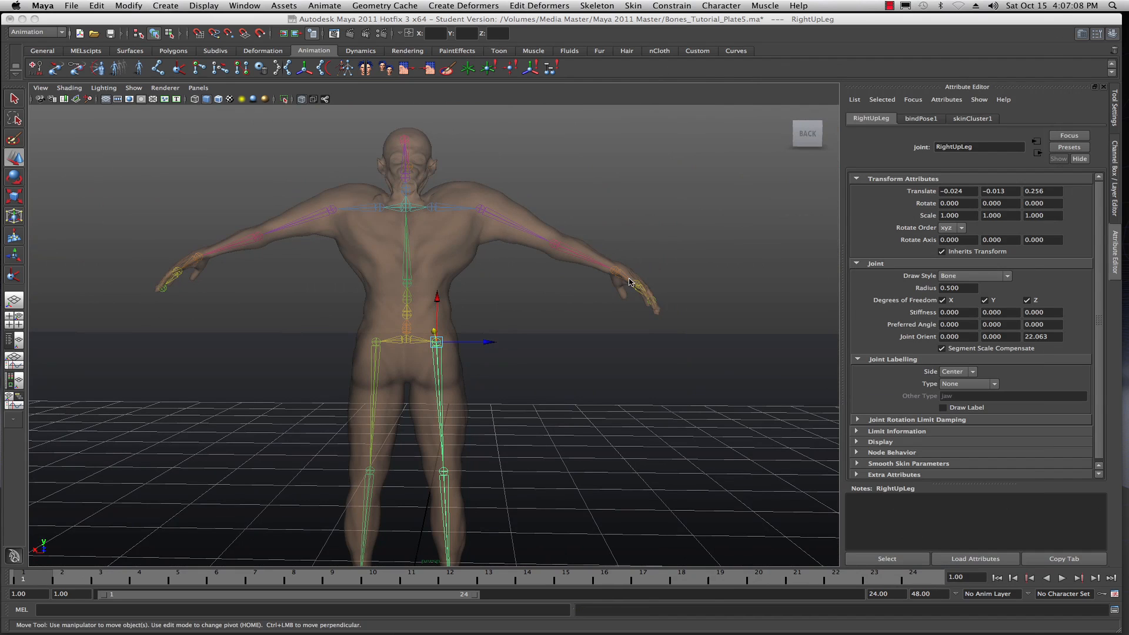
scroll(500, 289, "up", 3)
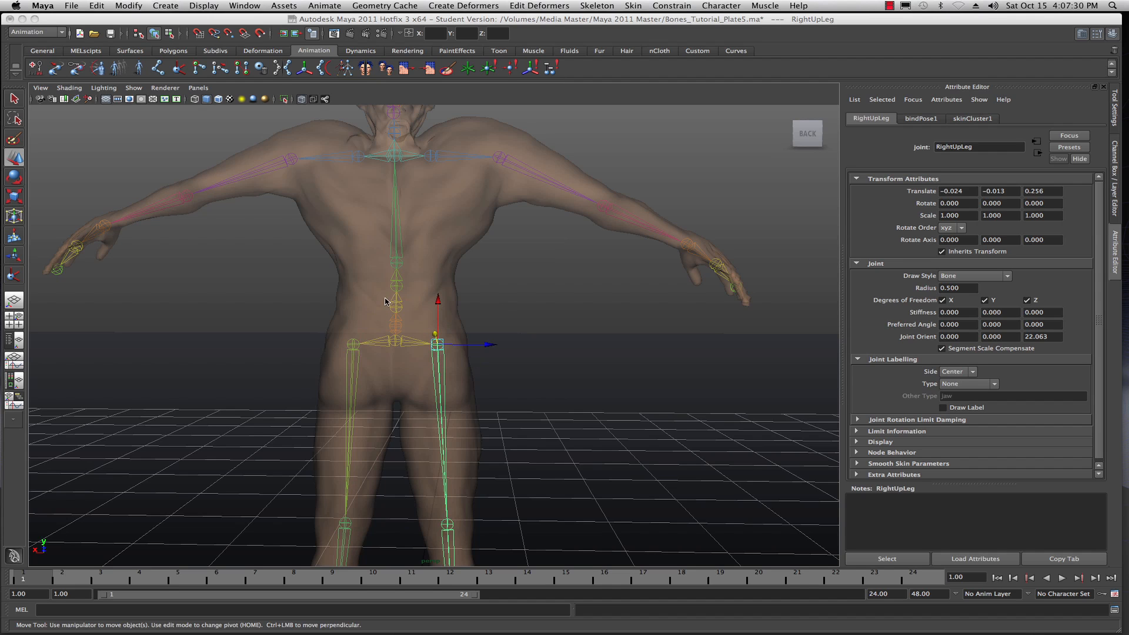
left_click_drag(348, 320, 534, 336, "alt")
left_click_drag(371, 346, 403, 341, "alt")
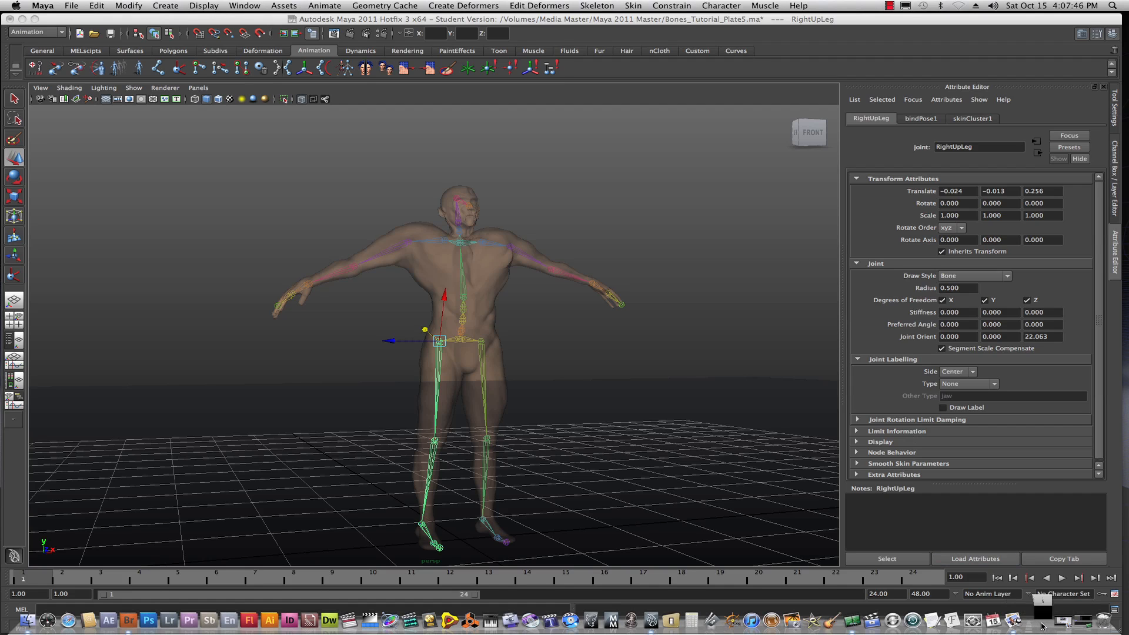
- Switch to Preview to view Lesterbanks_Store.tif and the video channel page image, closing each one
left_click(1042, 625)
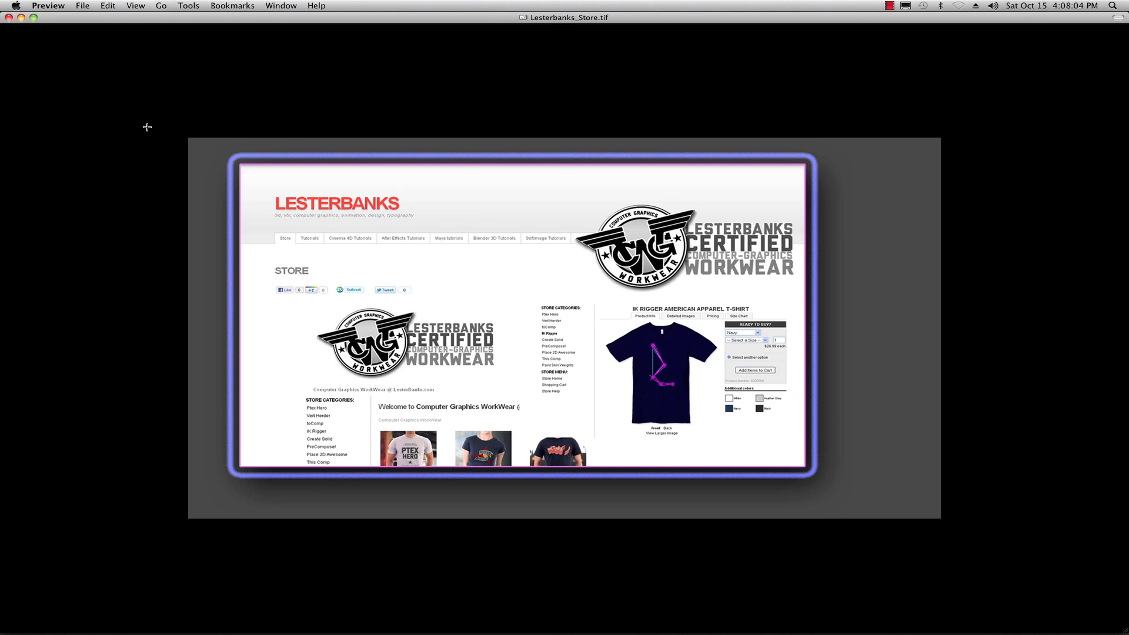
left_click(8, 17)
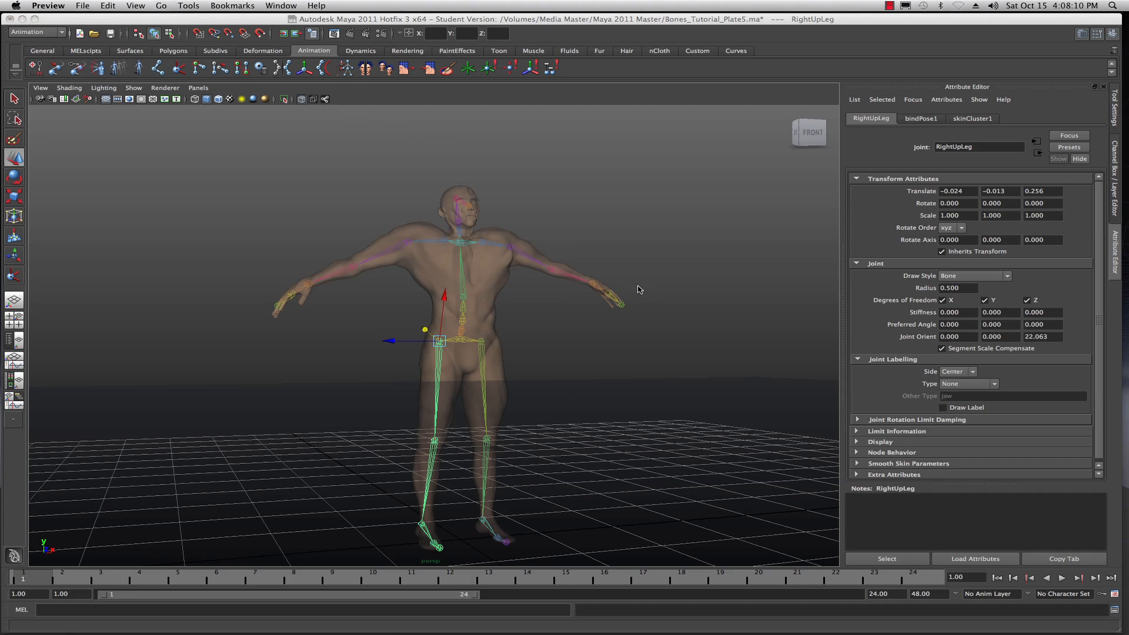
mouse_move(1054, 632)
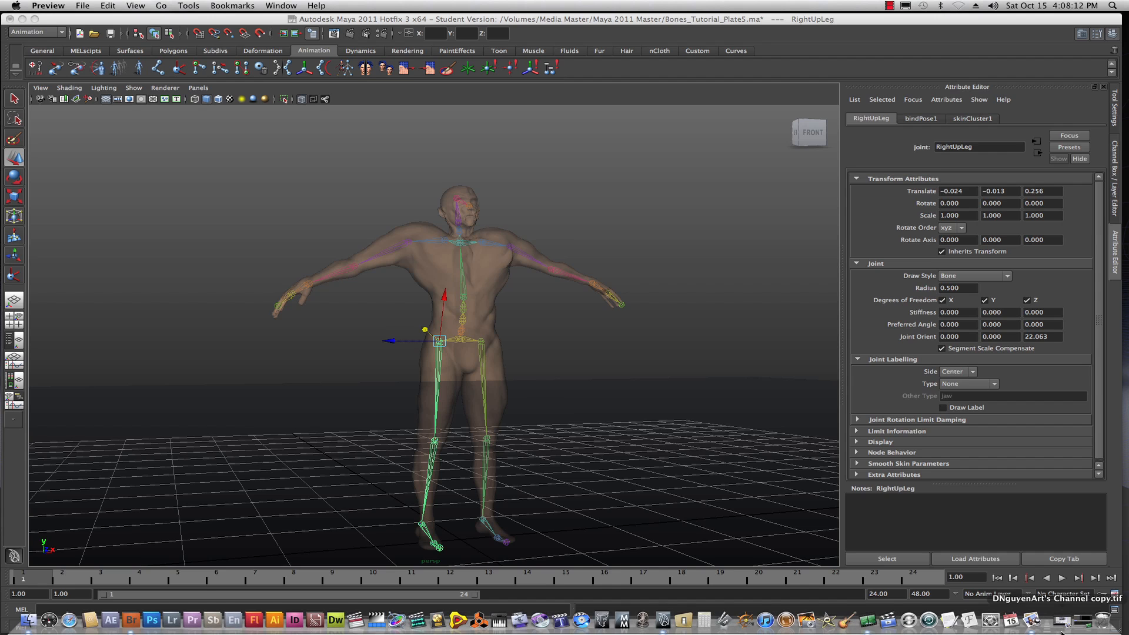
left_click(1062, 622)
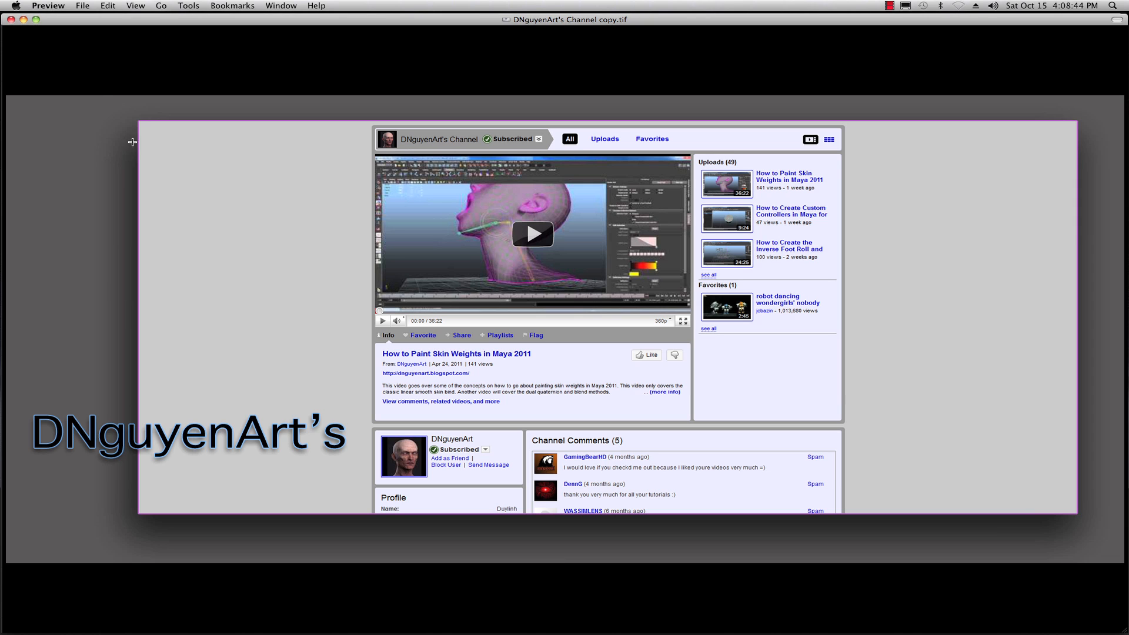
left_click(11, 19)
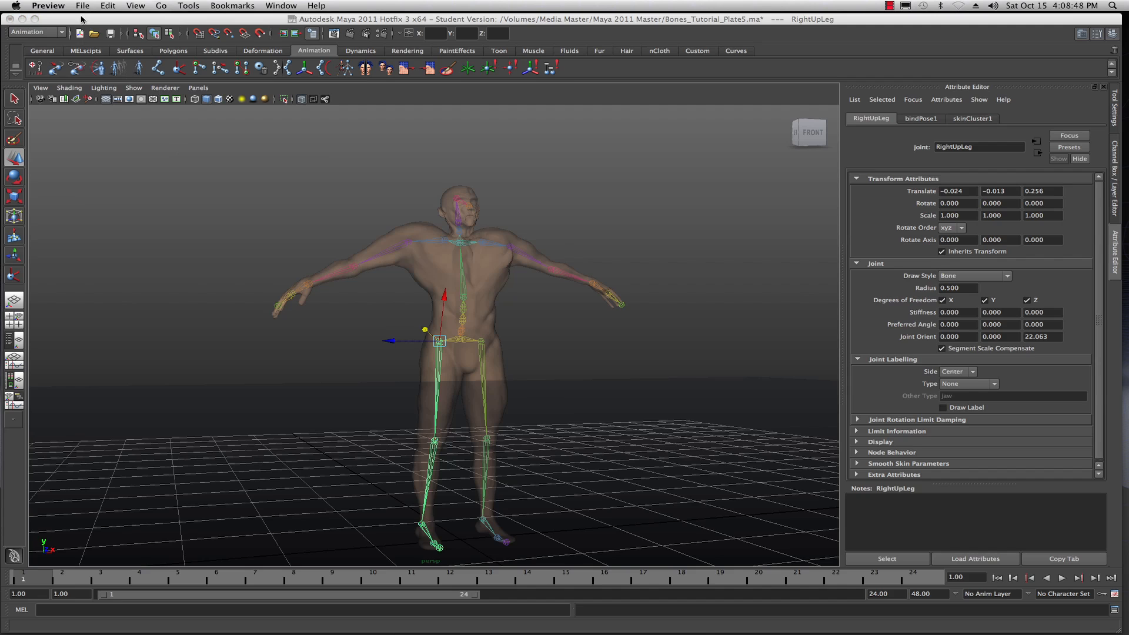
- Switch back to Maya and start a new empty scene
left_click(84, 19)
left_click(71, 6)
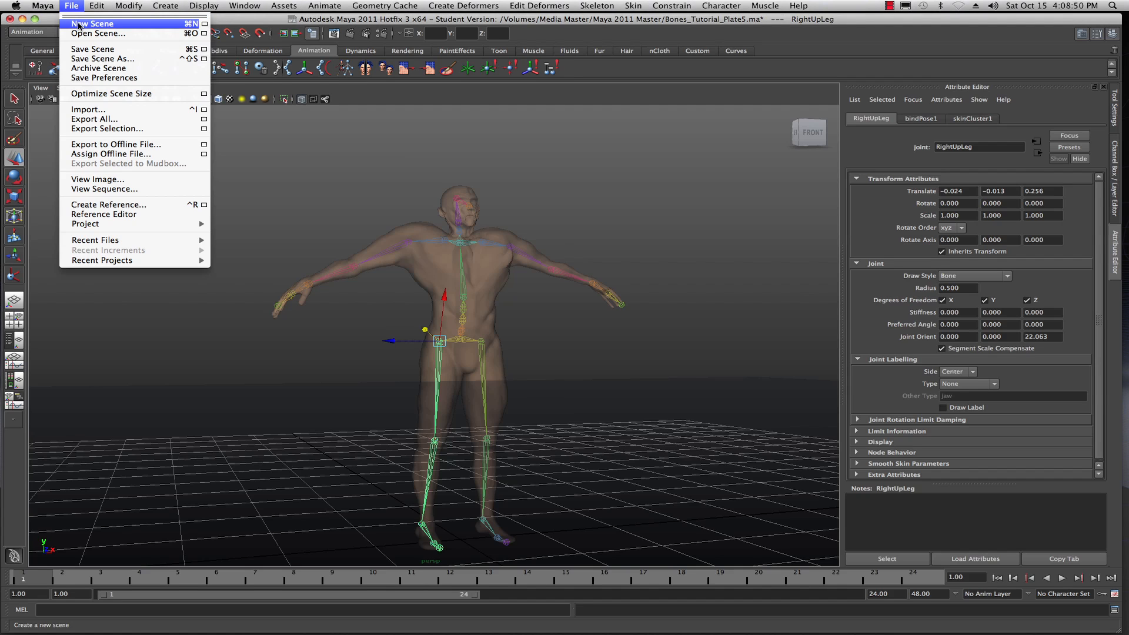
left_click(77, 24)
left_click(564, 345)
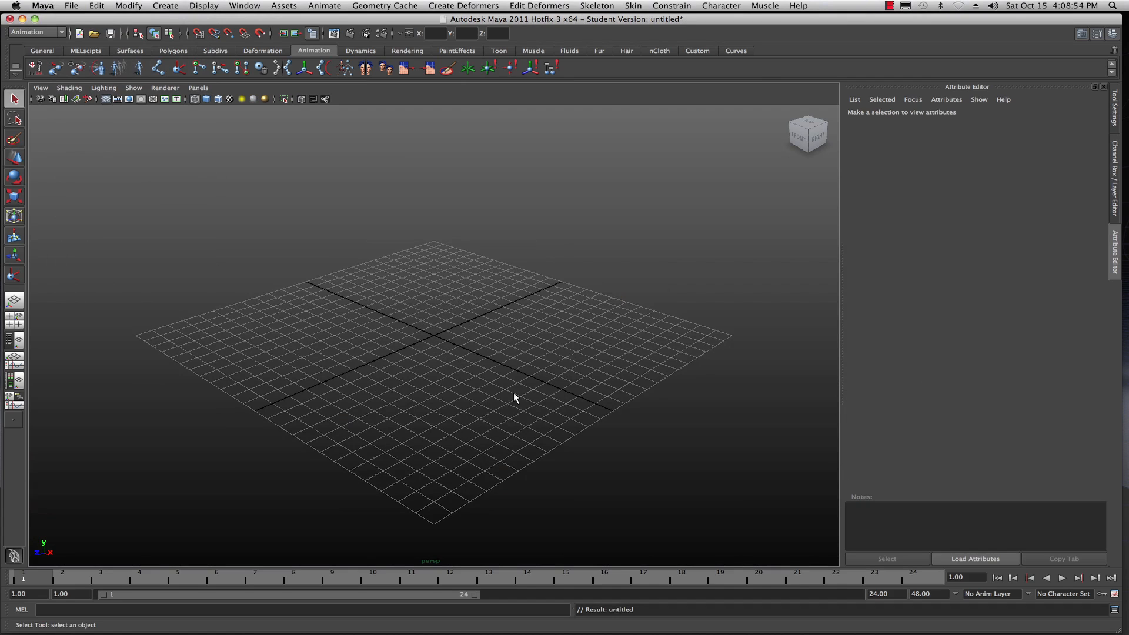
- Activate the Joint Tool with its settings shown and reset them to the defaults
left_click(628, 5)
mouse_move(597, 5)
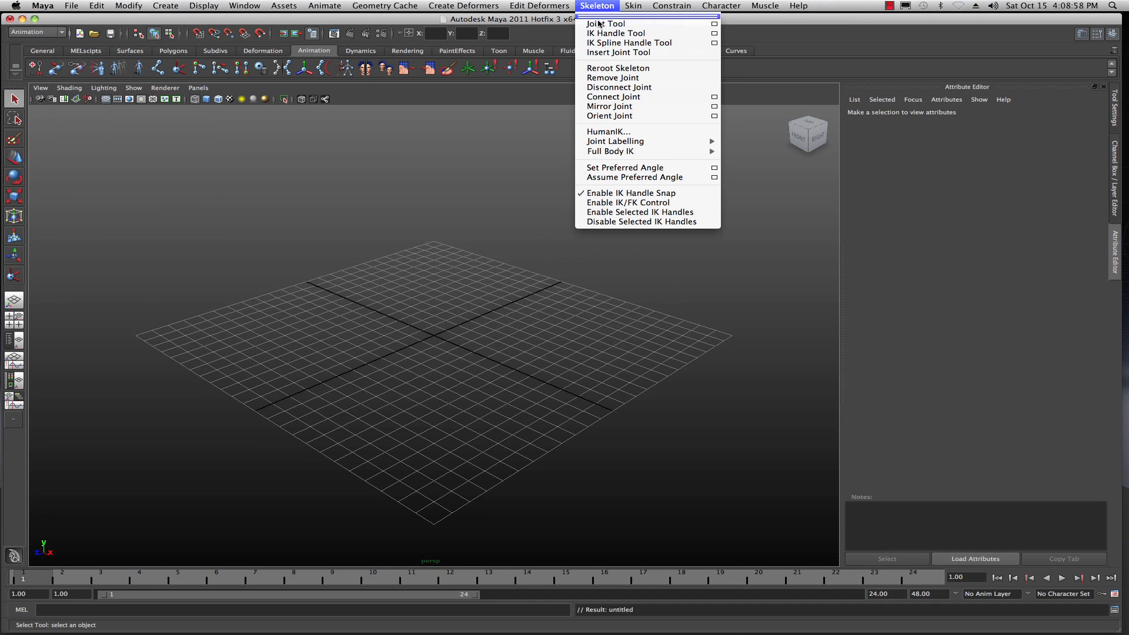
left_click(715, 26)
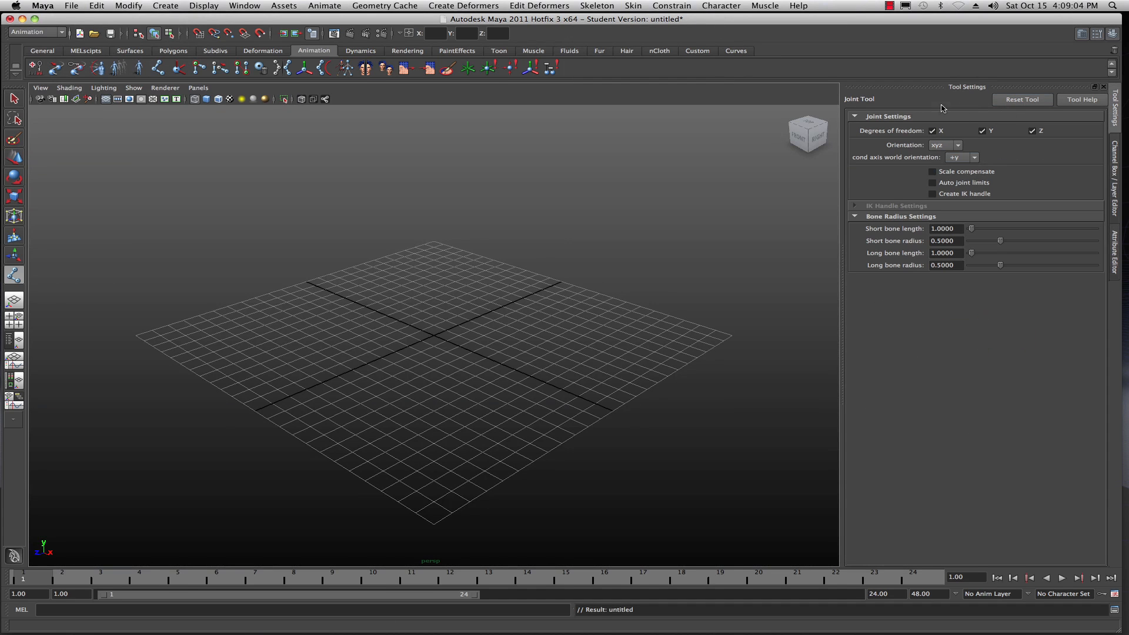
left_click(1022, 101)
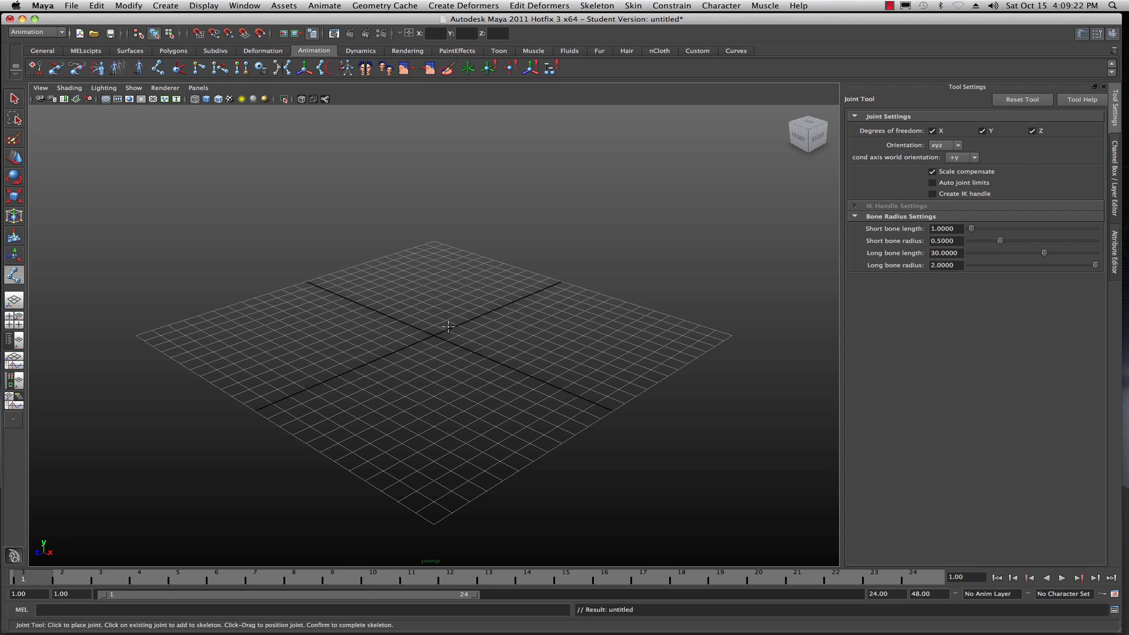
- Draw a trial chain of eight joints in the perspective view, inspect it from another angle and delete it
left_click(429, 308)
left_click(525, 257)
left_click(512, 208)
left_click(377, 194)
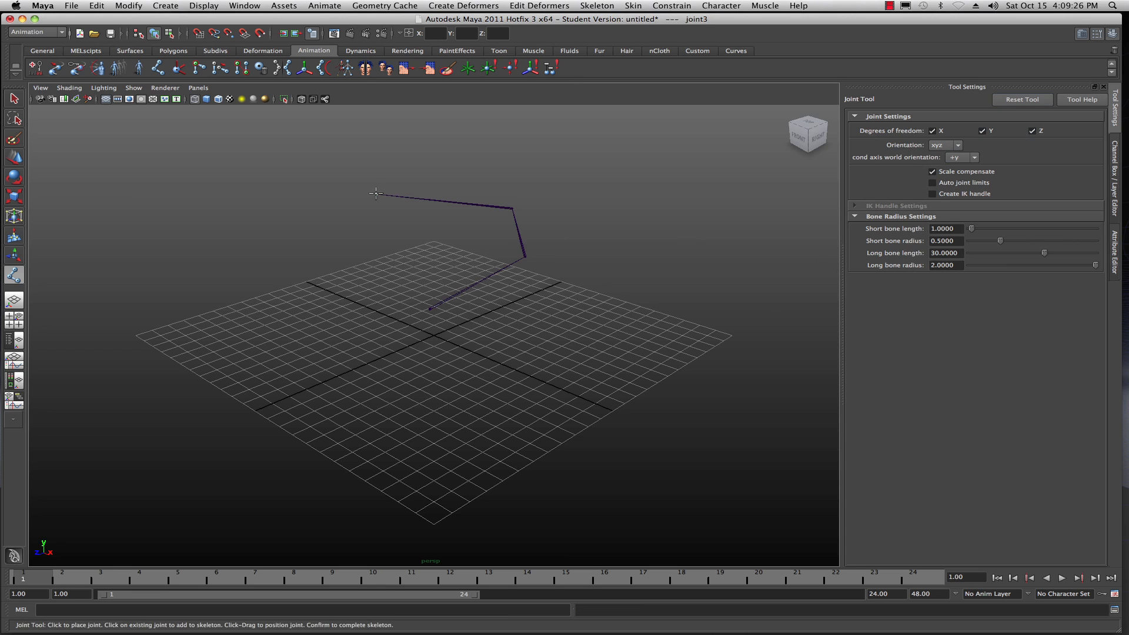
left_click(312, 249)
left_click(387, 274)
left_click(351, 343)
left_click(363, 395)
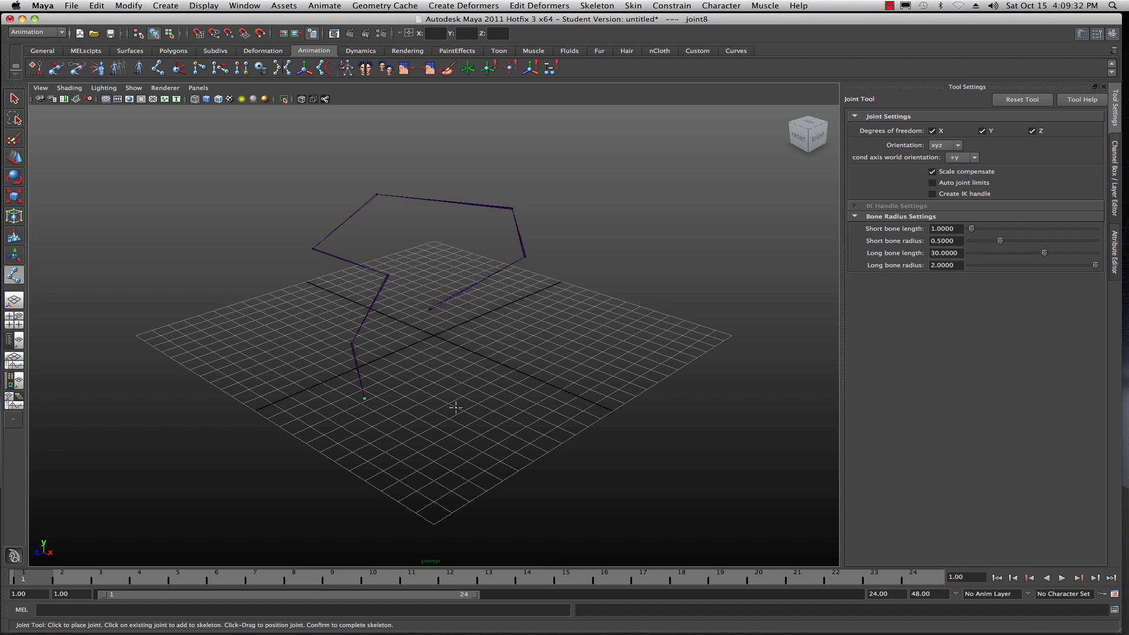
key("q")
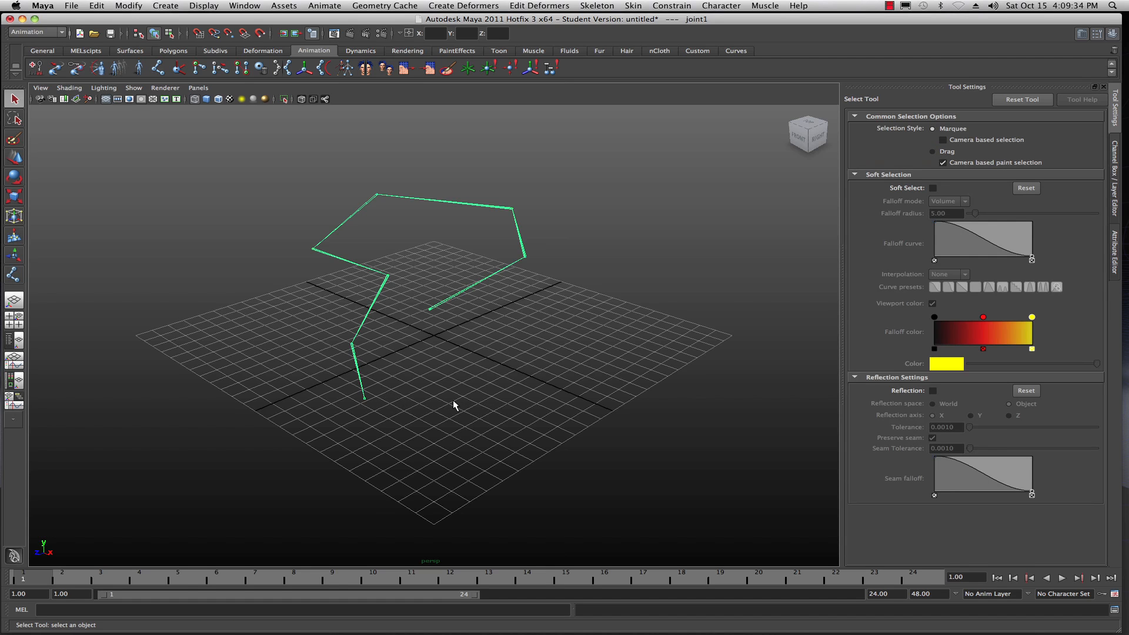
left_click_drag(445, 406, 408, 396, "alt")
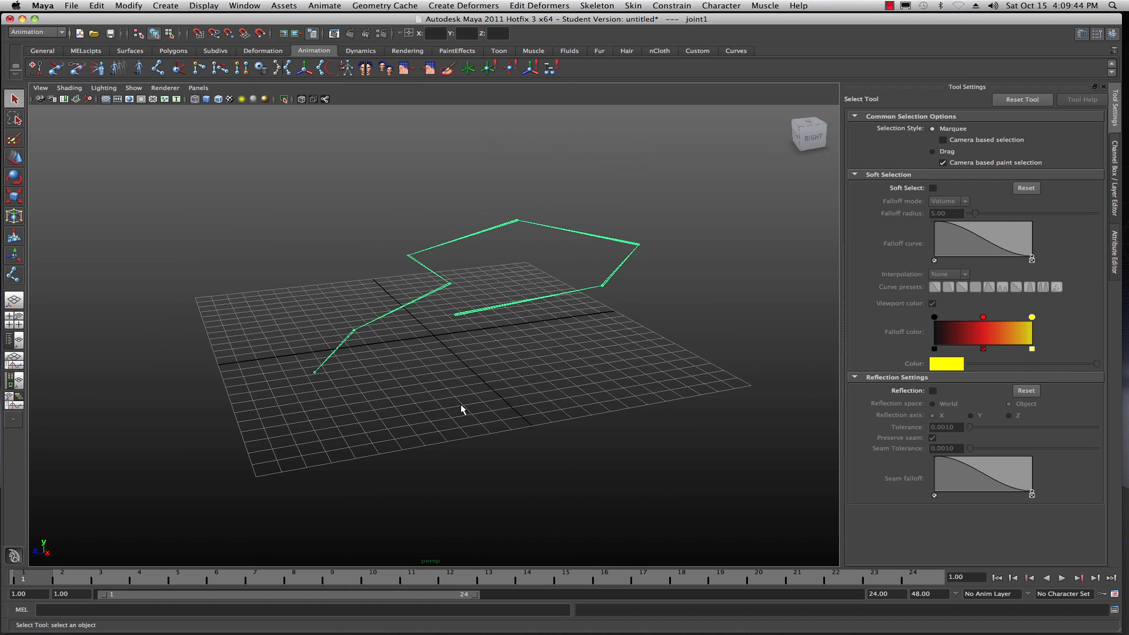
key("Delete")
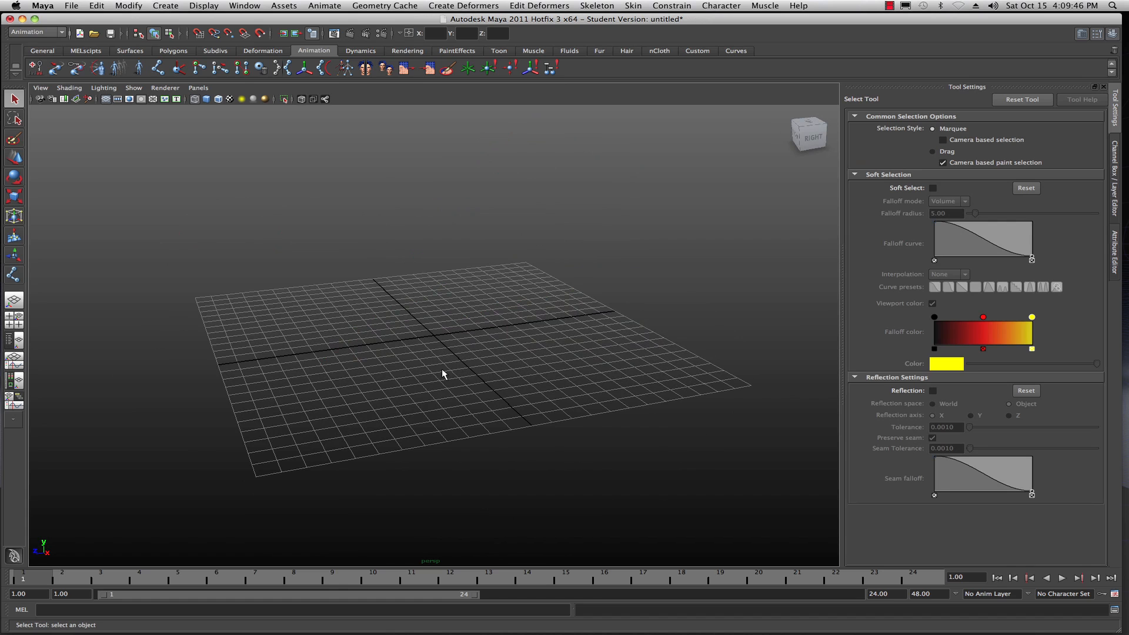
- Draw a bent vertical chain of four joints from bottom to top in the enlarged side view with the Joint Tool
left_click_drag(410, 372, 429, 376, "alt")
key("space")
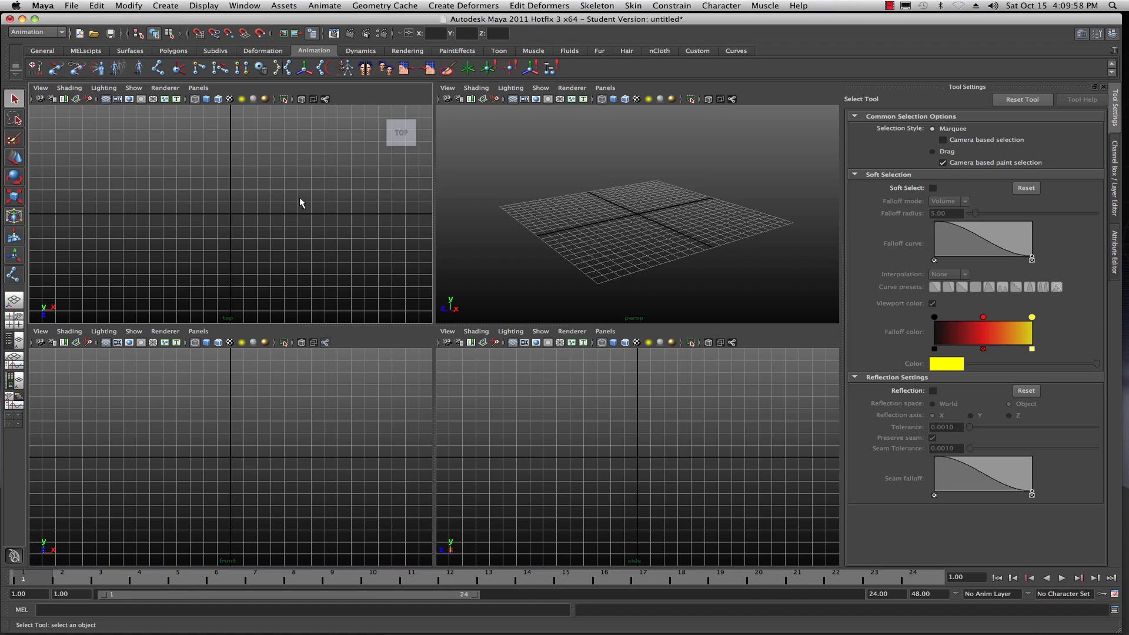
left_click(631, 441)
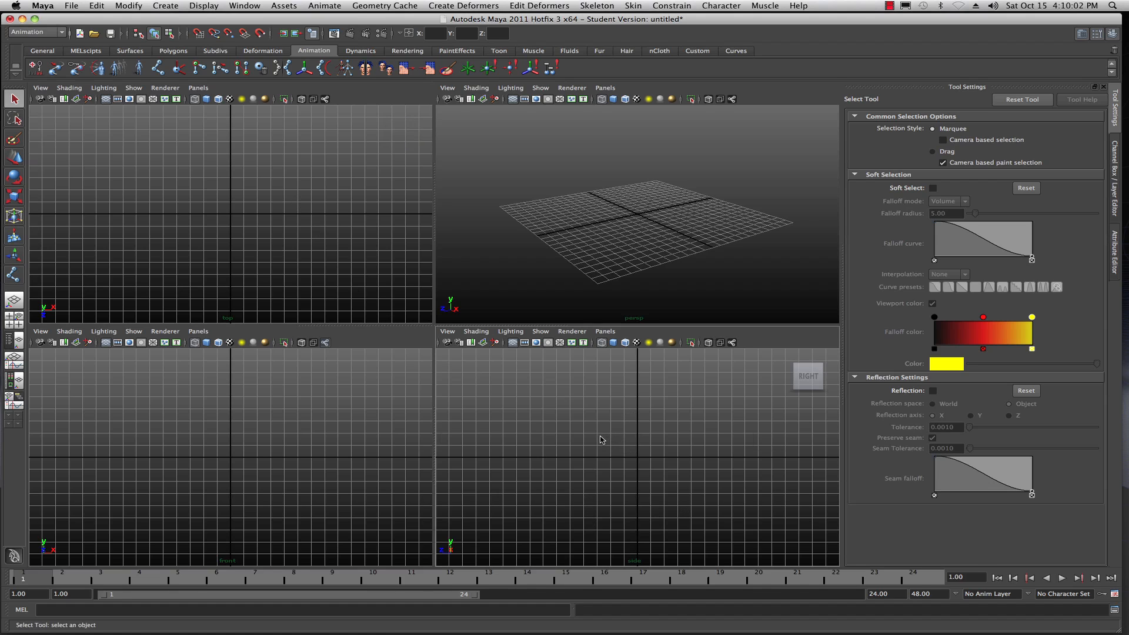
key("space")
scroll(437, 343, "down", 3)
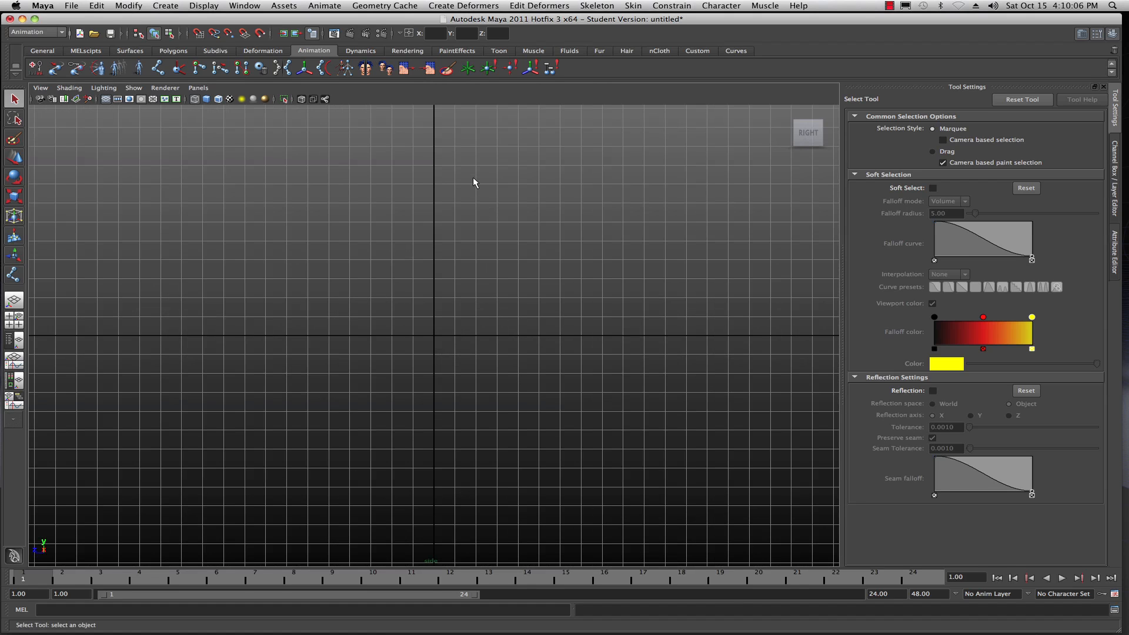
key("y")
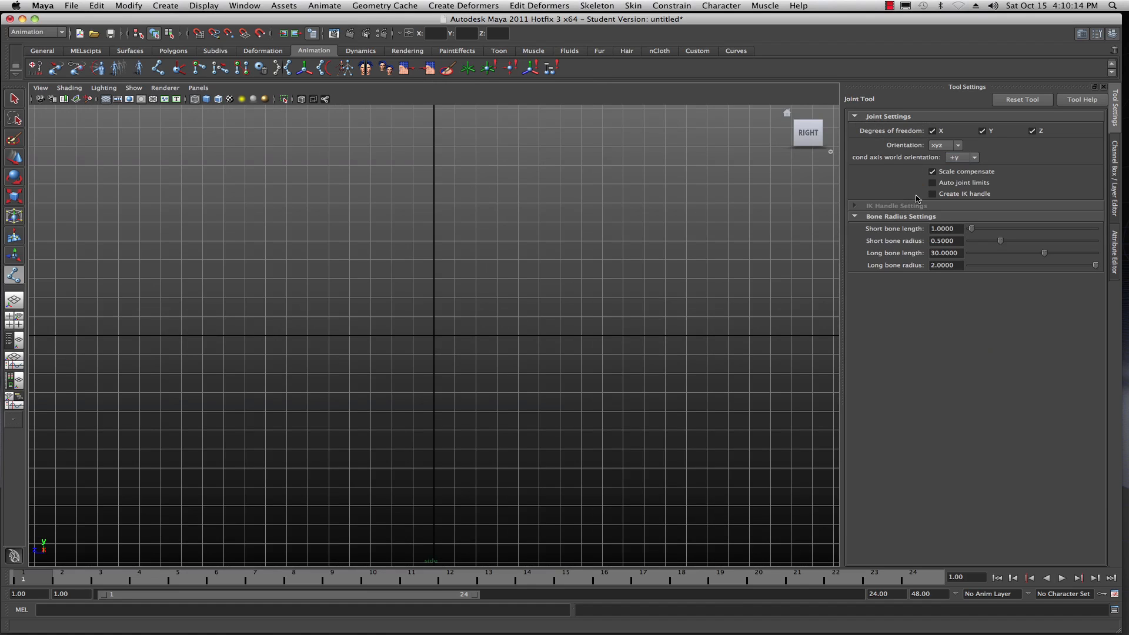
left_click(403, 412)
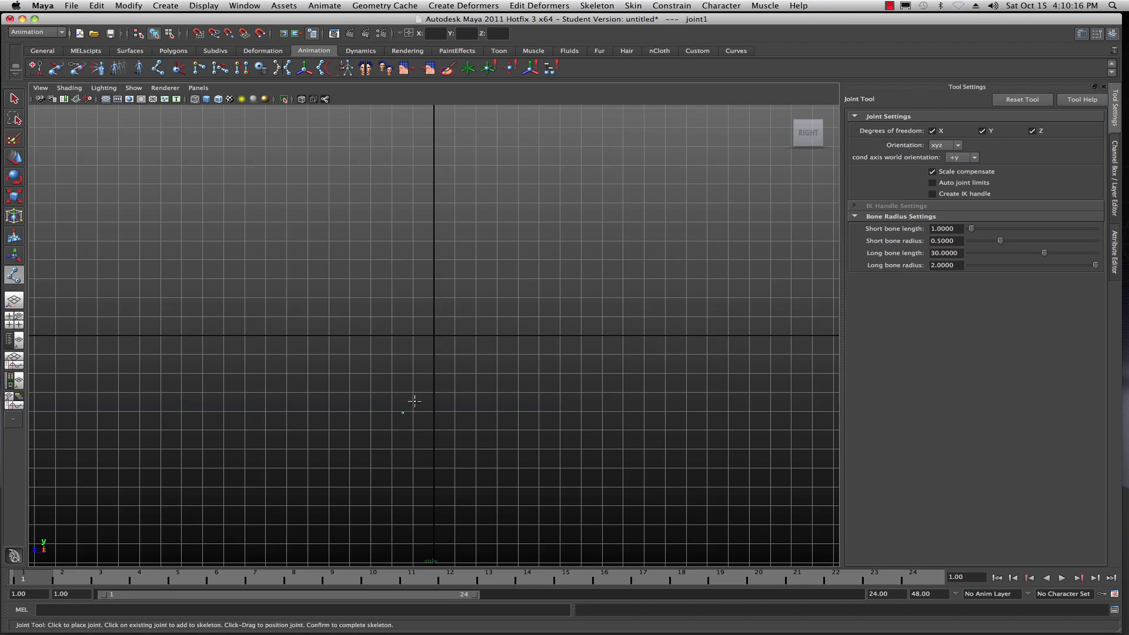
left_click(467, 361)
left_click(487, 277)
left_click(442, 182)
key("q")
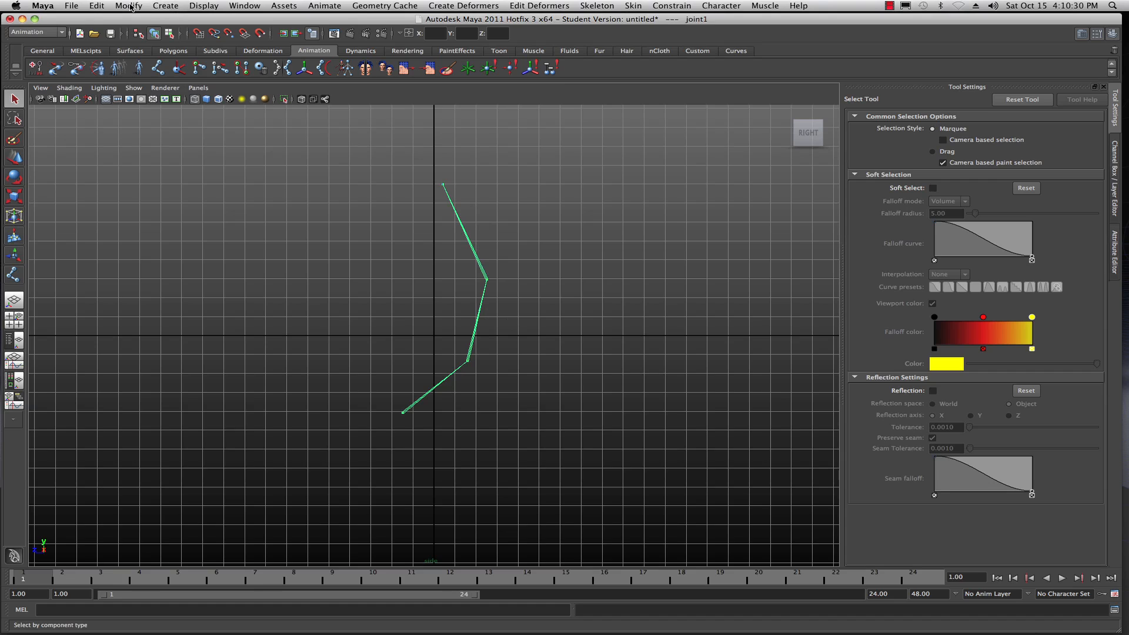
- Set the joint display size to 1.52 and show the joint chain in the four-view layout
left_click(204, 6)
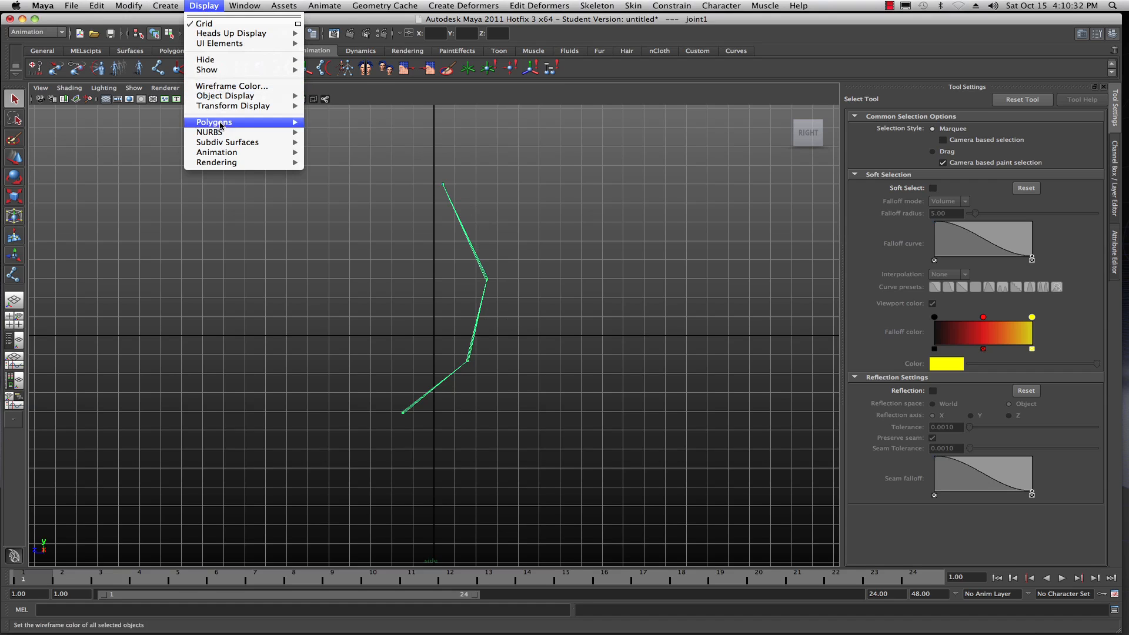
mouse_move(241, 153)
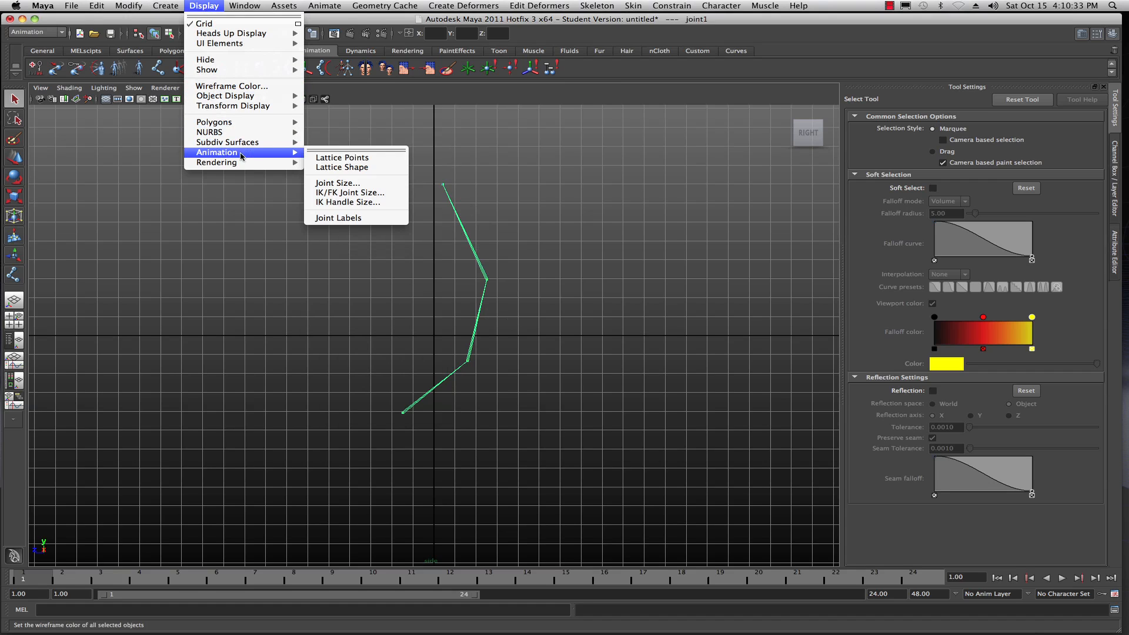
left_click(333, 185)
left_click_drag(651, 236, 662, 236)
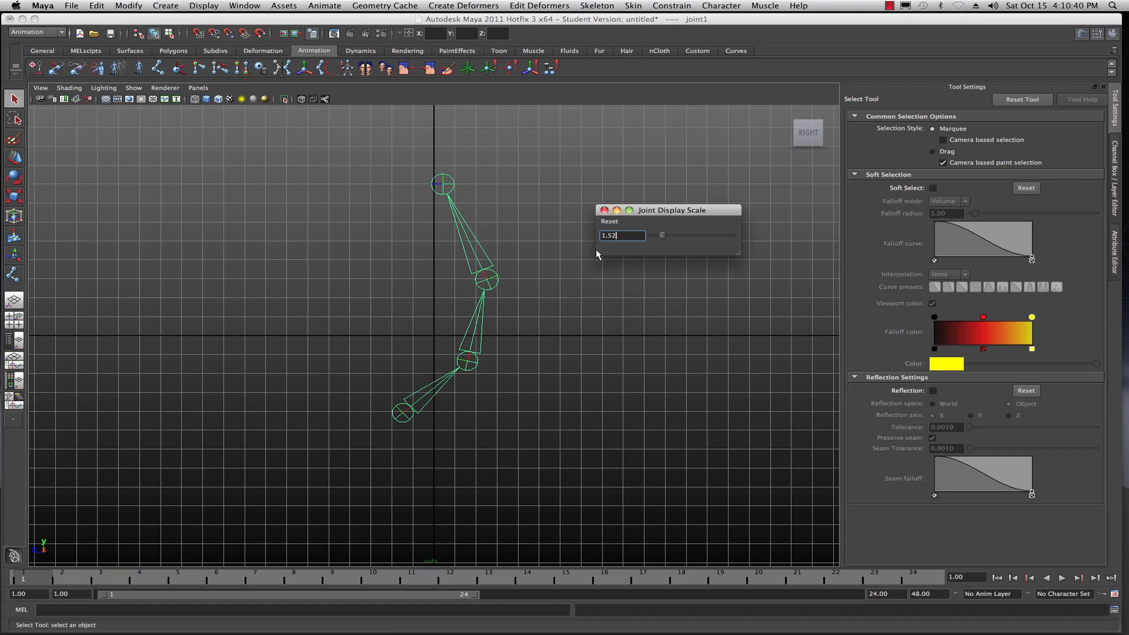
left_click(605, 211)
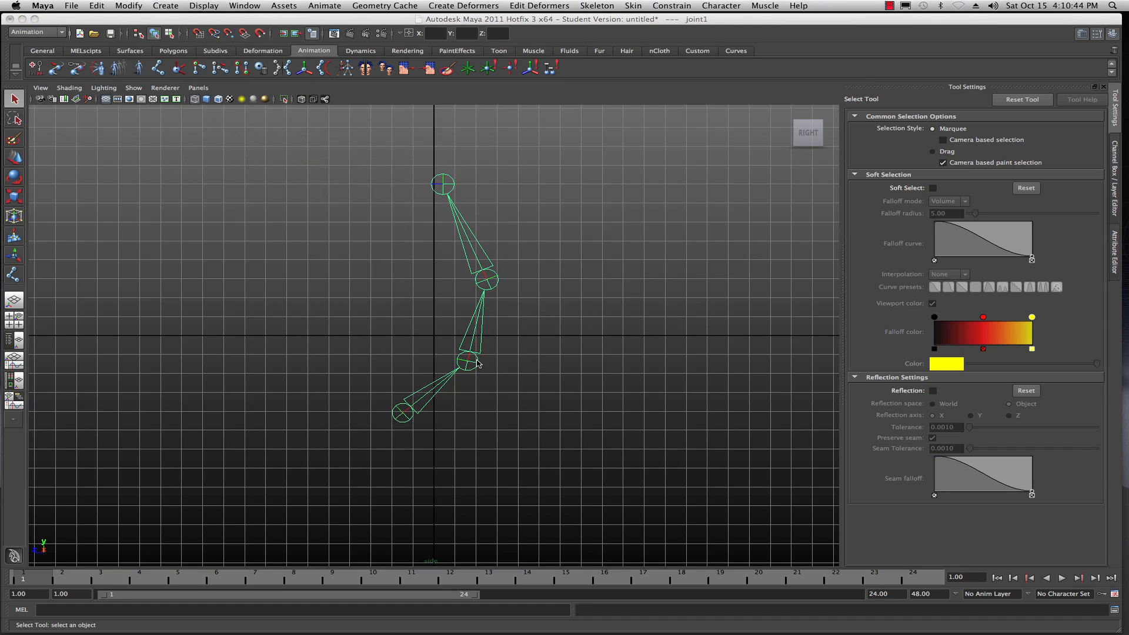
key("space")
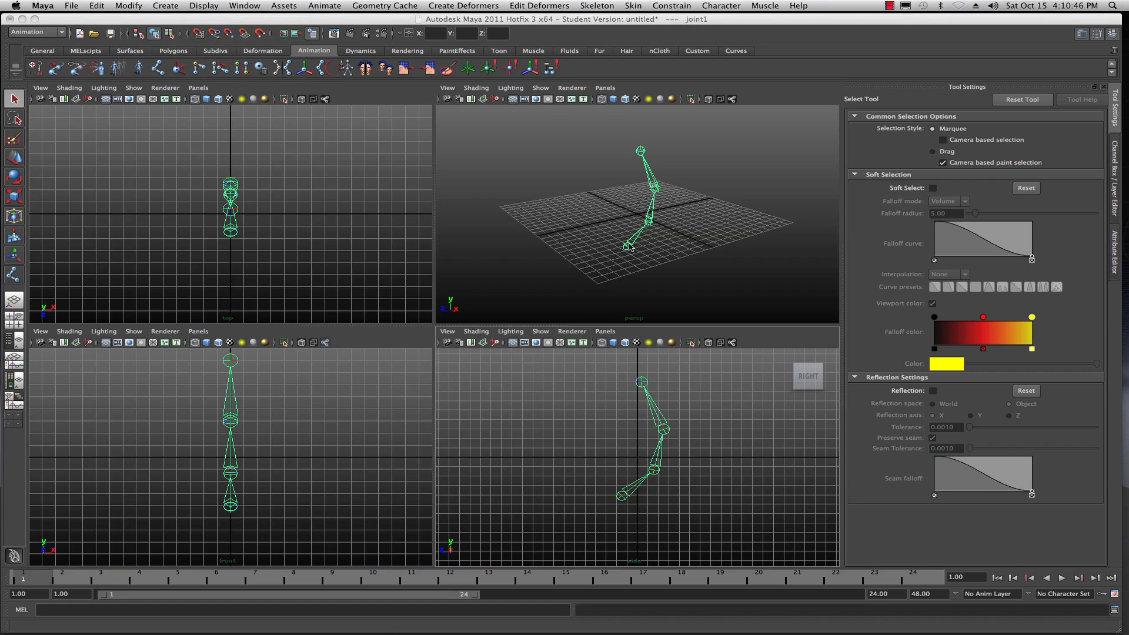
- Inspect the four-joint chain from several angles in the enlarged perspective view and delete it
key("space")
key("space")
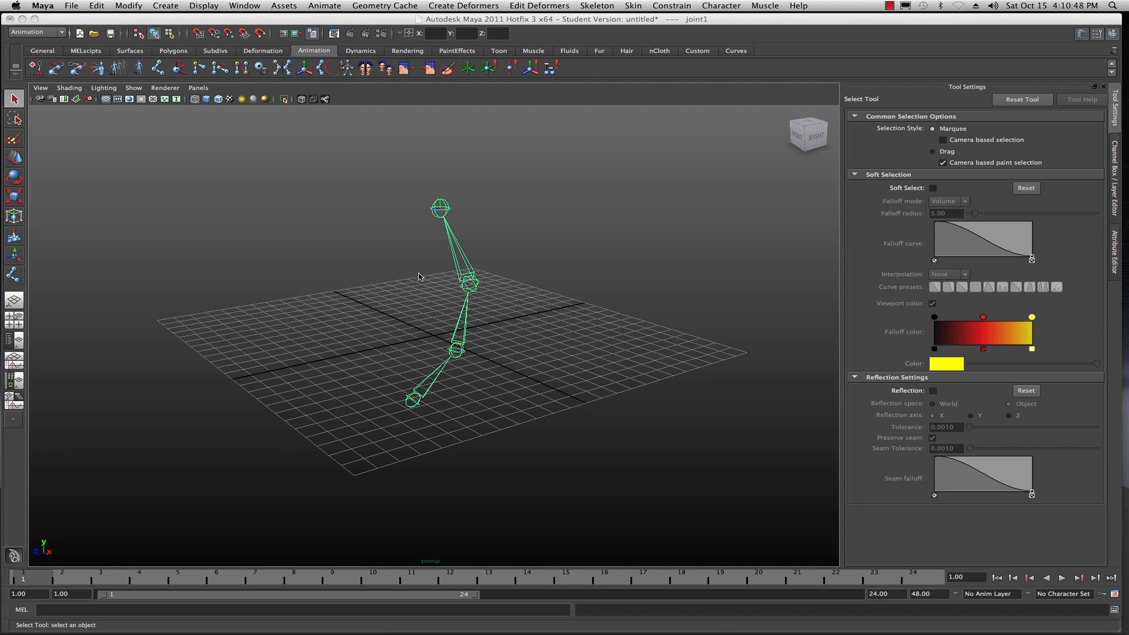
left_click_drag(424, 302, 443, 394, "alt")
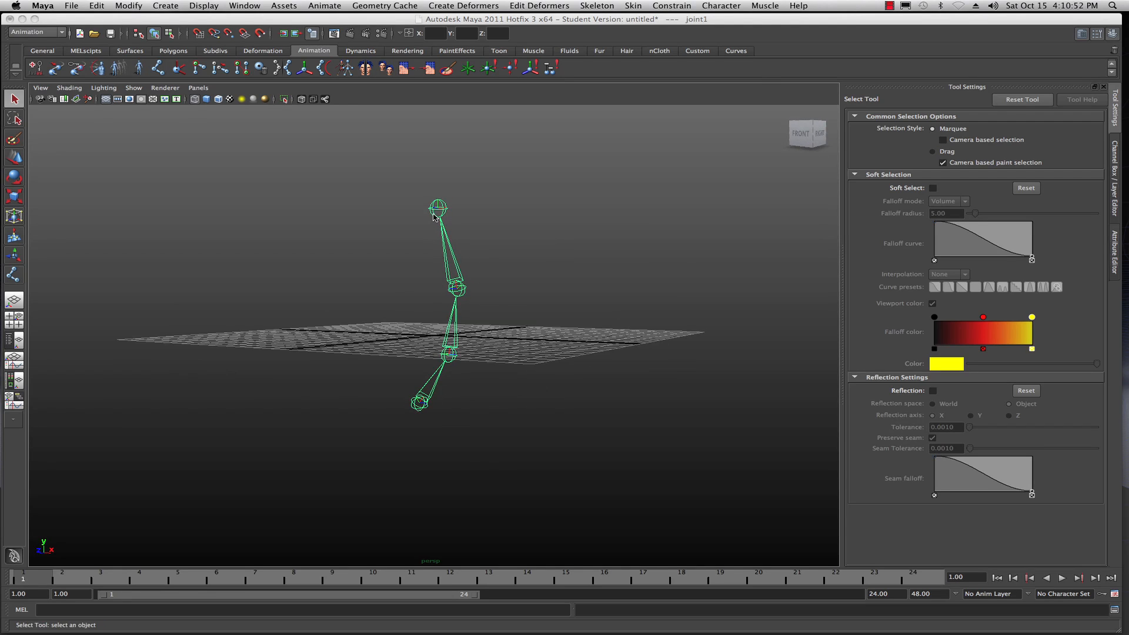
left_click_drag(517, 383, 651, 384, "alt")
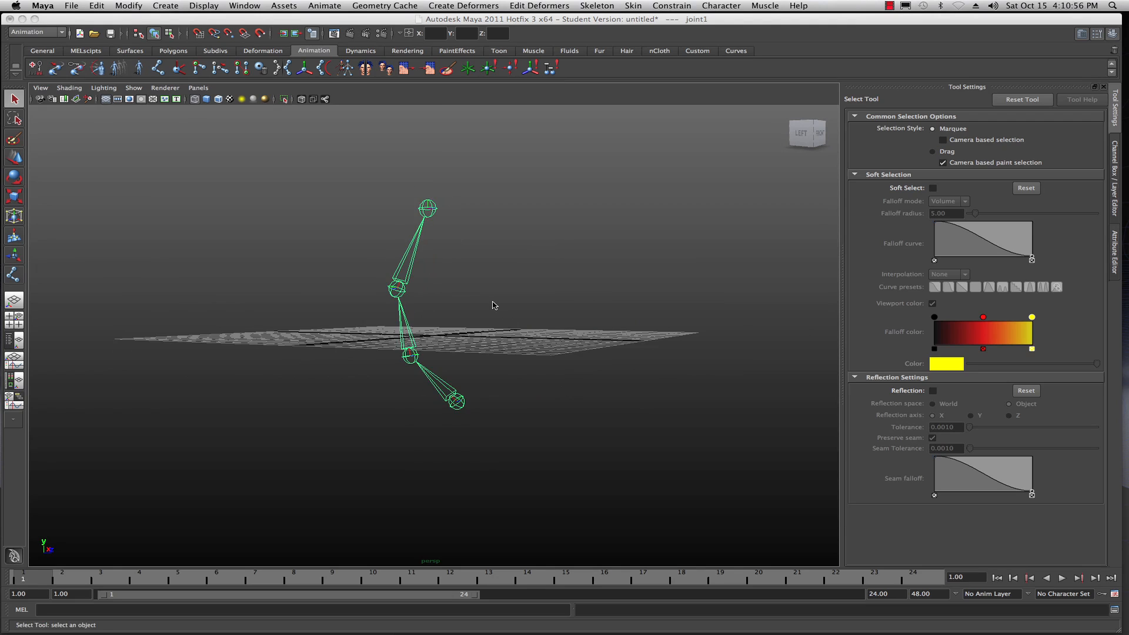
scroll(494, 305, "up", 5)
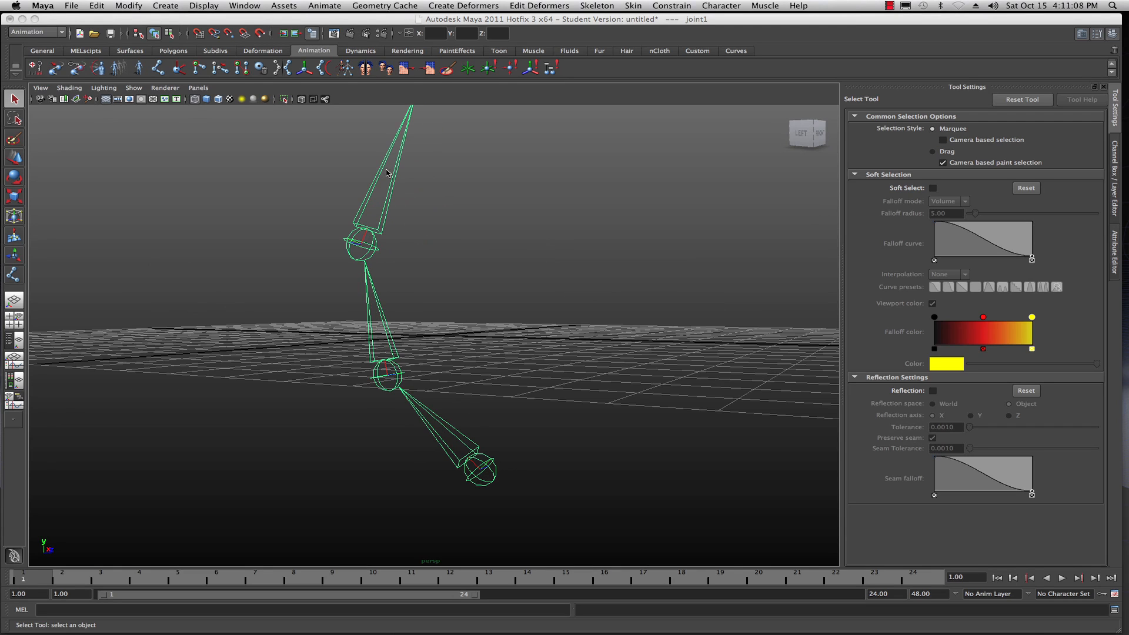
mouse_move(375, 235)
left_mouse_down("alt")
mouse_move(411, 236)
mouse_move(384, 254)
left_mouse_up("alt")
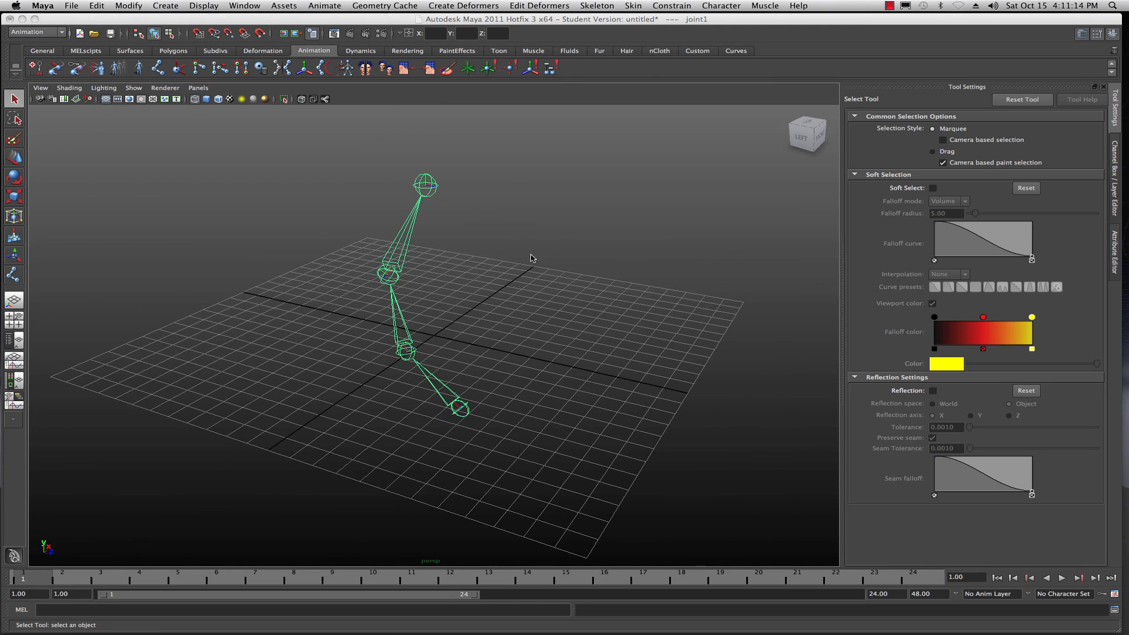
left_click_drag(484, 318, 456, 304, "alt")
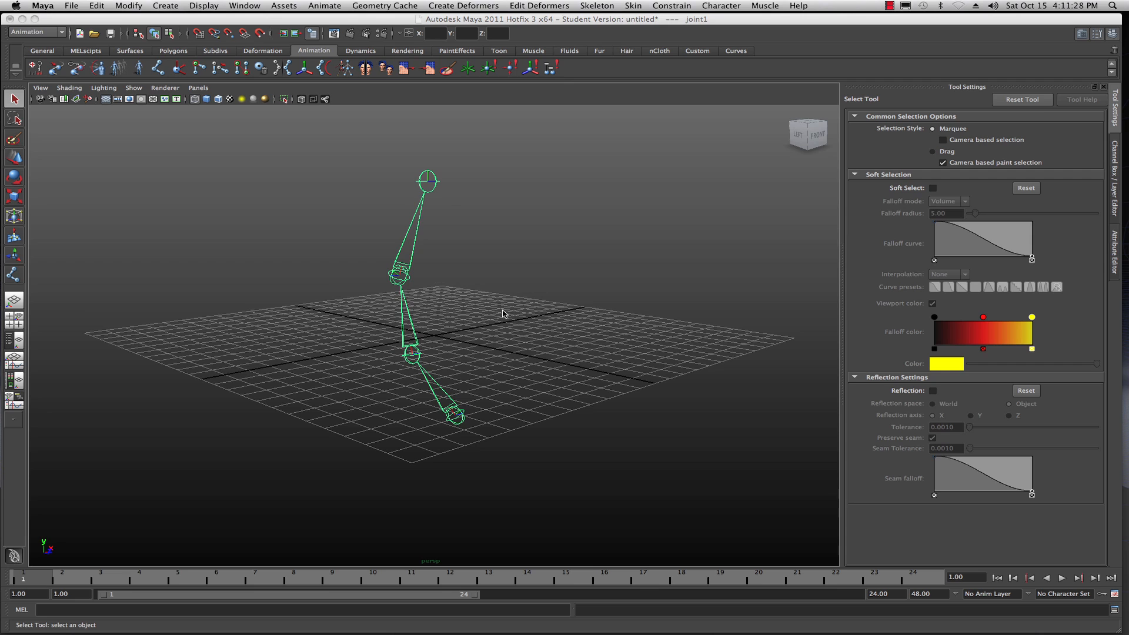
key("Delete")
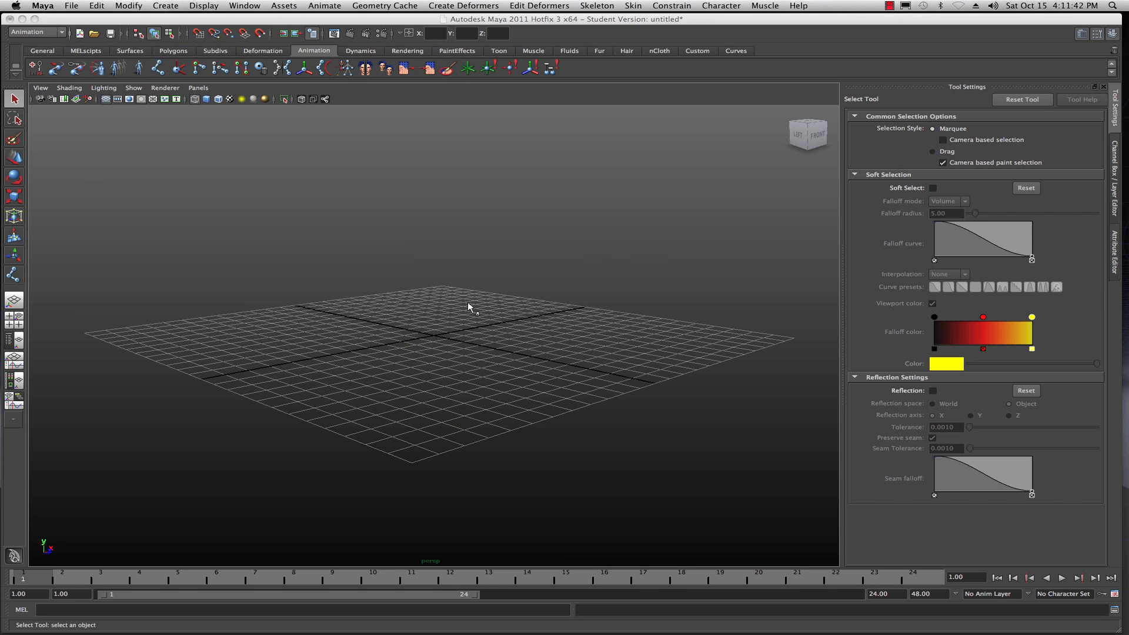
- Open the recent scene Bones_Tutorial_Plate1.ma without saving the untitled scene
left_click(72, 5)
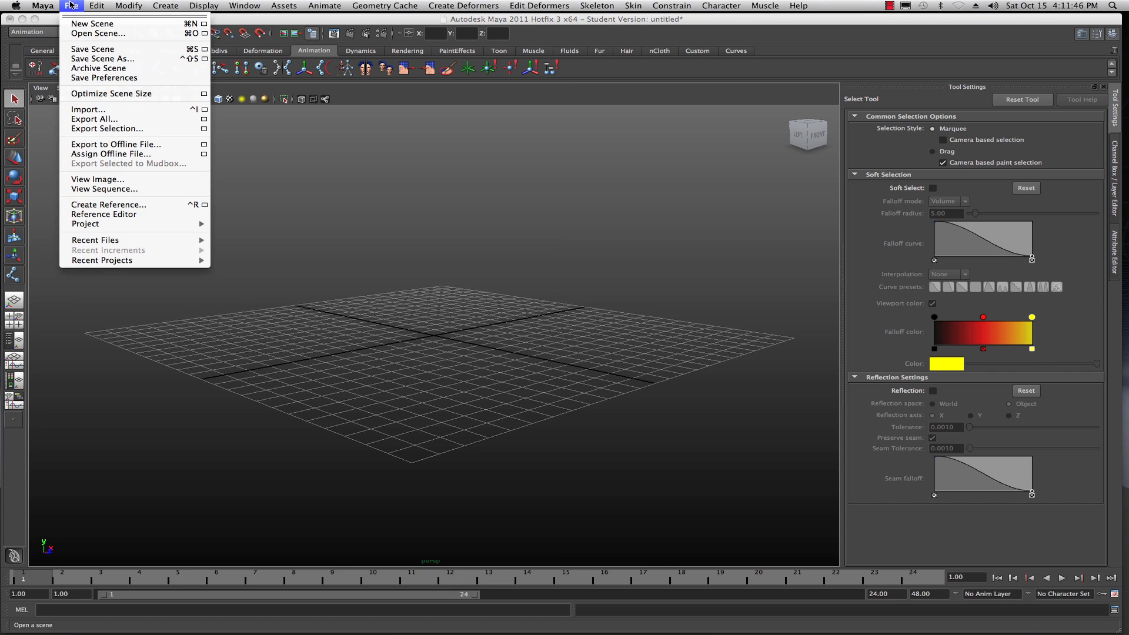
mouse_move(121, 240)
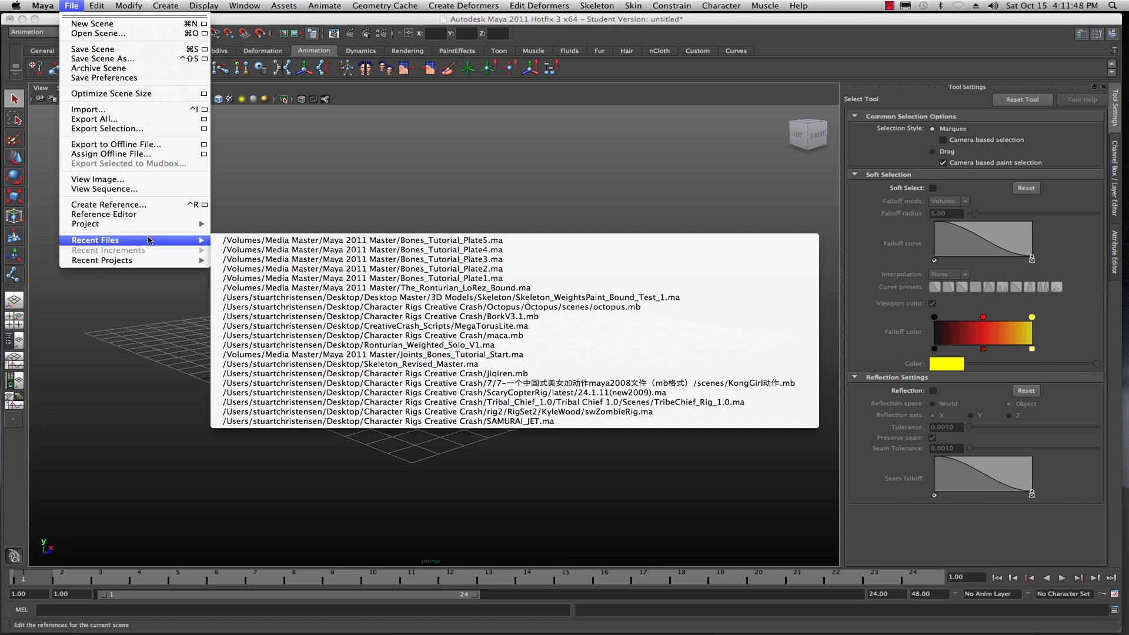
left_click(461, 278)
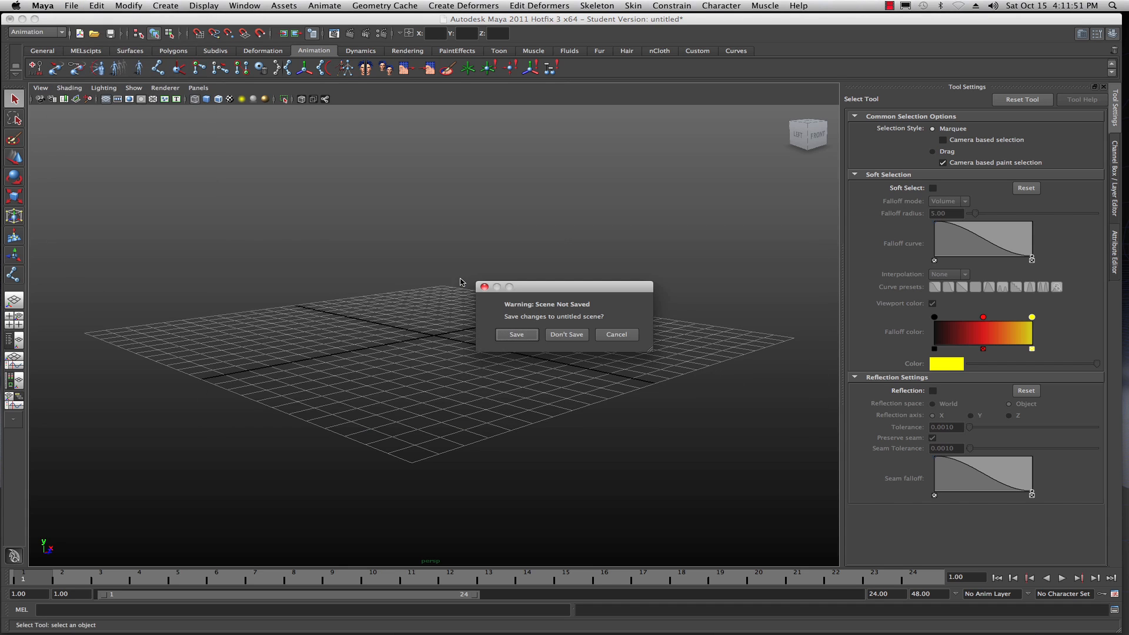
left_click(567, 334)
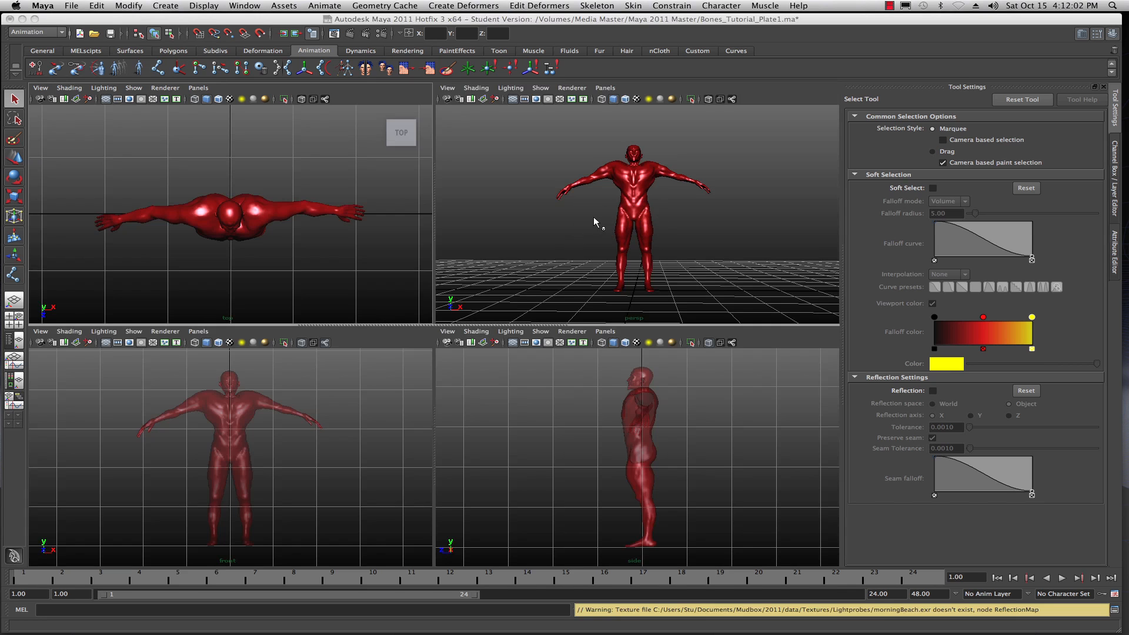
- Assign the existing material lambert2 to the Bob mesh in the enlarged perspective view, selecting it through the Outliner
key("space")
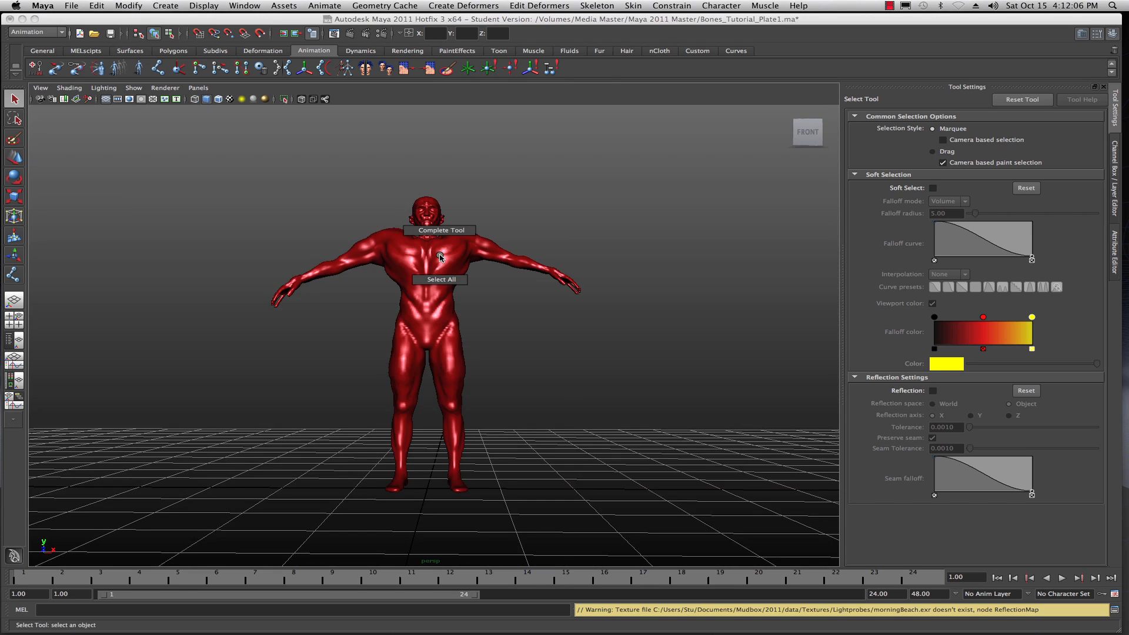
left_click(441, 257)
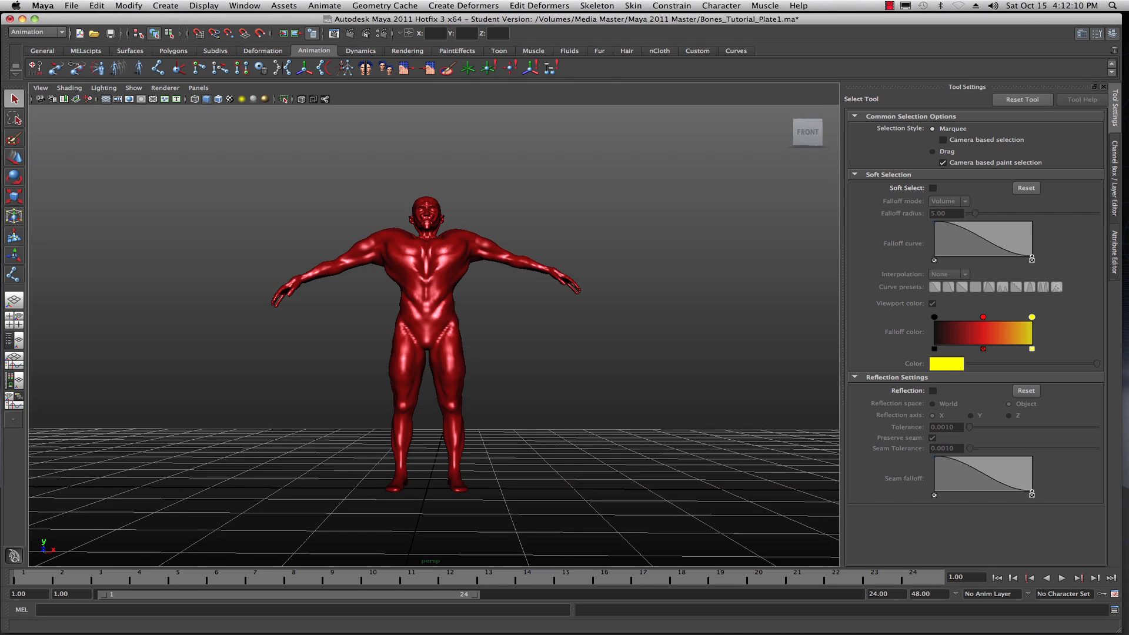
left_click_drag(1128, 79, 642, 86)
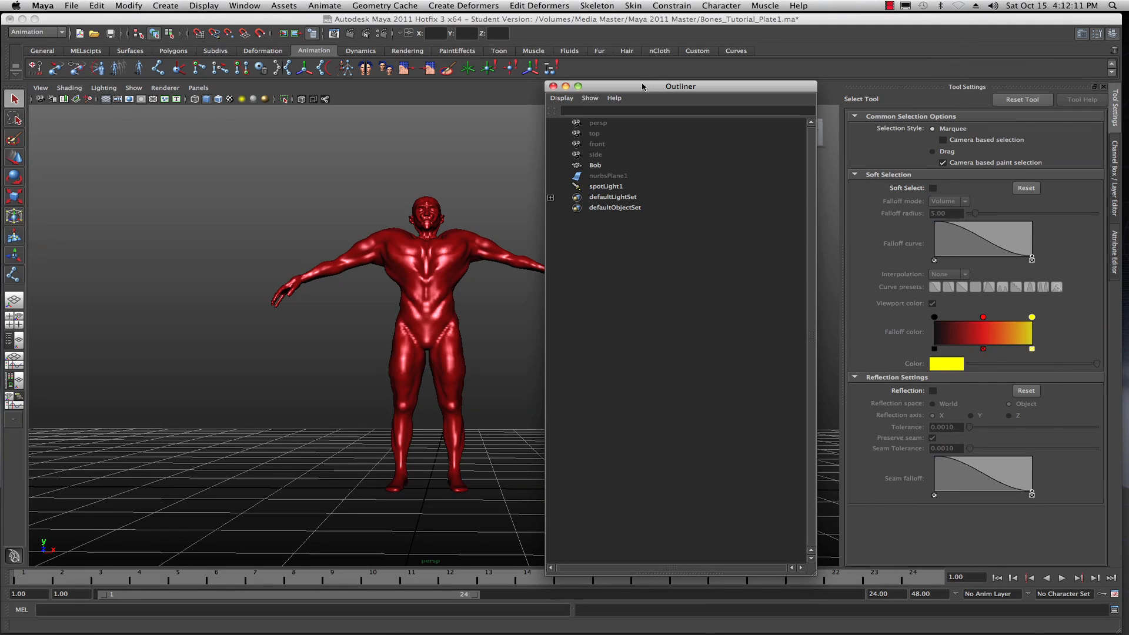
left_click(601, 165)
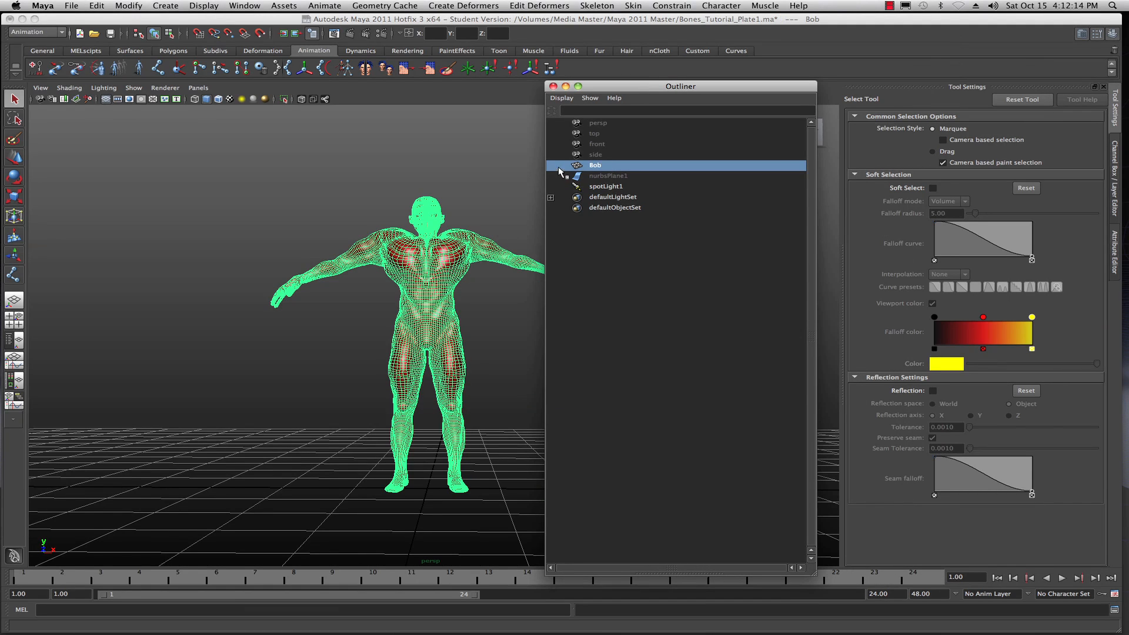
right_click(449, 251)
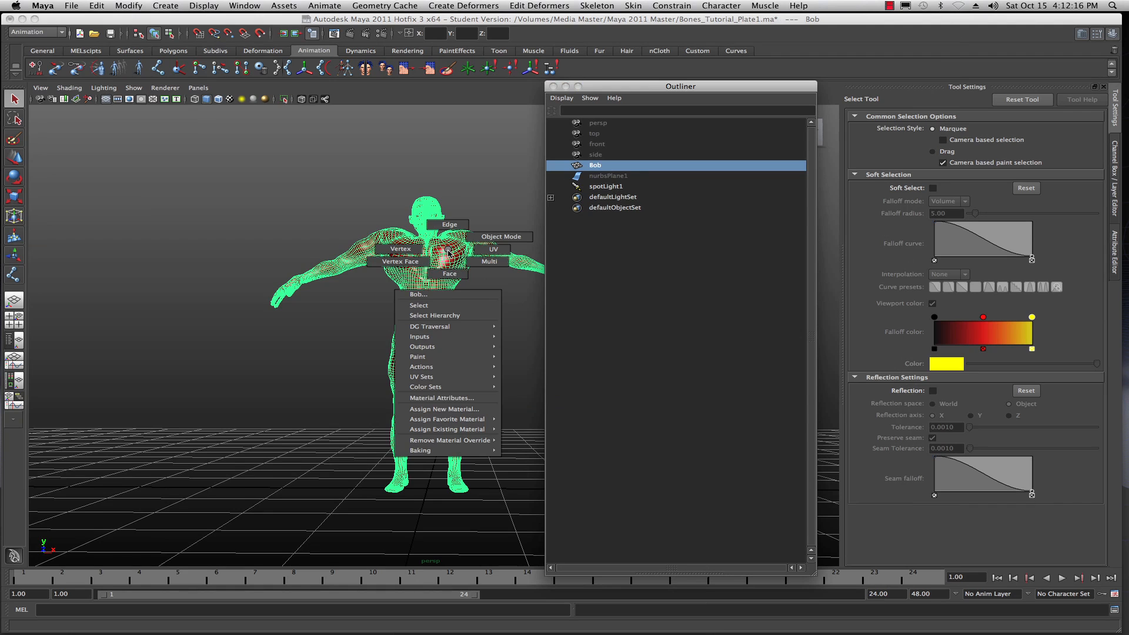
mouse_move(454, 429)
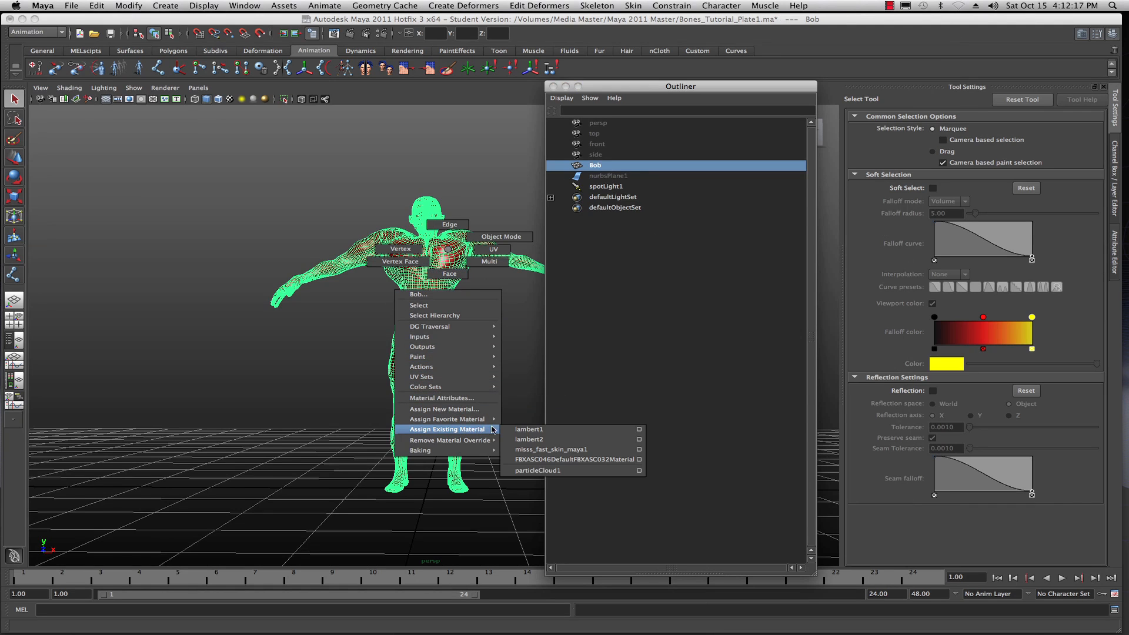
left_click(528, 439)
left_click_drag(610, 89, 1128, 88)
left_click(584, 249)
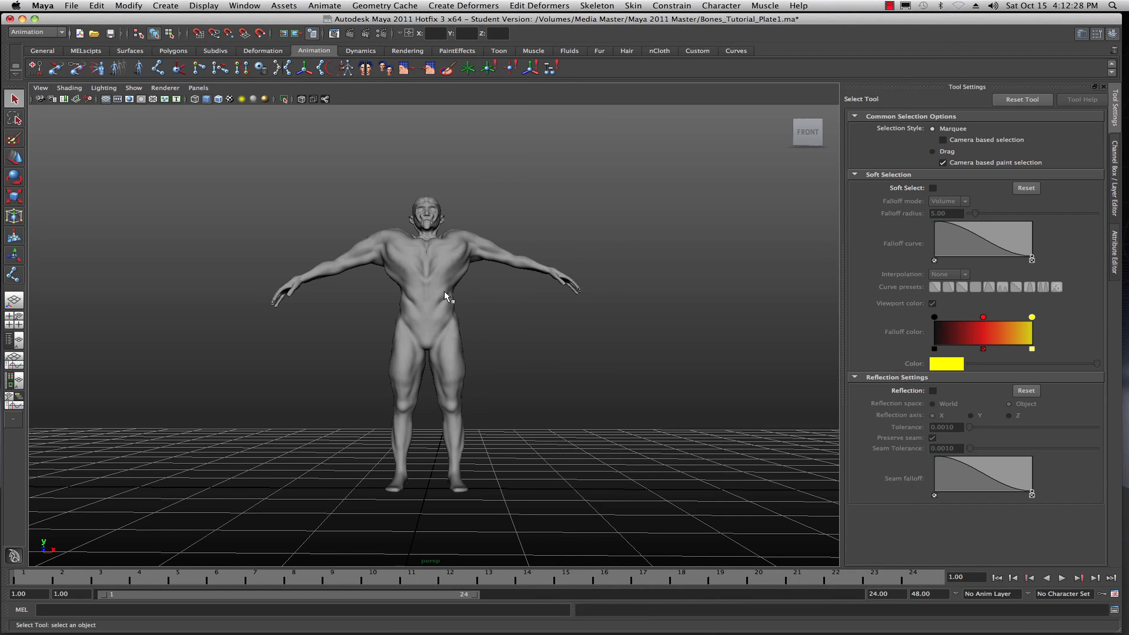
- Turn on X-ray shading for the character in the perspective view and enlarge the side view
left_click(300, 99)
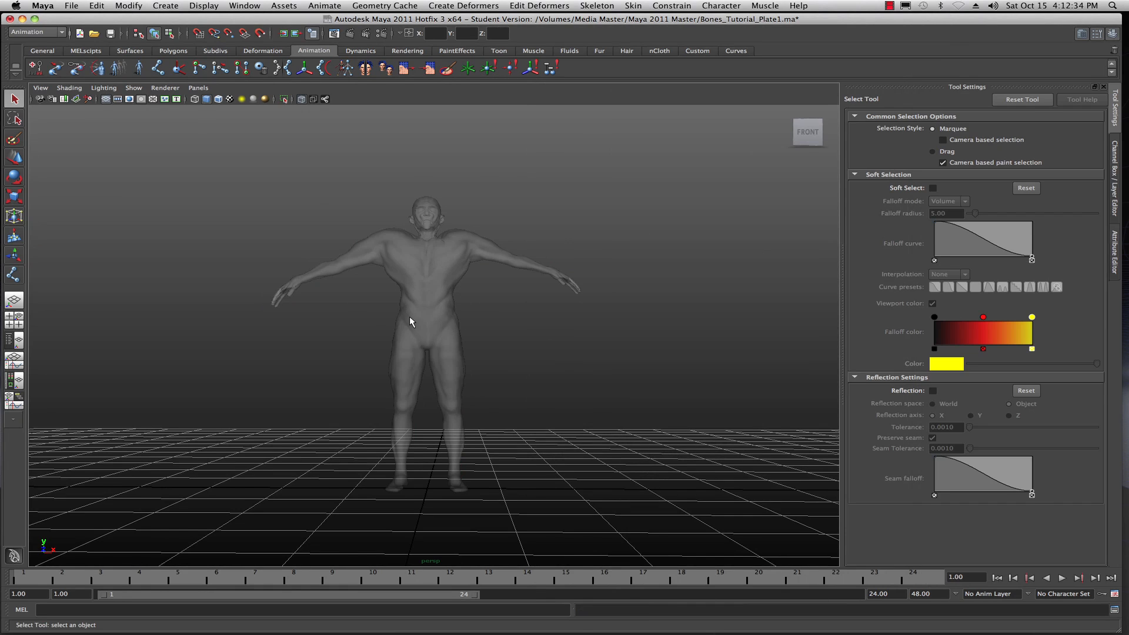
key("space")
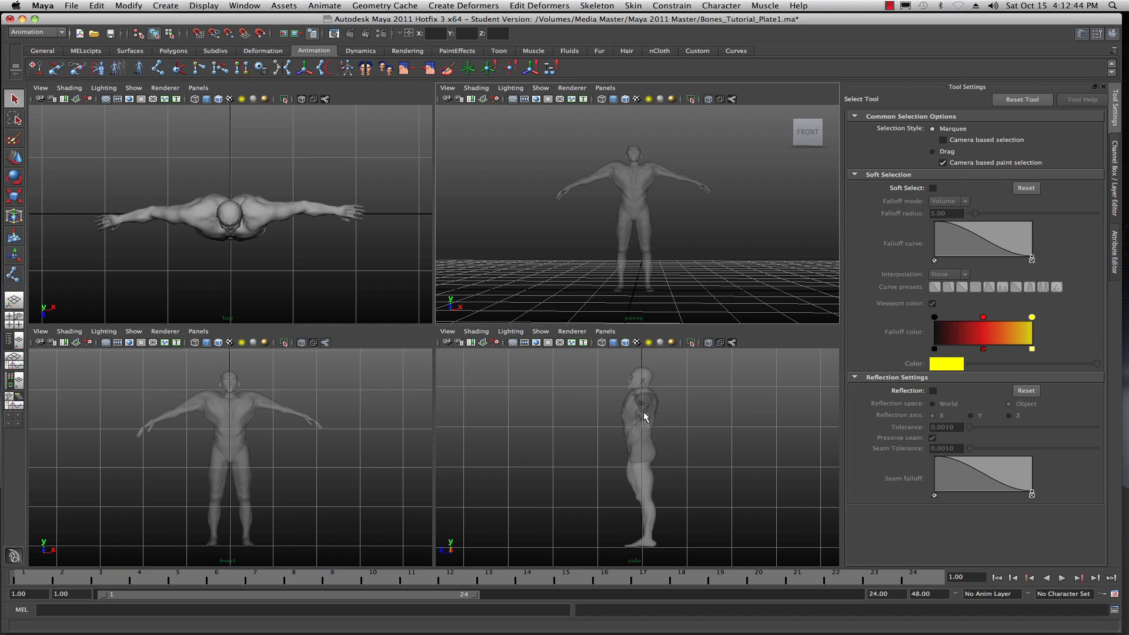
key("space")
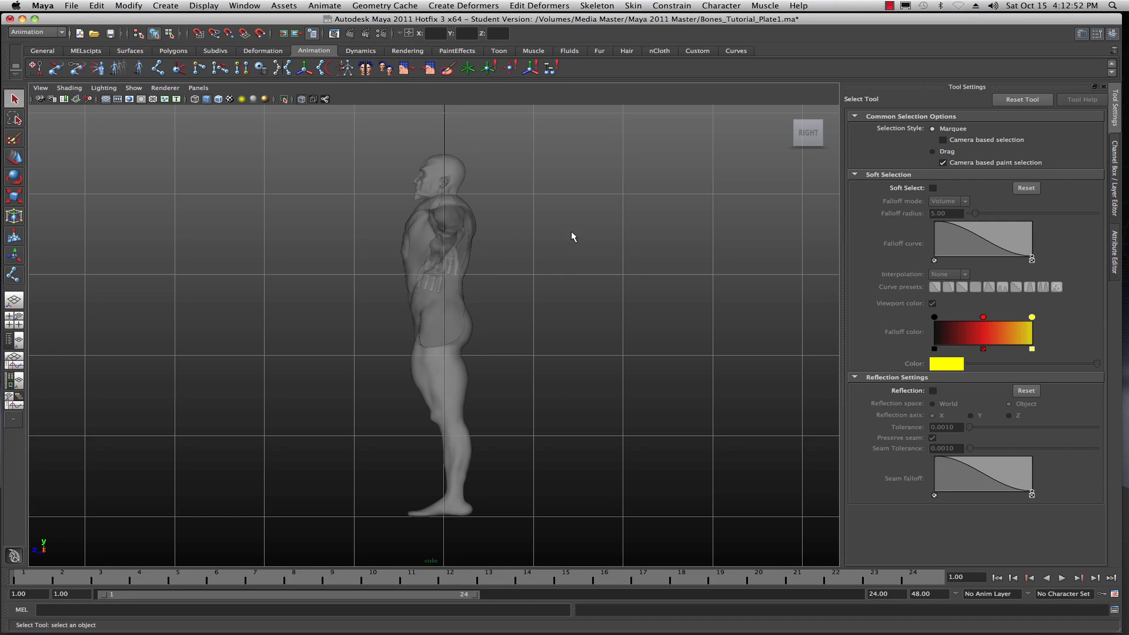
- Activate the Joint Tool with its settings shown and set the joint orientation to None
left_click(597, 6)
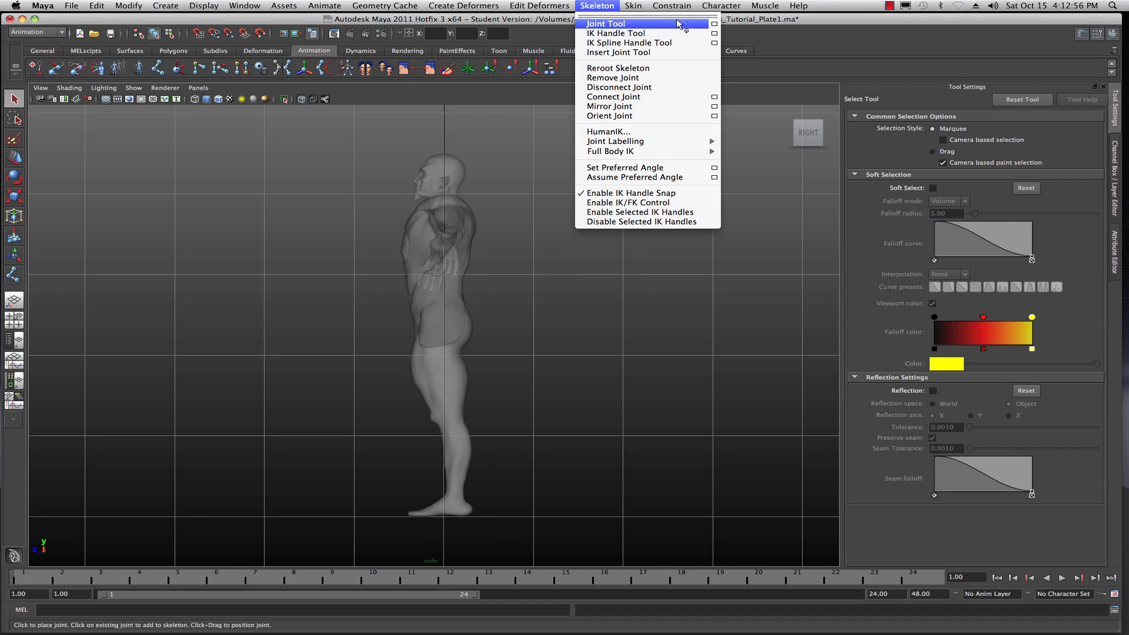
left_click(714, 24)
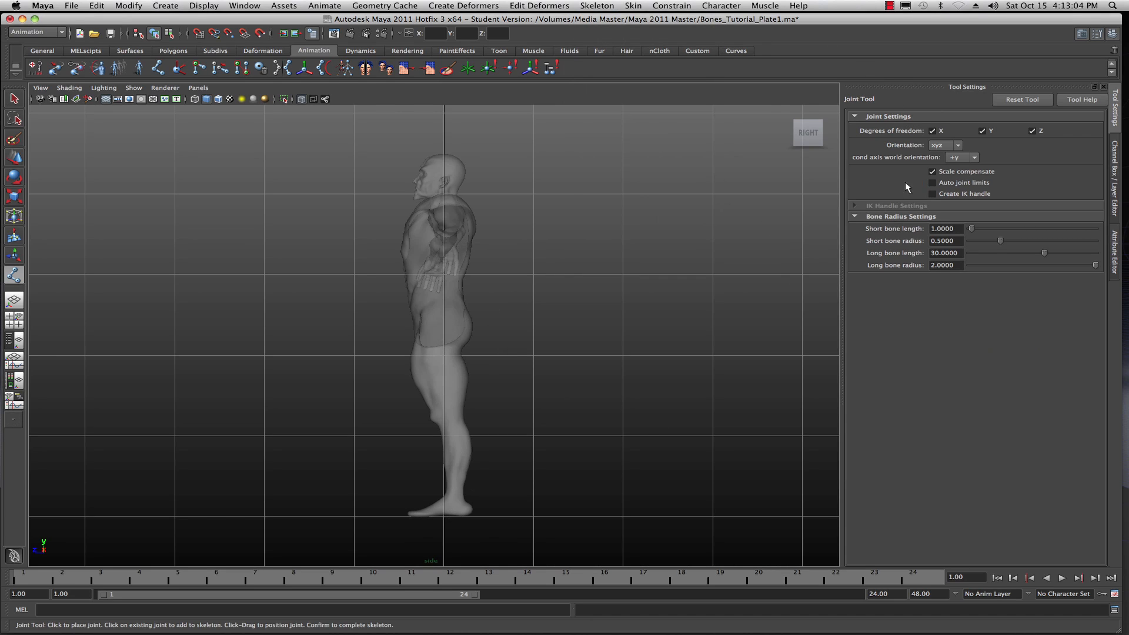
left_click(958, 145)
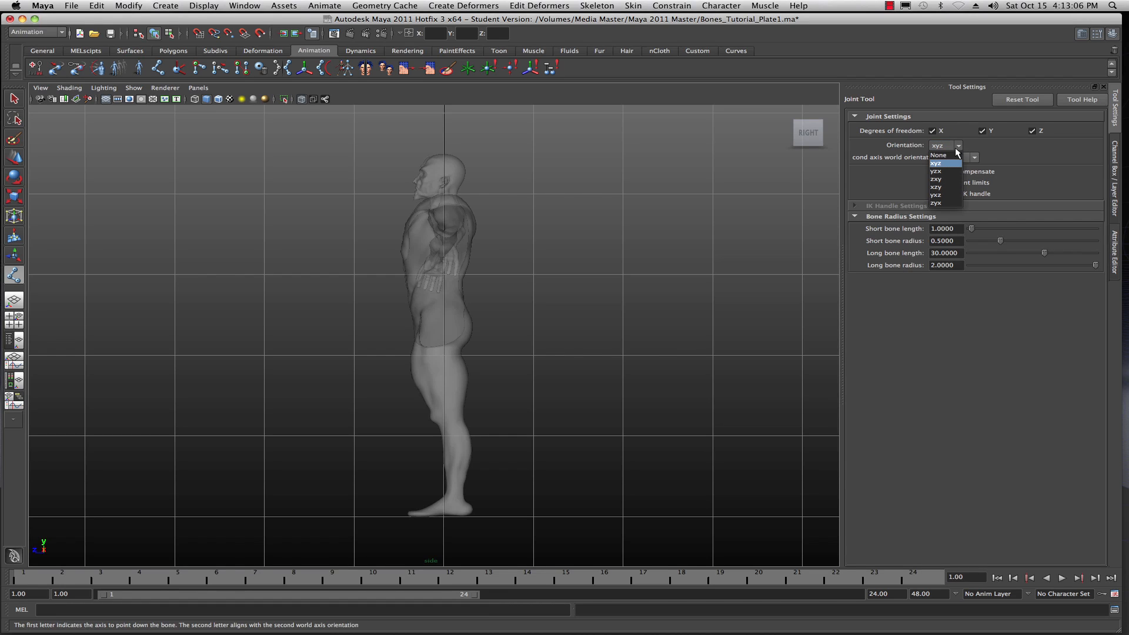
left_click(941, 152)
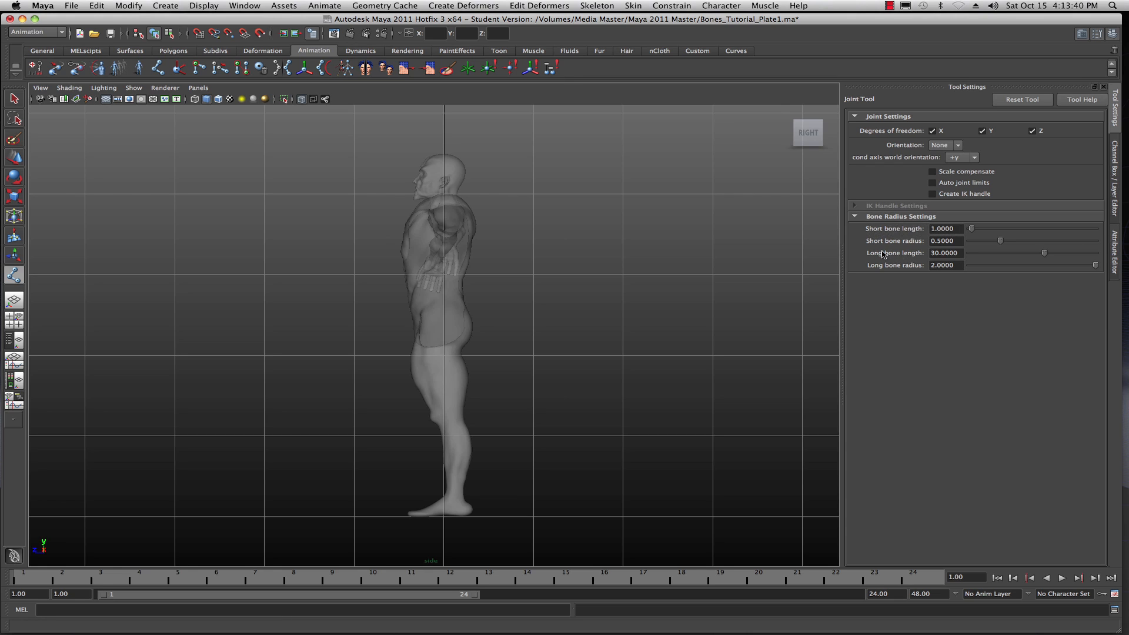
- Set the Joint Tool's long bone length to 1 and long bone radius to 0.5
left_click(962, 253)
type("1")
left_click(958, 242)
left_click(962, 265)
type(".5")
left_click(960, 254)
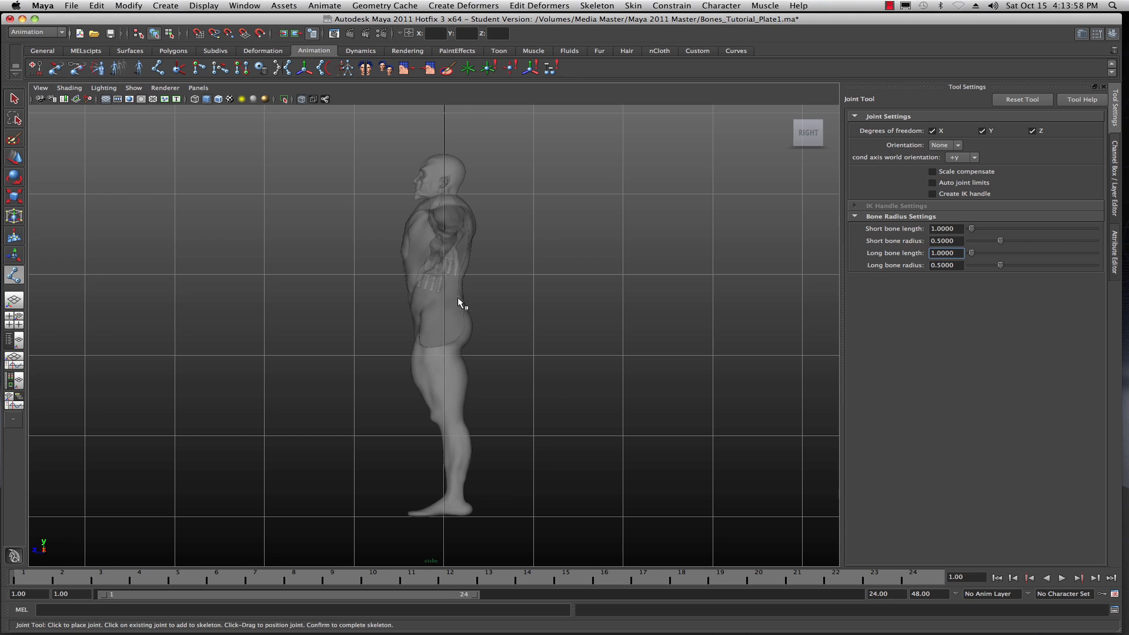
- Draw a five-joint leg chain in the side view from hip to knee, heel, ball of the foot and just beyond the toes
left_click(444, 327)
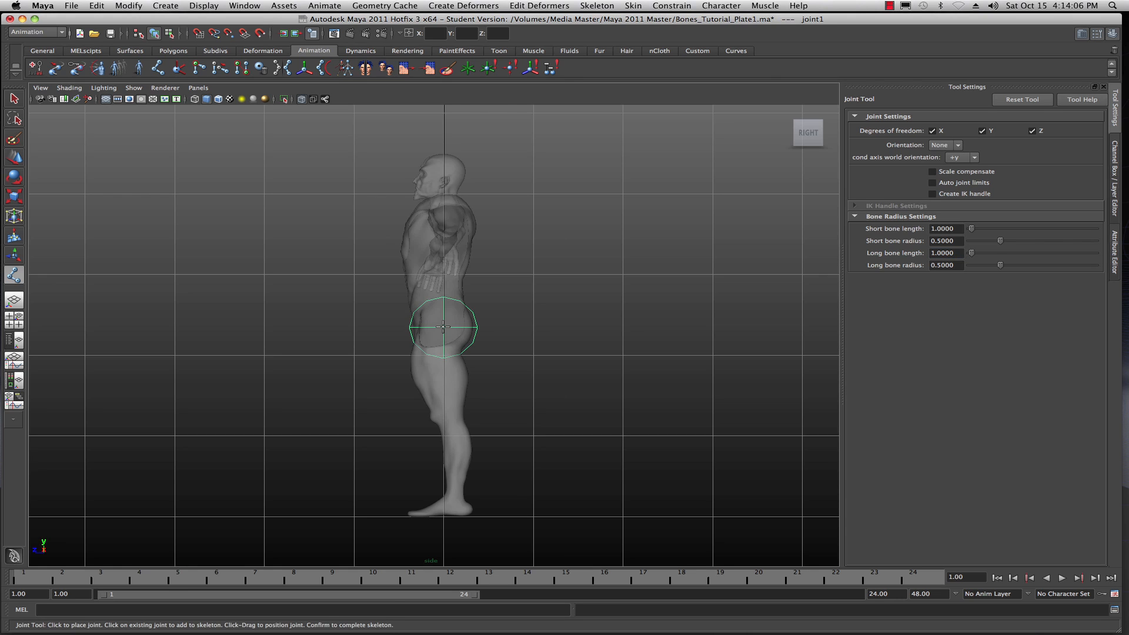
left_click(435, 417)
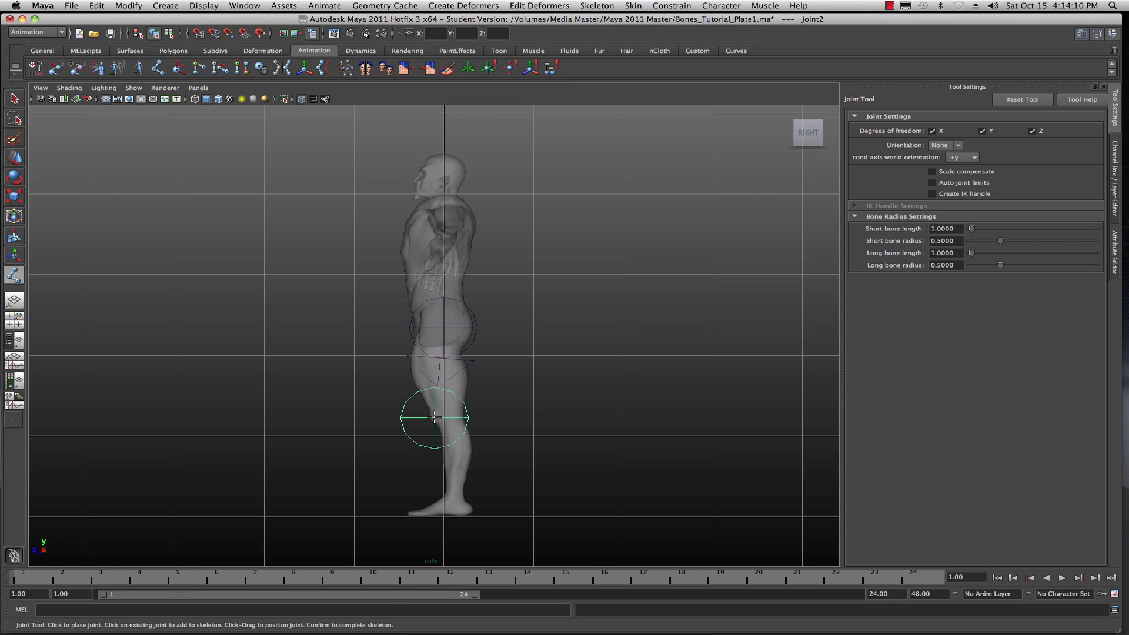
left_click(471, 511)
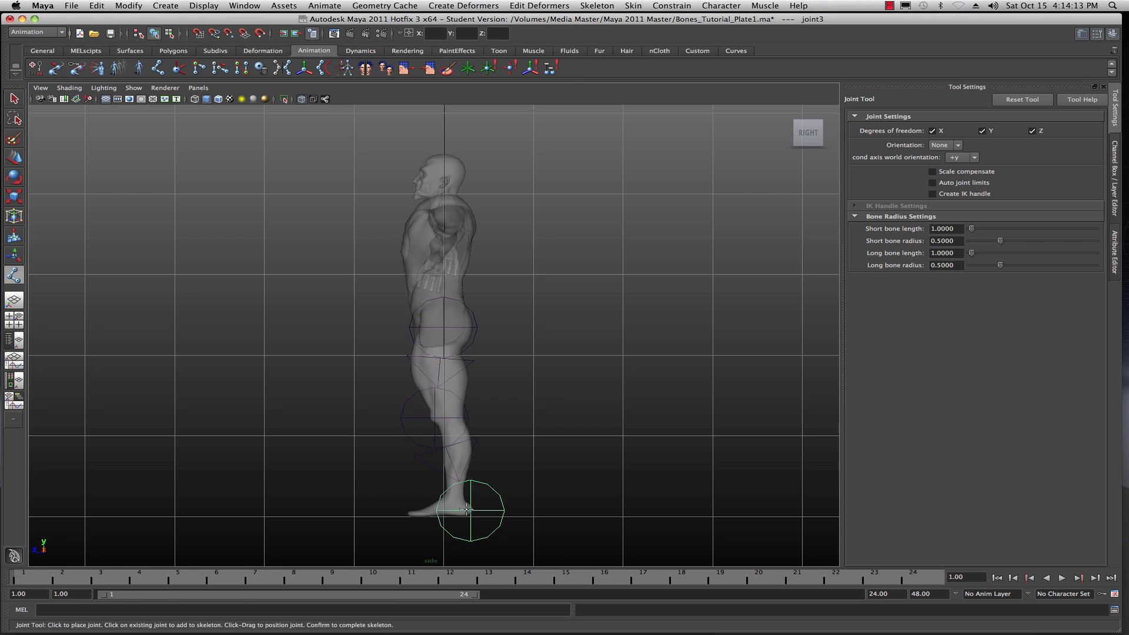
left_click(428, 516)
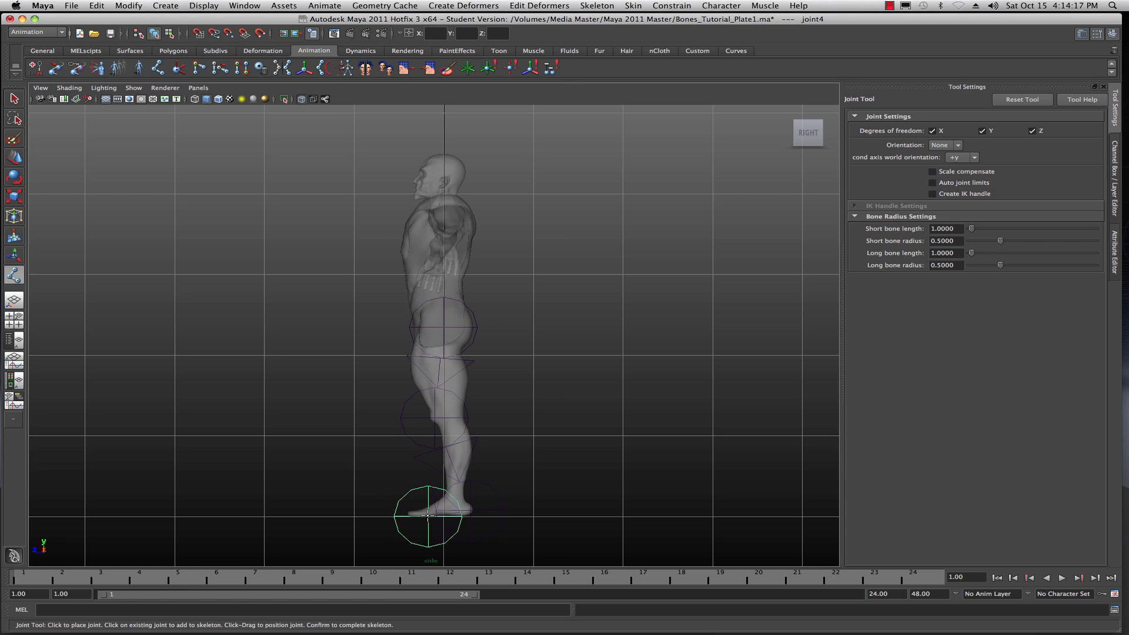
left_click(381, 517)
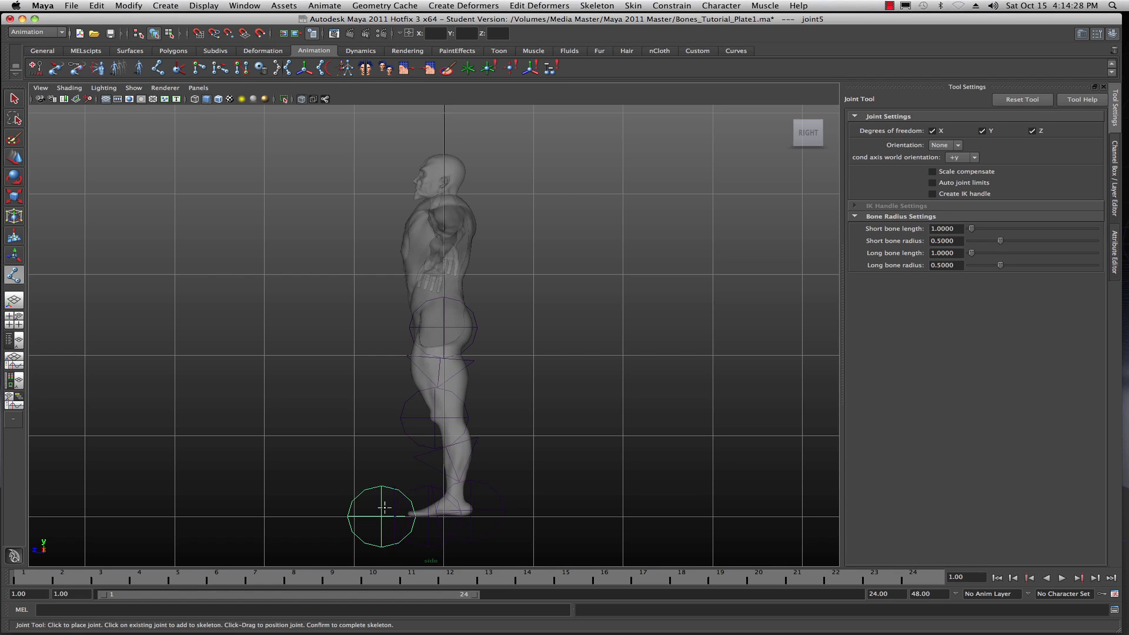
key("q")
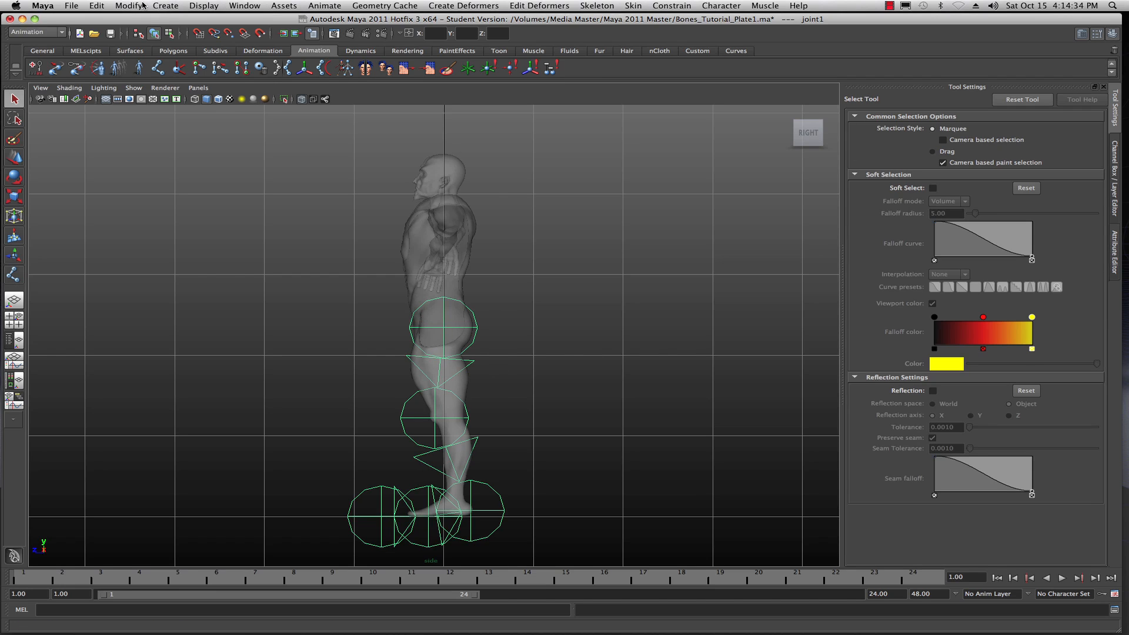
- Set the joint display scale to 0.23
left_click(196, 5)
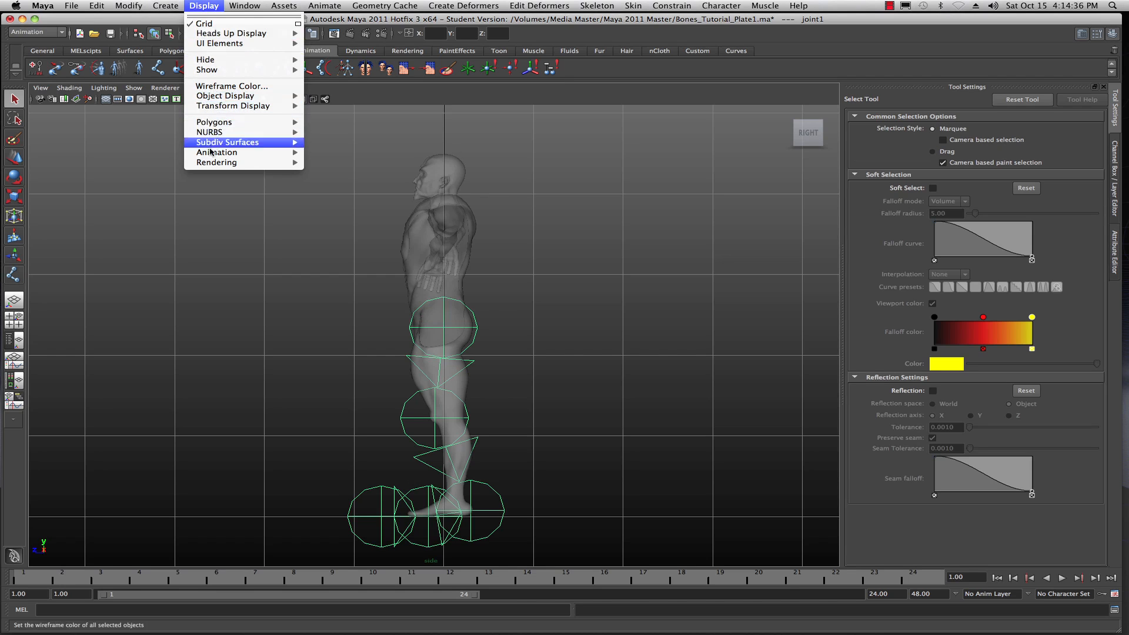
mouse_move(277, 152)
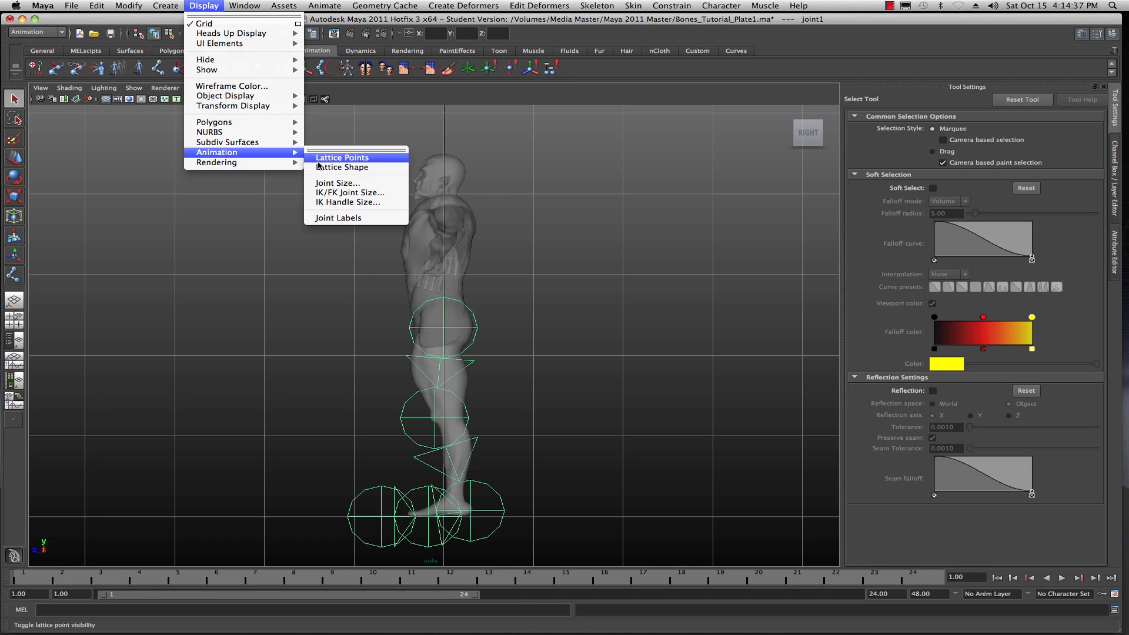
left_click(353, 186)
left_click_drag(663, 235, 652, 238)
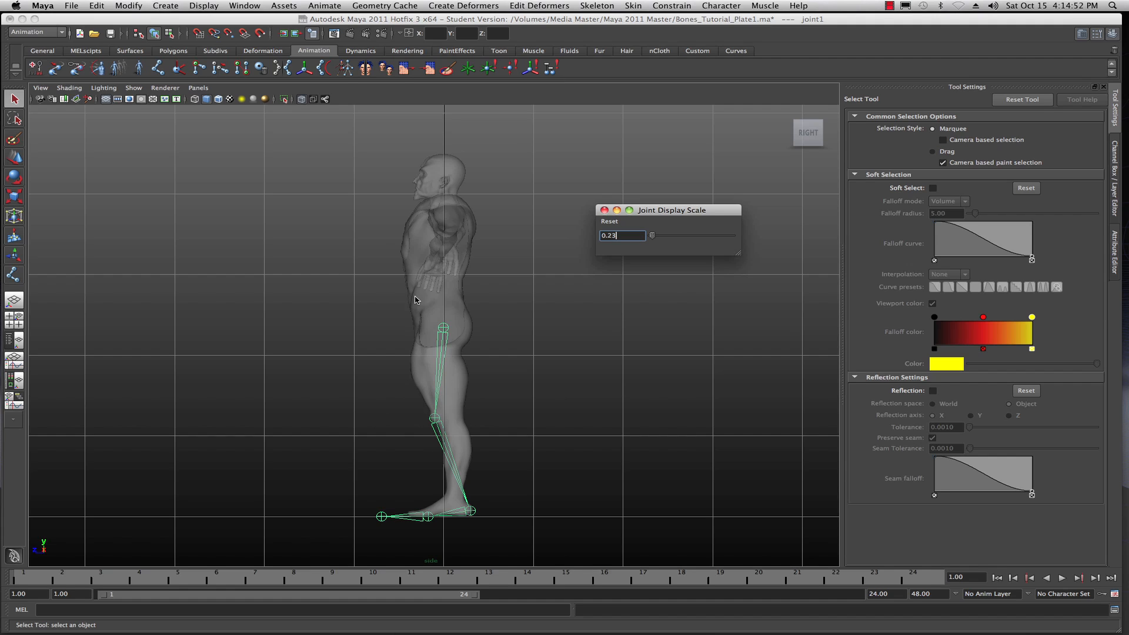
- Close the joint display scale settings and move the whole leg chain slightly upward in the side view
left_click(604, 211)
left_click(17, 159)
left_click(444, 282)
left_click_drag(445, 281, 444, 278)
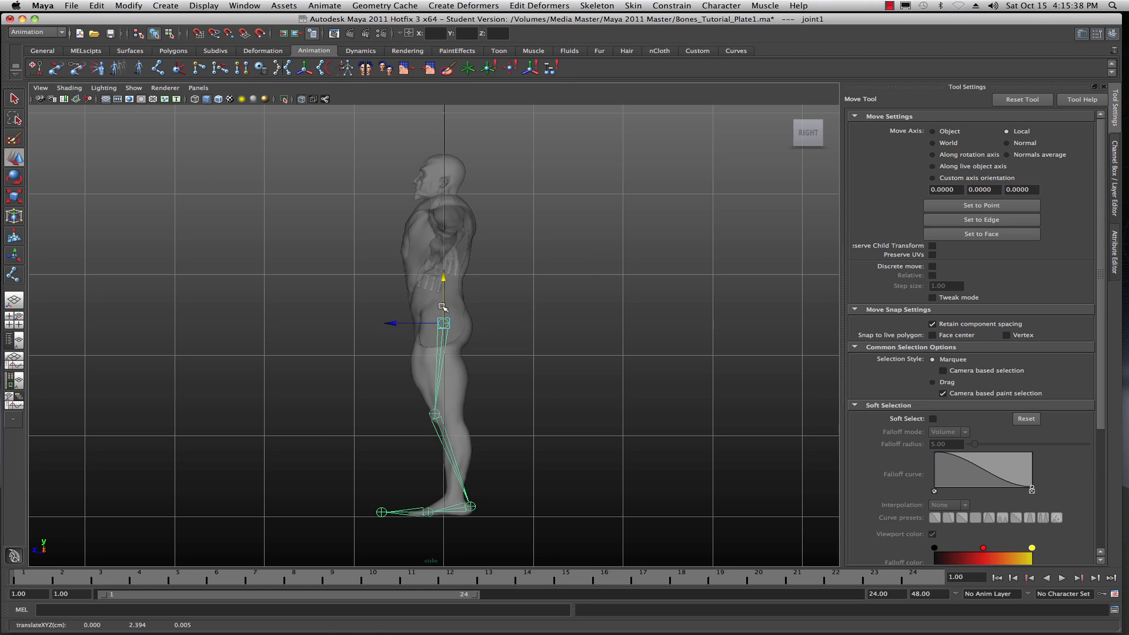
- Draw a six-joint spine chain in the side view from just above the hip, through the lower back, to the neck
key("y")
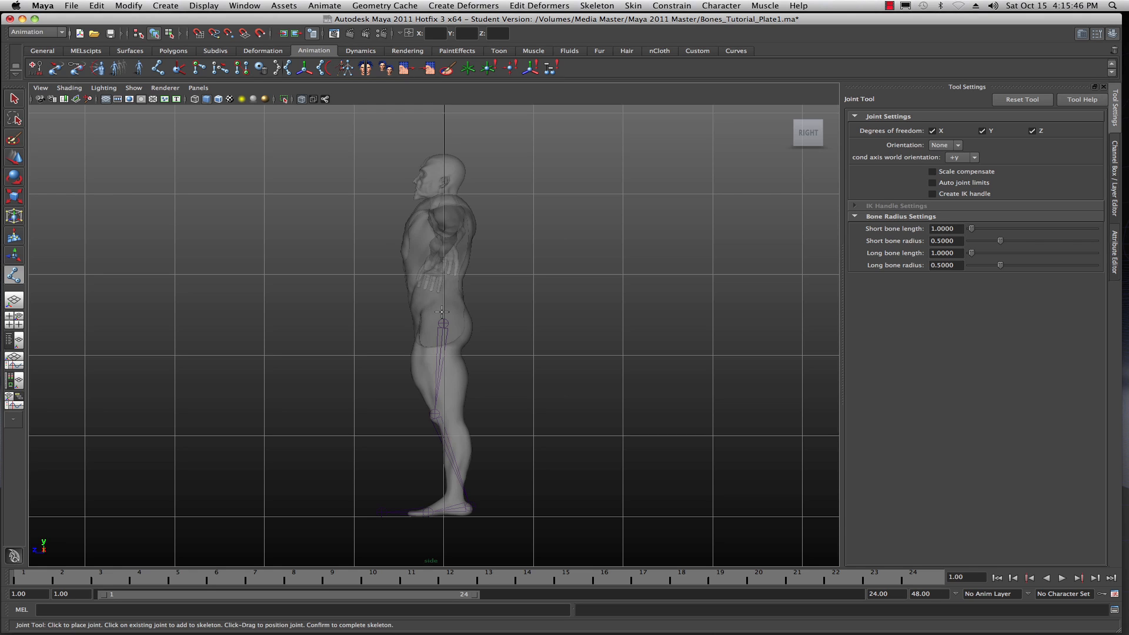
left_click(442, 311)
left_click(441, 301)
left_click(440, 289)
left_click(439, 289)
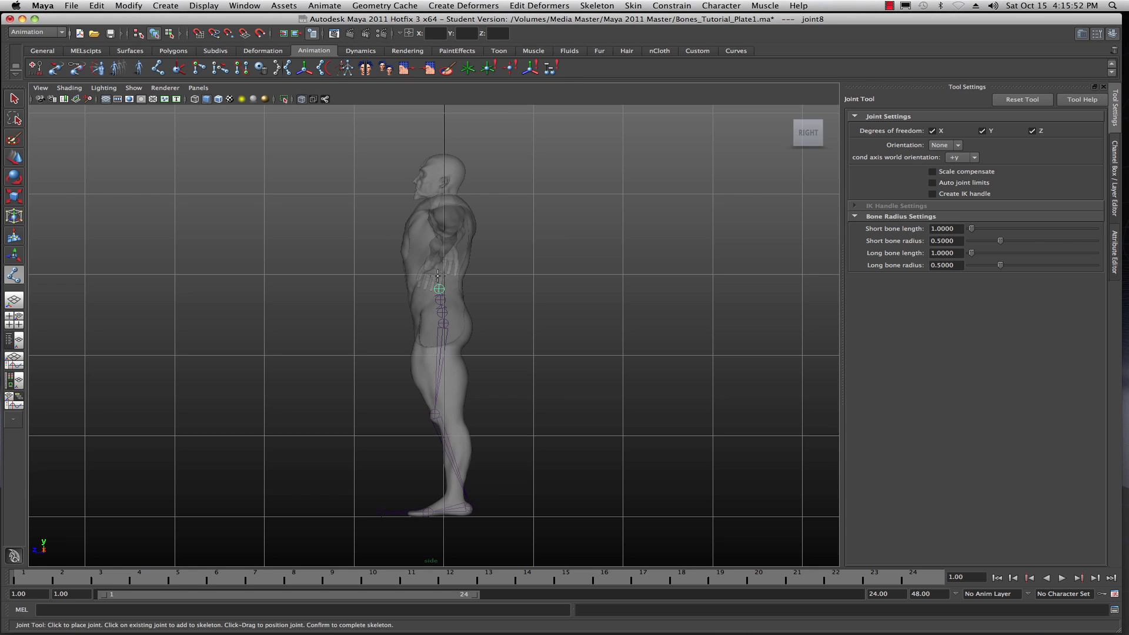
left_click(437, 278)
left_click(445, 207)
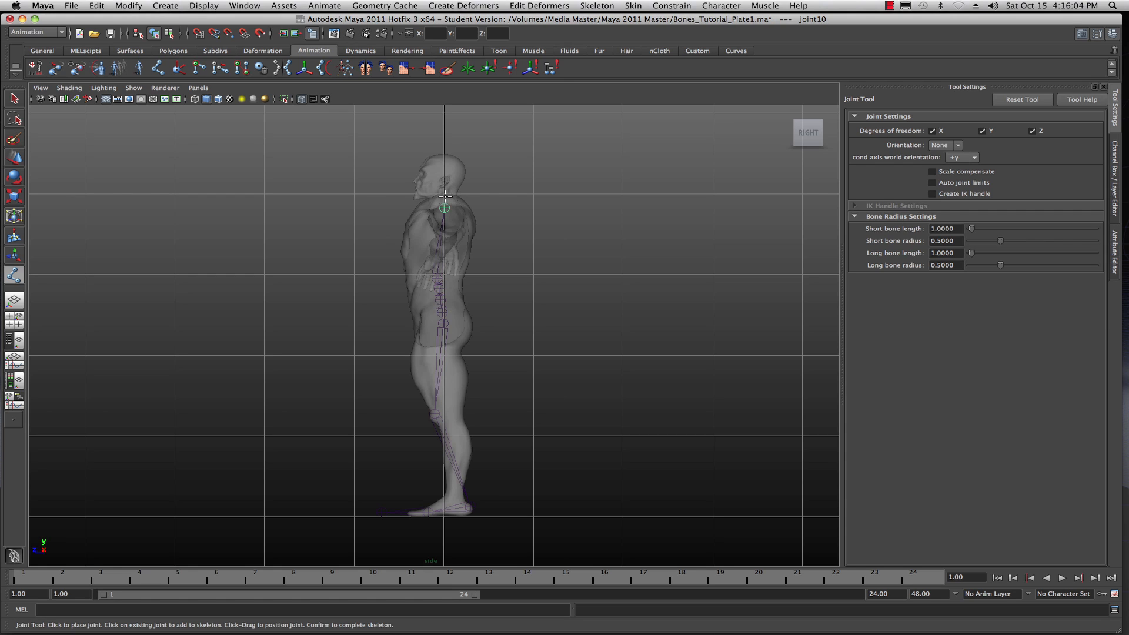
left_click(445, 196)
key("w")
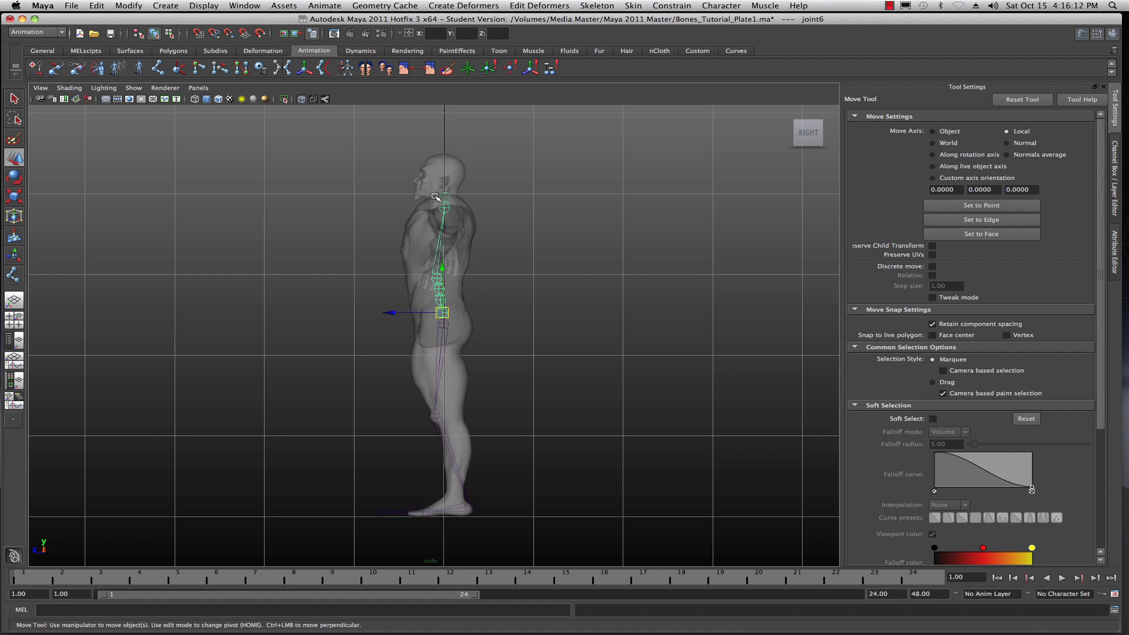
- Open the Outliner beside the enlarged upper body and reactivate the Joint Tool with its settings shown
scroll(445, 229, "up", 5)
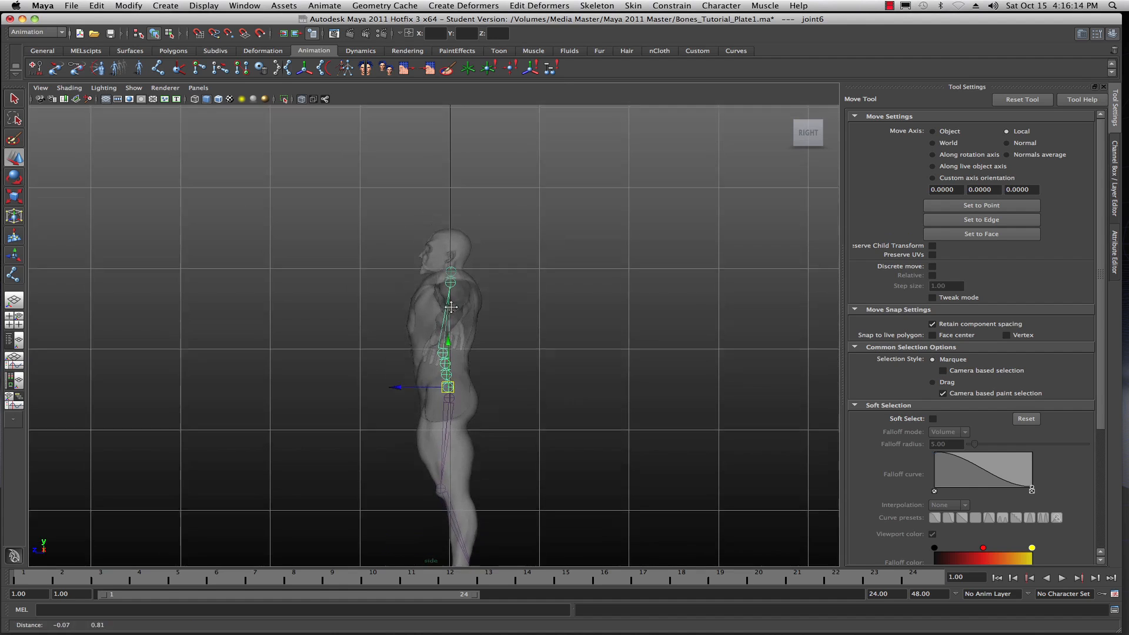
scroll(449, 325, "up", 2)
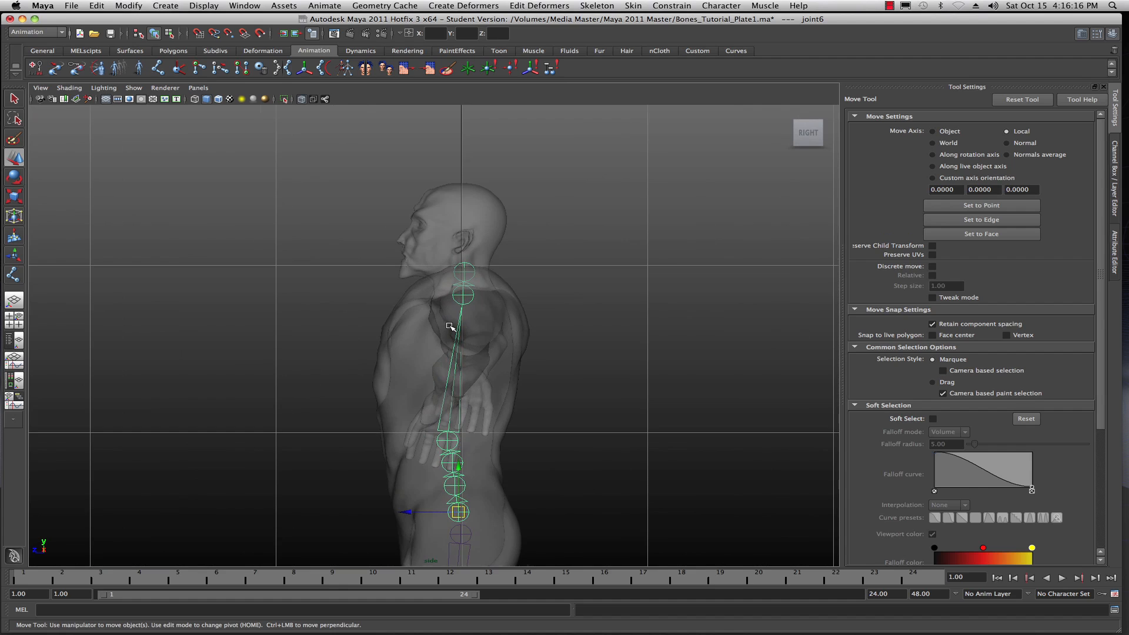
scroll(449, 323, "up", 2)
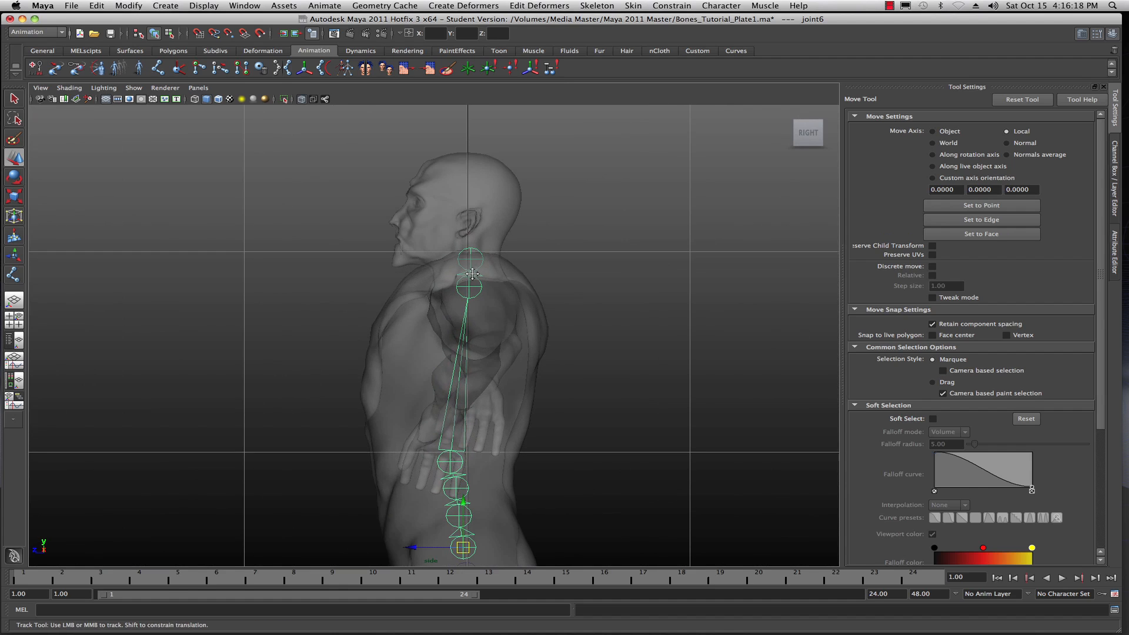
middle_click_drag(473, 261, 469, 274, "alt")
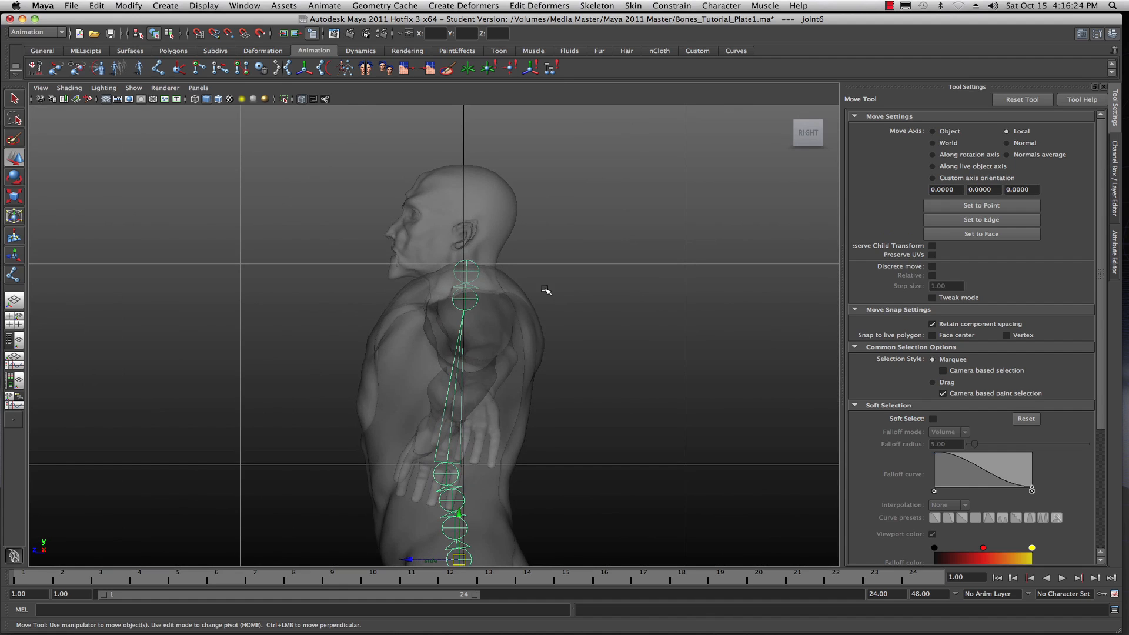
left_click(577, 290)
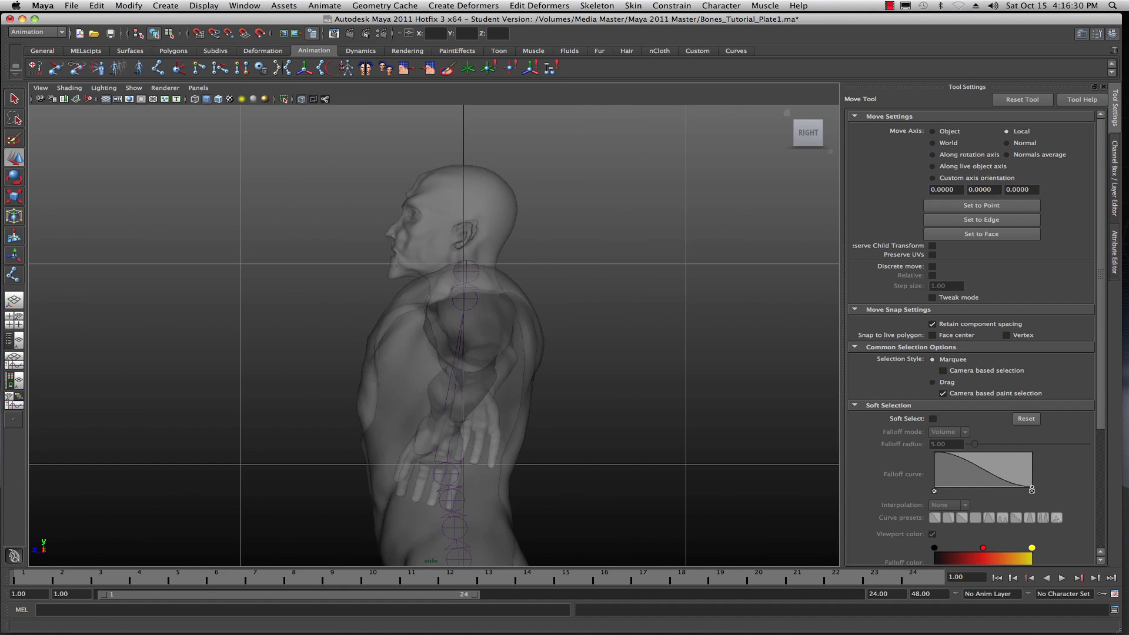
left_click_drag(1128, 91, 895, 86)
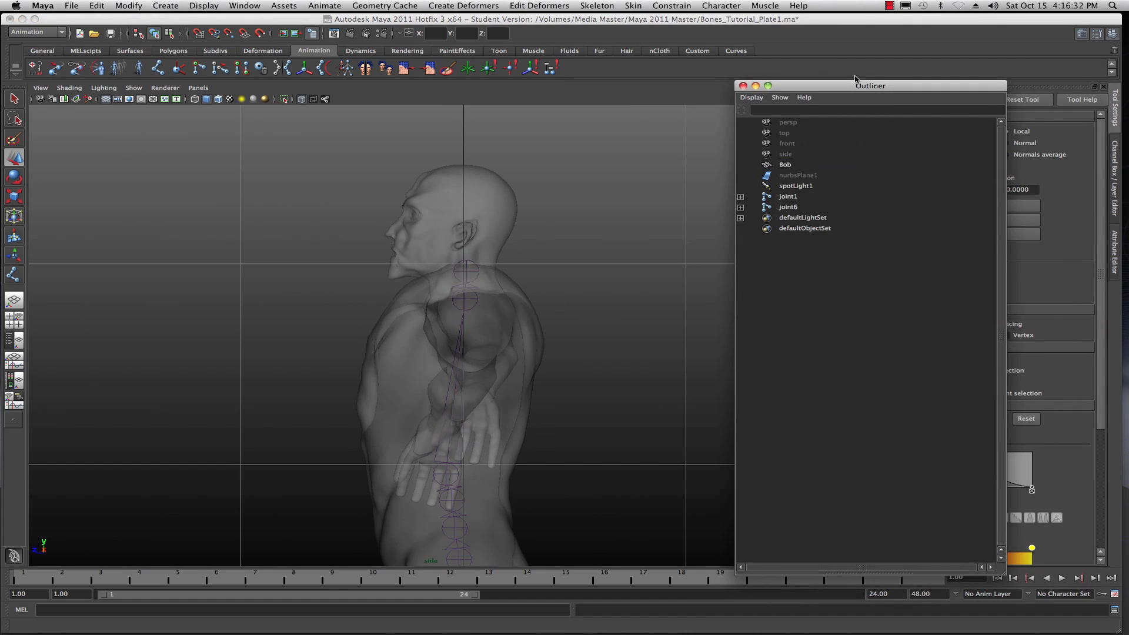
left_click(606, 7)
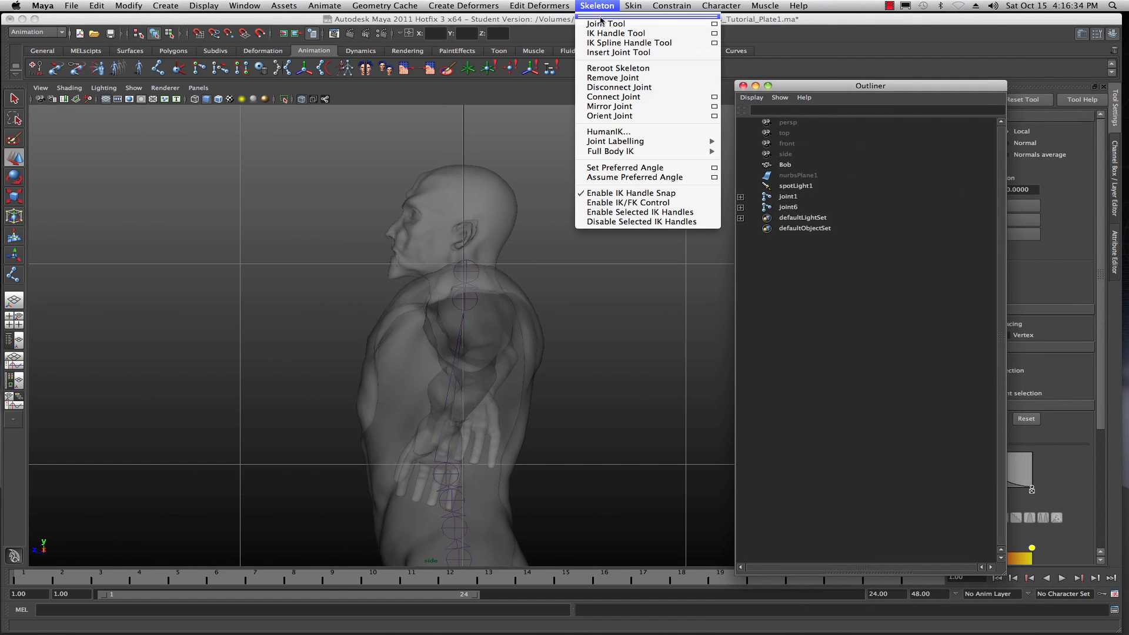
left_click(715, 25)
left_click_drag(810, 88, 719, 76)
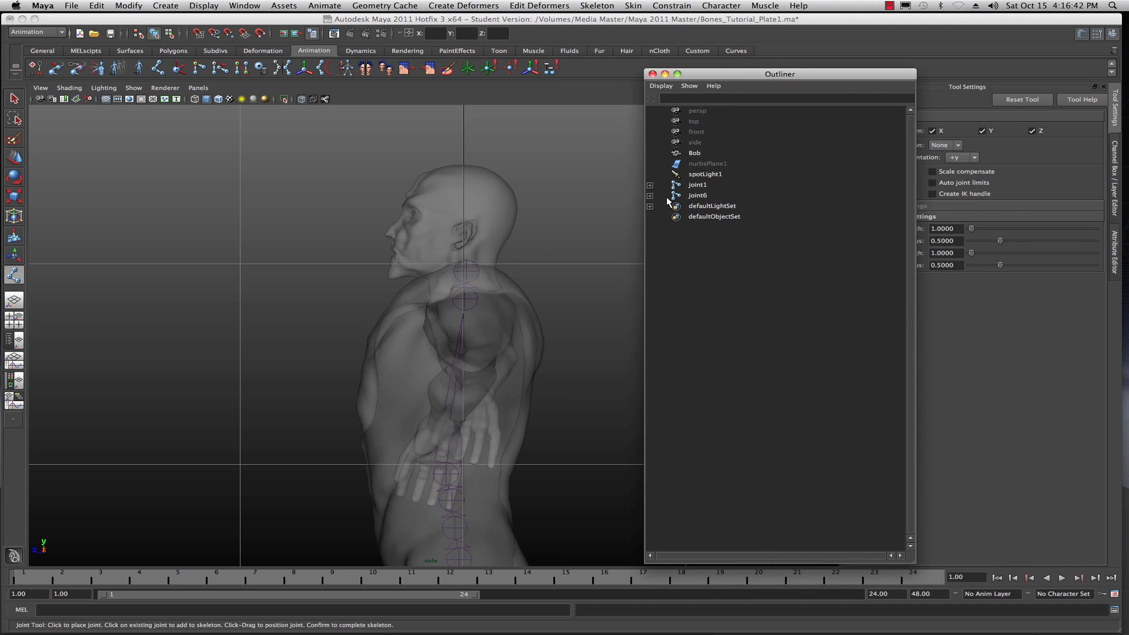
- Expand the joint6 hierarchy in the Outliner and select its end joint, joint11
left_click(697, 196)
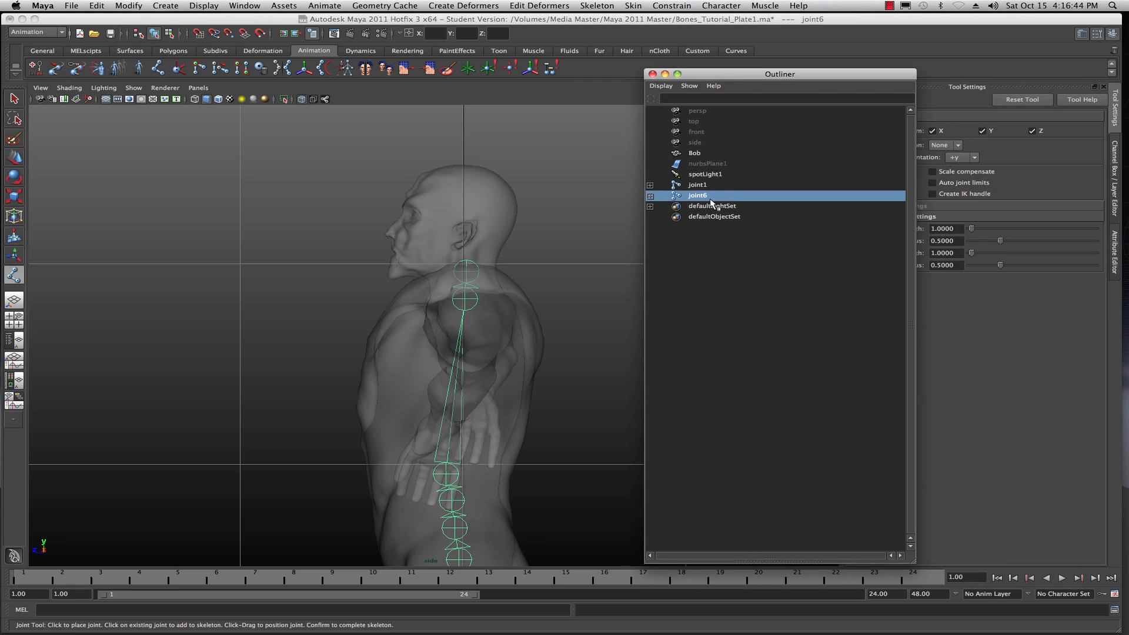
left_click(651, 197)
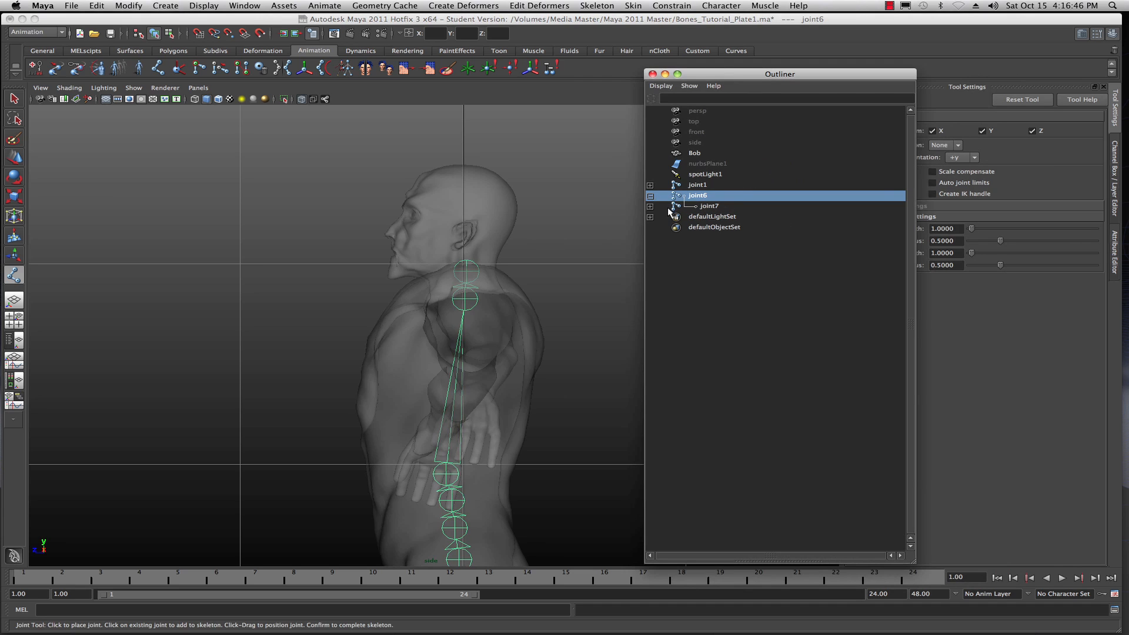
left_click(651, 207)
left_click(650, 217)
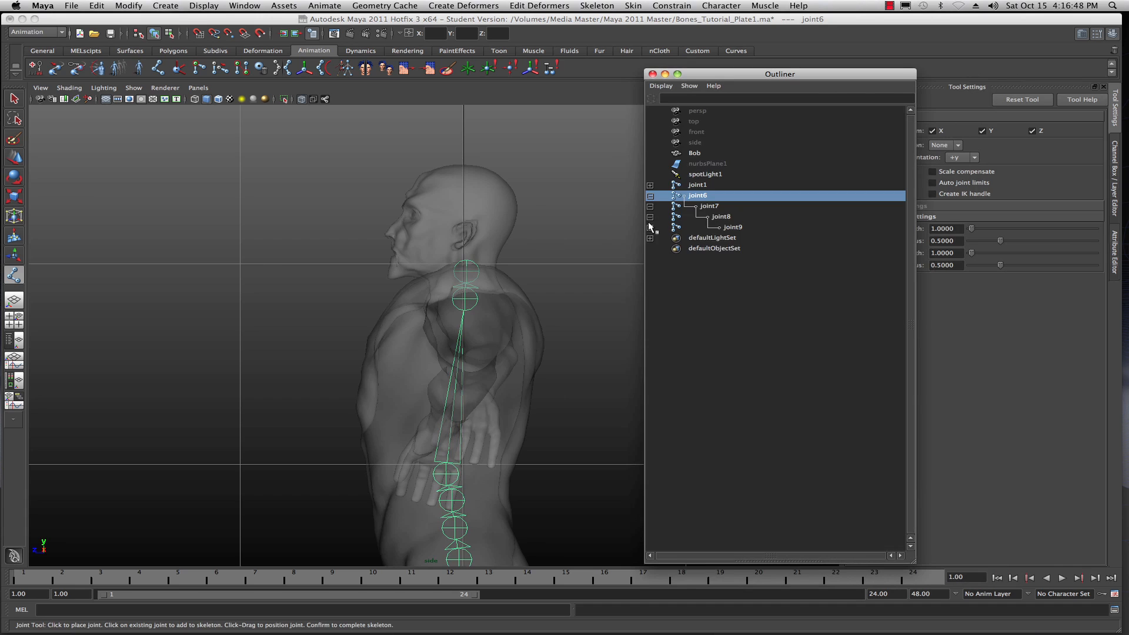
left_click(650, 228)
left_click(650, 239)
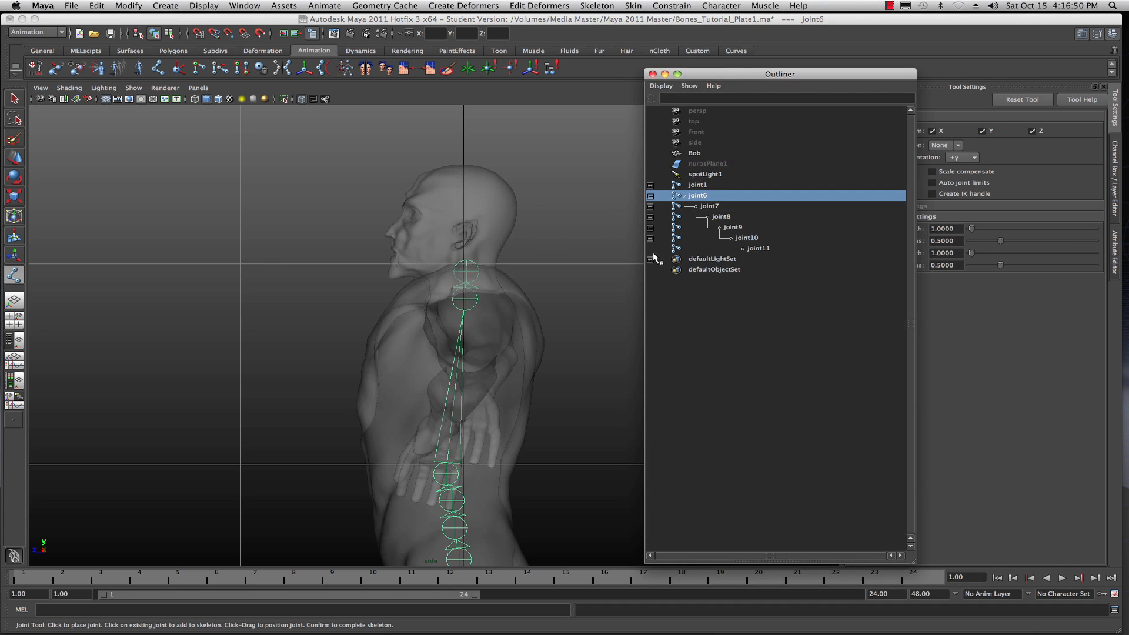
left_click(756, 248, "shift")
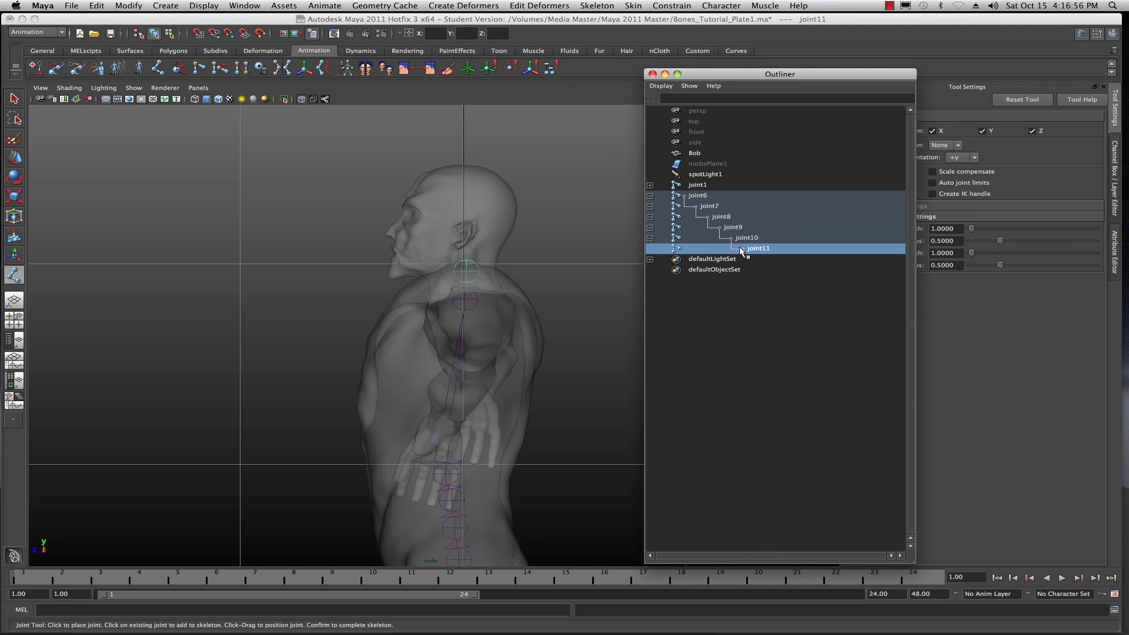
- Extend the spine chain from the neck with four joints at the skull base, back of the head, crown and nose
left_click(472, 250)
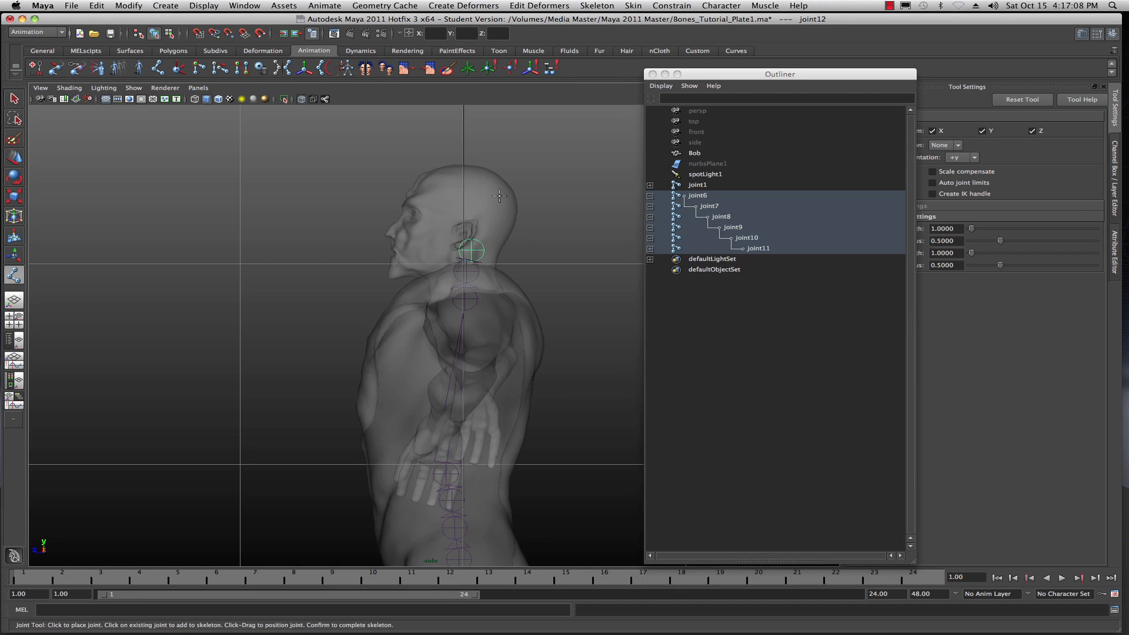
left_click(498, 197)
left_click(454, 169)
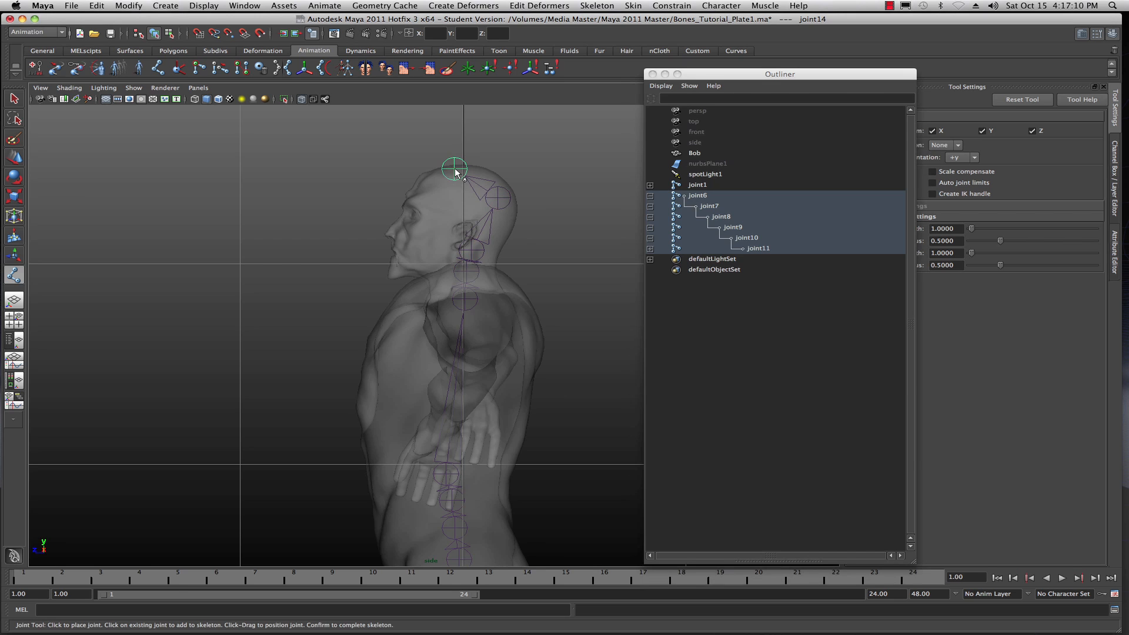
left_click(401, 243)
key("w")
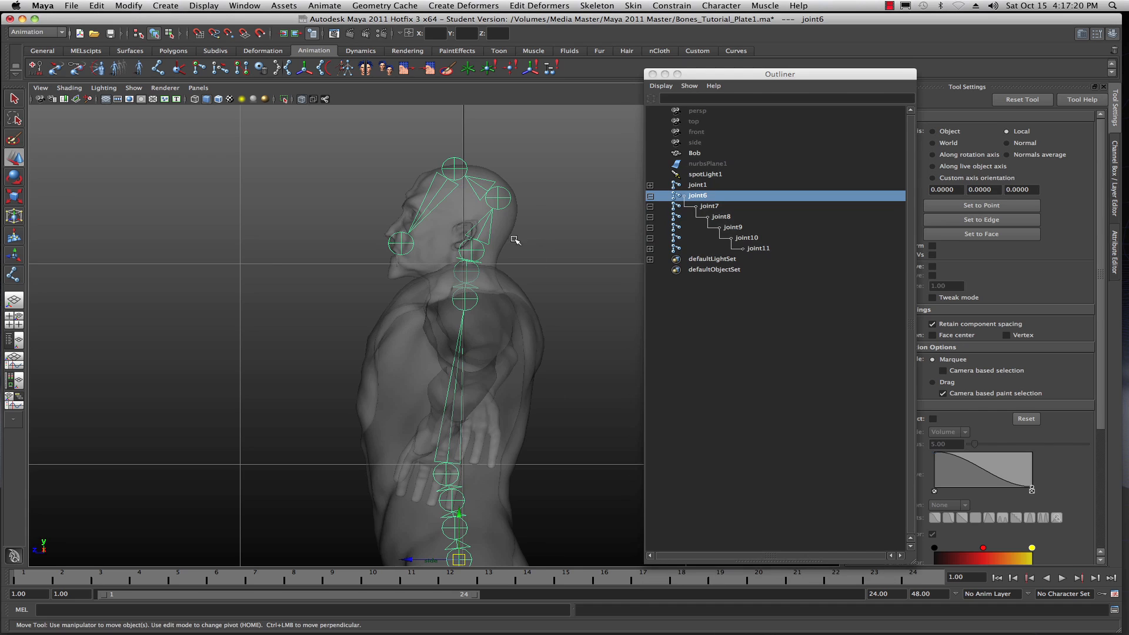
- Expand the rest of the spine hierarchy in the Outliner and select the end joint, joint15
left_click(650, 249)
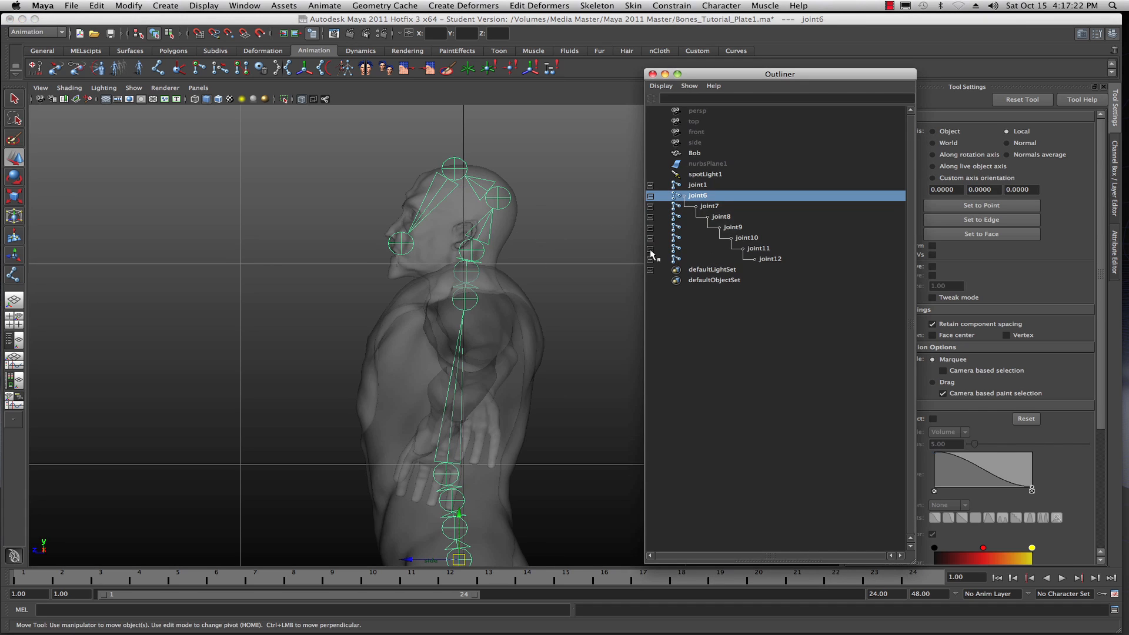
left_click(649, 259)
left_click(650, 270)
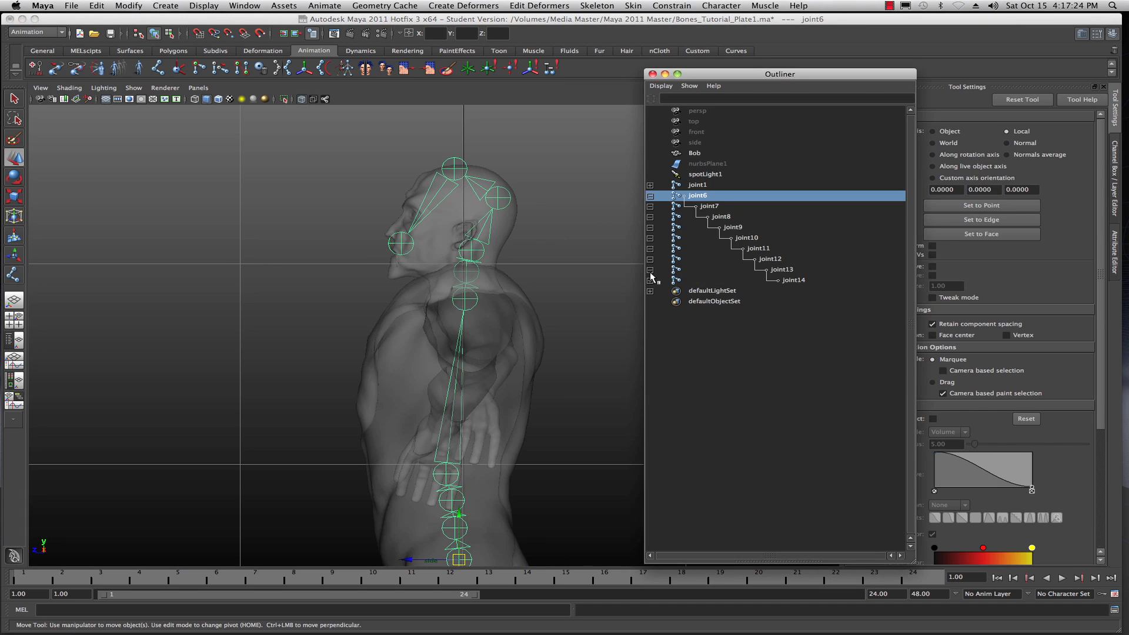
left_click(650, 280)
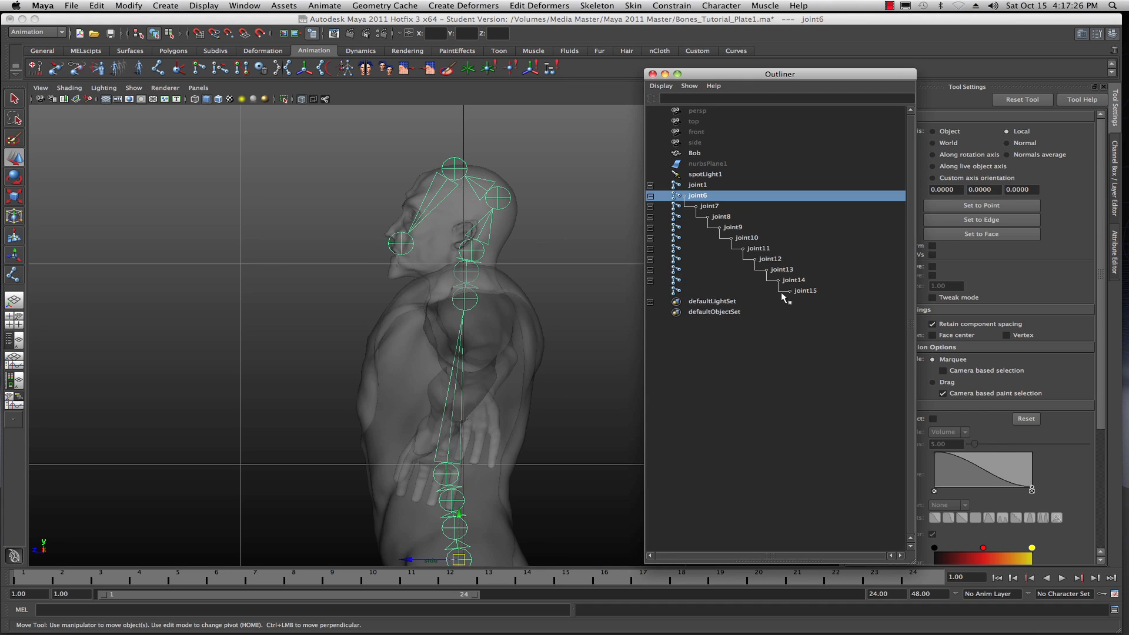
left_click(802, 290, "shift")
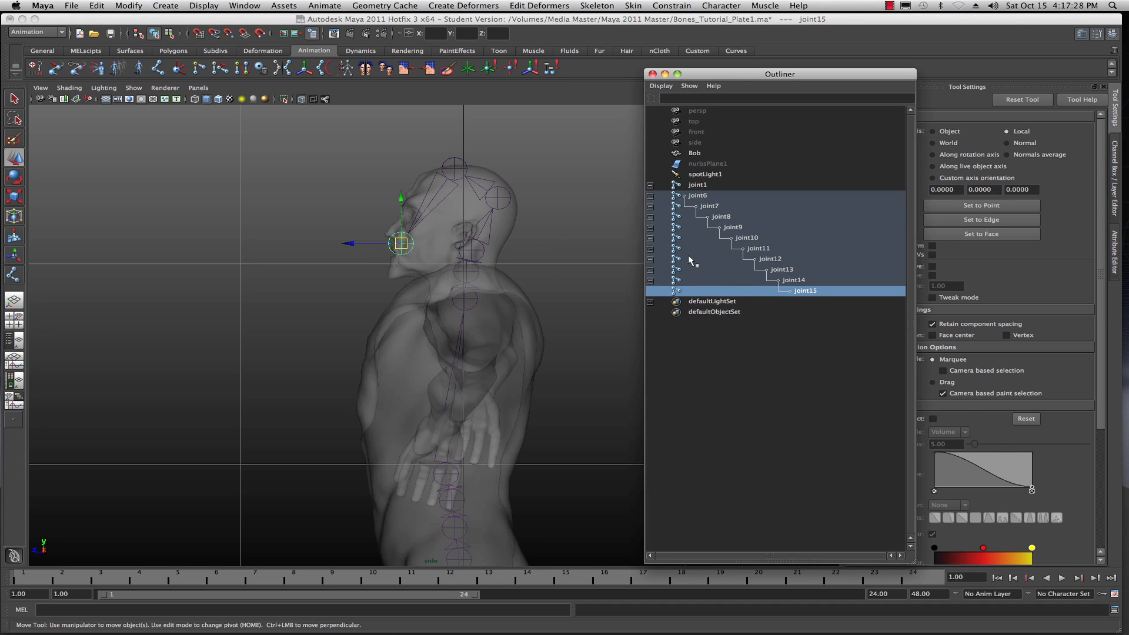
- Walk the selection up the spine hierarchy from joint15 to the root joint6 to review the parent-child order
key("Up")
key("Up")
key("Up")
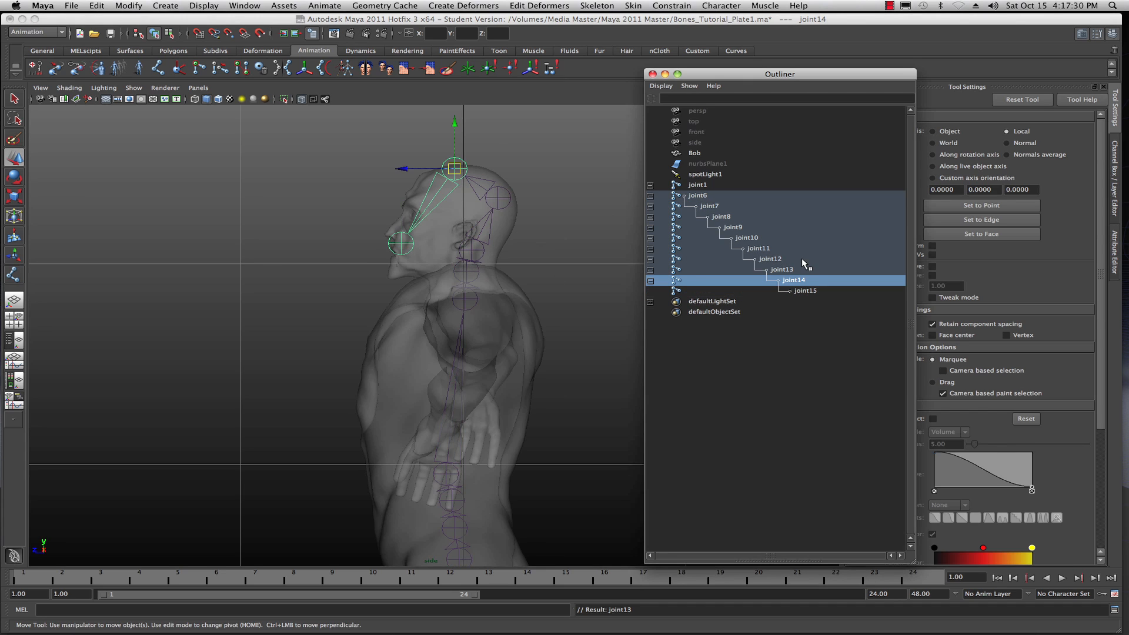
key("Up")
key("Up")
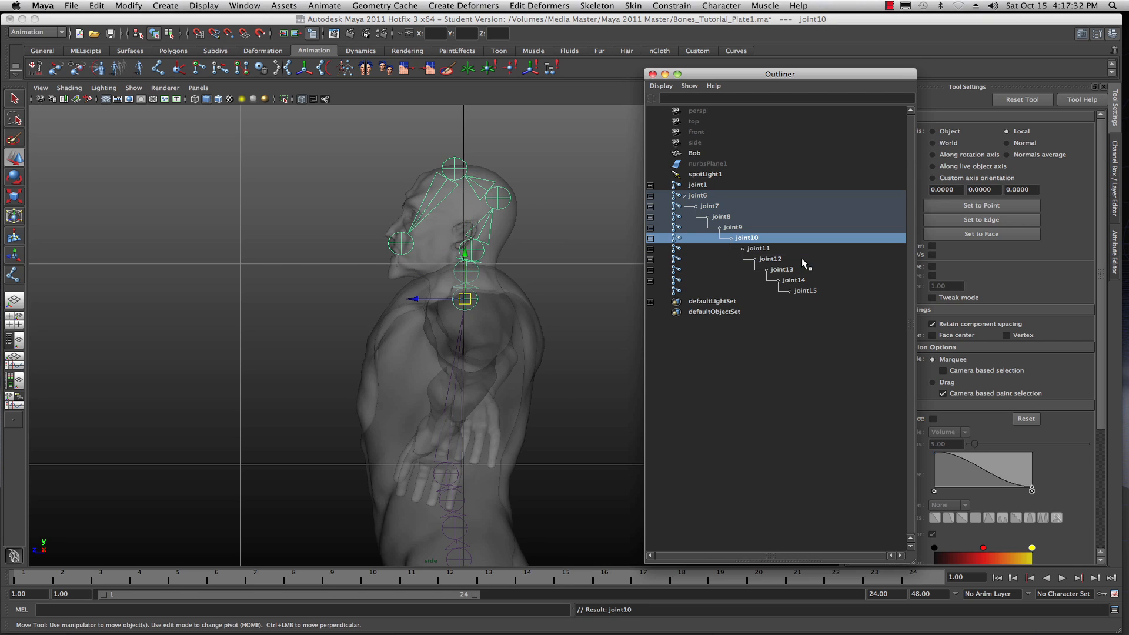
key("Up")
key("Up")
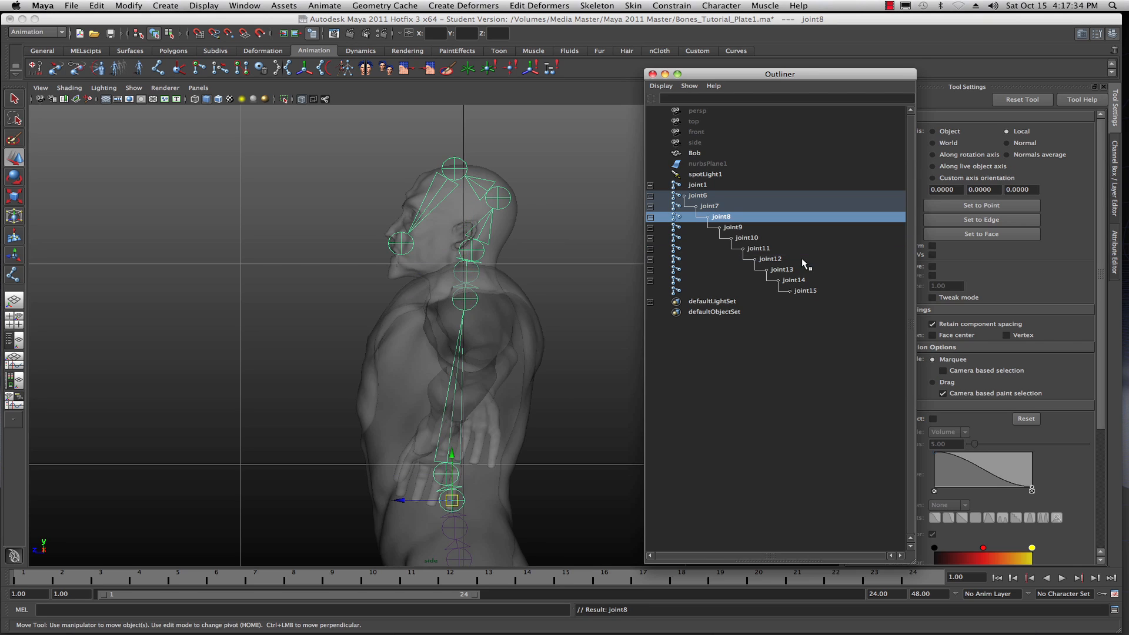
key("Up")
key("Up")
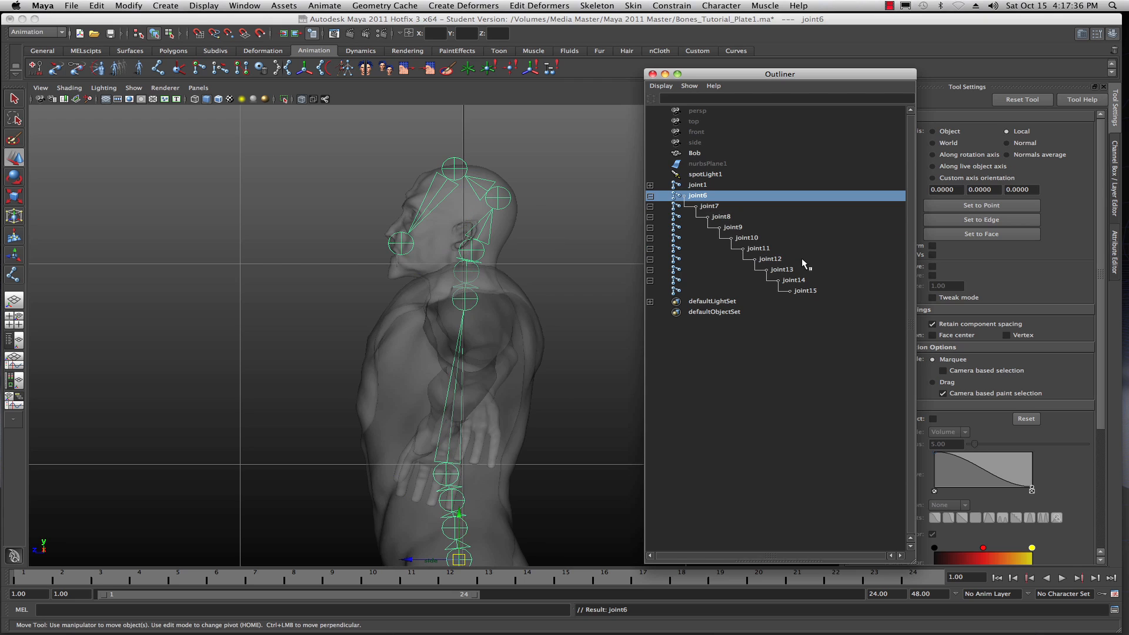
- Expand the leg hierarchy from joint1 to joint5 in the Outliner for review, and close the Outliner
left_click(650, 186)
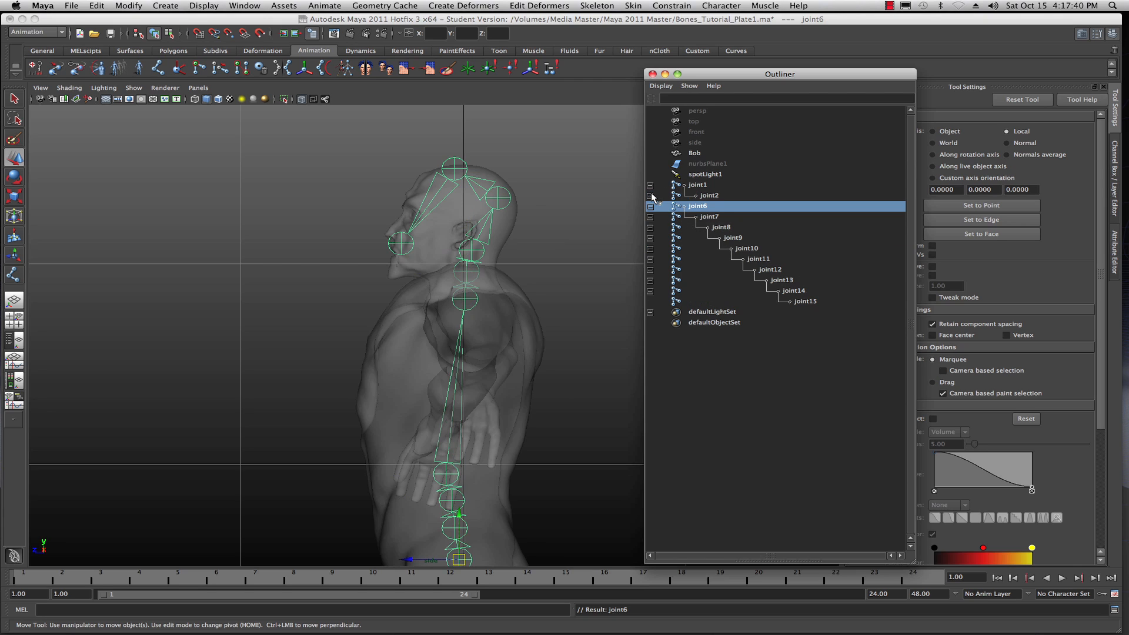
left_click(651, 196)
left_click(650, 206)
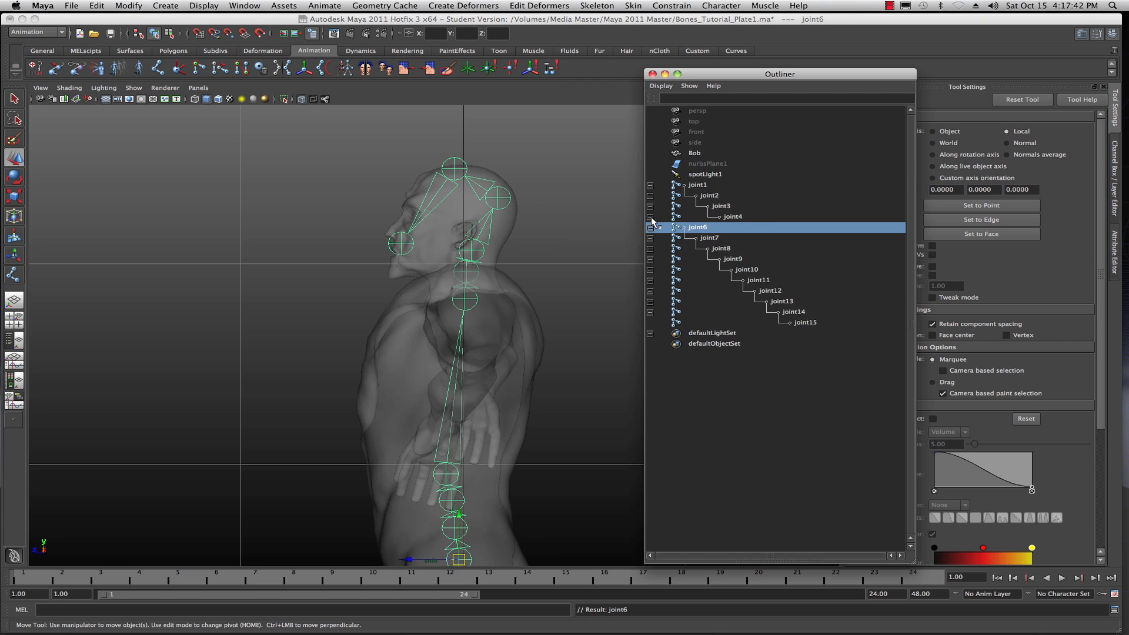
left_click(650, 217)
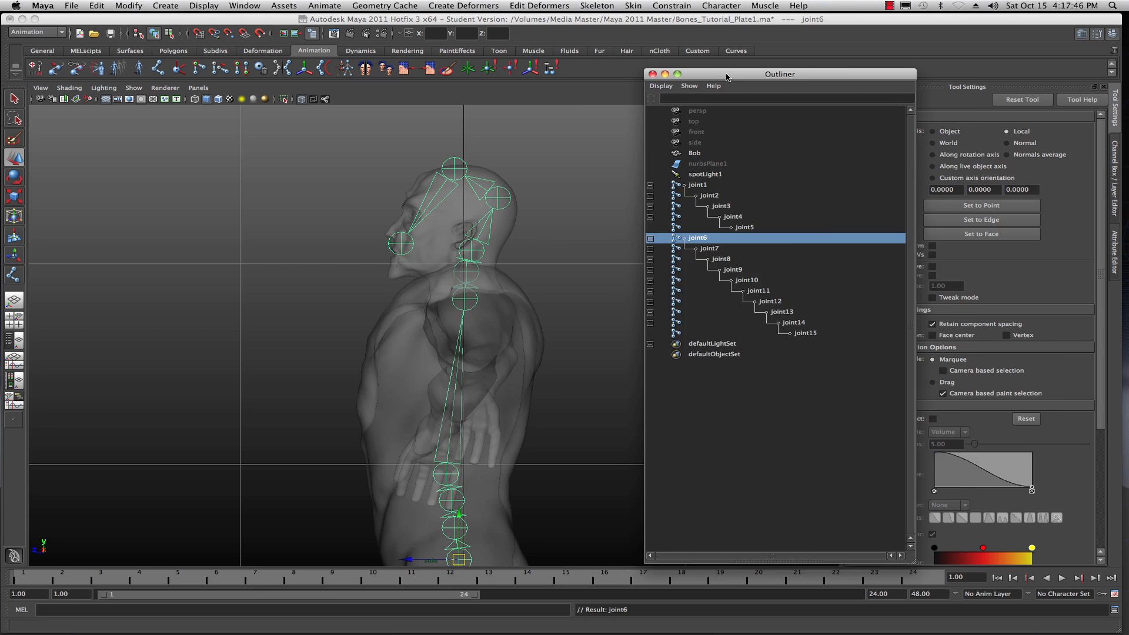
left_click(652, 74)
- Switch to the perspective view and examine how the spine and leg chains sit inside the character
scroll(699, 278, "down", 5)
scroll(580, 298, "up", 2)
scroll(576, 305, "up", 10)
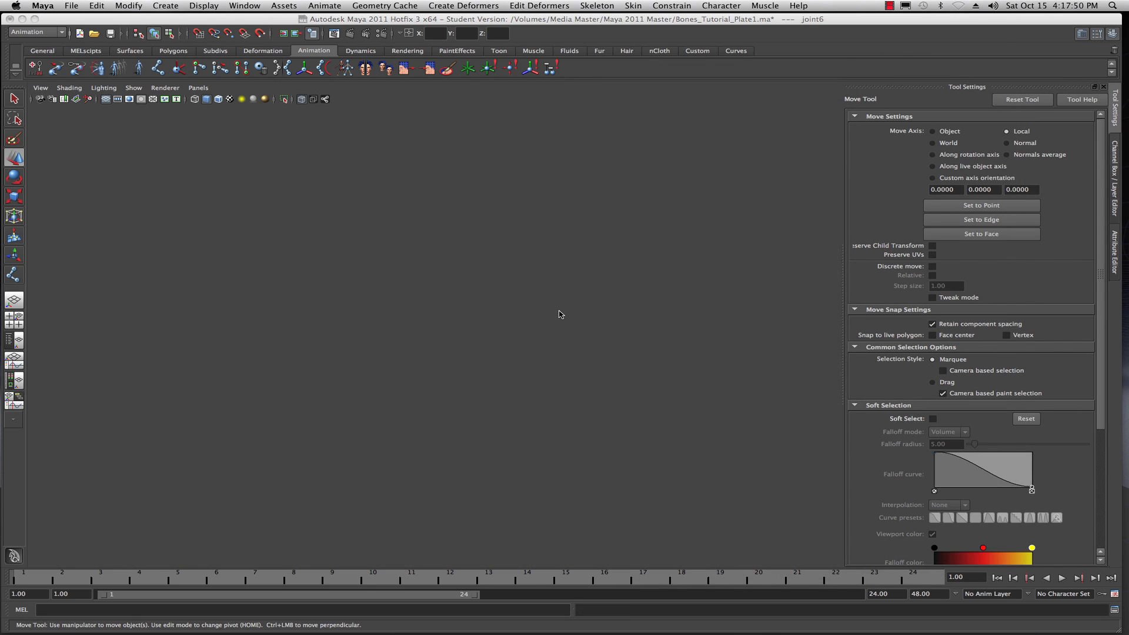
key("space")
key("space")
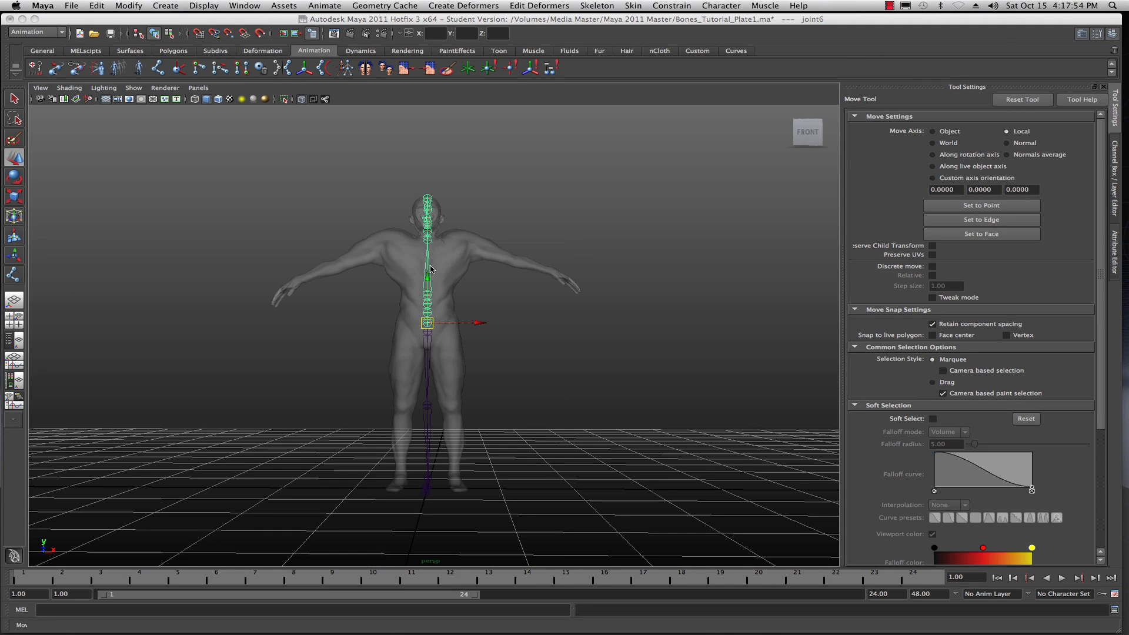
left_click_drag(580, 328, 669, 337, "alt")
left_click_drag(534, 341, 462, 341, "alt")
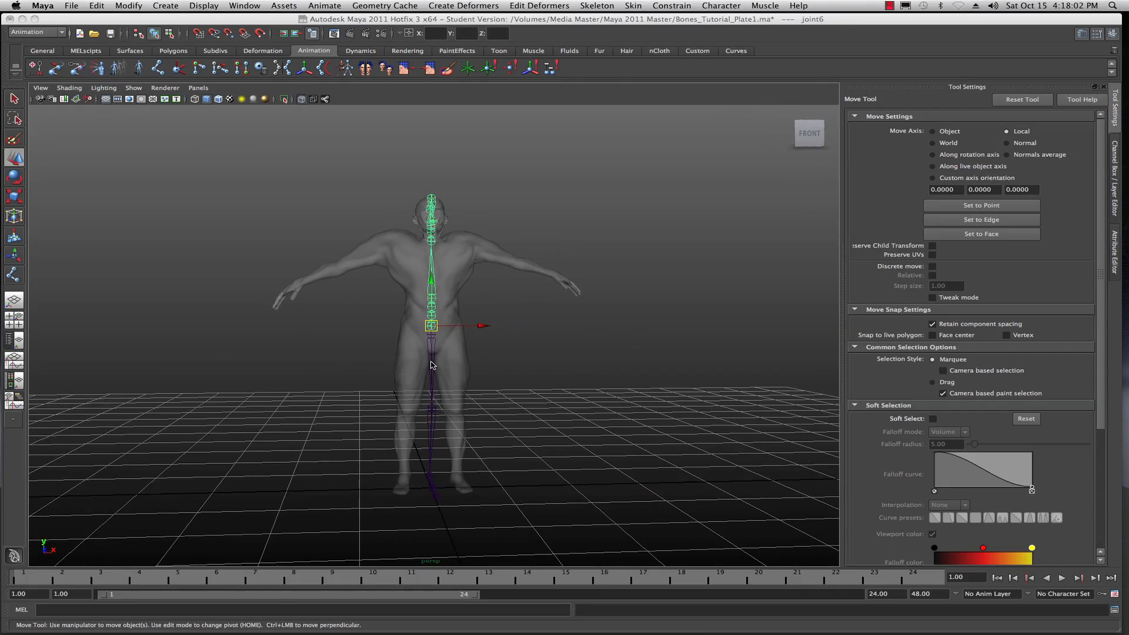
- Move the leg chain from its root joint1 sideways to an X position of about 0.31, inside the character's left leg
left_click(432, 337)
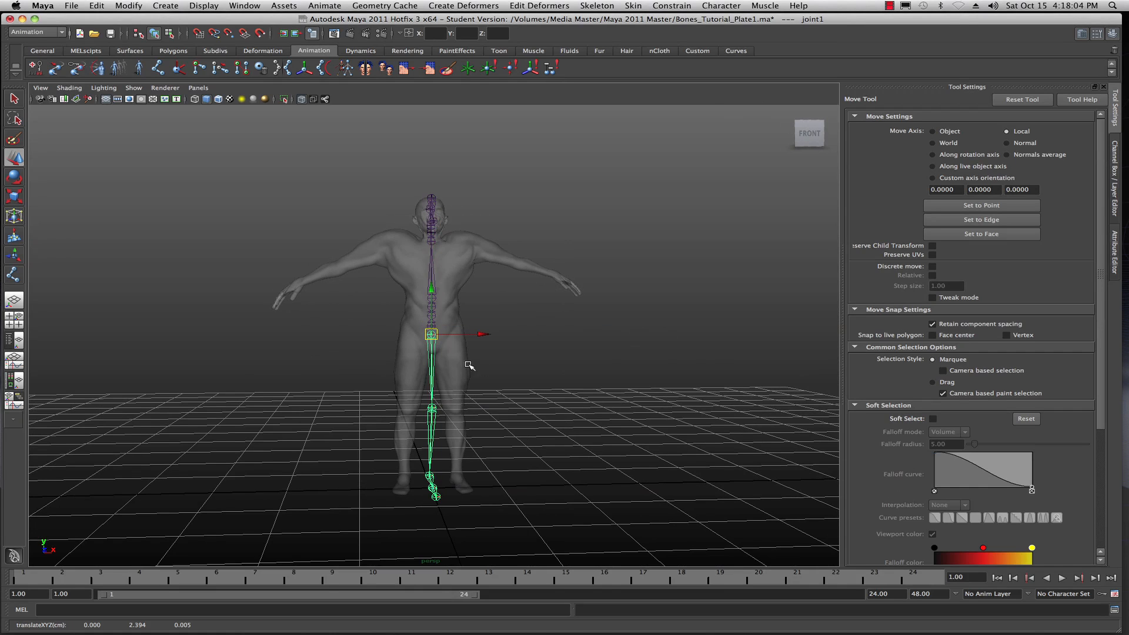
left_click_drag(567, 404, 552, 403, "alt")
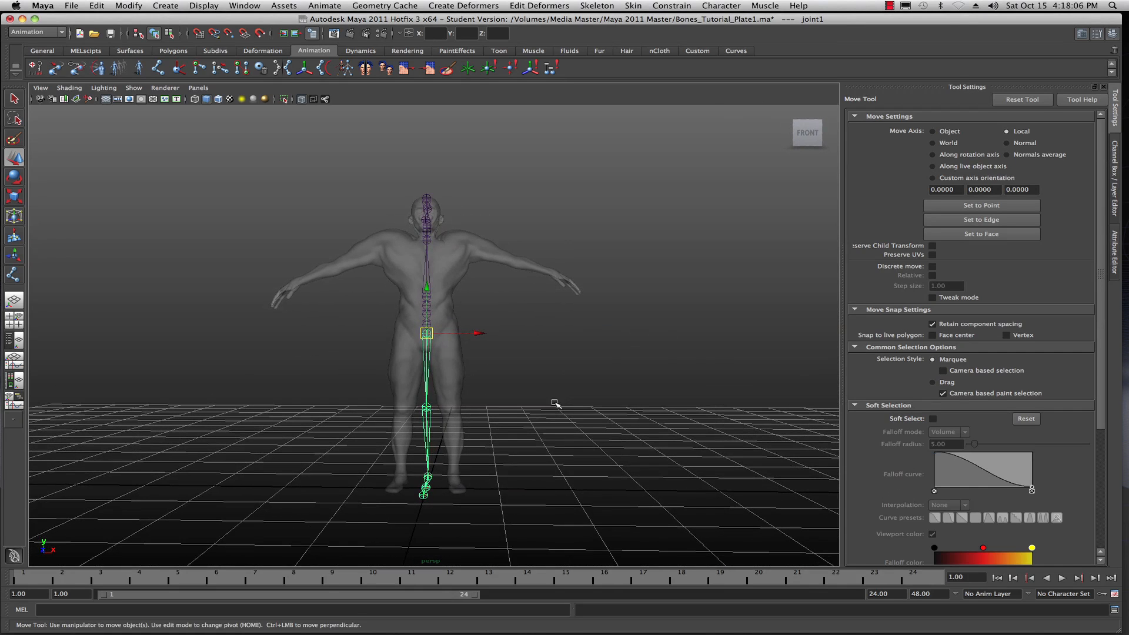
left_click_drag(480, 333, 499, 335)
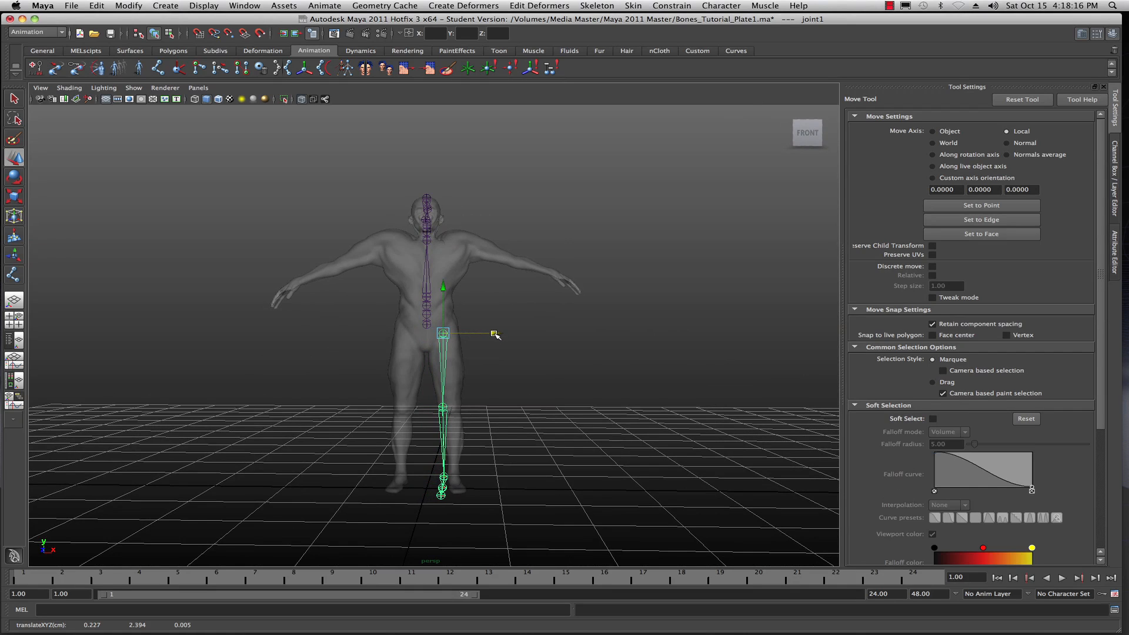
left_click_drag(496, 334, 500, 335)
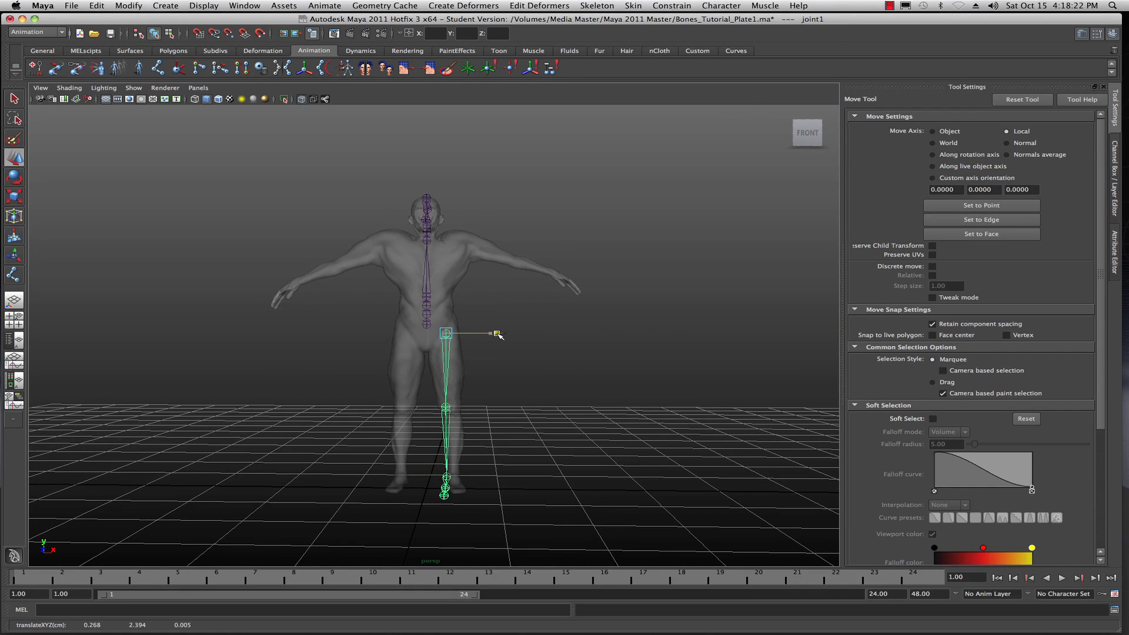
left_click_drag(499, 335, 500, 335)
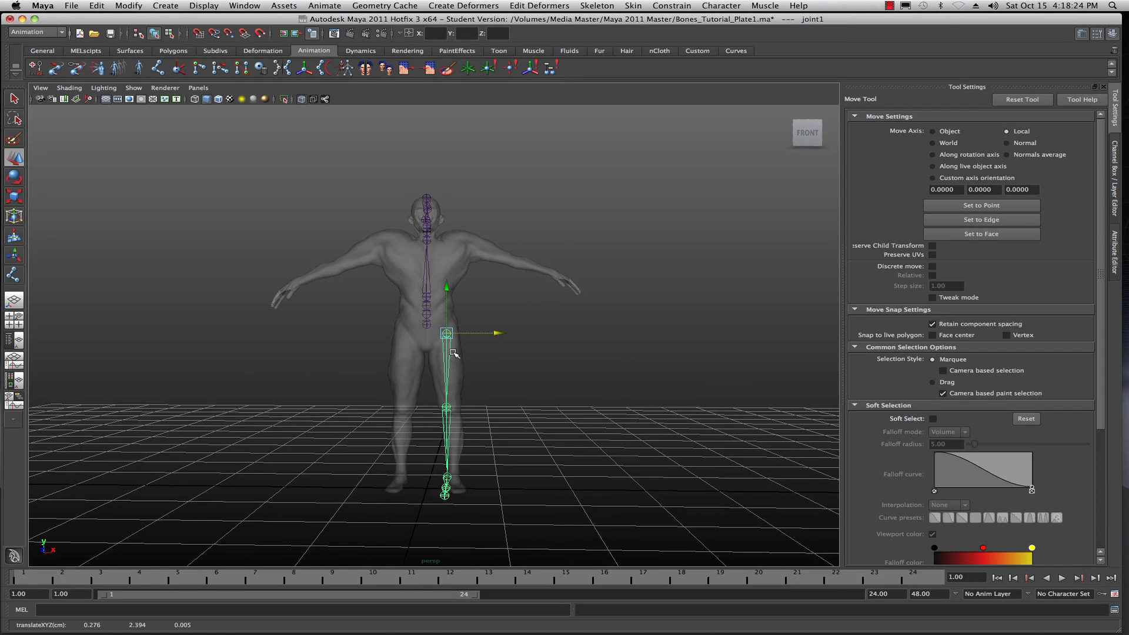
left_click_drag(496, 334, 498, 335)
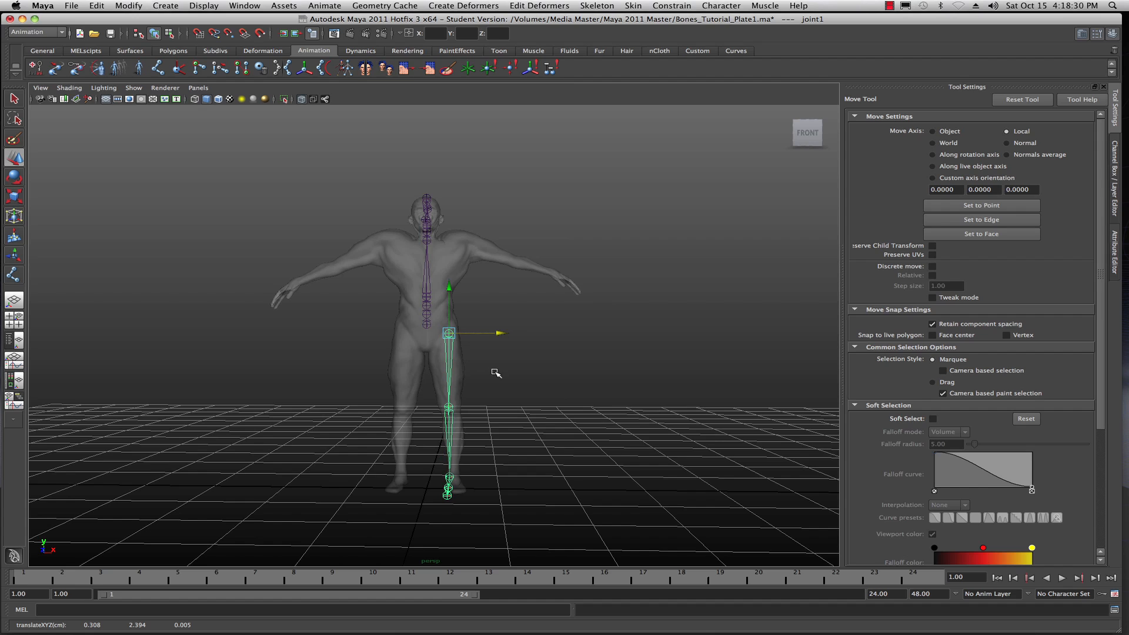
key("w")
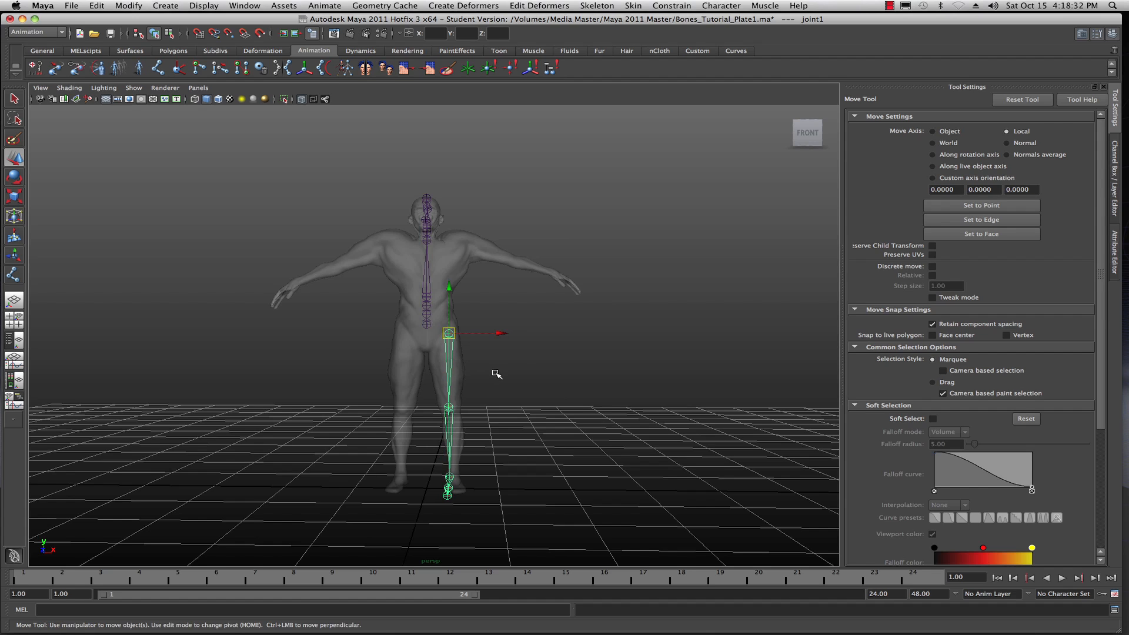
- Rotate the leg chain at its root about 2 degrees around Z to follow the leg, and deselect it
key("e")
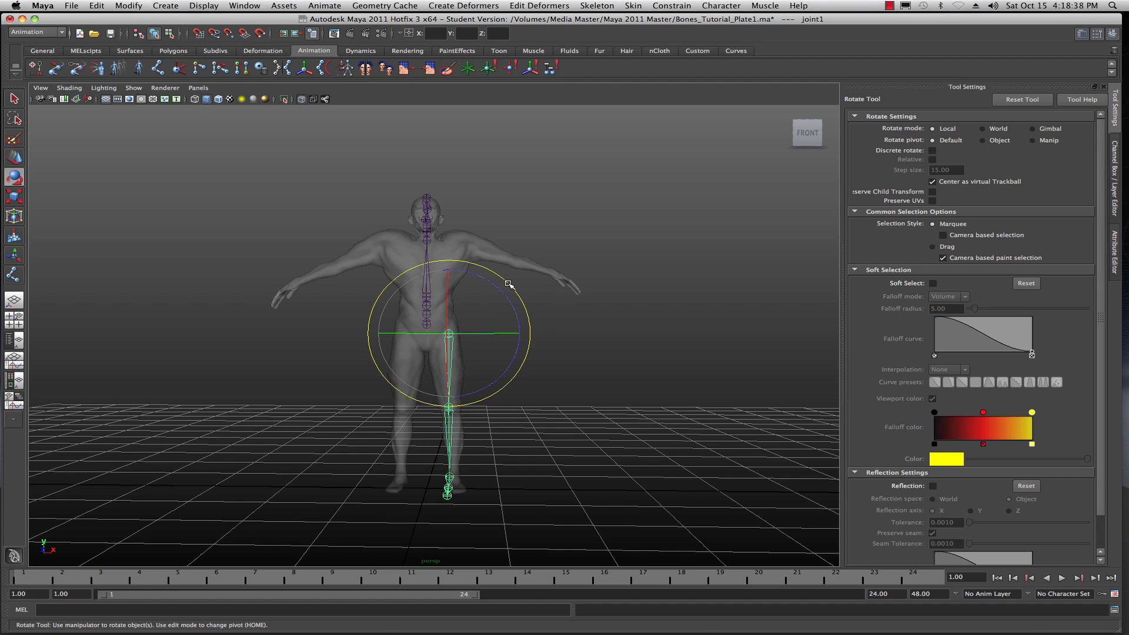
left_click_drag(510, 285, 509, 283)
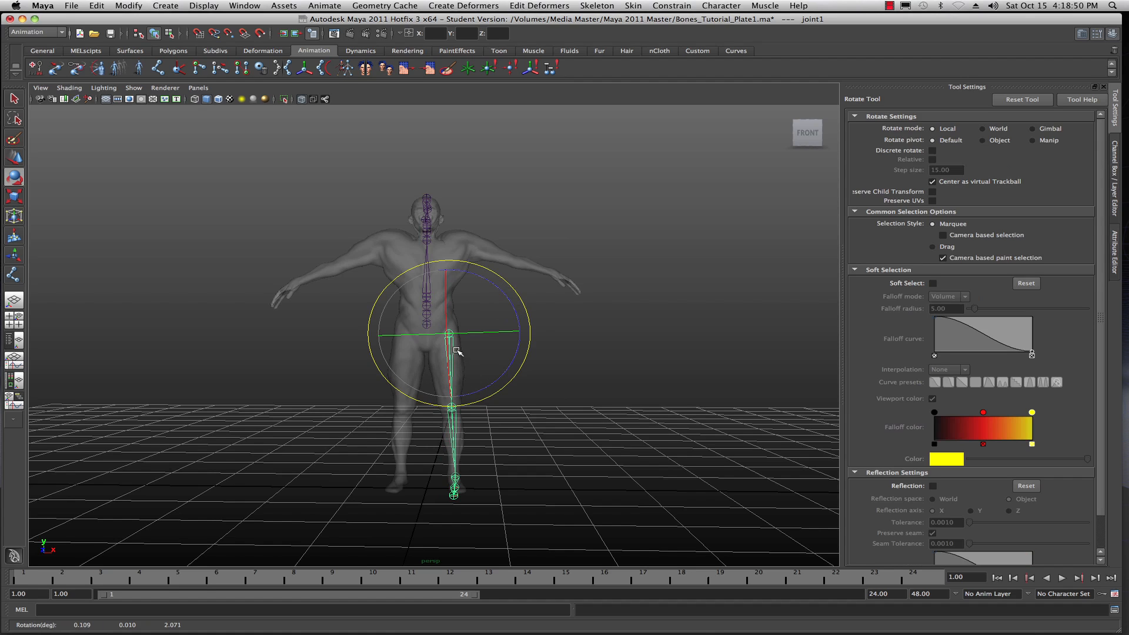
left_click(550, 347)
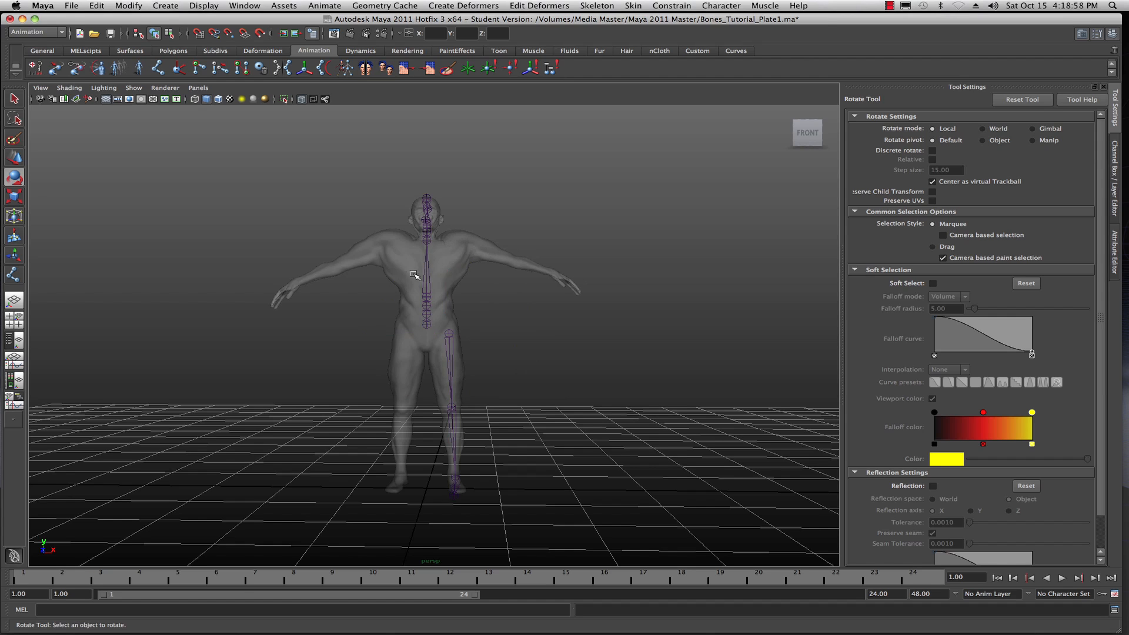
- Activate the Joint Tool in the top view, restore the selection of joint1, and open the Outliner
key("space")
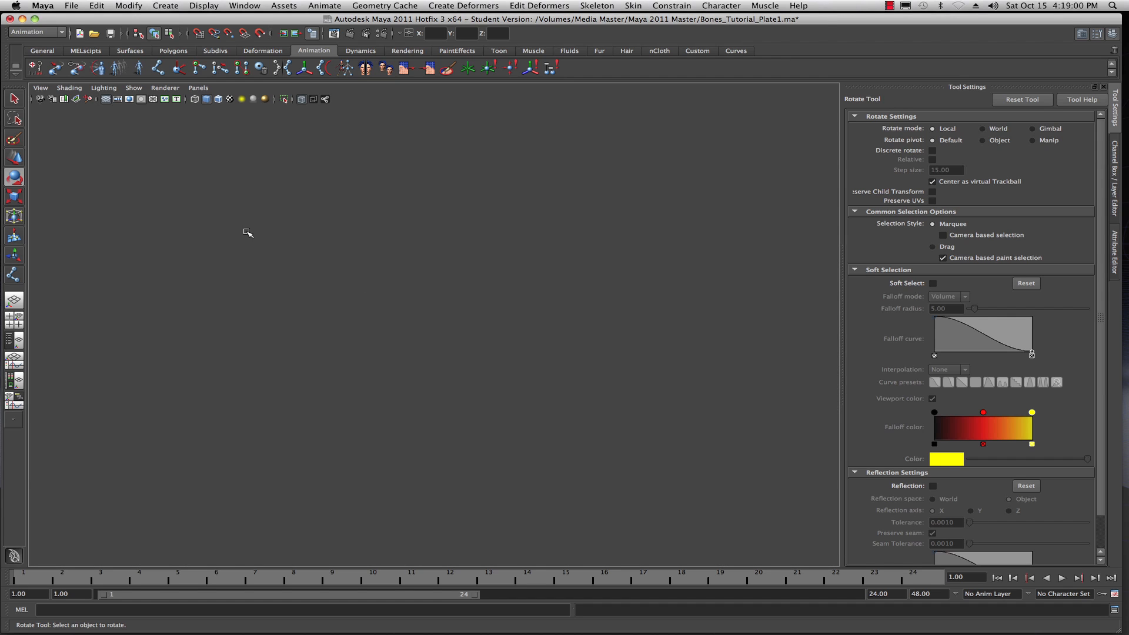
key("space")
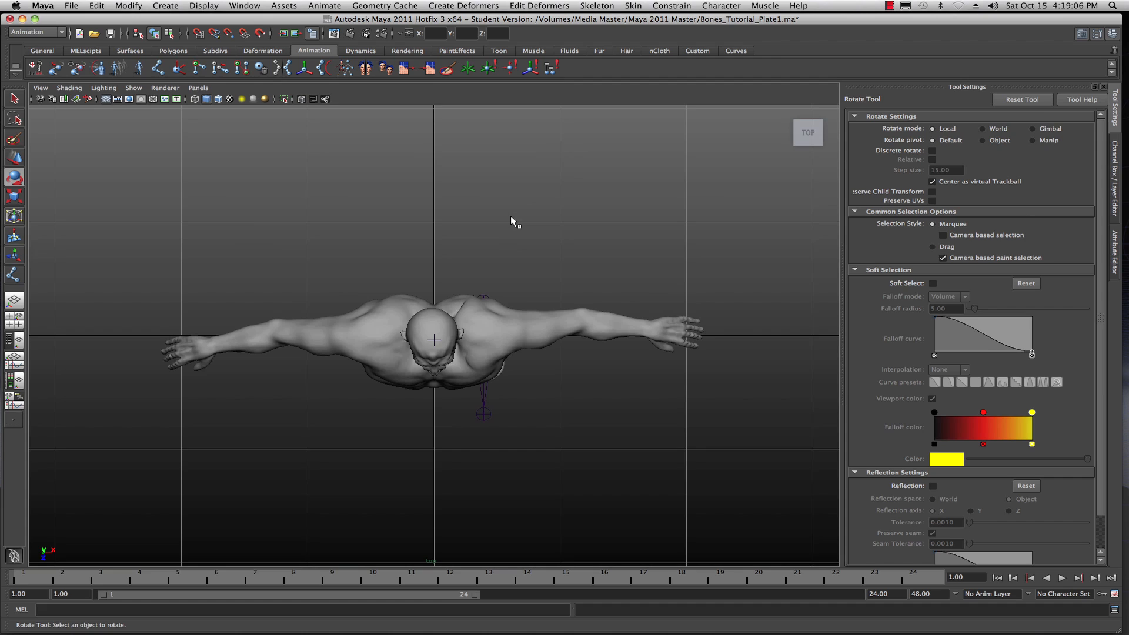
key("y")
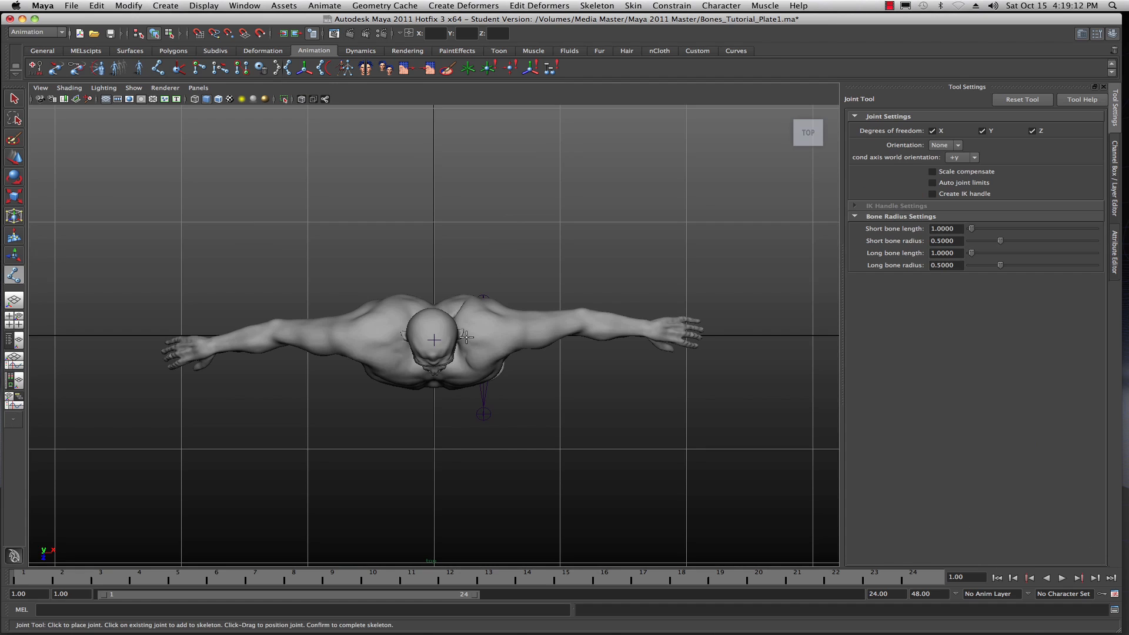
key("super+z")
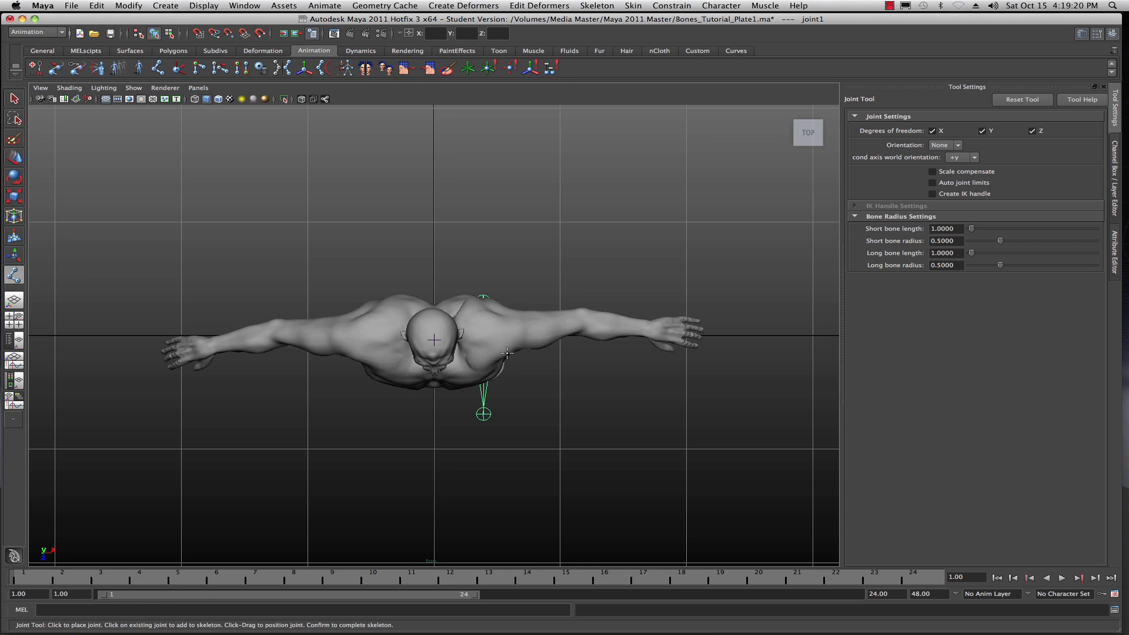
left_click_drag(1128, 79, 865, 79)
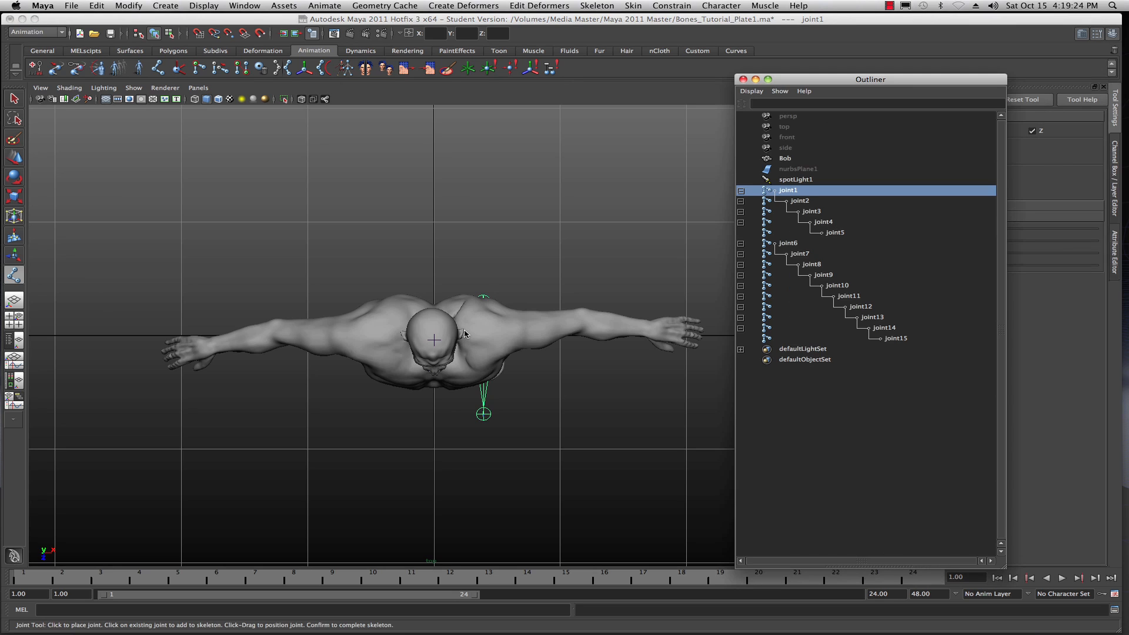
- Try placing three arm joints along the left arm in the top view while joint1 is selected, and finish the chain
key("space")
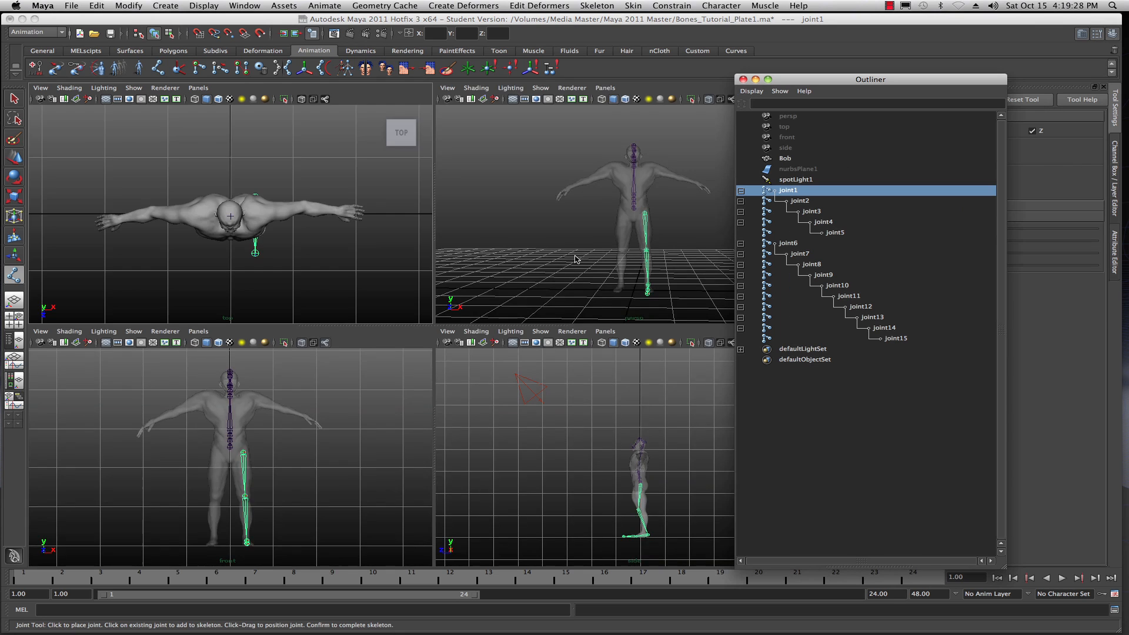
key("space")
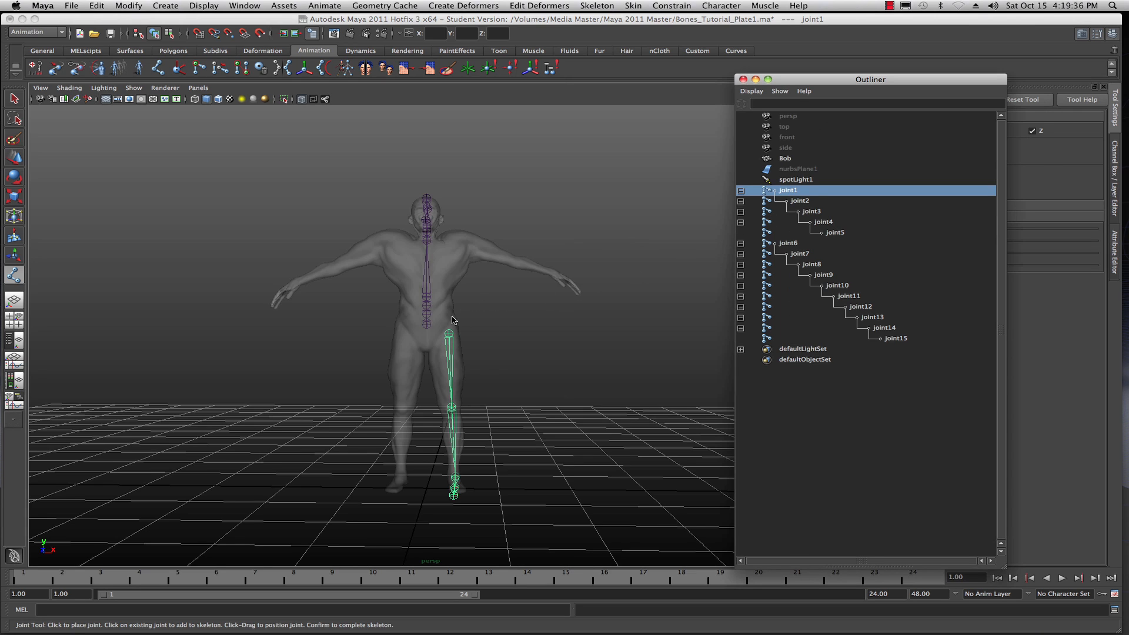
key("space")
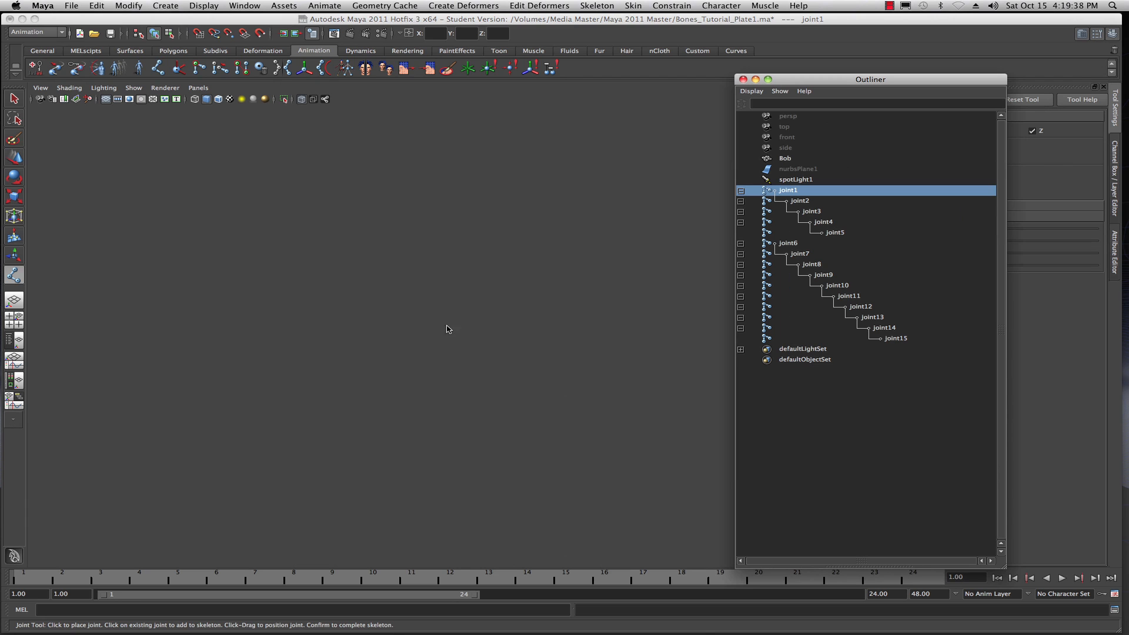
key("space")
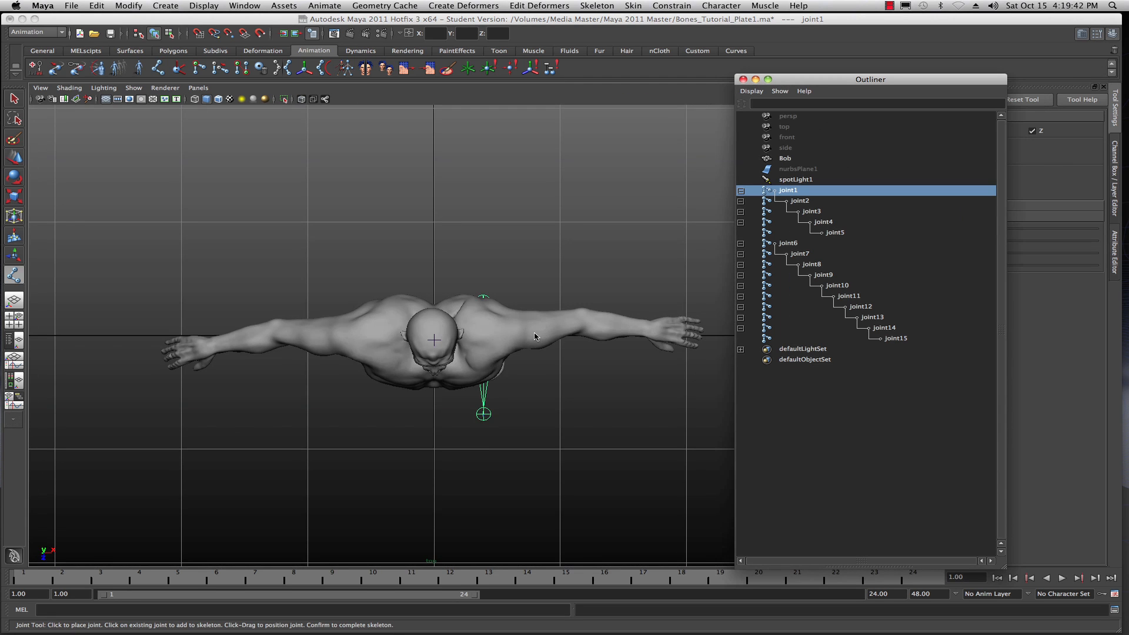
left_click(535, 336)
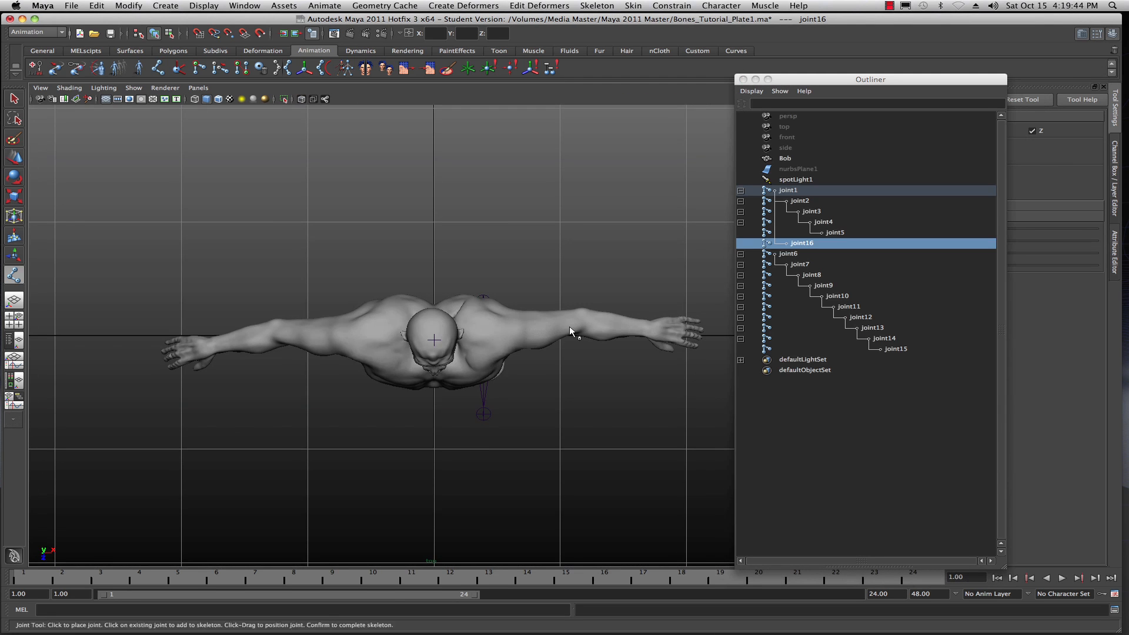
left_click(621, 324)
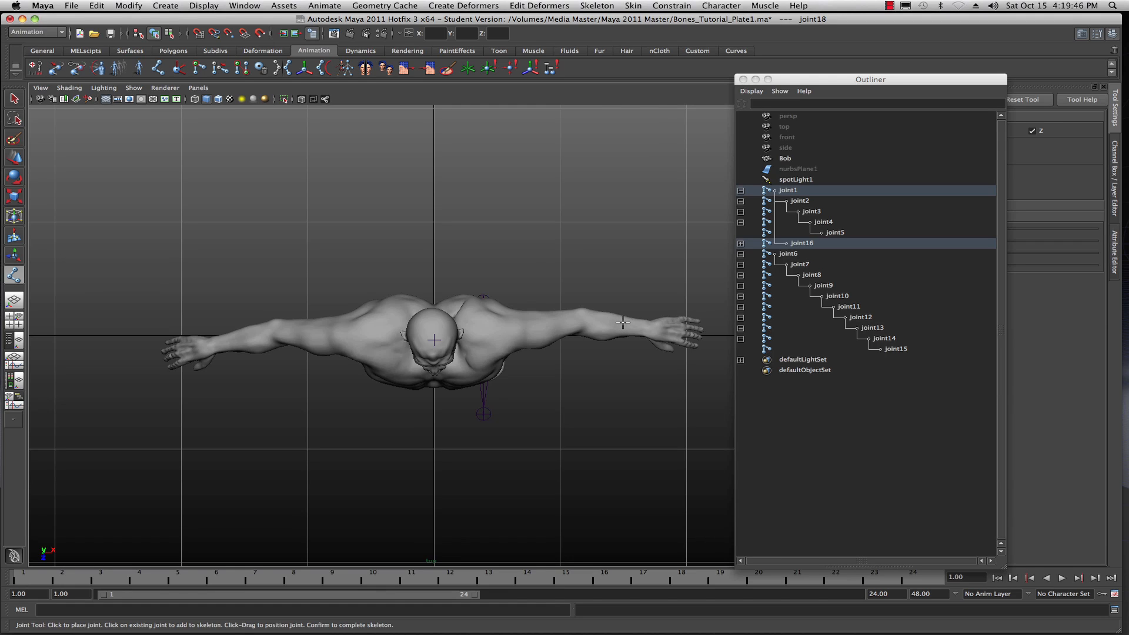
key("Return")
key("e")
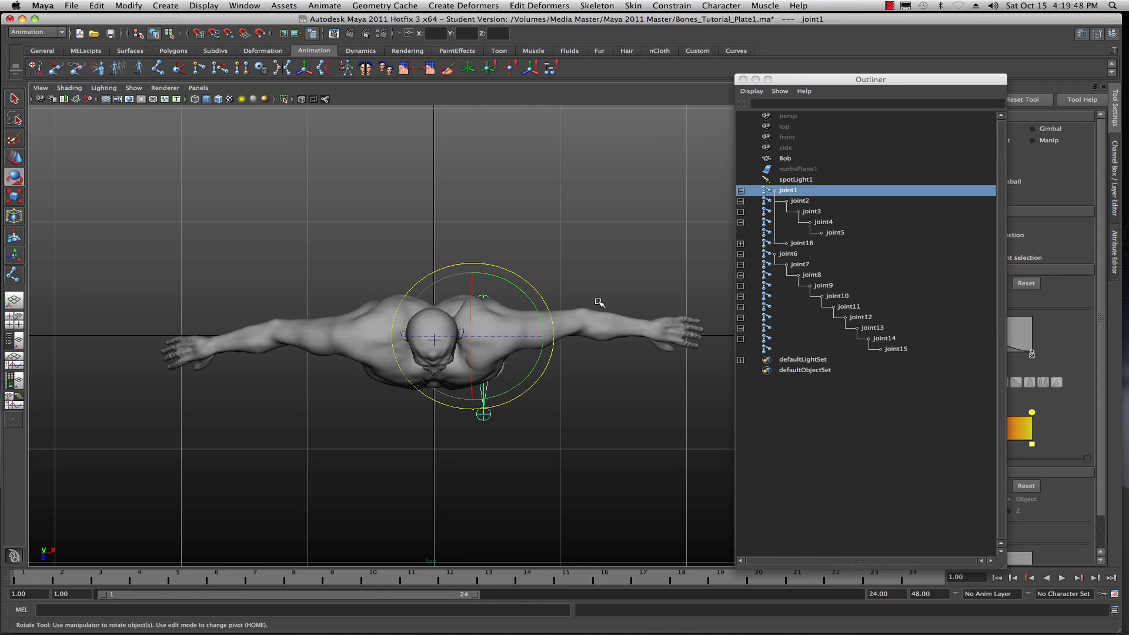
- Check the trial arm joints in the perspective view and undo their creation back to the separate leg and spine chains
key("space")
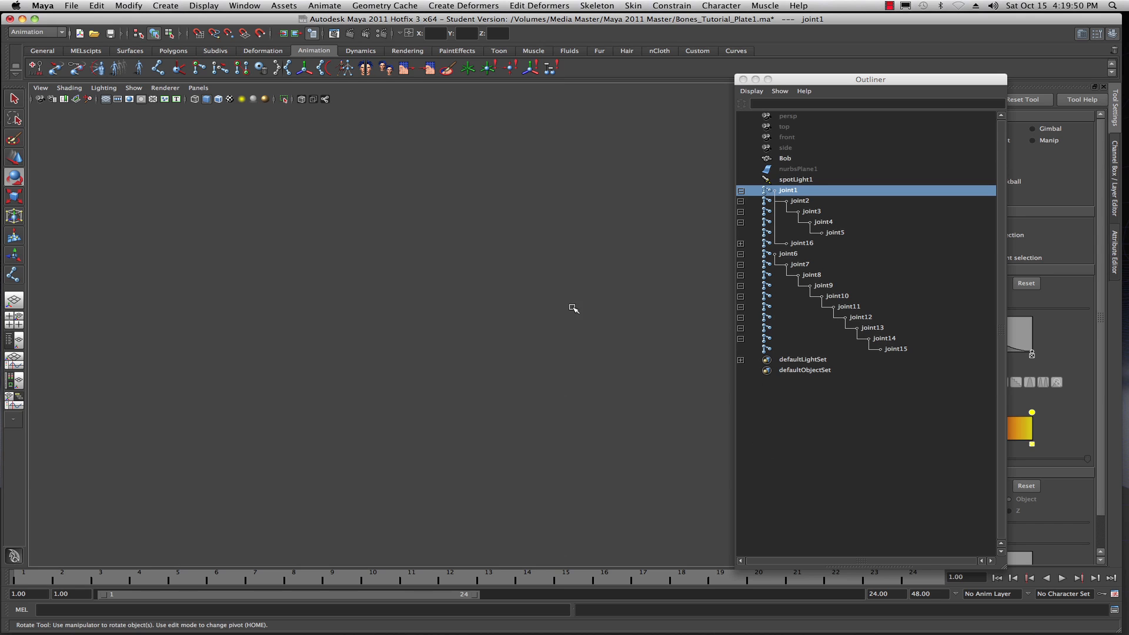
key("space")
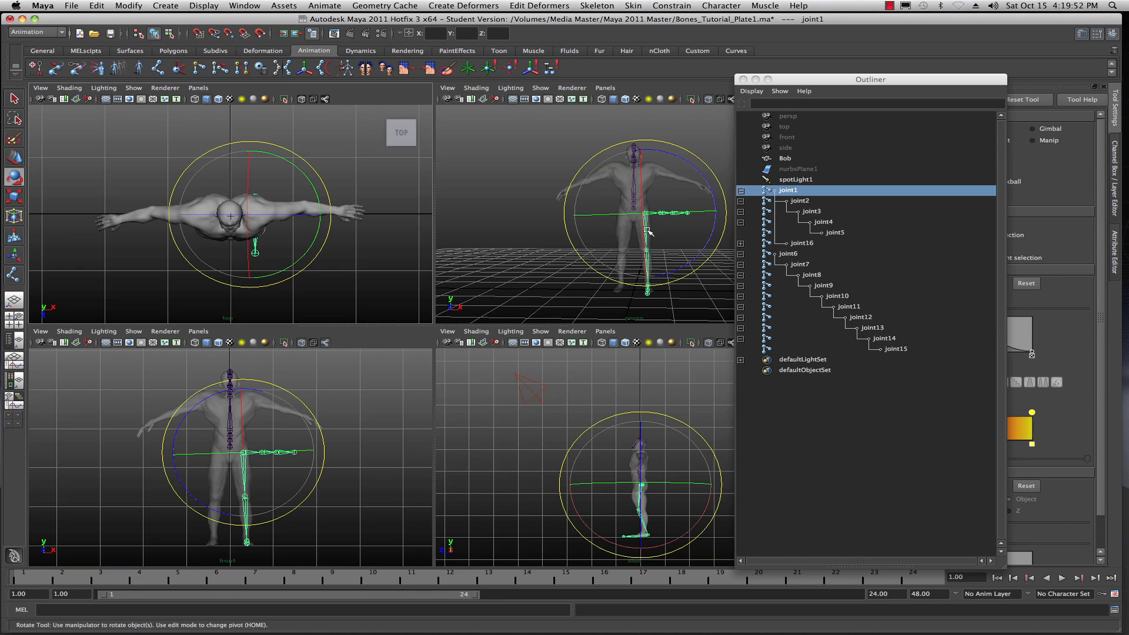
key("space")
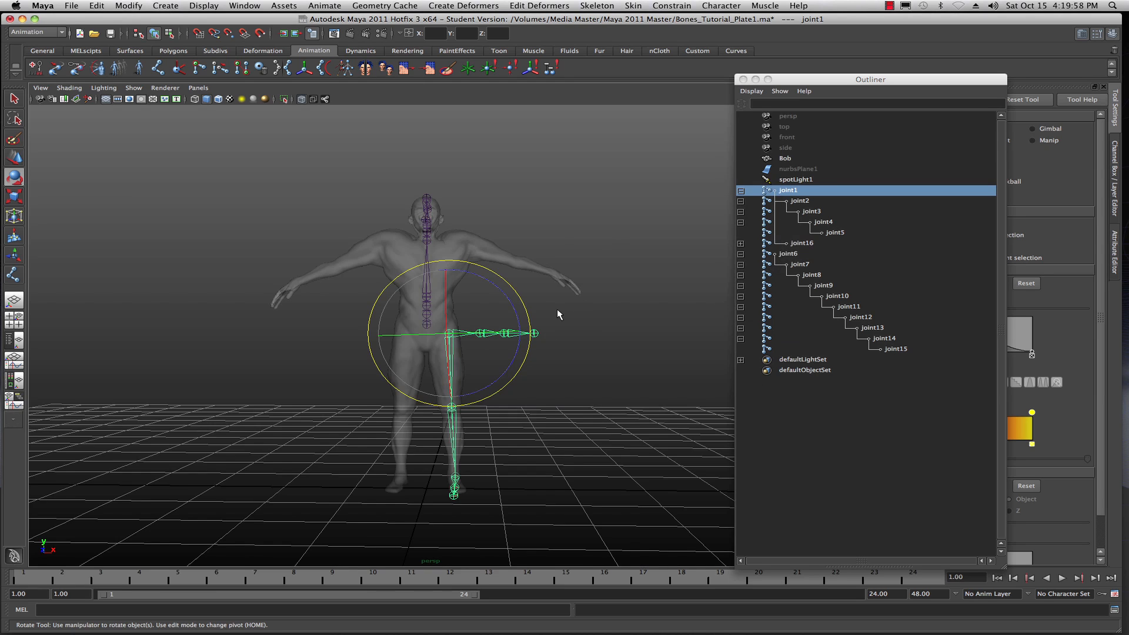
key("z")
key("z")
key("z")
key("z")
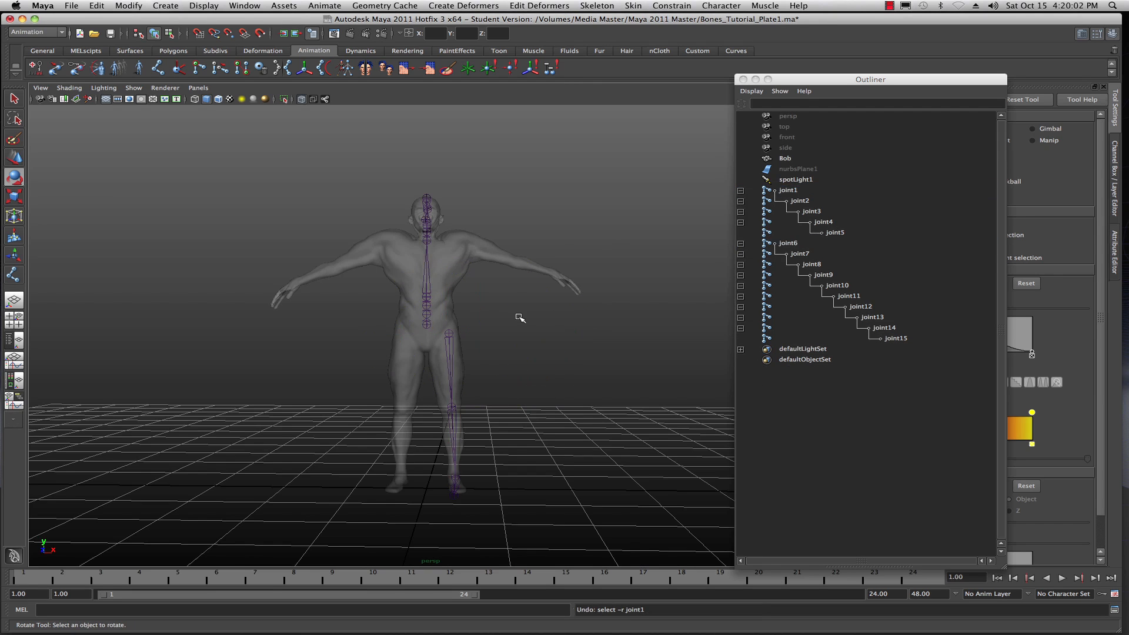
- Turn on X-Ray shading in the top view, and toggle X-Ray joints on and off again
key("space")
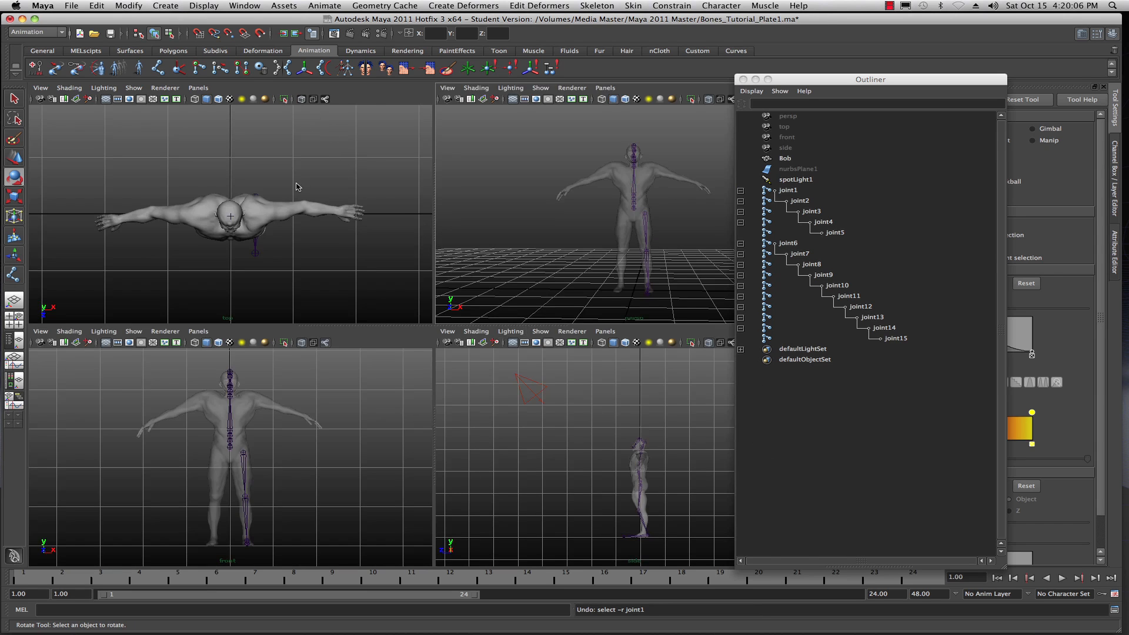
key("space")
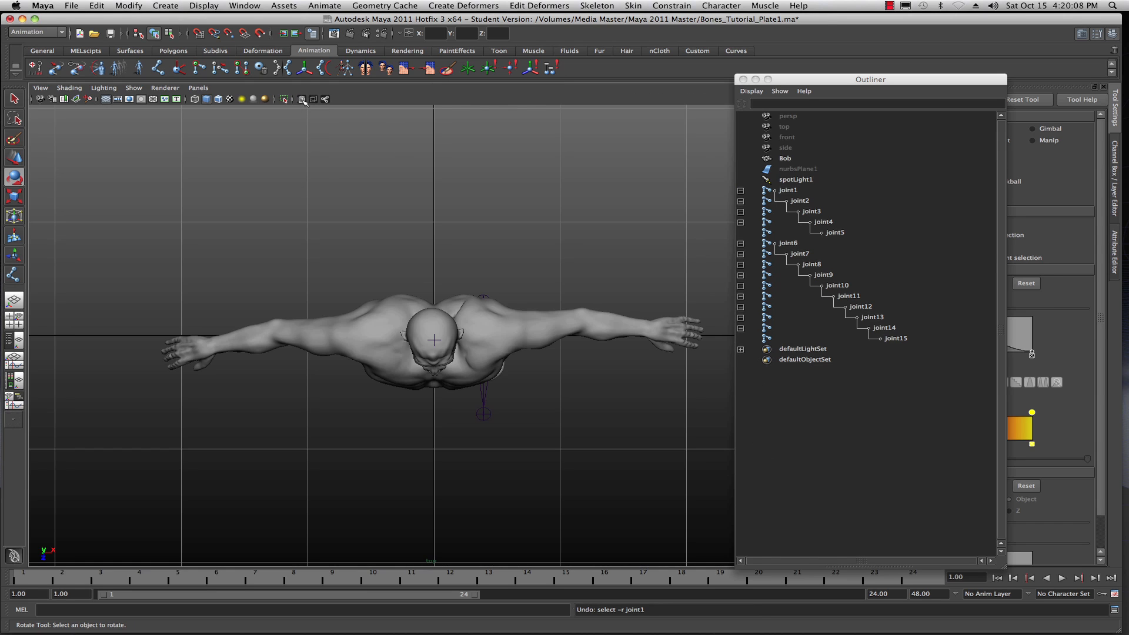
left_click(302, 99)
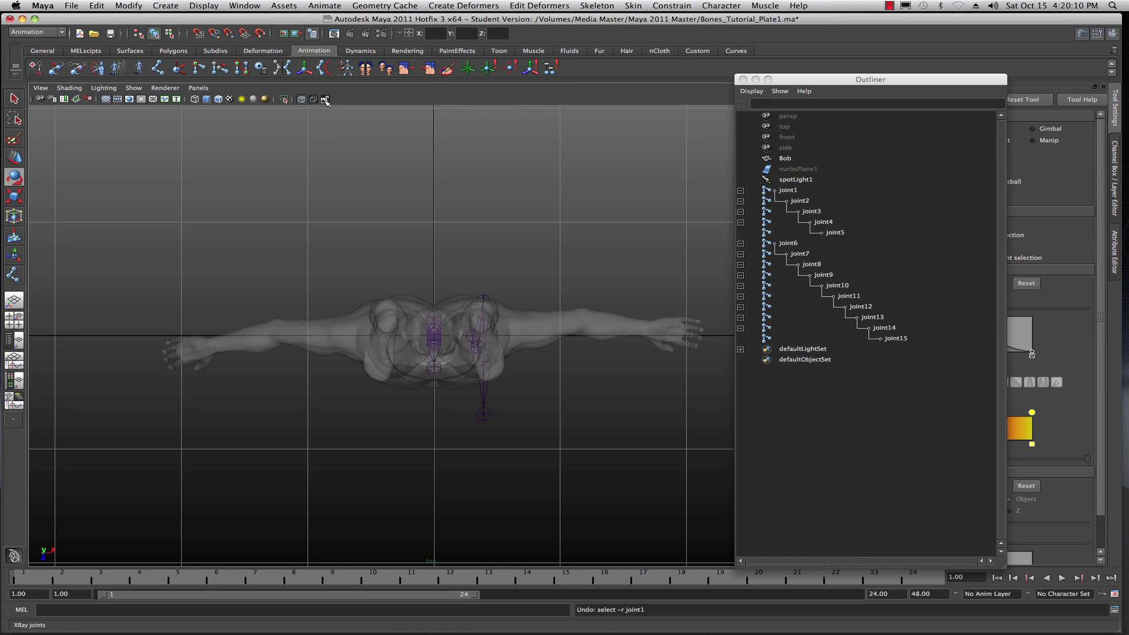
left_click(325, 99)
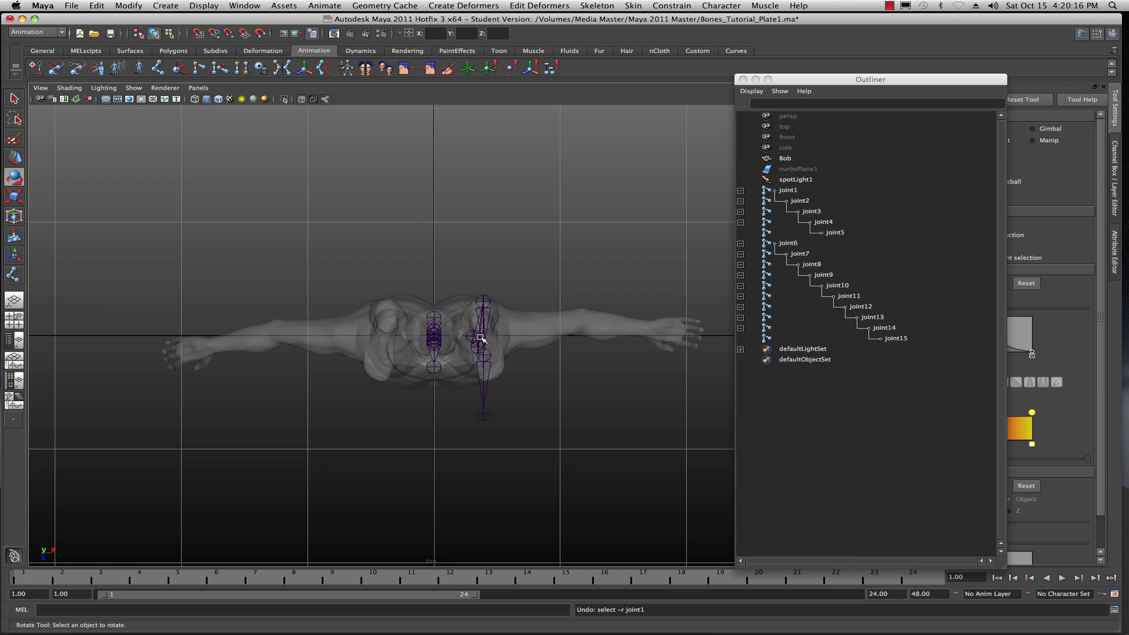
left_click(508, 335)
left_click(326, 100)
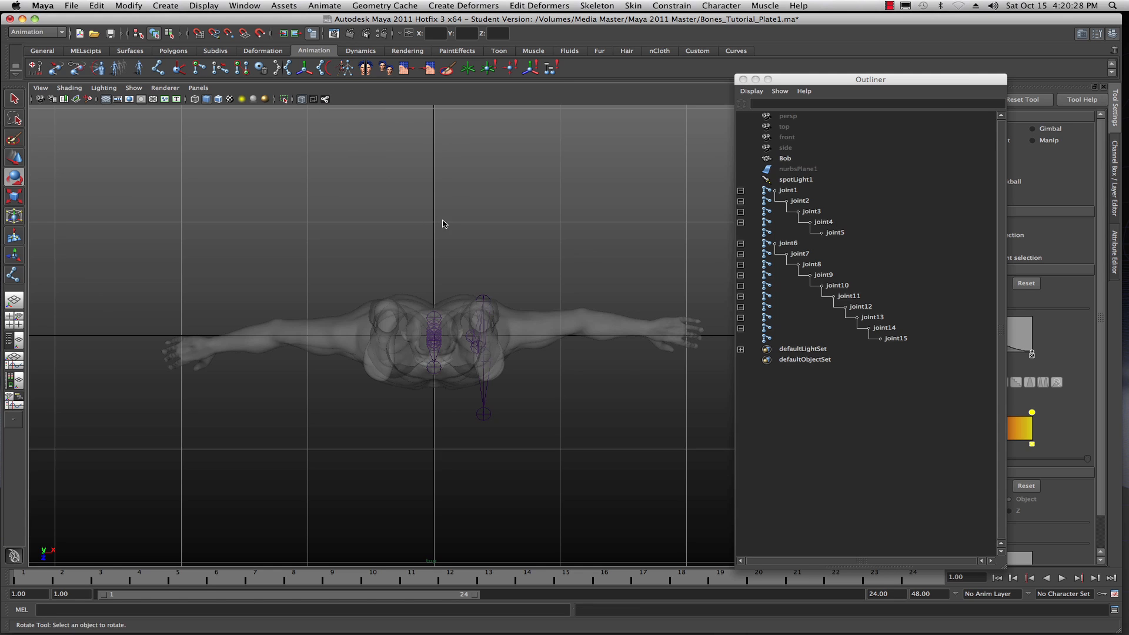
key("space")
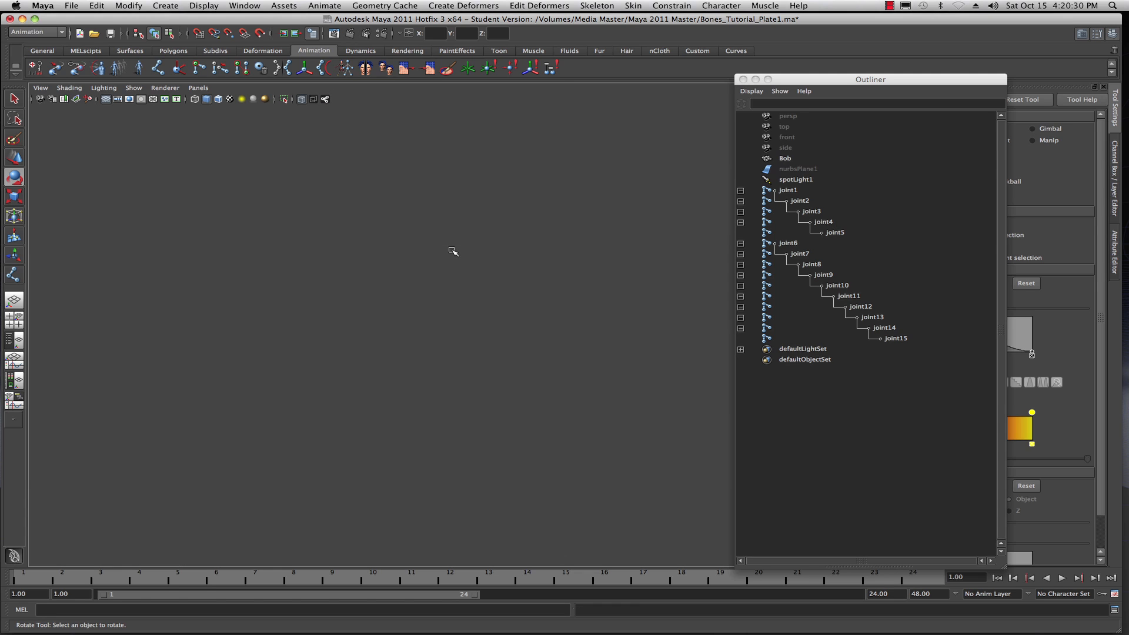
key("space")
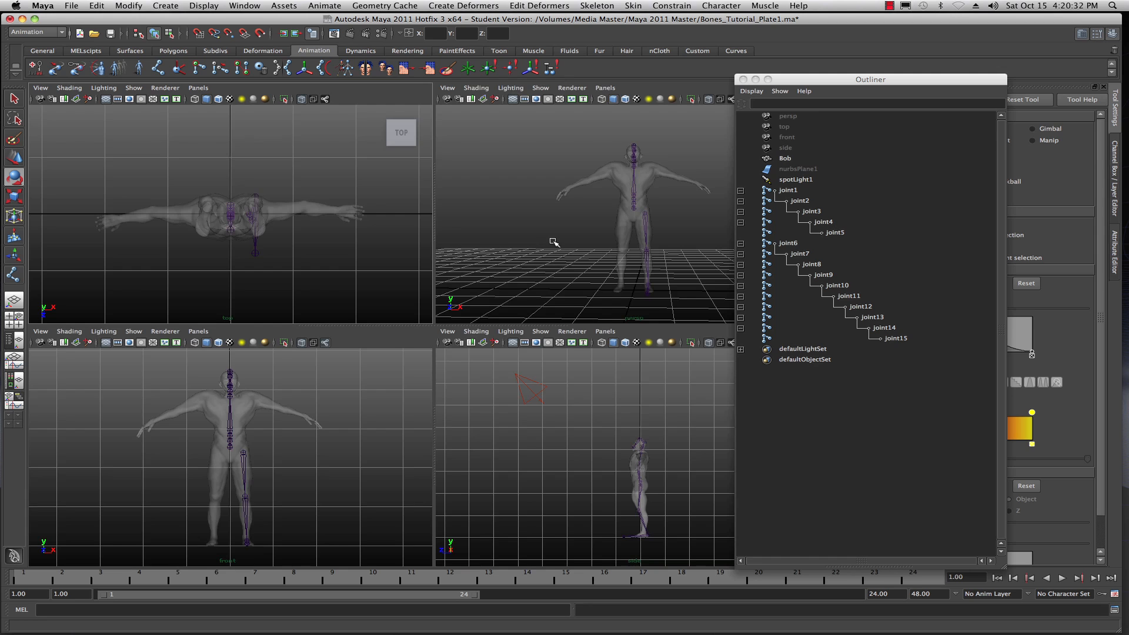
key("space")
key("space")
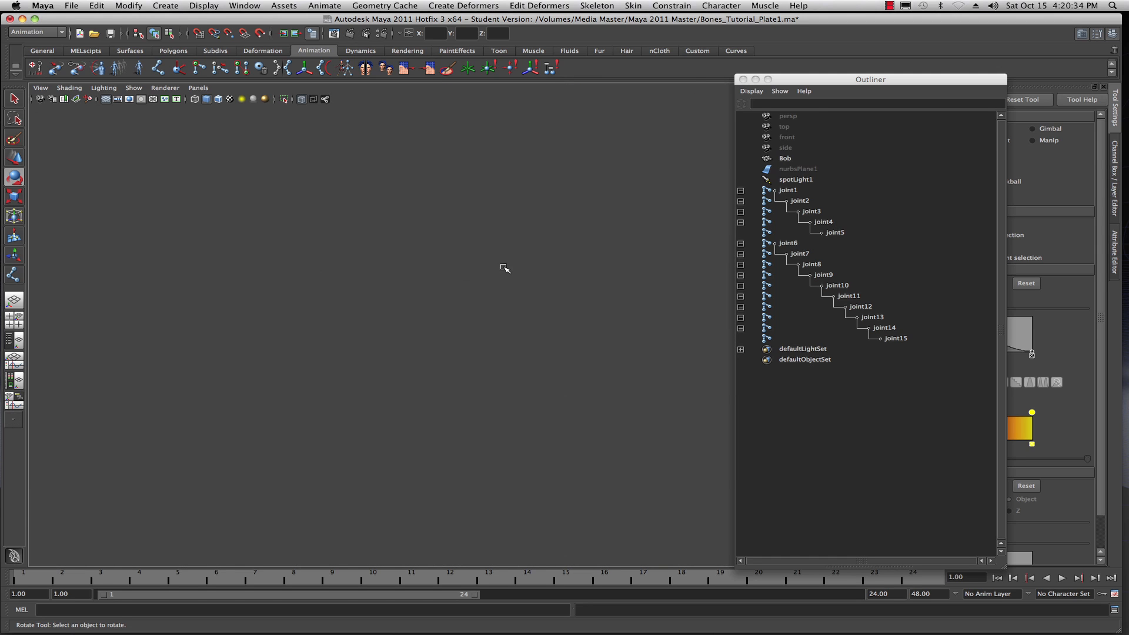
key("space")
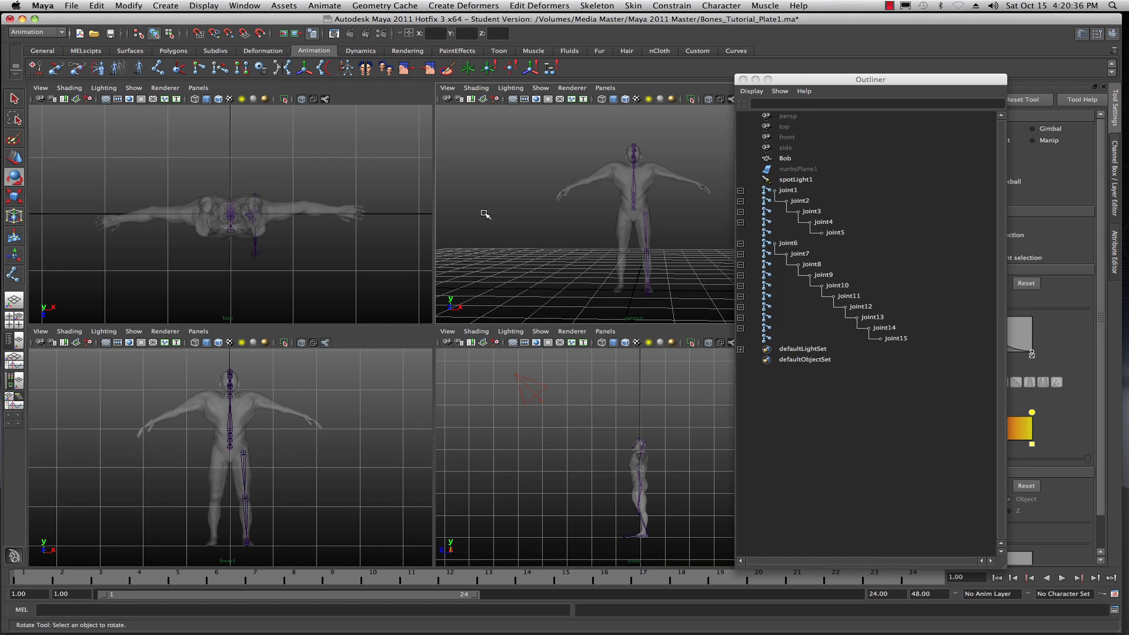
- Enlarge the top view with the Outliner out of the way, open the Joint Tool settings, choose xyz orientation and reset the tool to defaults
key("space")
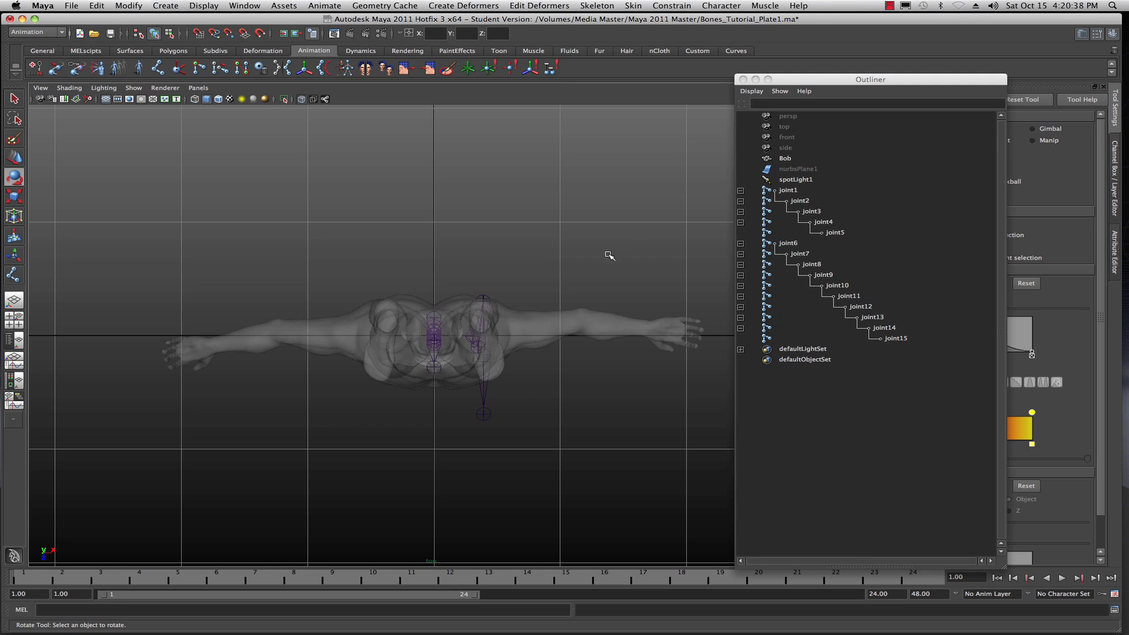
left_click_drag(831, 79, 1128, 75)
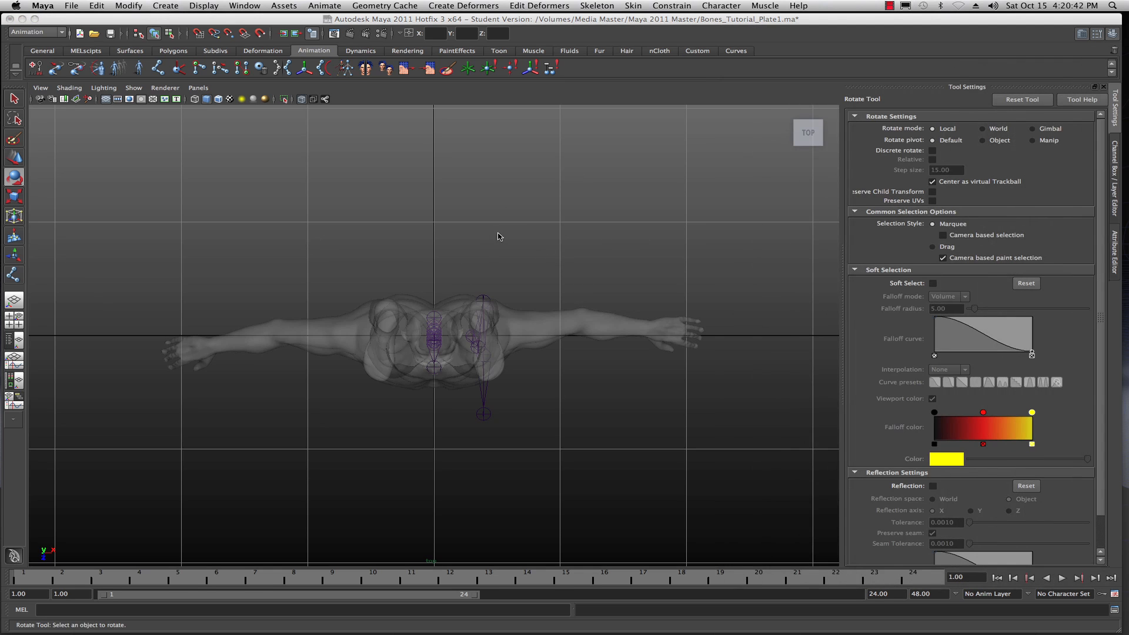
left_click(600, 6)
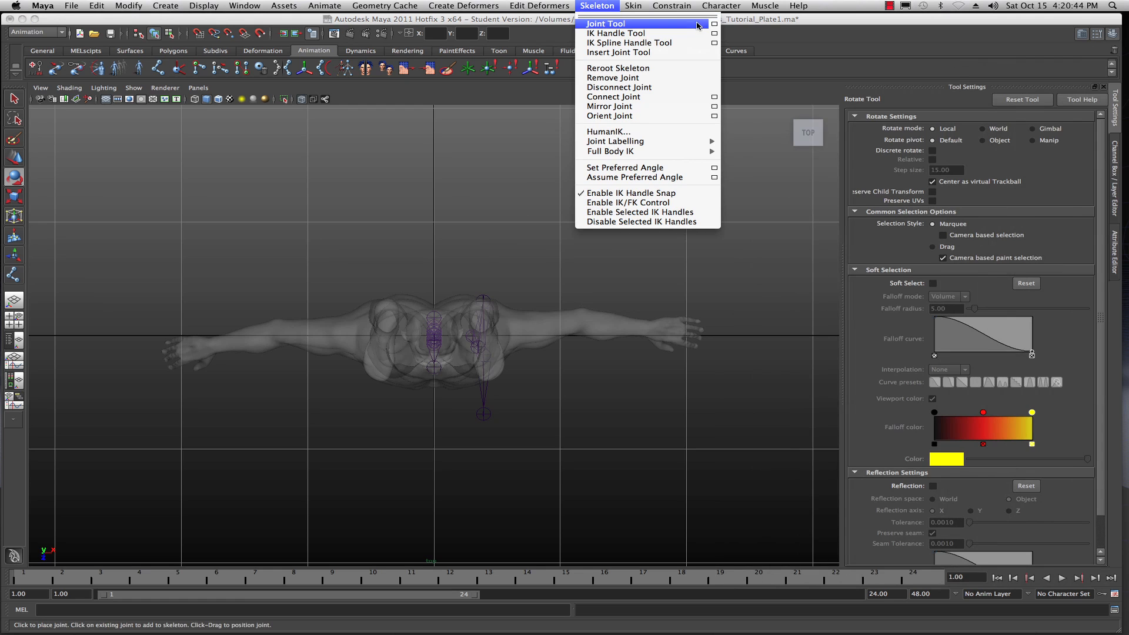
left_click(714, 27)
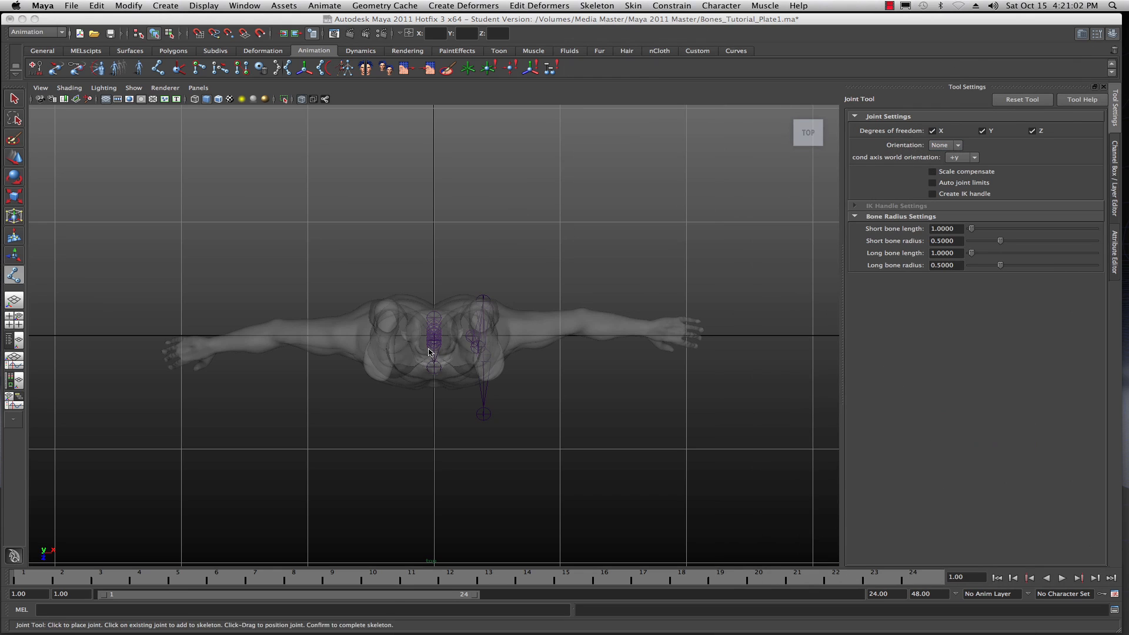
left_click(958, 145)
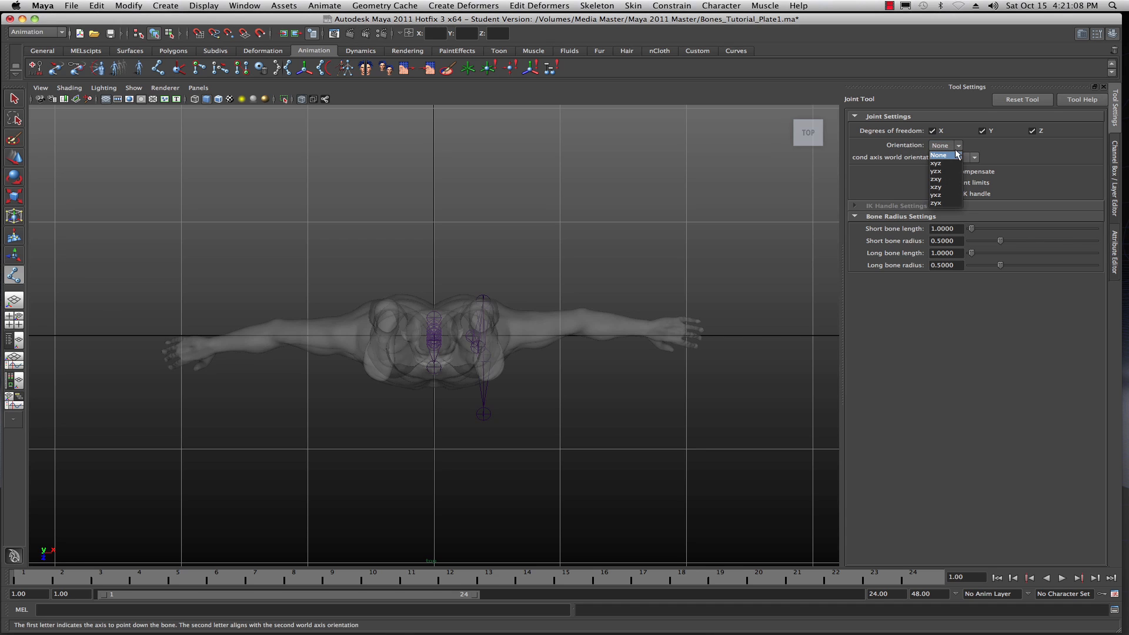
left_click(938, 163)
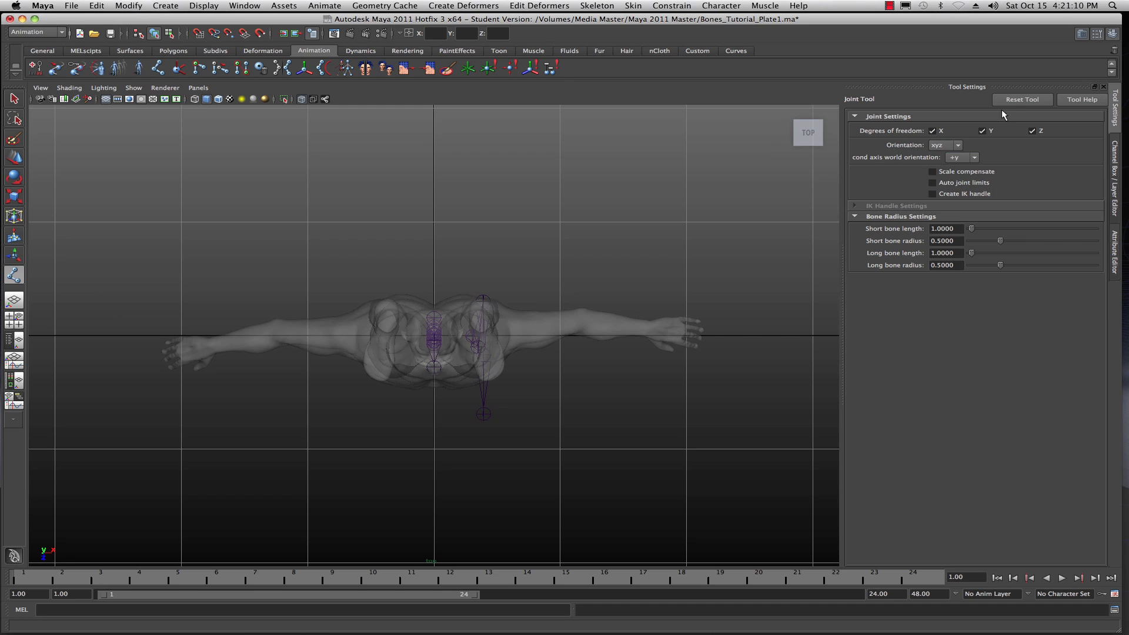
left_click(1014, 100)
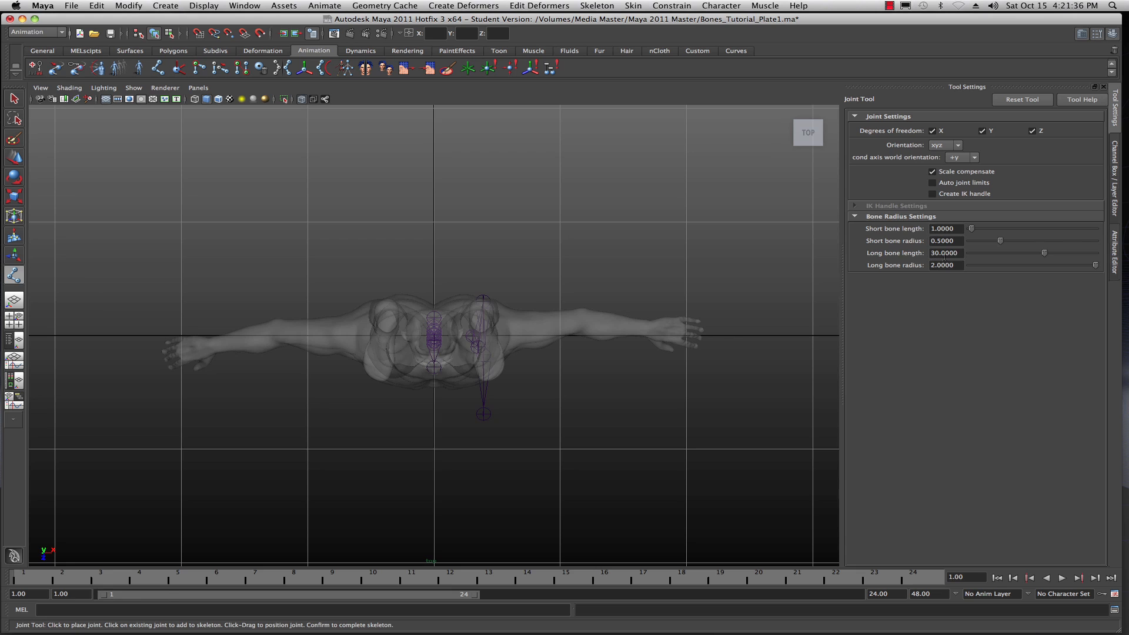
- Set the Joint Tool's long bone length to 1 and its long bone radius to 0.5
left_click_drag(962, 254, 914, 257)
type("1")
key("Tab")
type(".2")
left_click_drag(940, 265, 921, 271)
type(".5")
left_click(950, 253)
- Place a straight chain of six joints in the top view from the left shoulder to the fingertips, and finish the chain
left_click(502, 334)
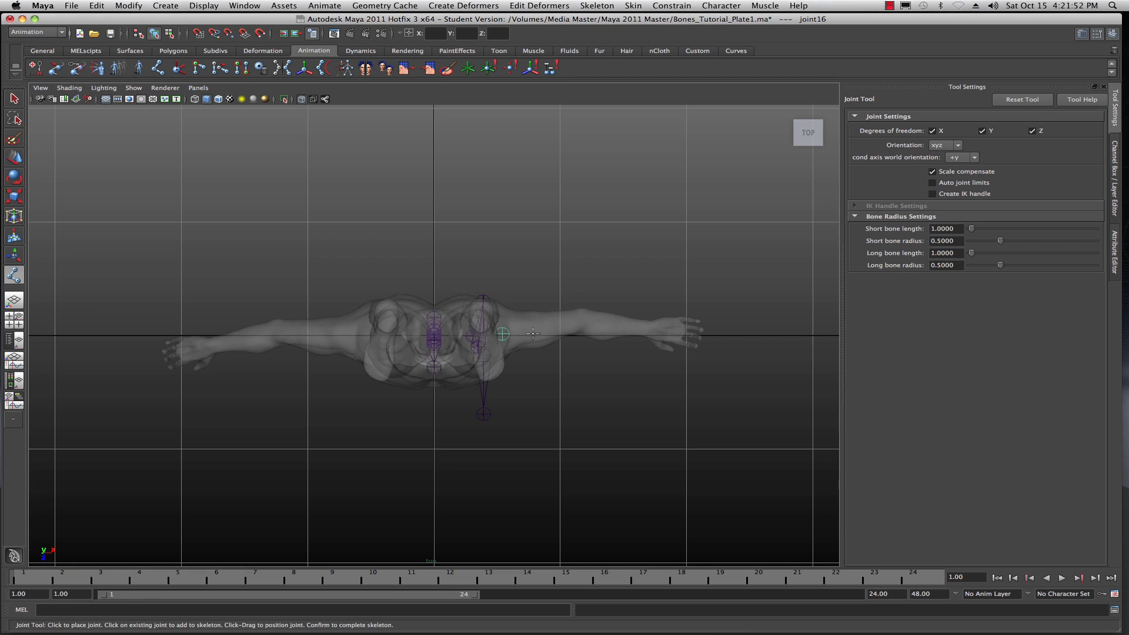
left_click(527, 334)
left_click(577, 335)
left_click(648, 335)
left_click(669, 335)
left_click(701, 335)
key("e")
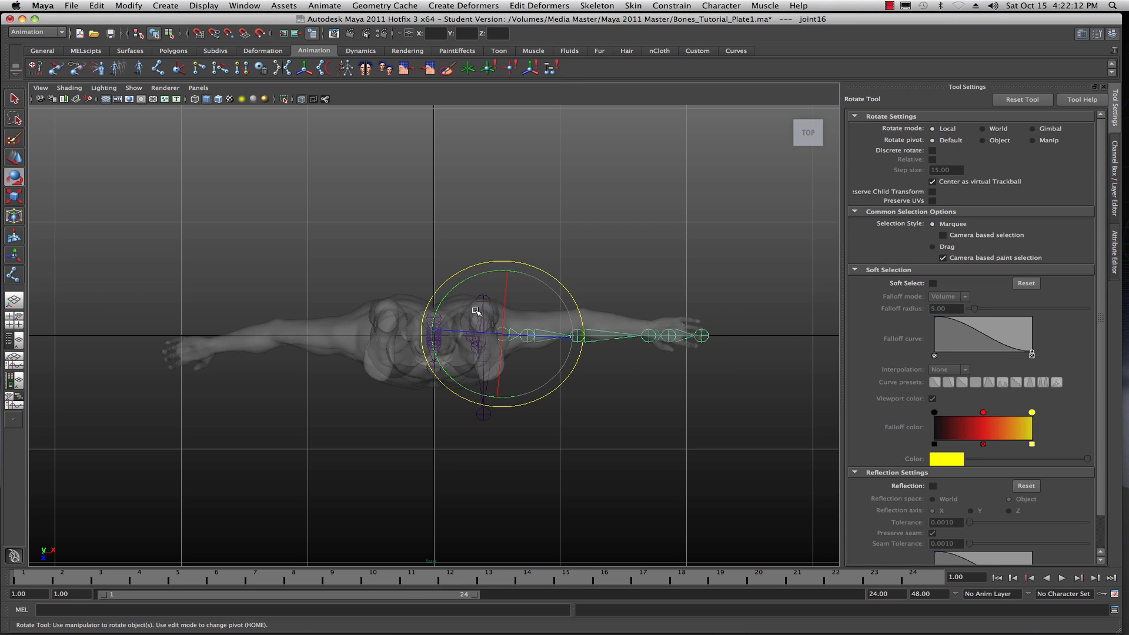
- Raise the whole arm chain from the ground to shoulder height in the perspective view, to a Y translation of about 3.86
key("space")
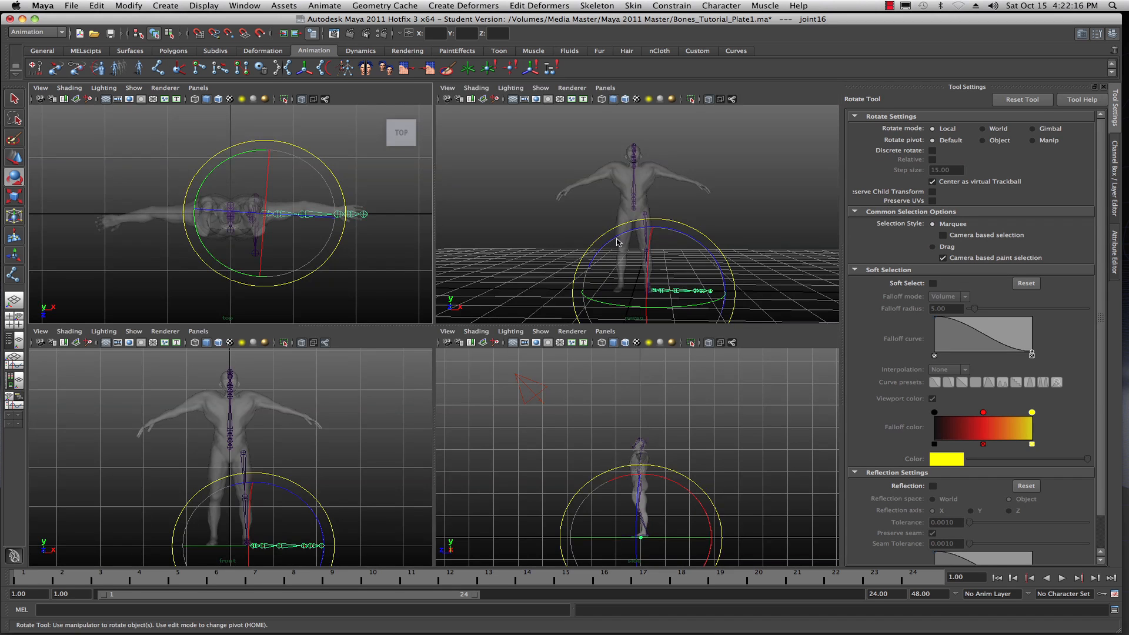
key("space")
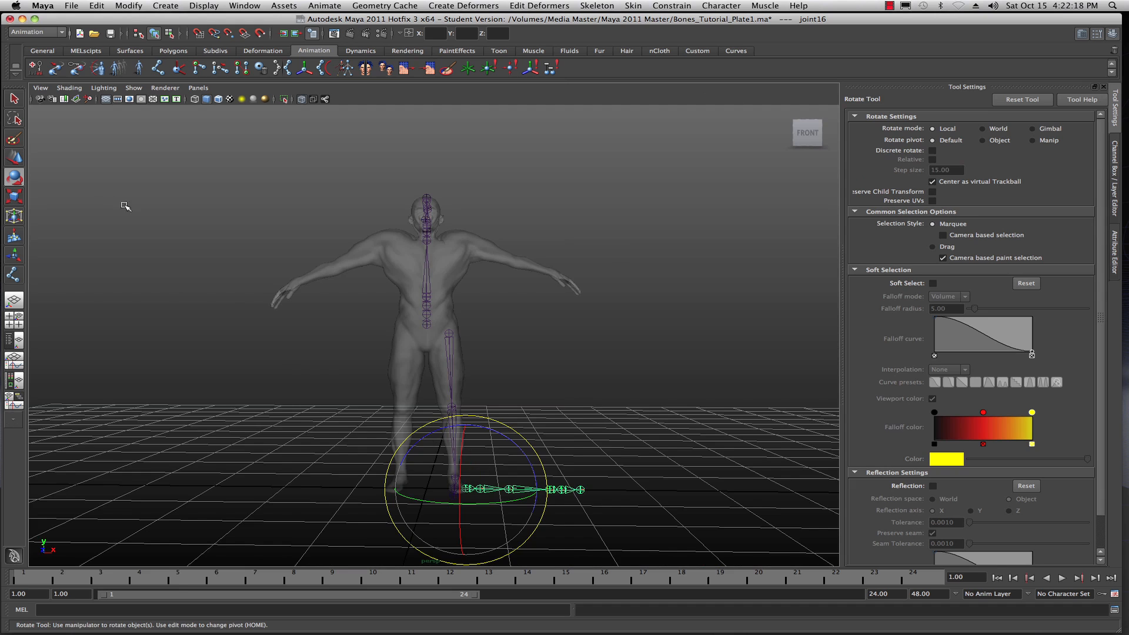
left_click(15, 101)
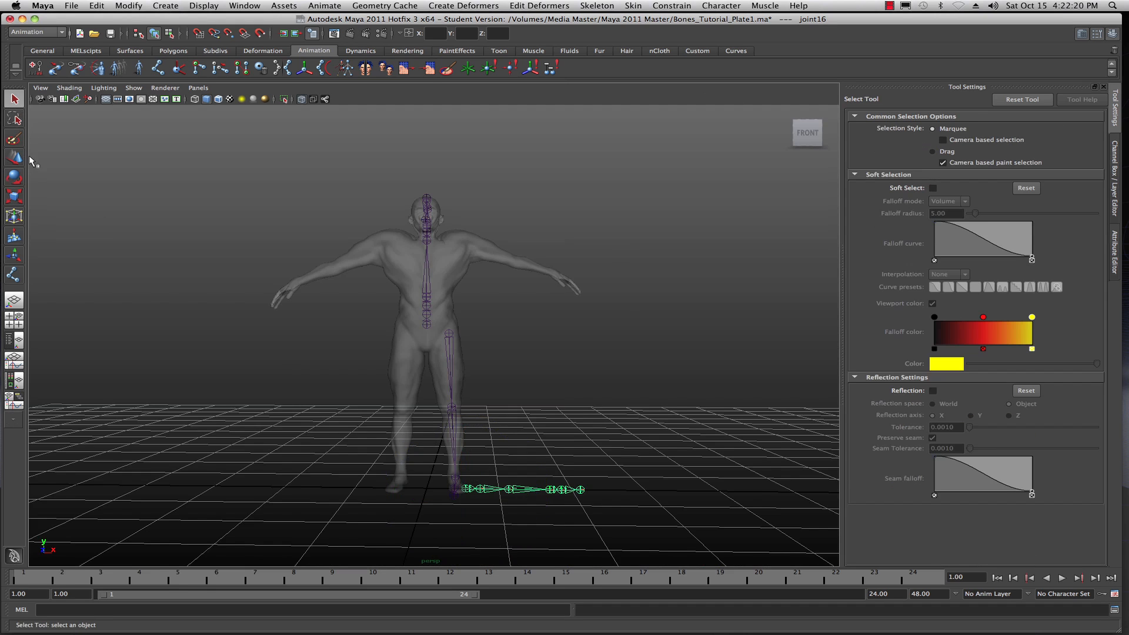
left_click(18, 158)
left_click_drag(469, 441, 473, 196)
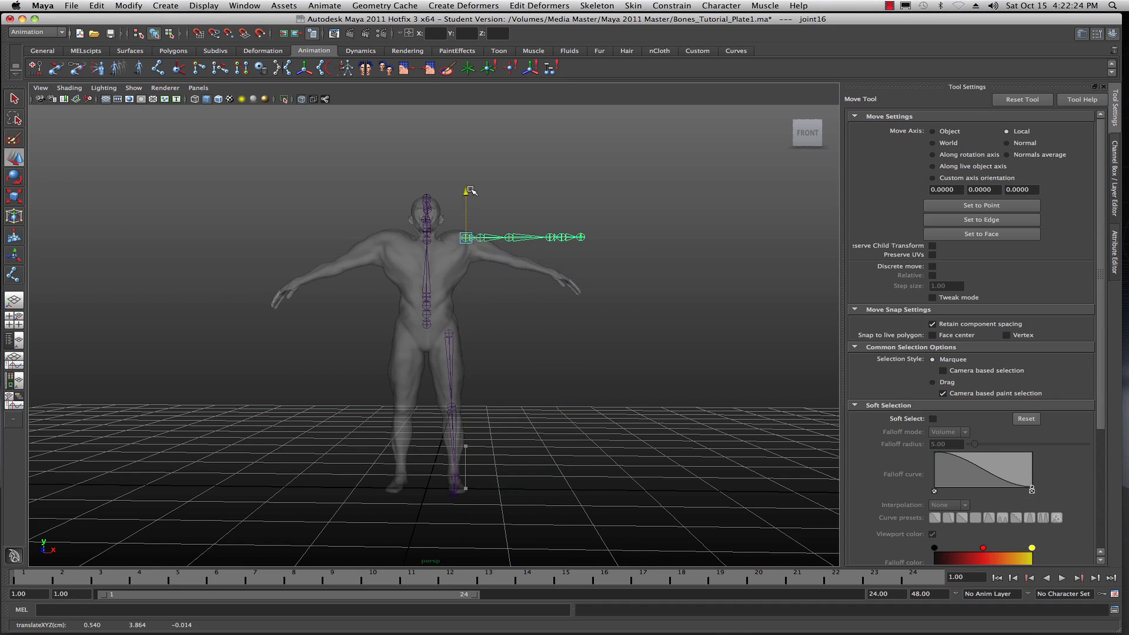
- Shift the arm chain inward so its root sits at the collarbone, at about X 0.245 and Y 3.826
middle_click_drag(516, 238, 507, 239)
left_click_drag(506, 239, 493, 238)
scroll(491, 227, "up", 5)
left_click_drag(448, 124, 449, 130)
left_click_drag(499, 169, 518, 179)
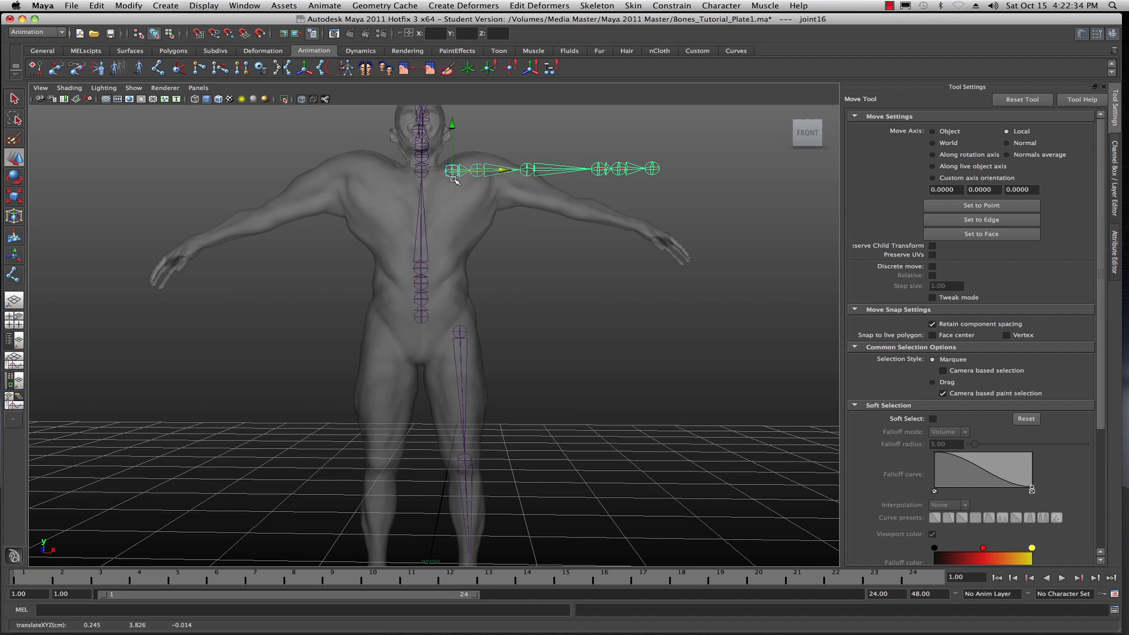
- Slide the shoulder joint outward to a local X of about 0.666, move the elbow joint outward along its bone, and clear the selection
key("Down")
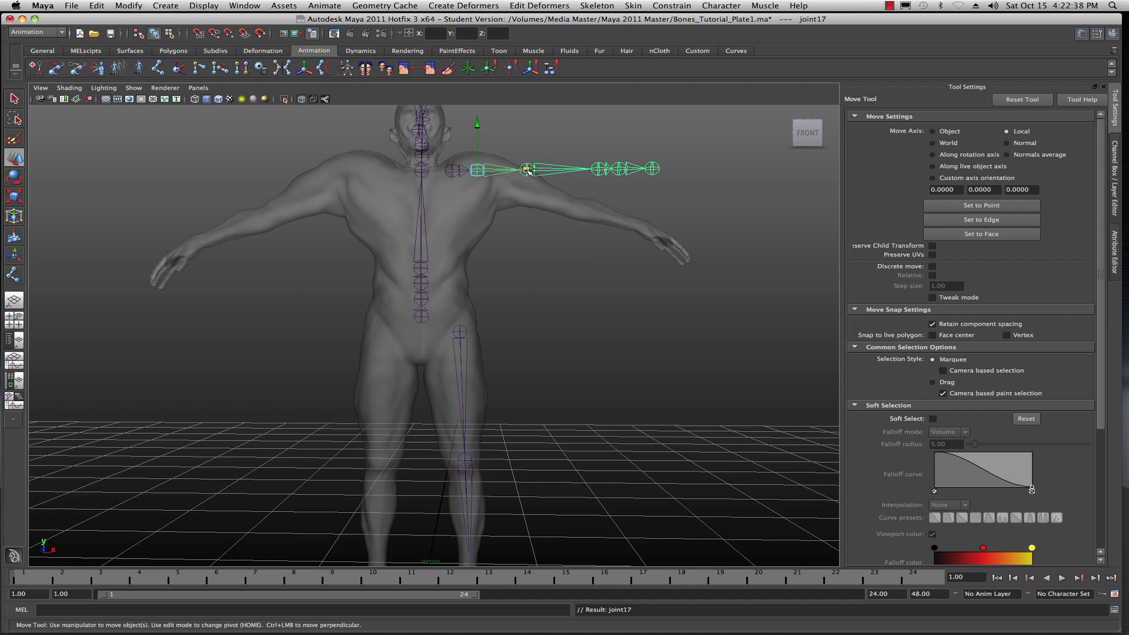
left_click_drag(528, 170, 556, 172)
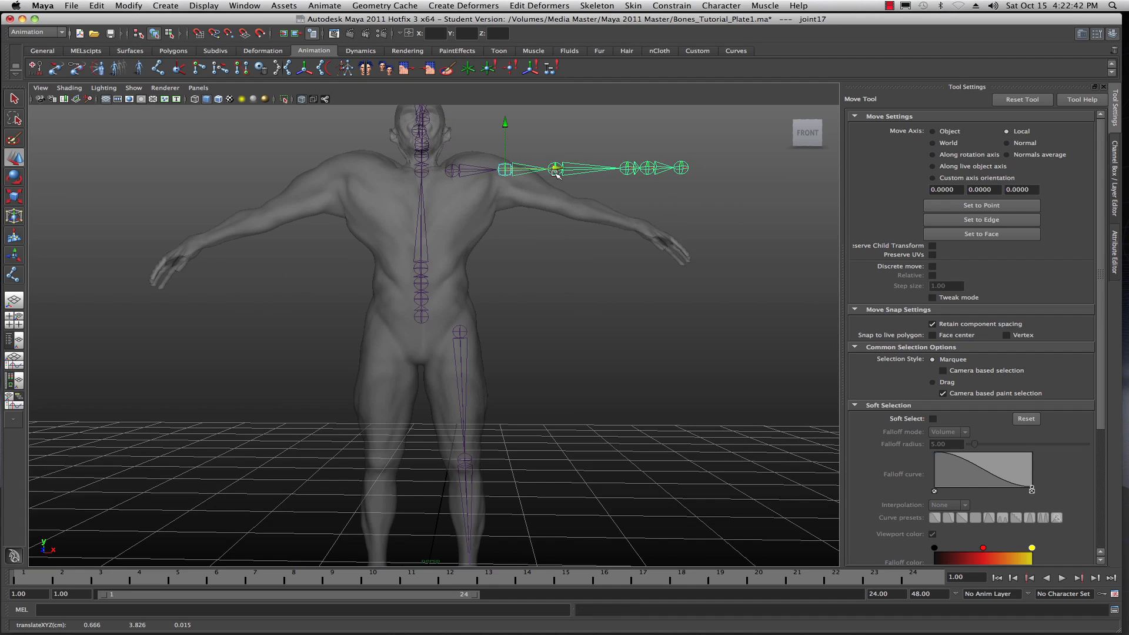
key("Down")
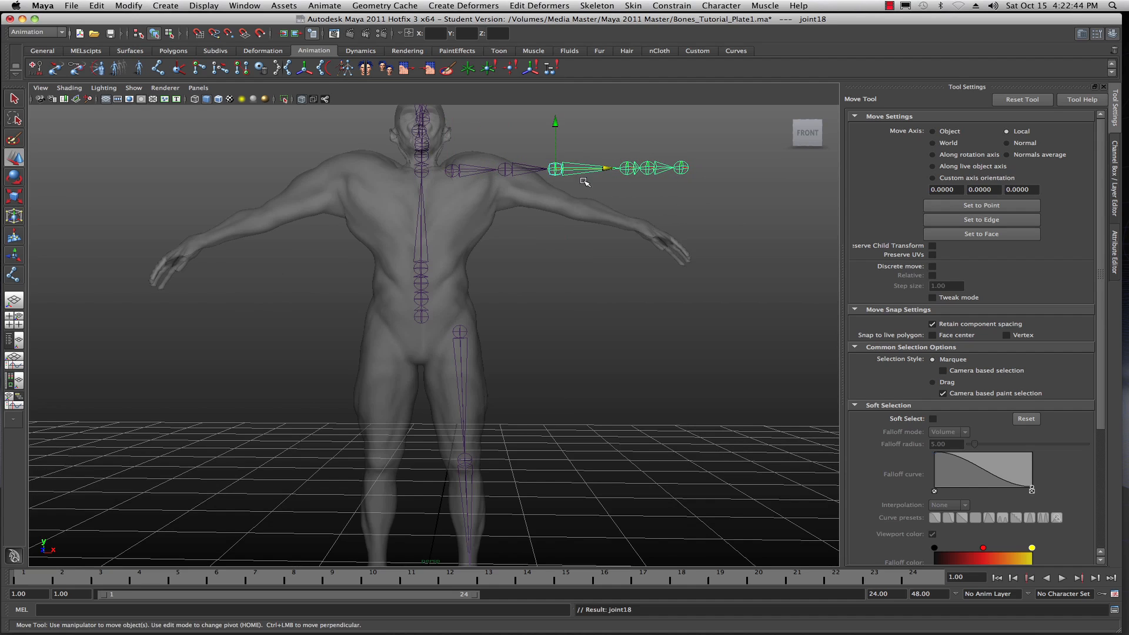
left_click_drag(605, 169, 633, 171)
key("Down")
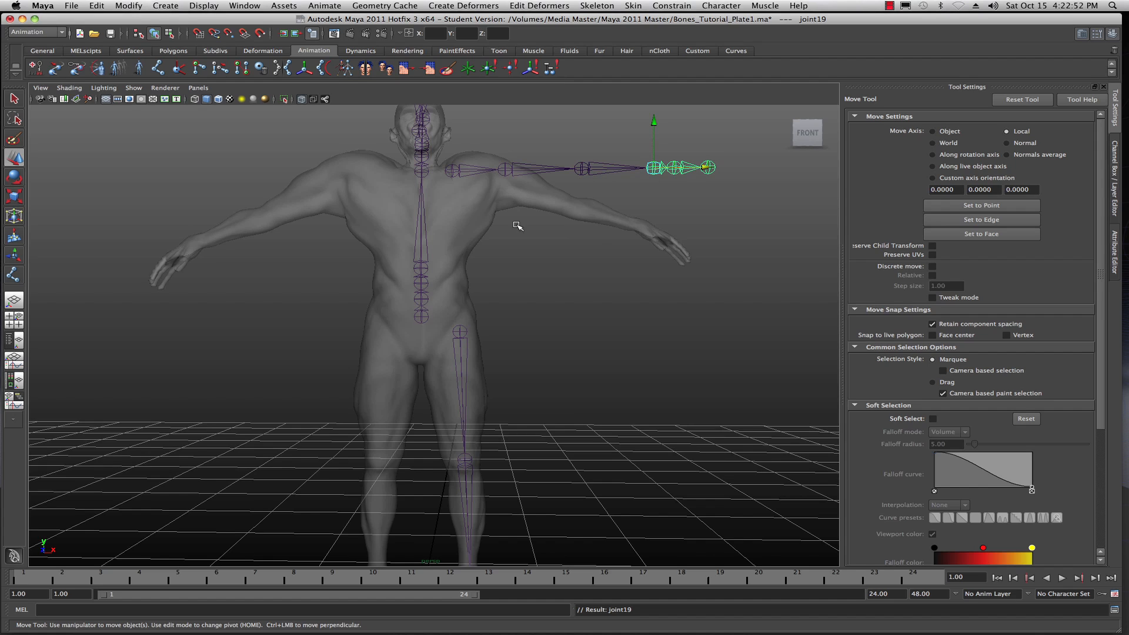
left_click(540, 296)
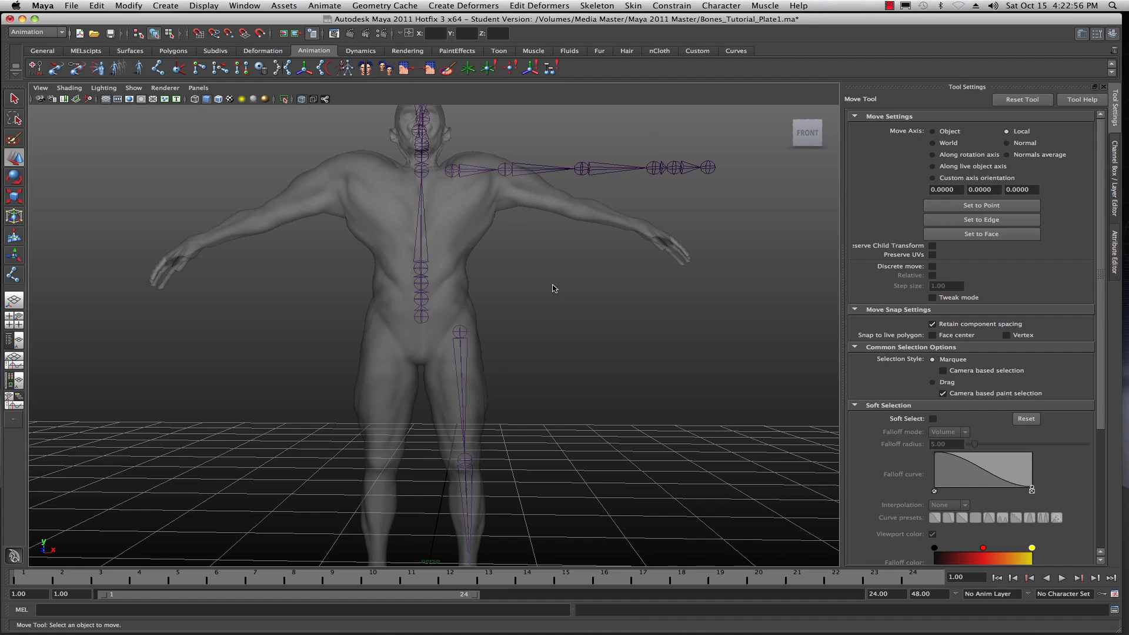
- Rotate the arm chain's root joint in the front view to about -20.7° in Z so the bones follow the left arm
key("space")
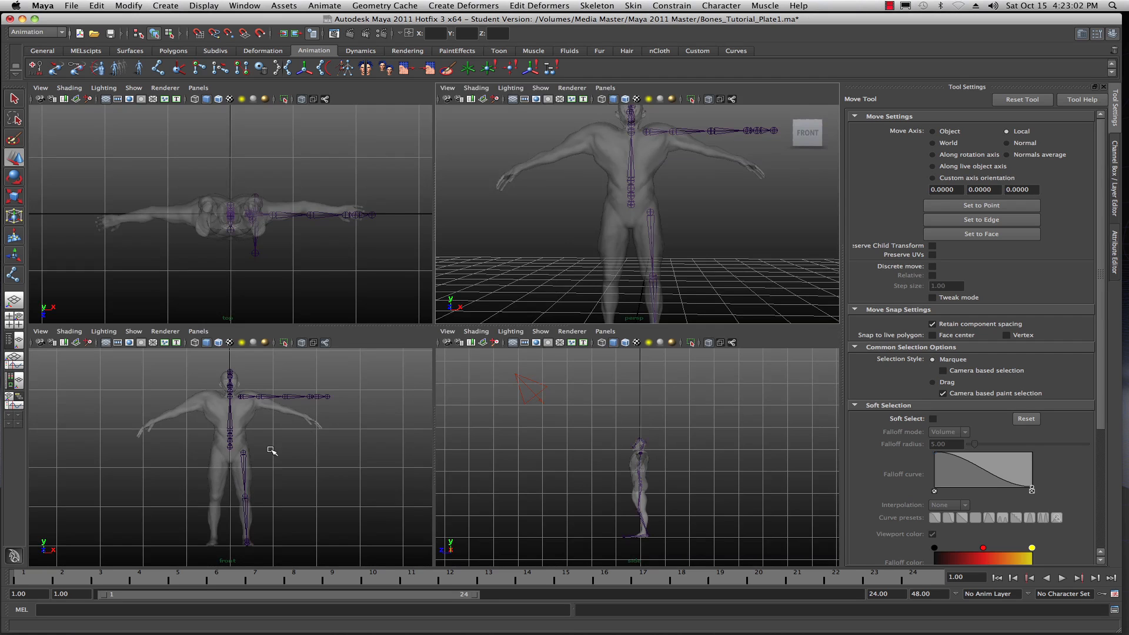
key("space")
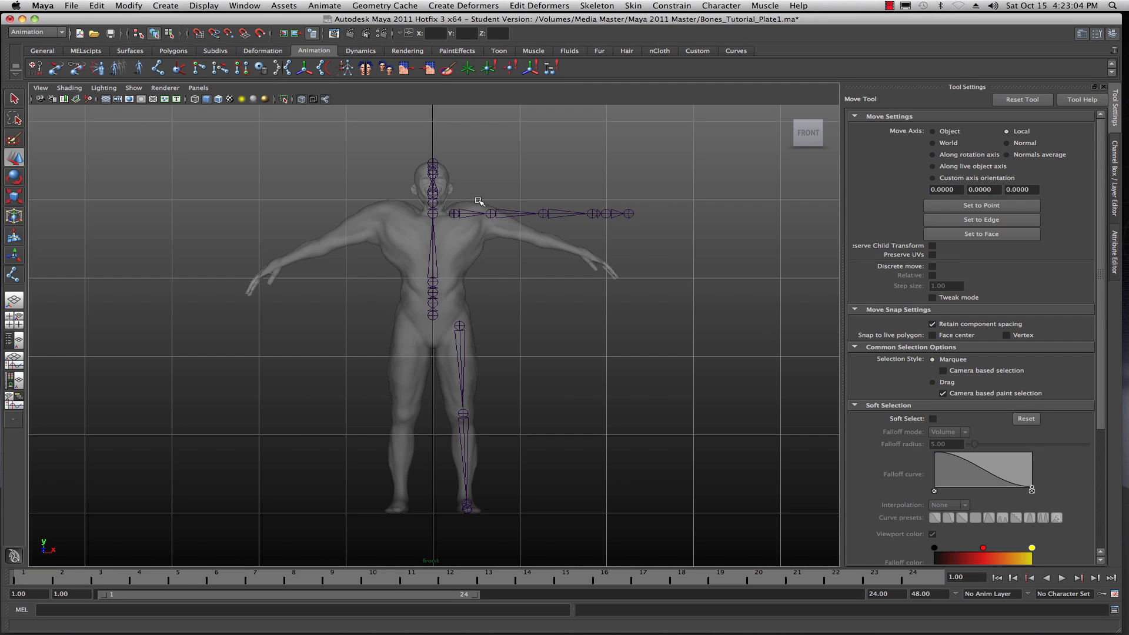
left_click(457, 215)
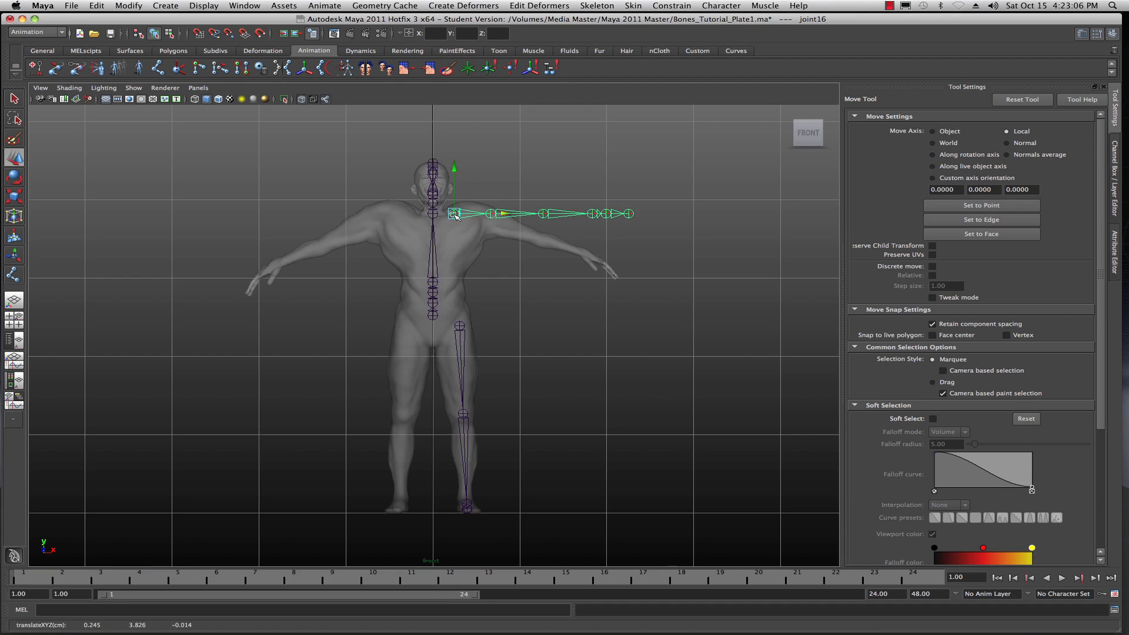
left_click(13, 178)
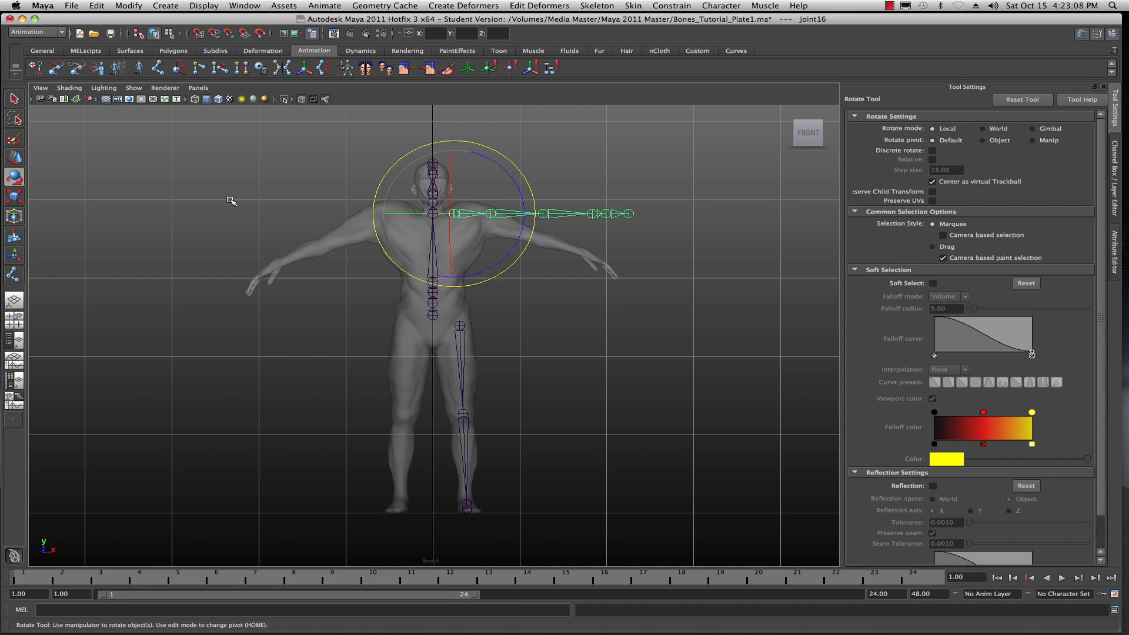
left_click_drag(509, 159, 515, 186)
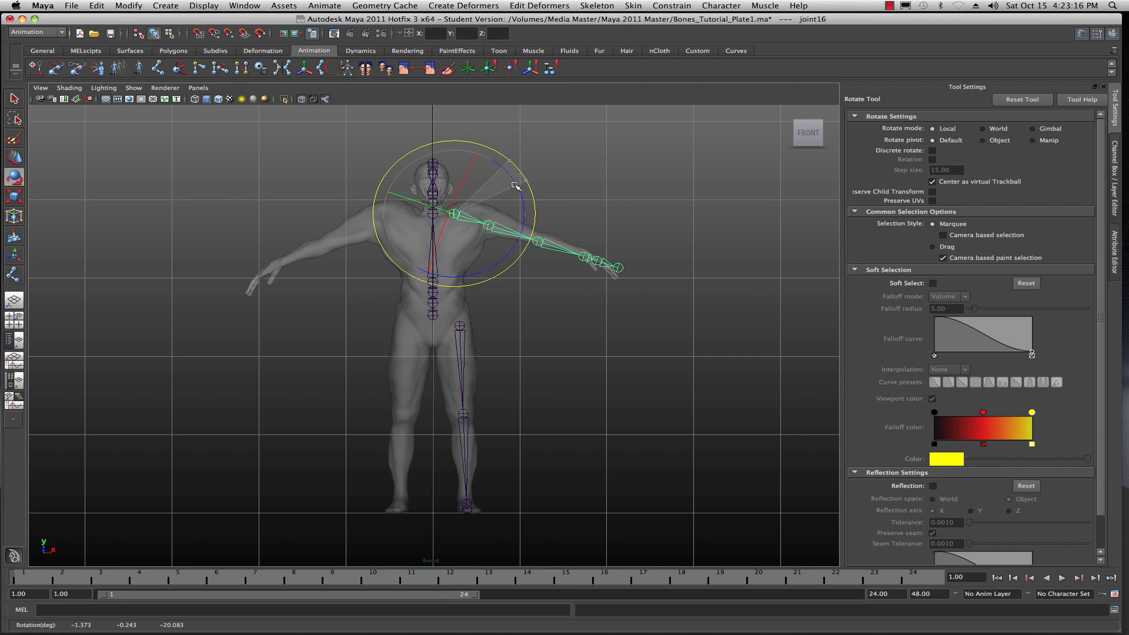
left_click_drag(515, 186, 517, 186)
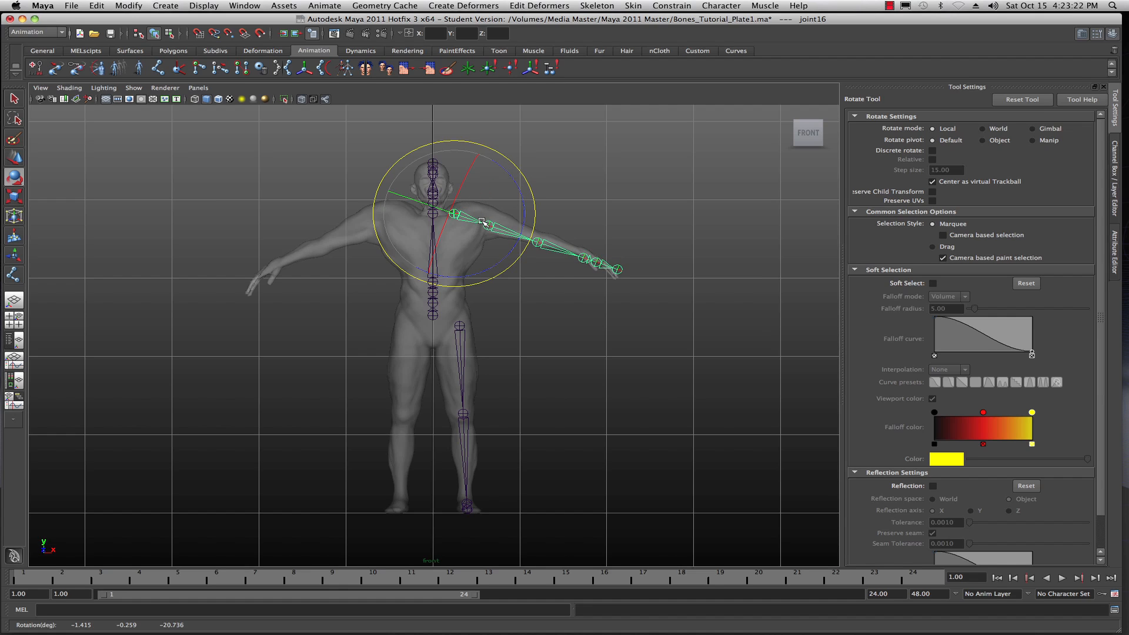
left_click(598, 344)
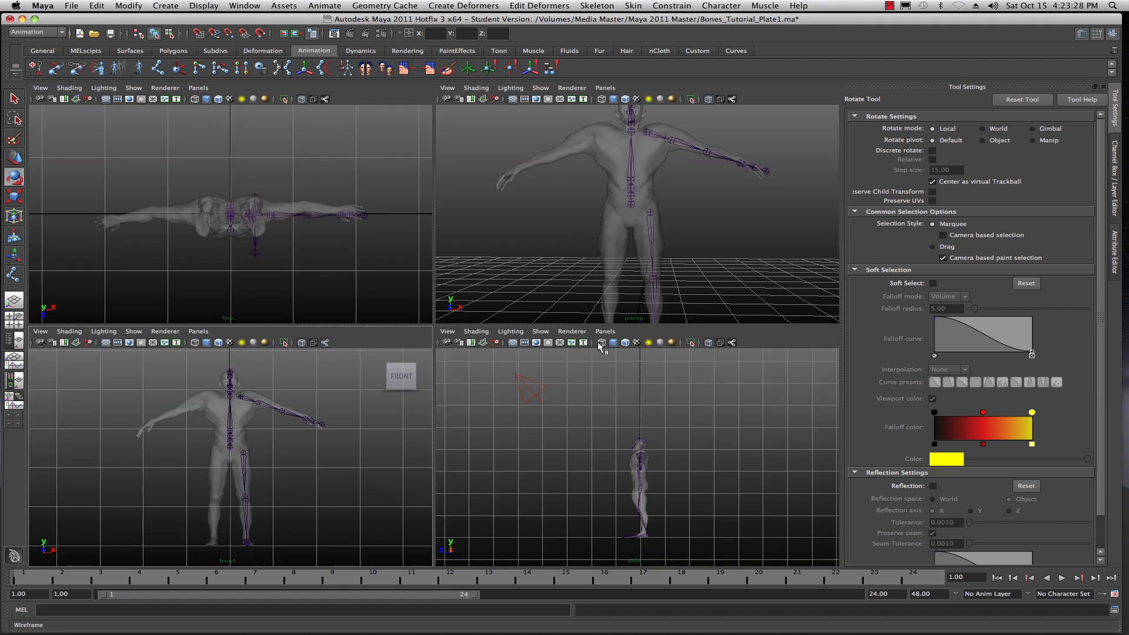
- Check the arm chain from several angles in the perspective view and rotate the left wrist joint downward to follow the hand
key("space")
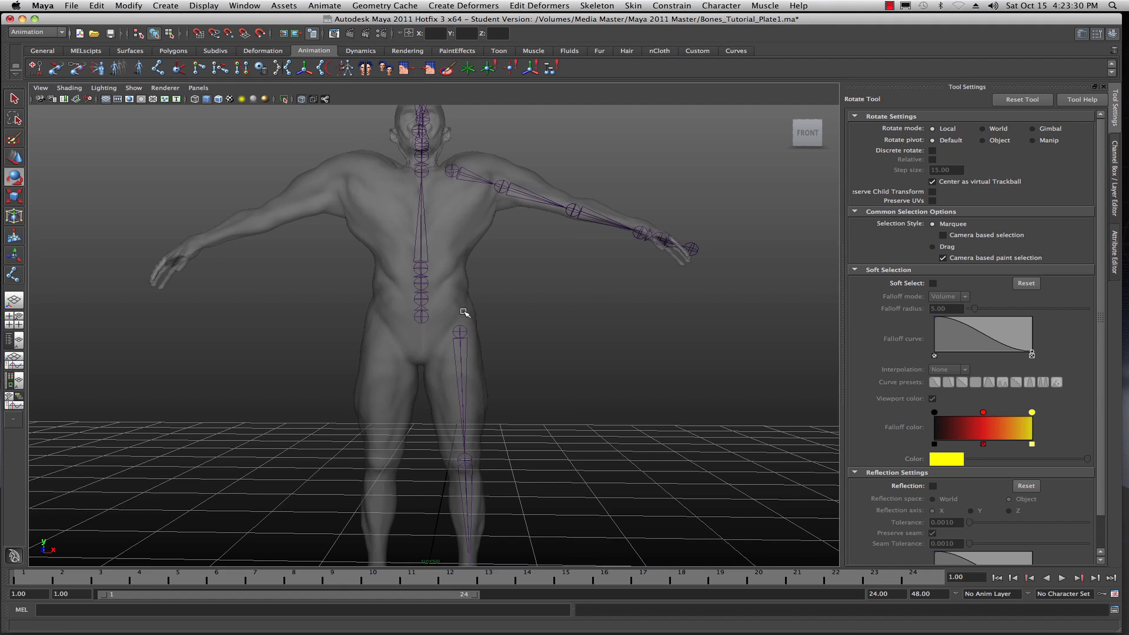
left_click_drag(484, 311, 354, 331, "alt")
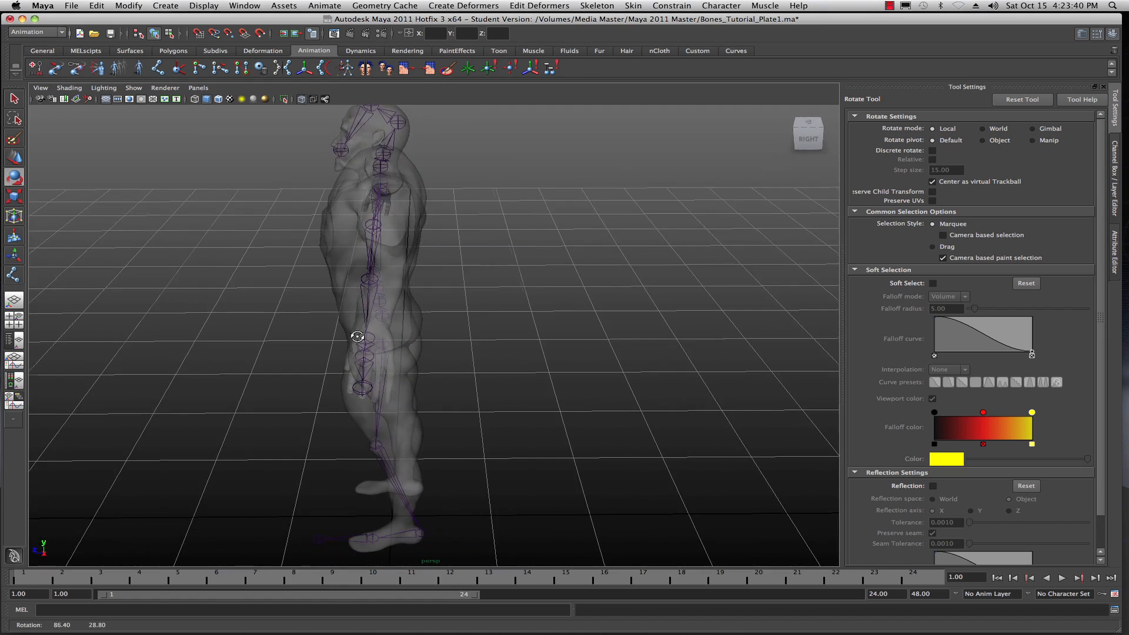
left_click_drag(363, 283, 436, 285, "alt")
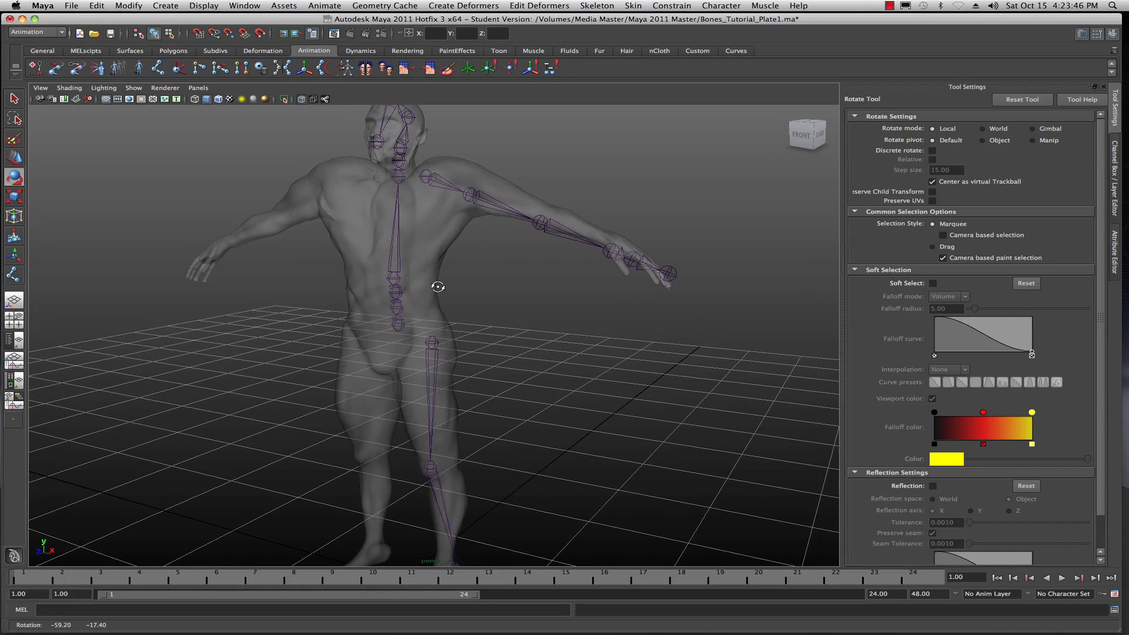
left_click(614, 249)
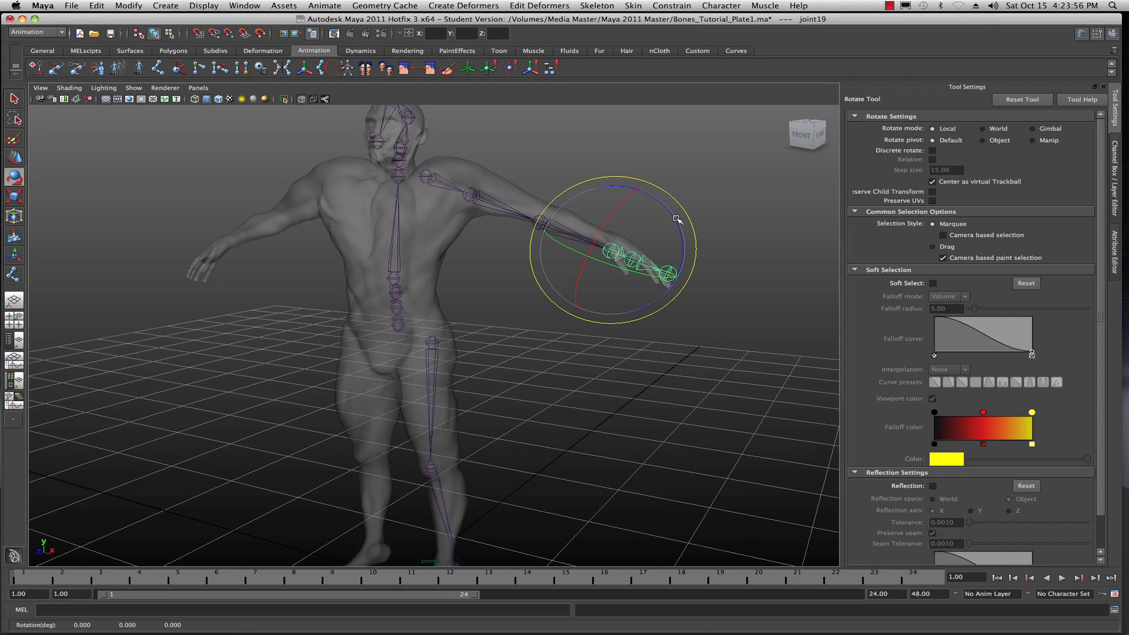
left_click_drag(681, 207, 675, 245)
scroll(655, 247, "up", 3)
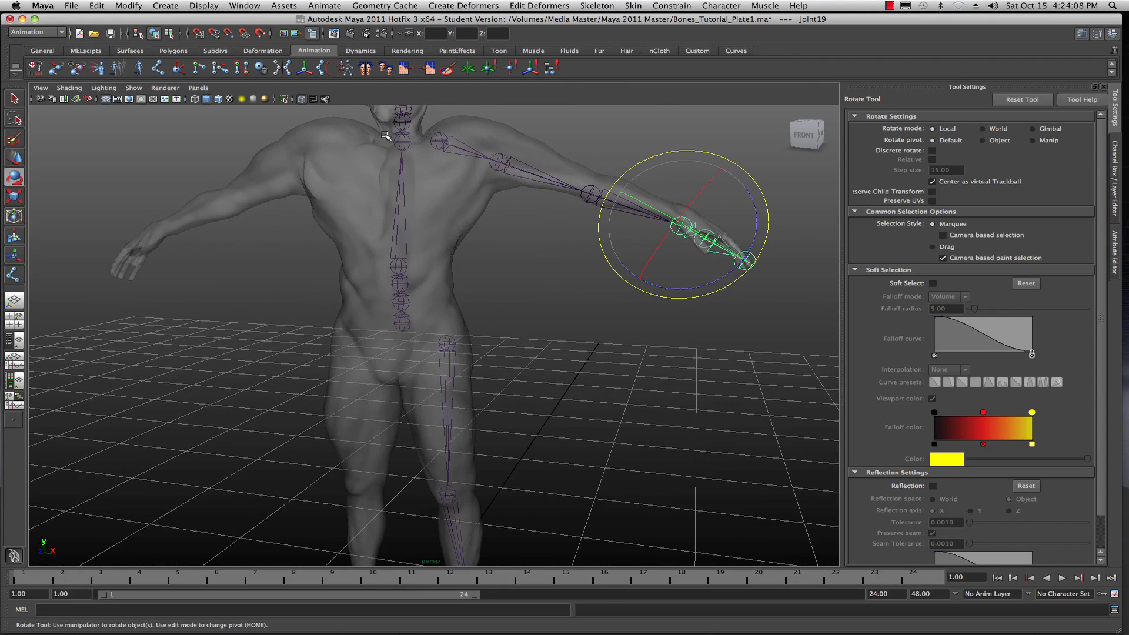
- Set the joint display scale to 0.15 and view the thinner skeleton from the character's side
left_click(194, 6)
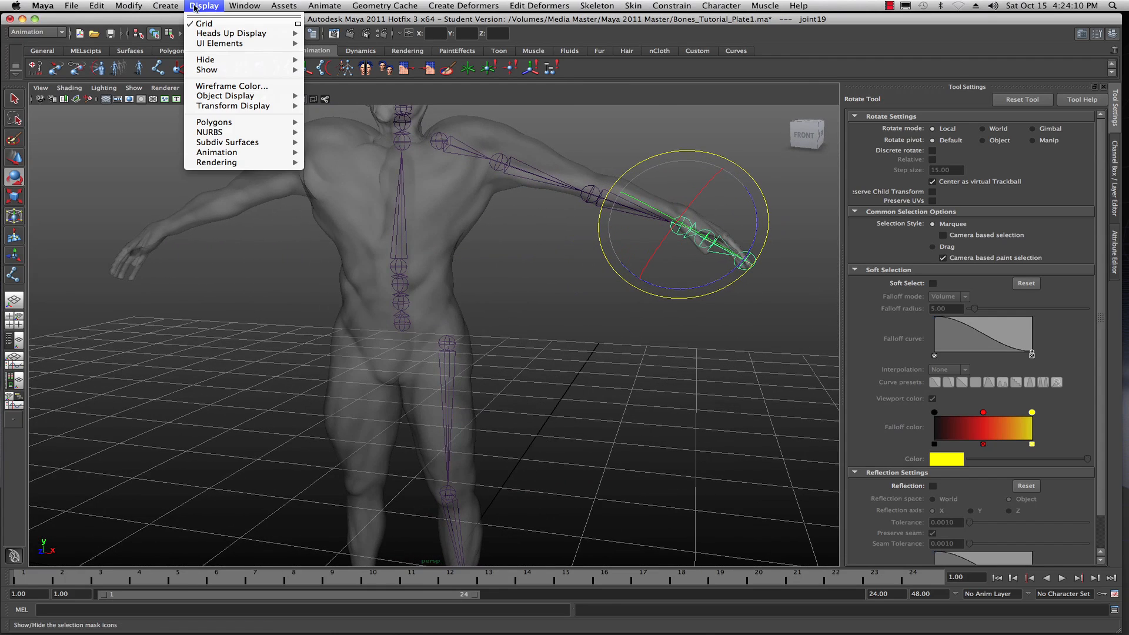
mouse_move(247, 153)
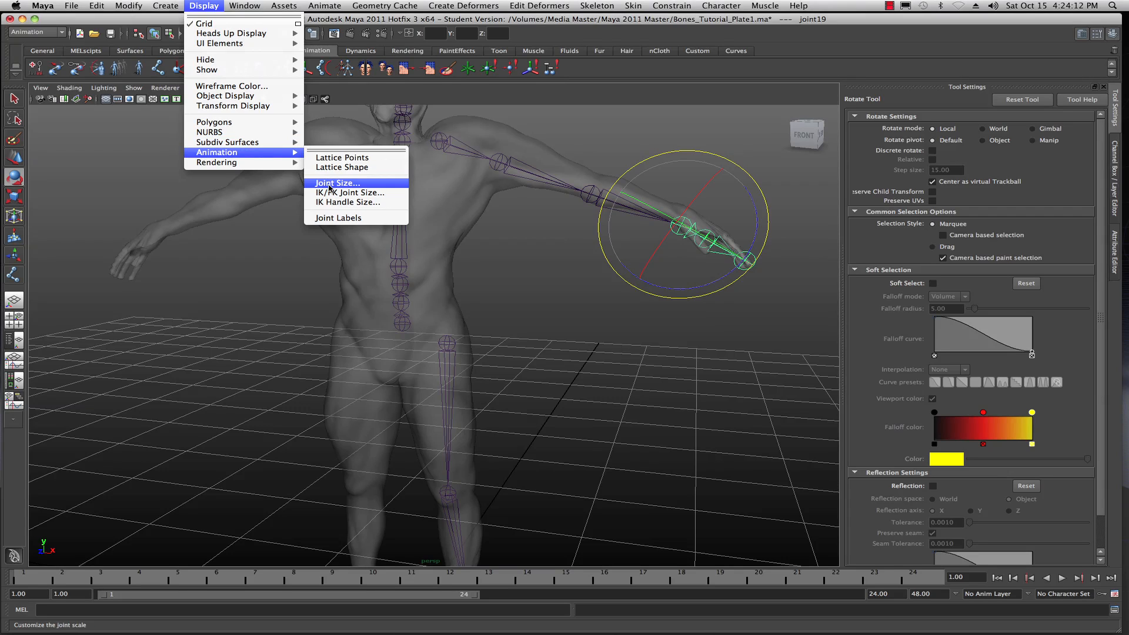
left_click(332, 184)
mouse_move(655, 241)
left_mouse_down()
mouse_move(773, 202)
mouse_move(913, 192)
left_mouse_up()
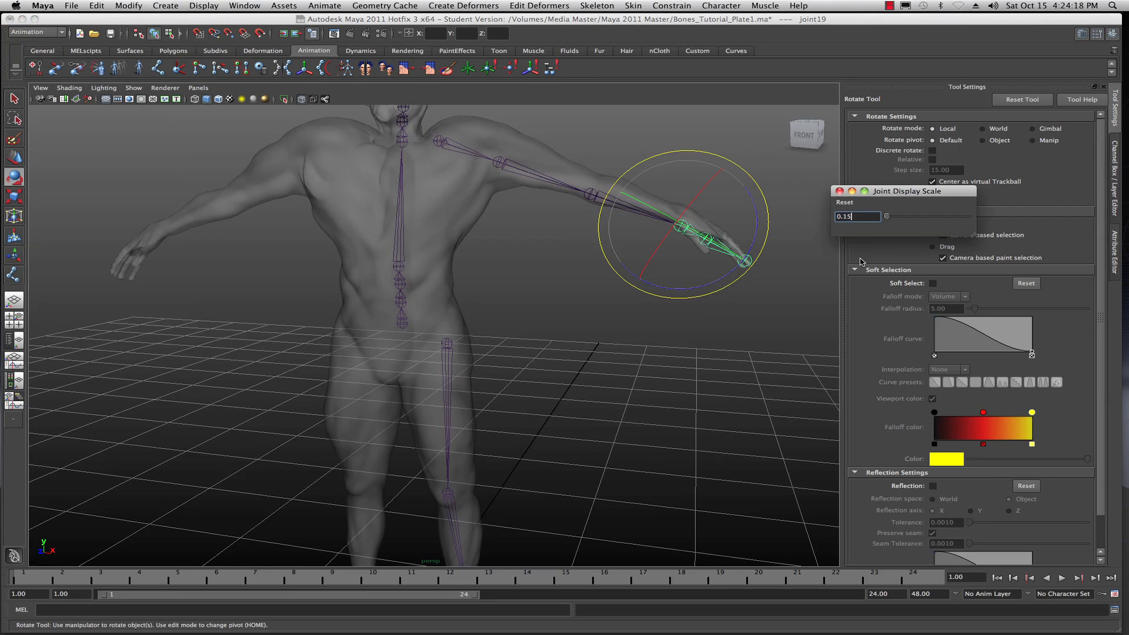
left_click_drag(563, 298, 469, 301, "alt")
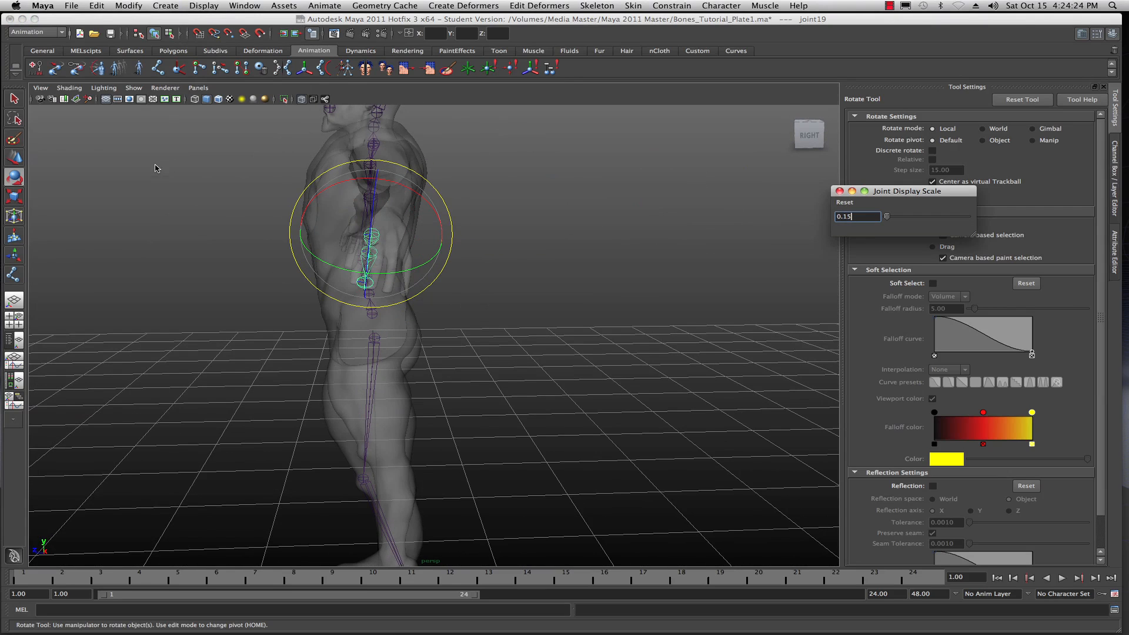
- Move the arm chain's root joint along its depth axis to a Z of about -0.067 to centre it in the shoulder area
left_click(14, 158)
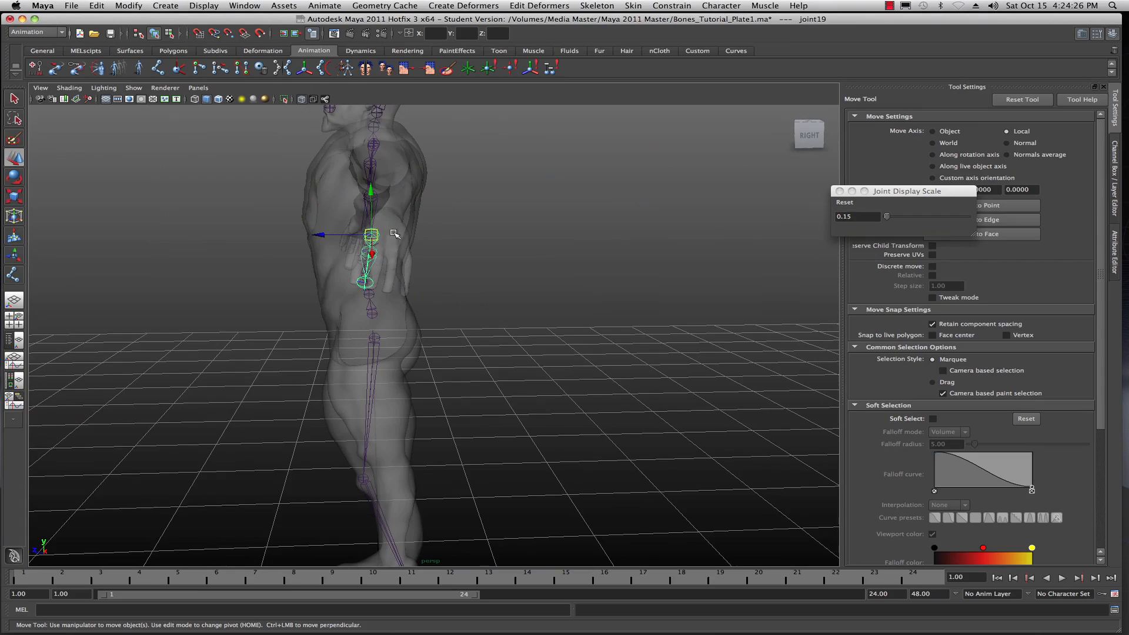
mouse_move(396, 289)
left_mouse_down("alt")
mouse_move(472, 284)
mouse_move(415, 321)
mouse_move(404, 304)
left_mouse_up("alt")
left_click(424, 139)
left_click_drag(316, 201, 318, 202)
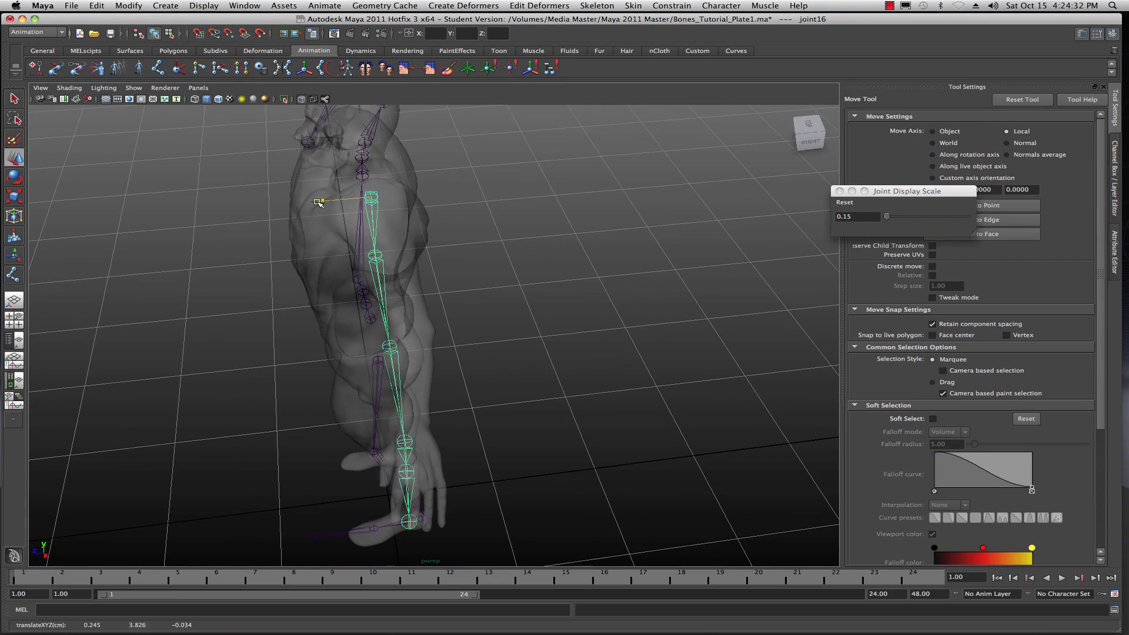
mouse_move(280, 276)
left_mouse_down("alt")
mouse_move(353, 264)
mouse_move(286, 266)
left_mouse_up("alt")
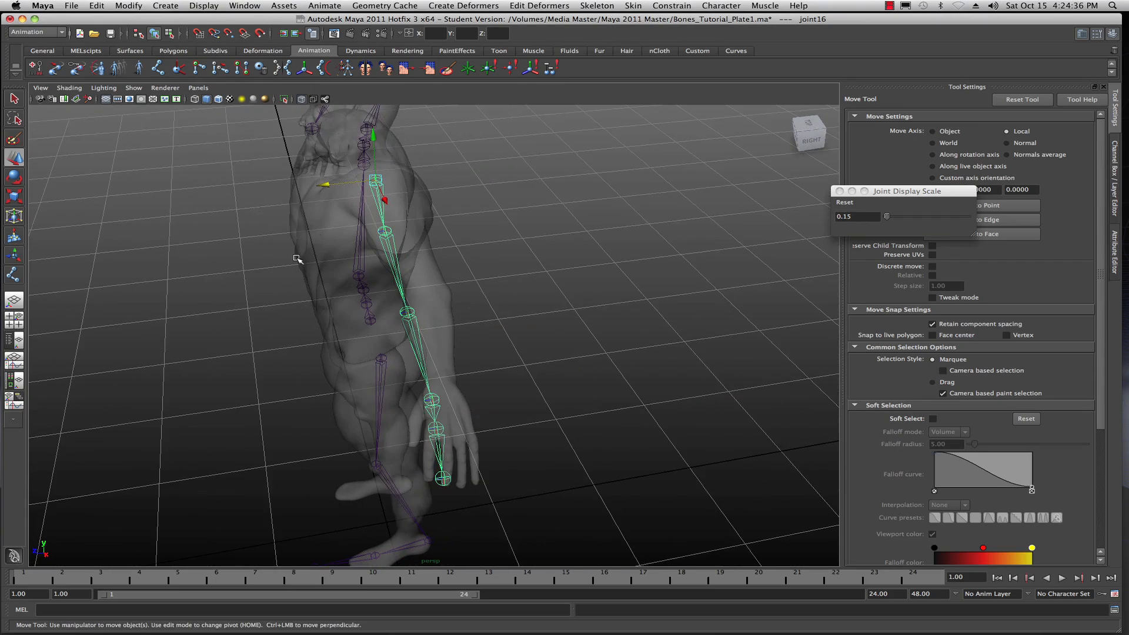
left_click_drag(333, 190, 339, 189)
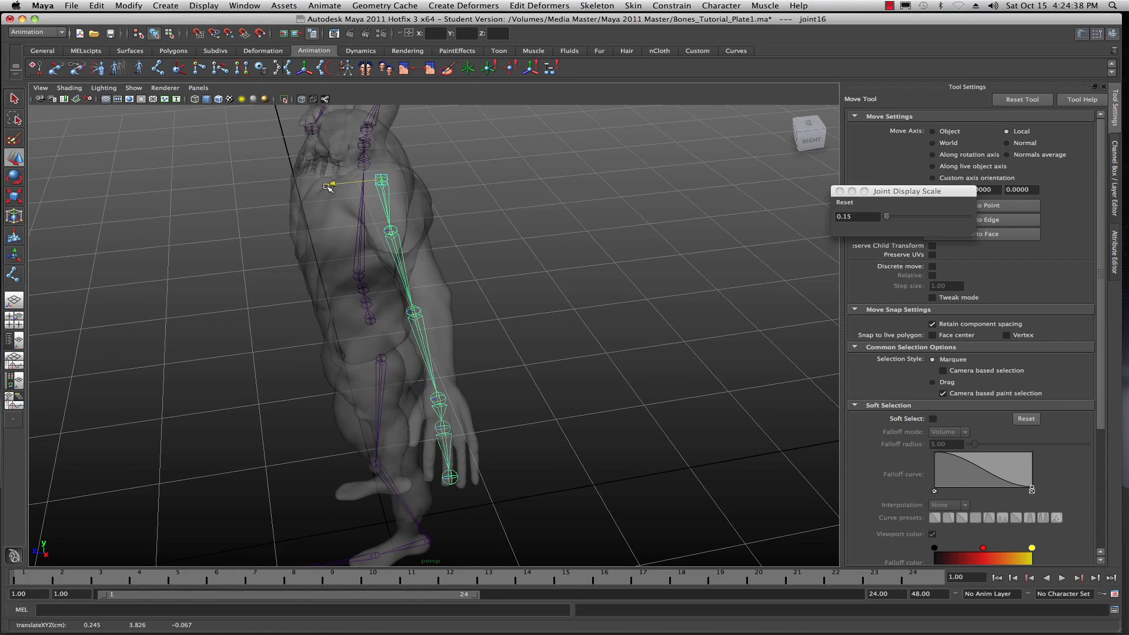
- Rotate the left shoulder joint about its local Y axis by about 9.2° so the arm bones follow the mesh
left_click(394, 233)
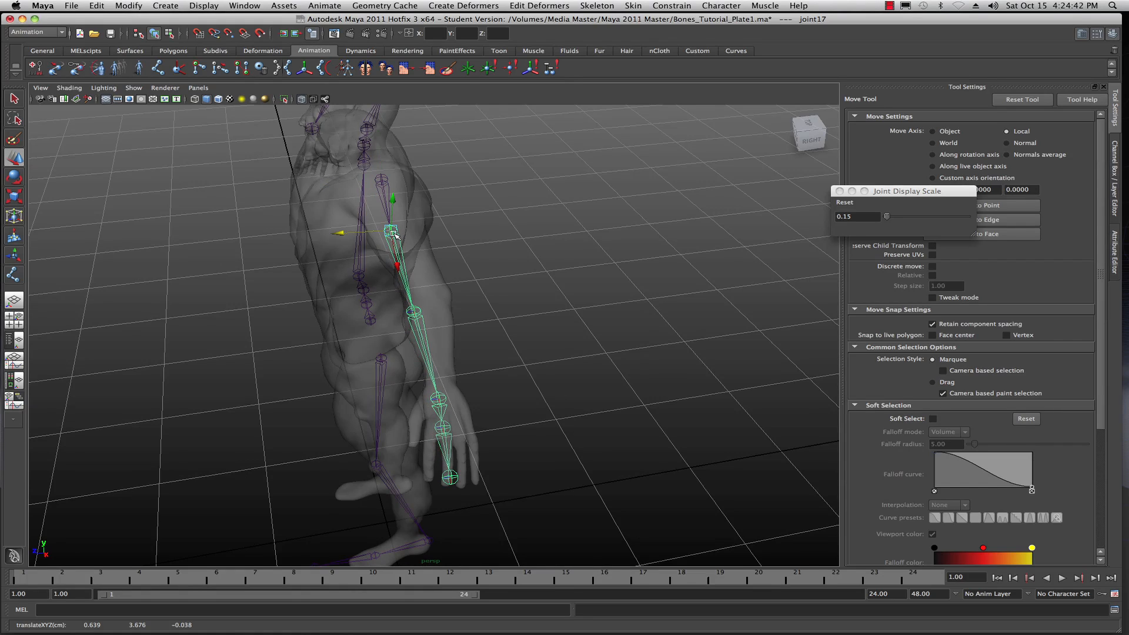
key("e")
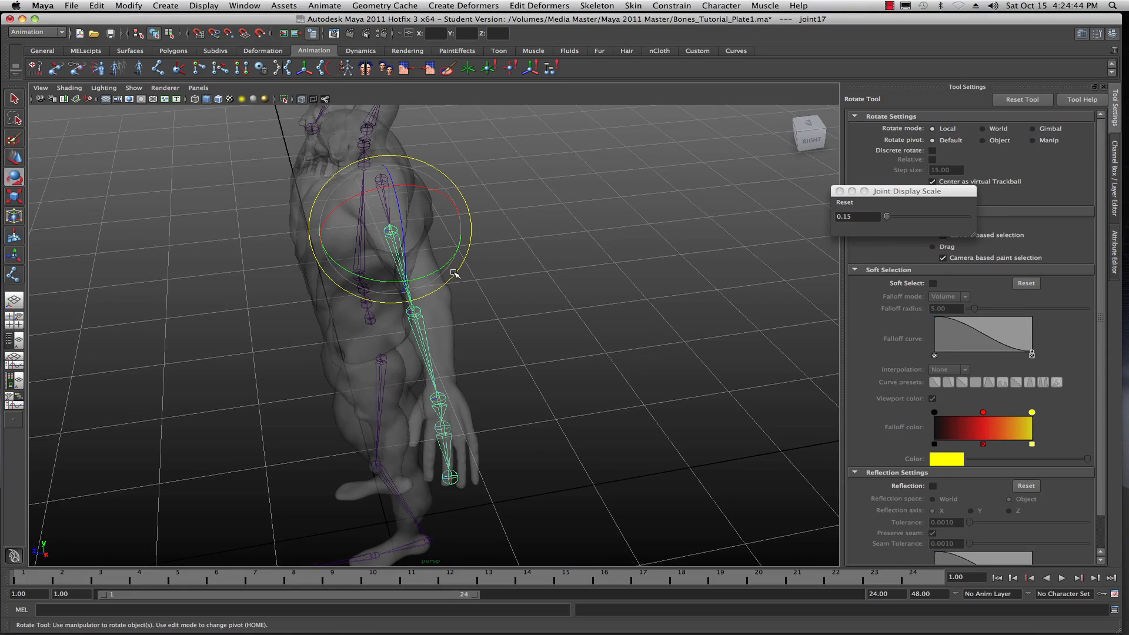
left_click_drag(434, 294, 535, 305, "alt")
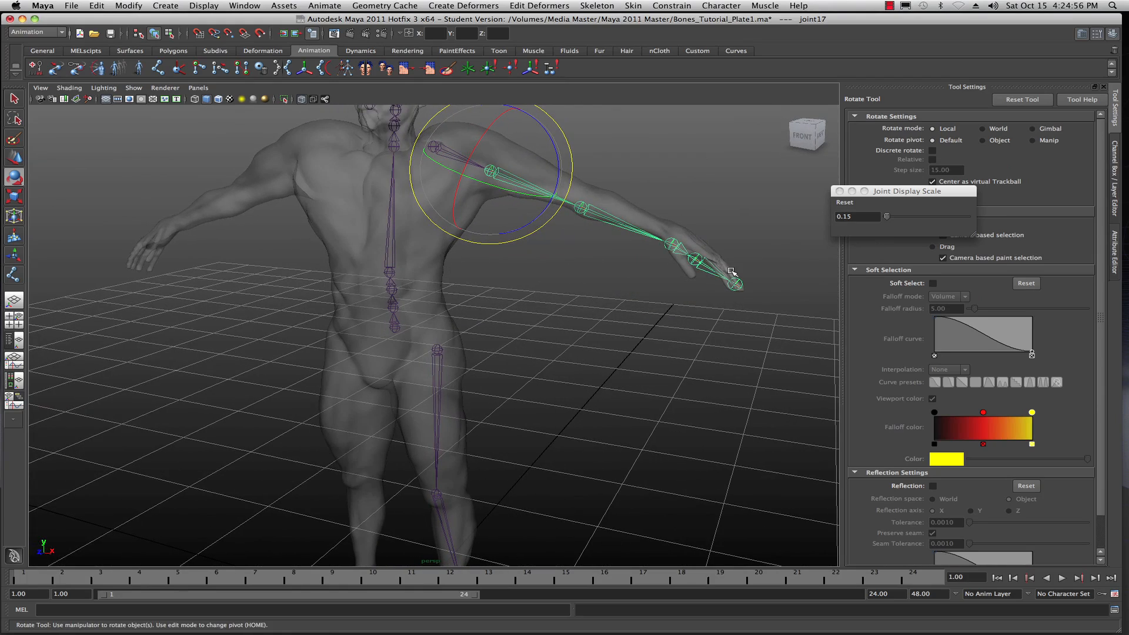
left_click_drag(533, 196, 432, 275)
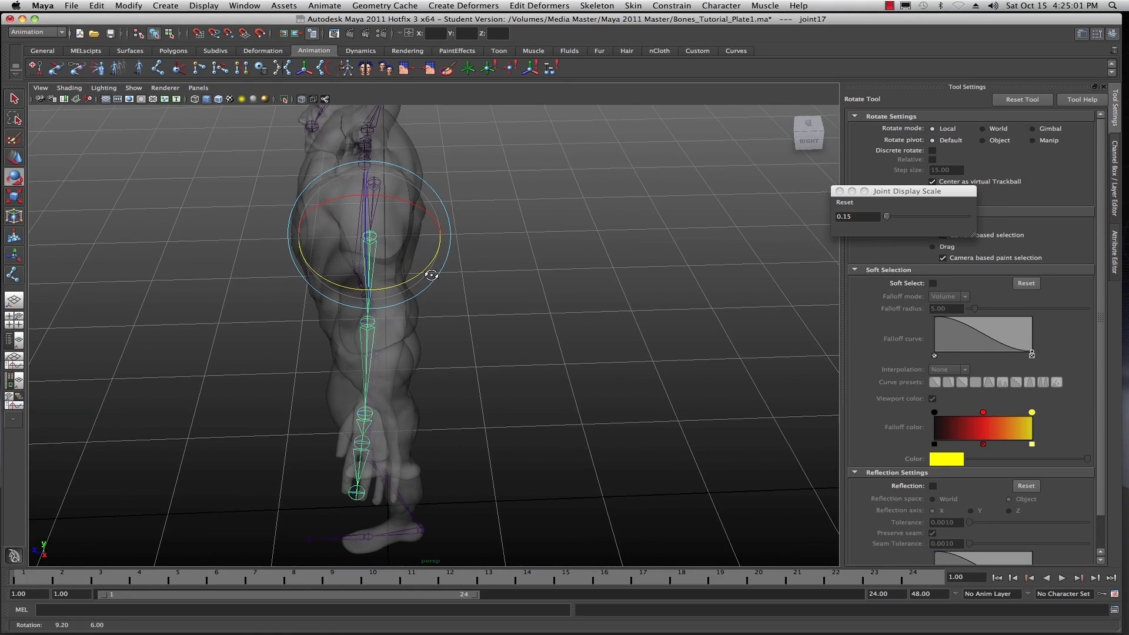
- Move the left upper-arm joint slightly upward along its local Y axis to fit the shoulder
key("w")
left_click(318, 235)
left_click_drag(269, 264, 398, 247, "alt")
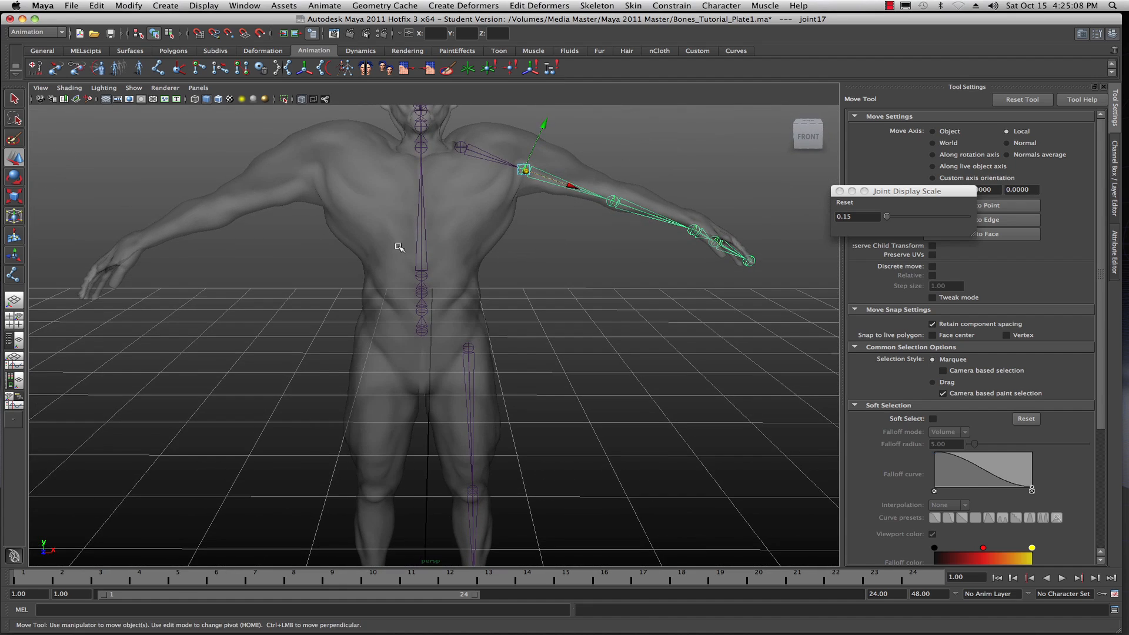
left_click_drag(544, 127, 547, 117)
left_click_drag(579, 261, 579, 253, "alt")
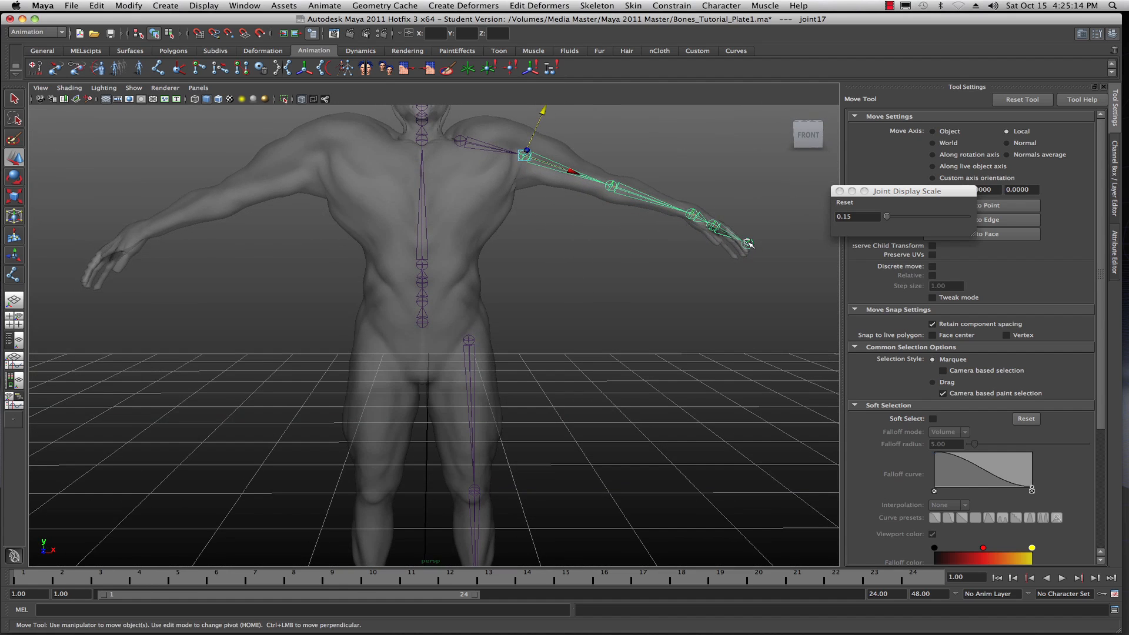
- Move the end joint of the left hand slightly down along its local Y axis into the fingers, and deselect it
left_click(750, 243)
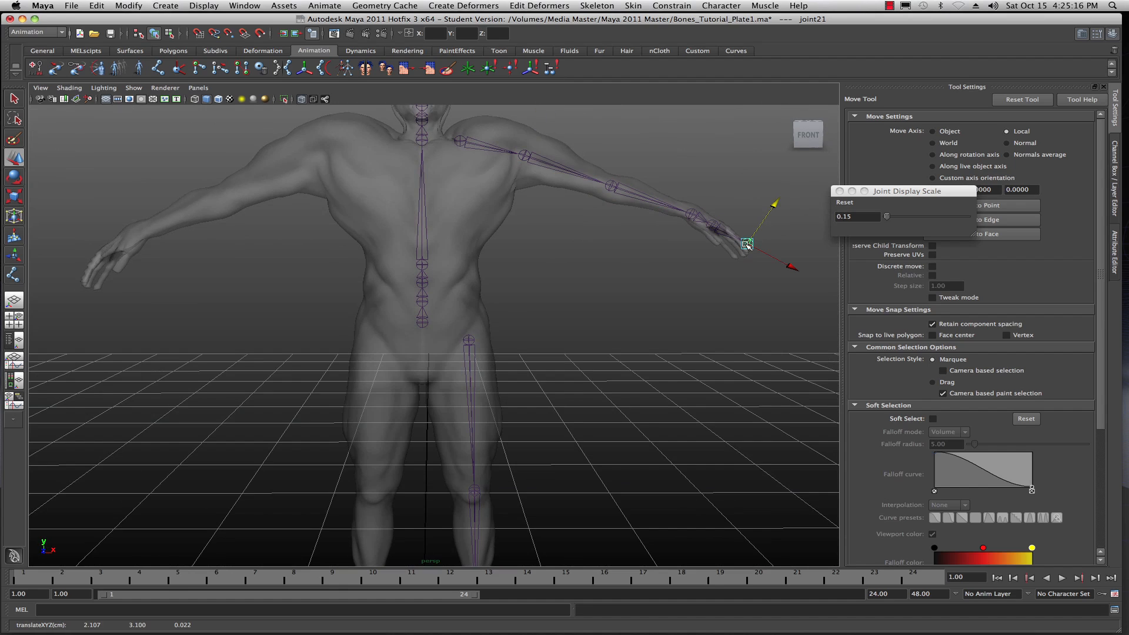
left_click_drag(765, 214, 763, 221)
left_click(585, 357)
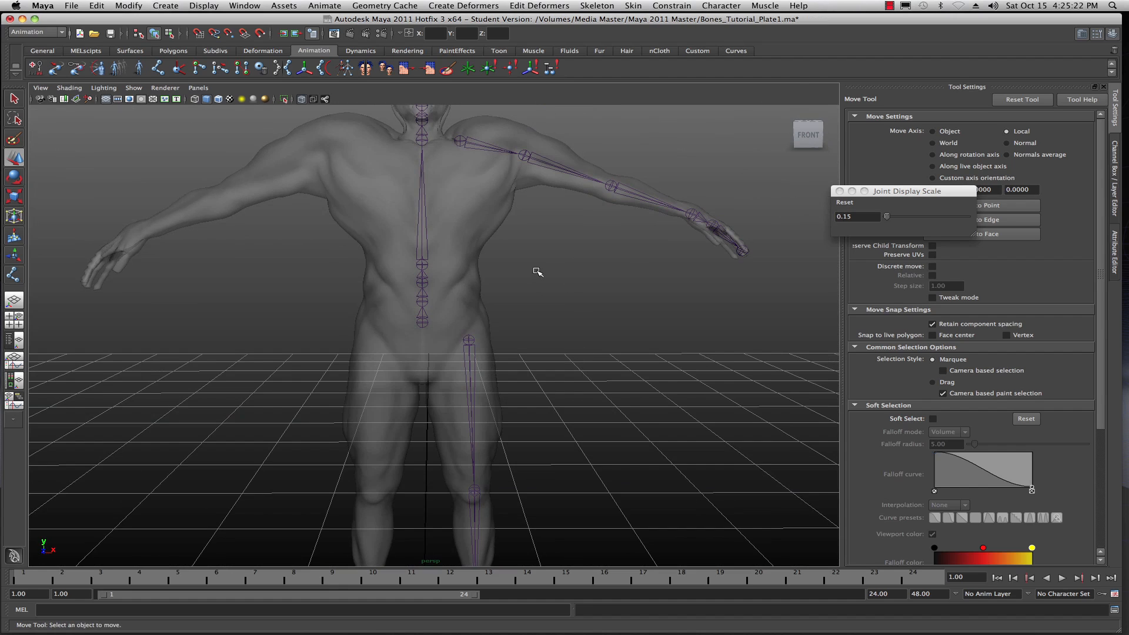
key("space")
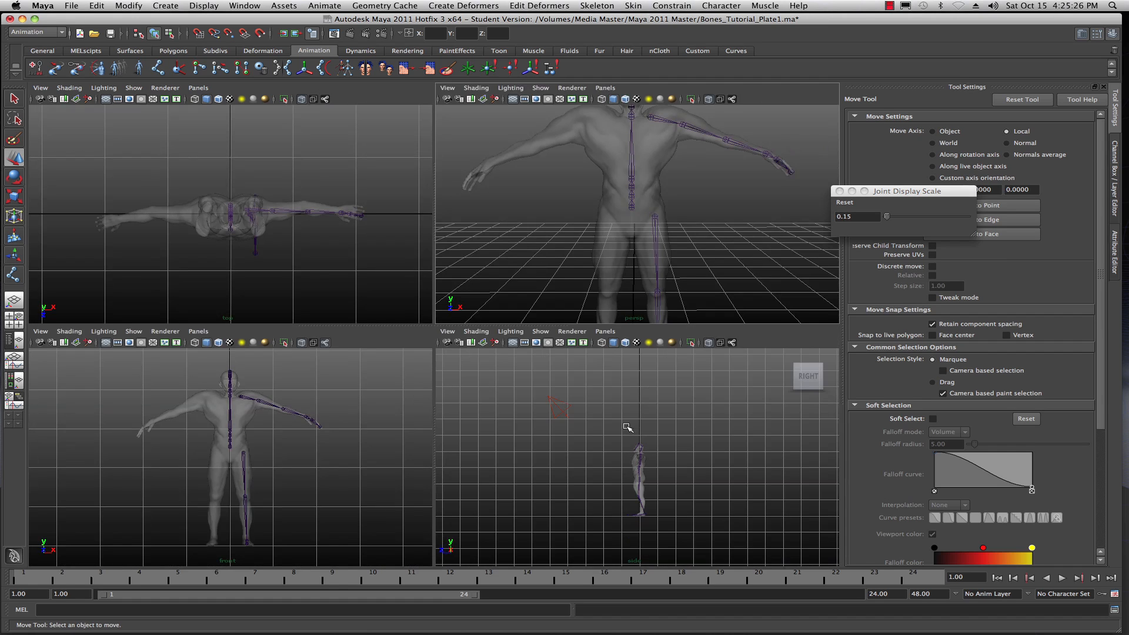
scroll(627, 431, "up", 4)
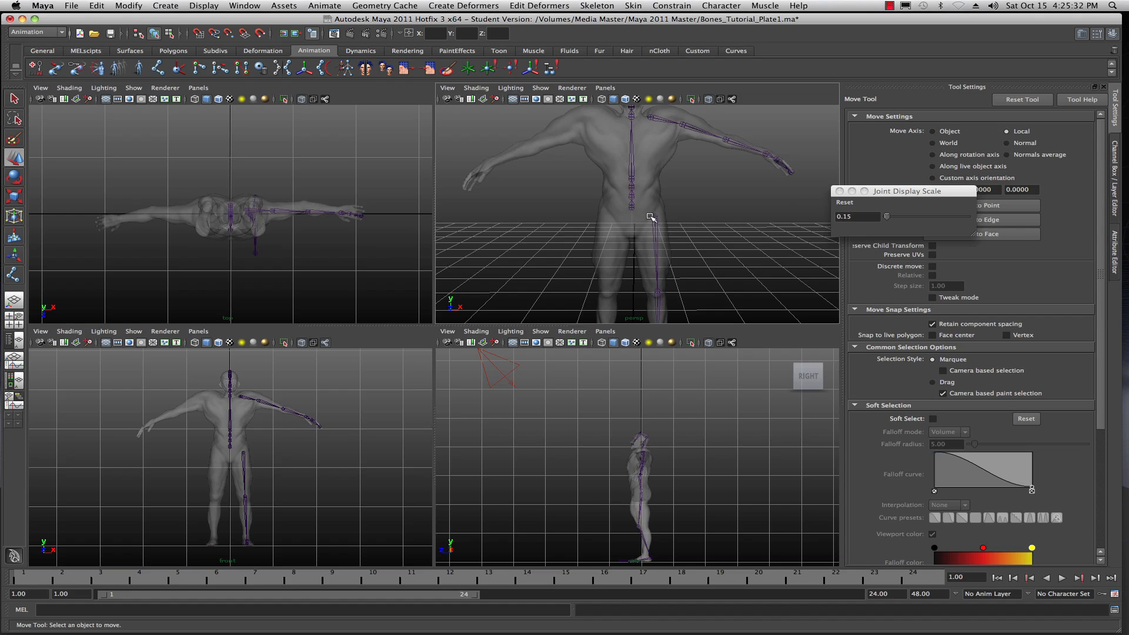
key("space")
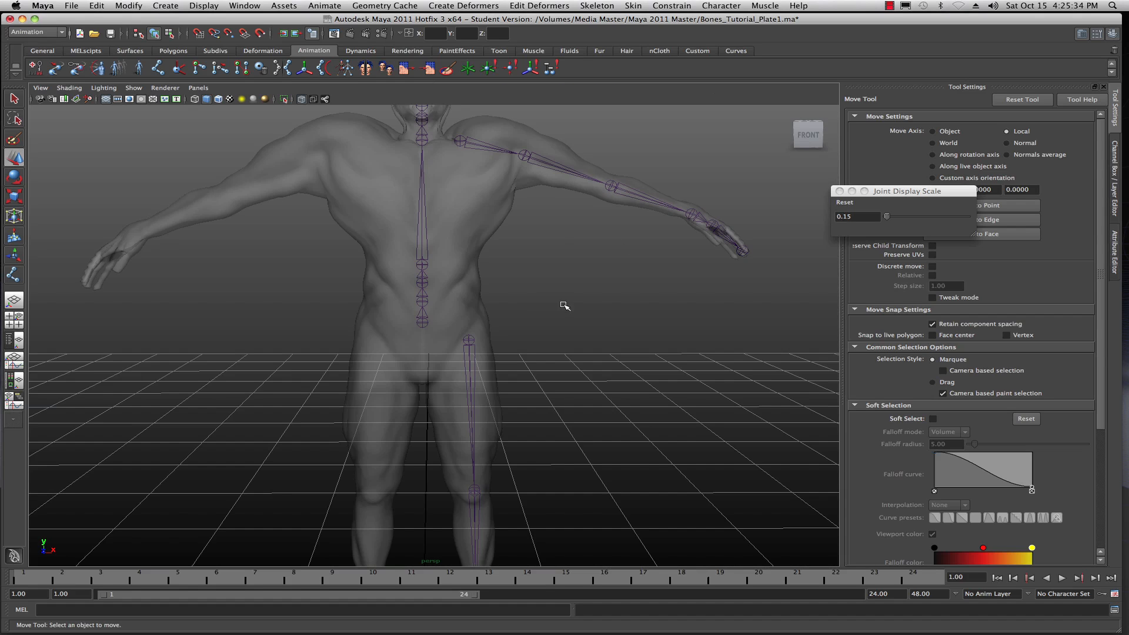
left_click_drag(569, 297, 569, 291, "alt")
scroll(570, 290, "down", 2)
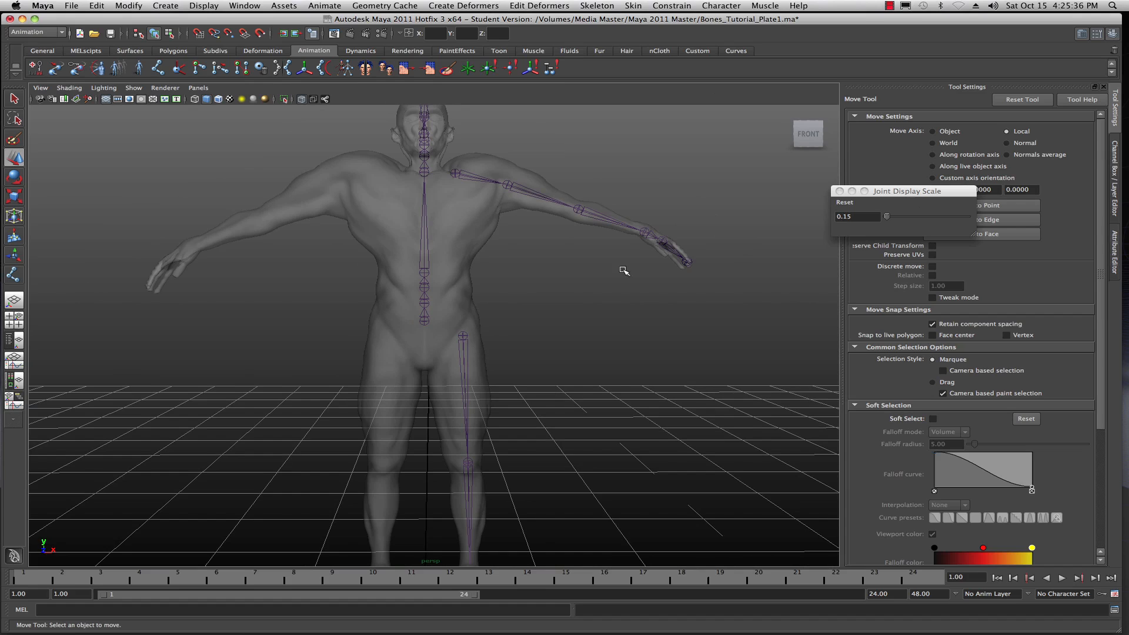
- Open the Outliner and expand the joint16 hierarchy down to joint21
left_click_drag(1060, 66, 952, 64)
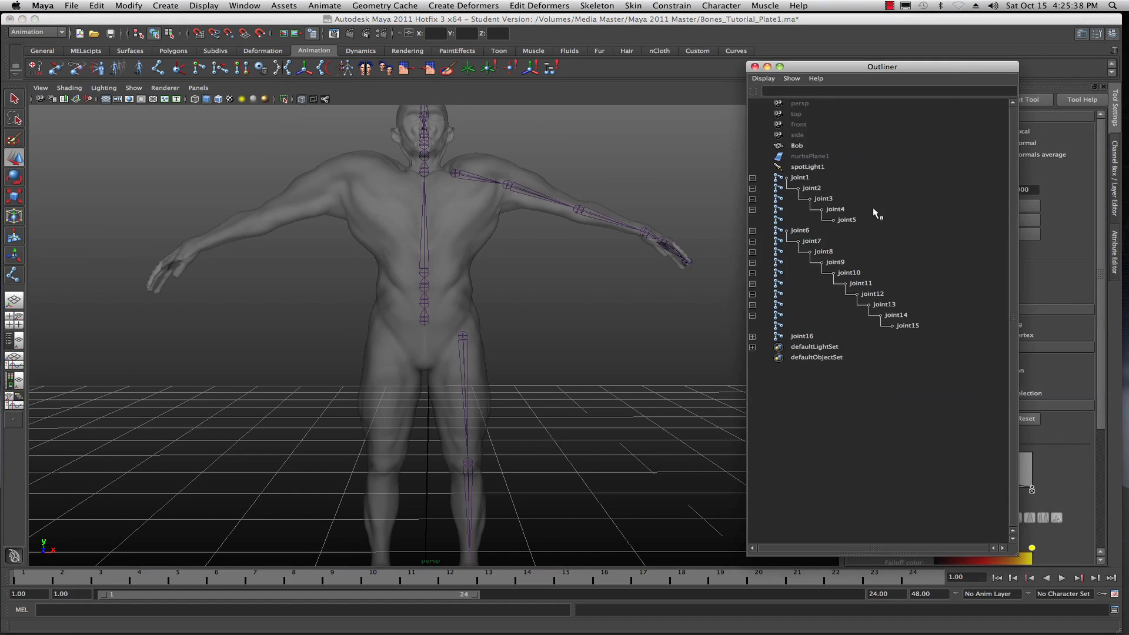
left_click(753, 337)
left_click(752, 347)
left_click(753, 358)
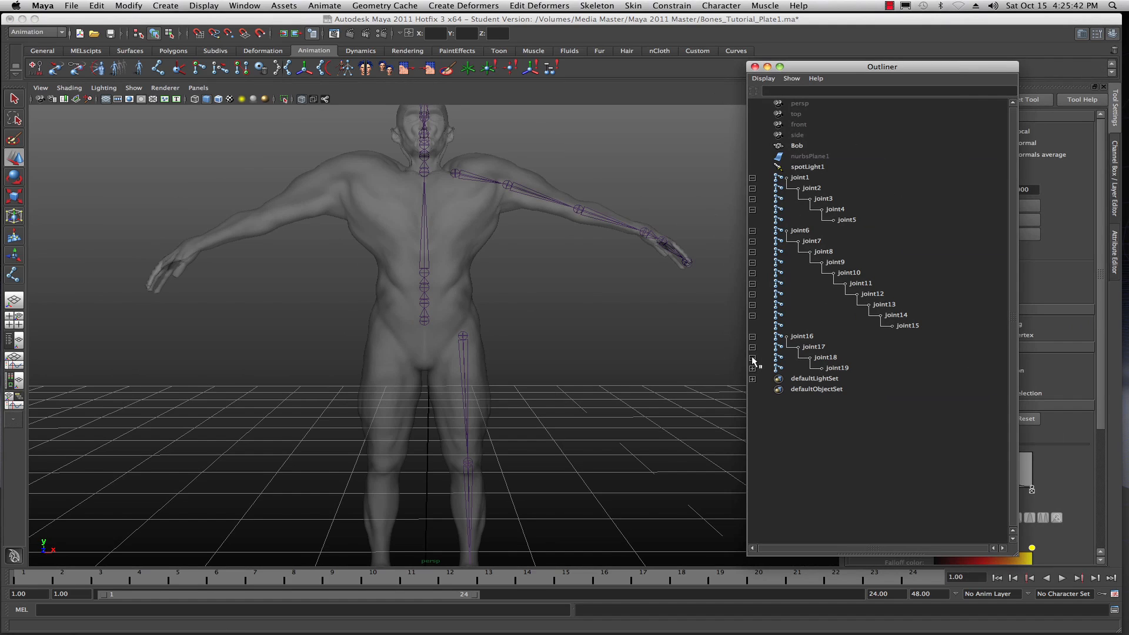
left_click(753, 368)
left_click(752, 379)
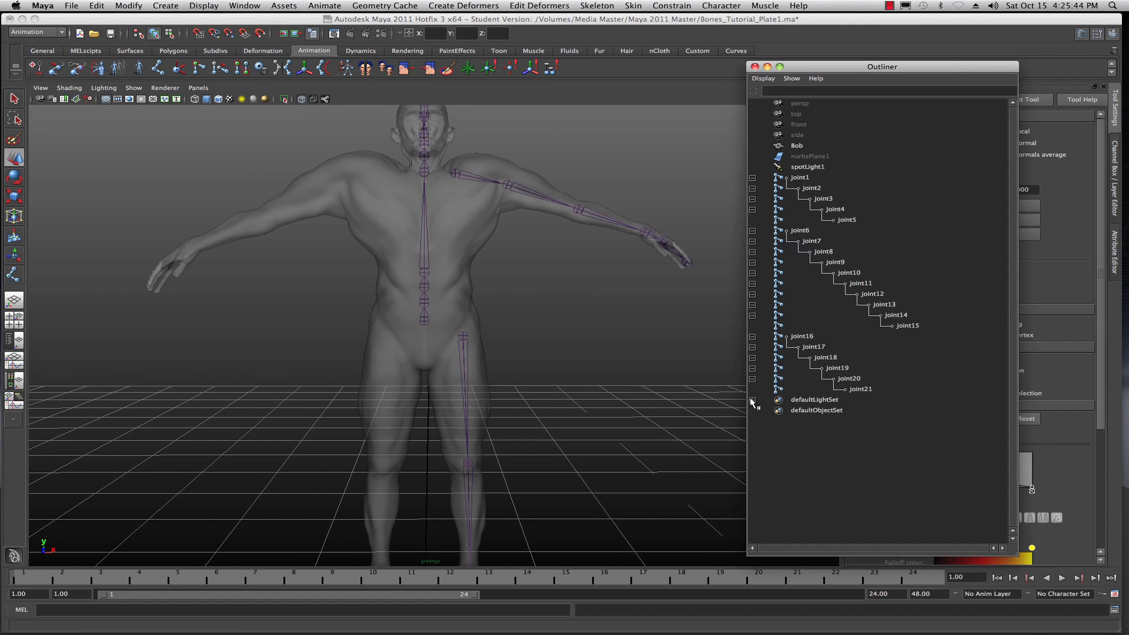
- Rename joint1 to LeftUpLeg and its child joint2 to LeftLeg in the Outliner
left_click(800, 178)
double_click(800, 179)
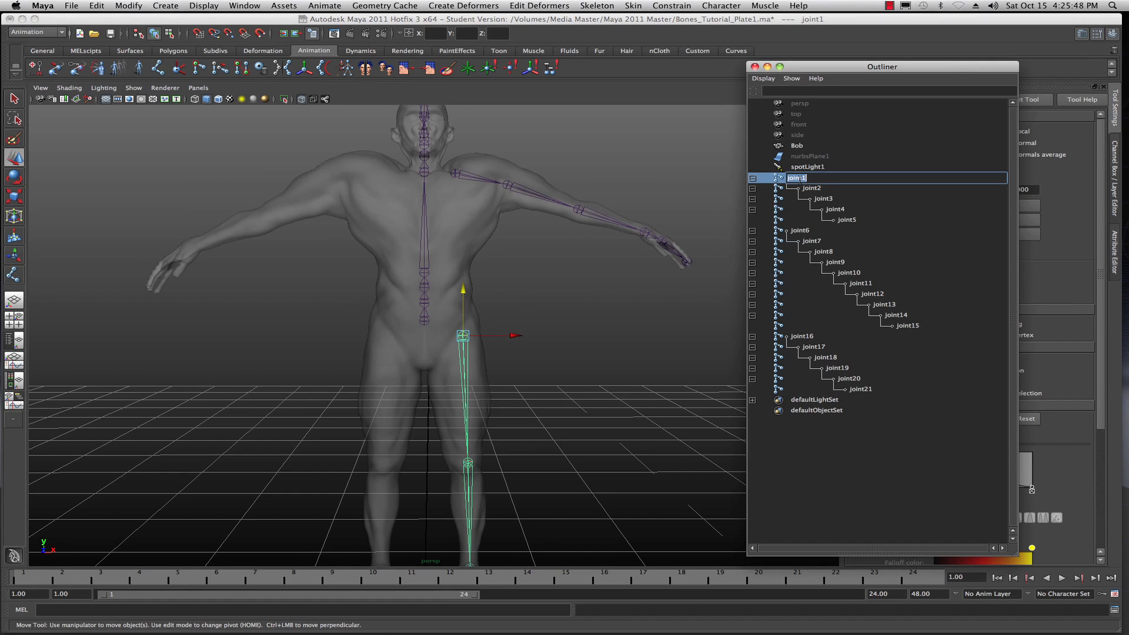
type("Le")
double_click(810, 189)
type("Leg")
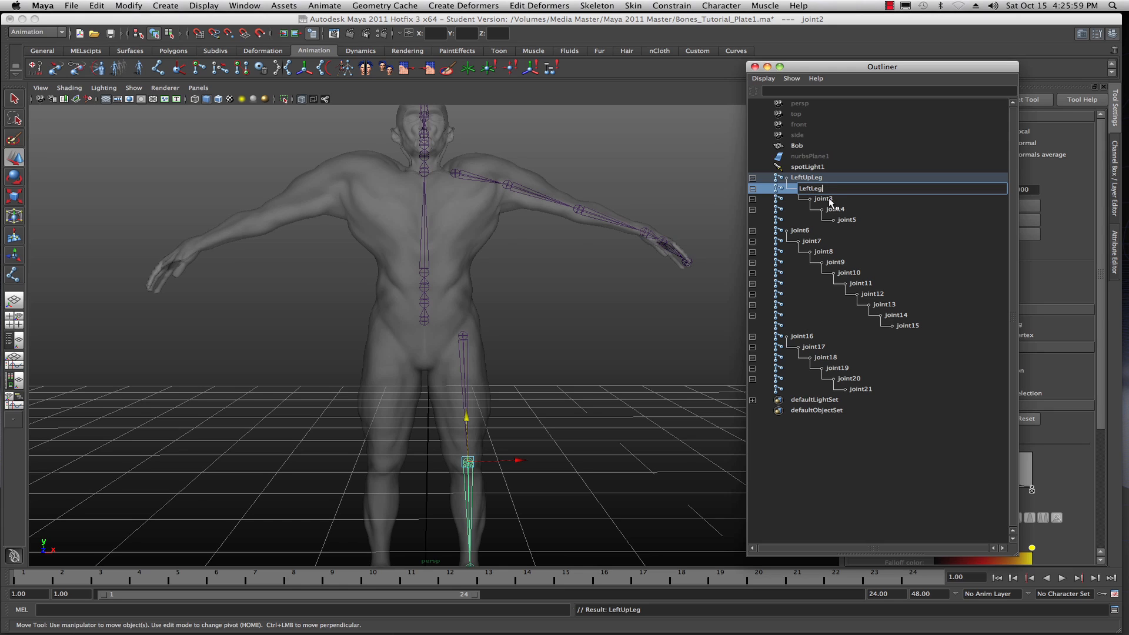
- Rename joint3, at the left ankle, to LeftFoot
left_click(830, 200)
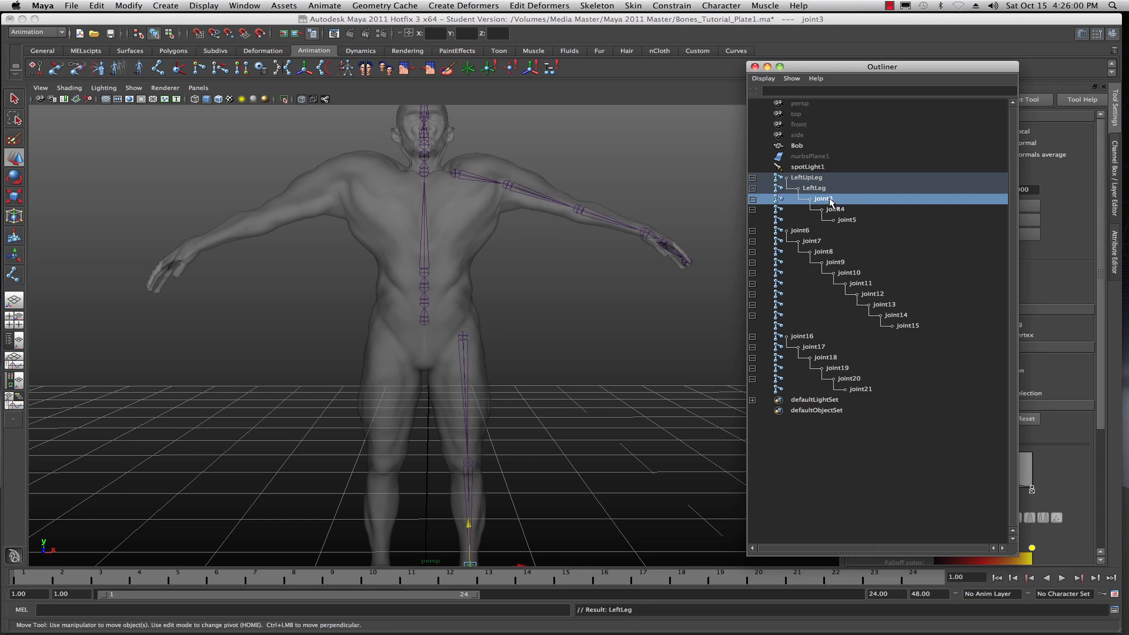
double_click(828, 201)
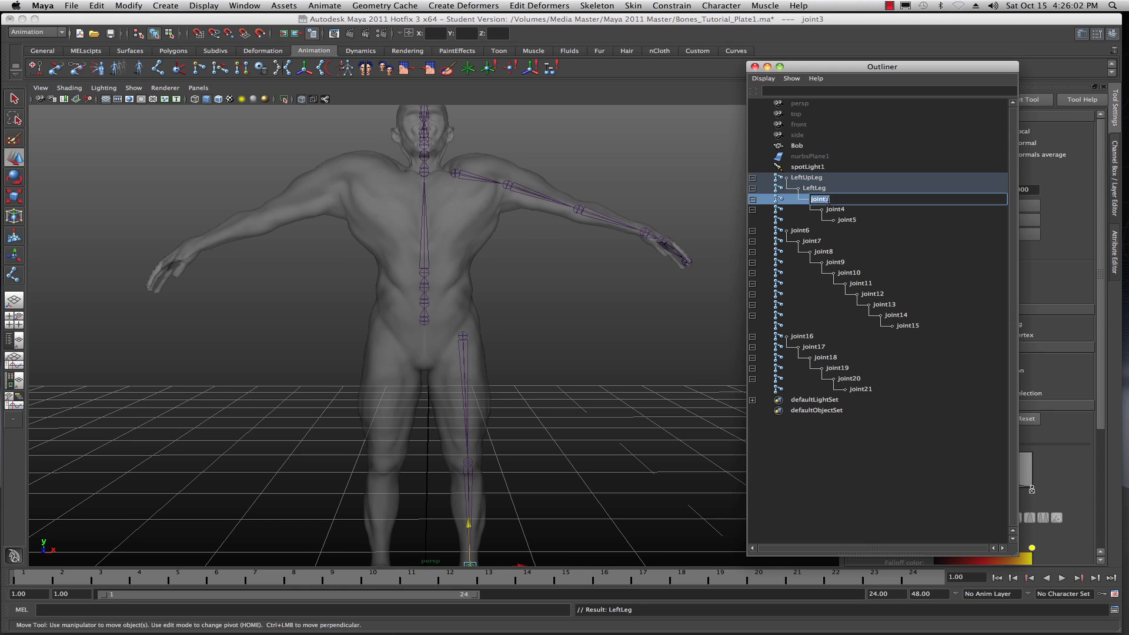
type("LeftFoot")
- Rename joint4 to LegToeBase and joint5 to LeftToeEnd at the end of the leg chain
left_click(831, 210)
double_click(831, 210)
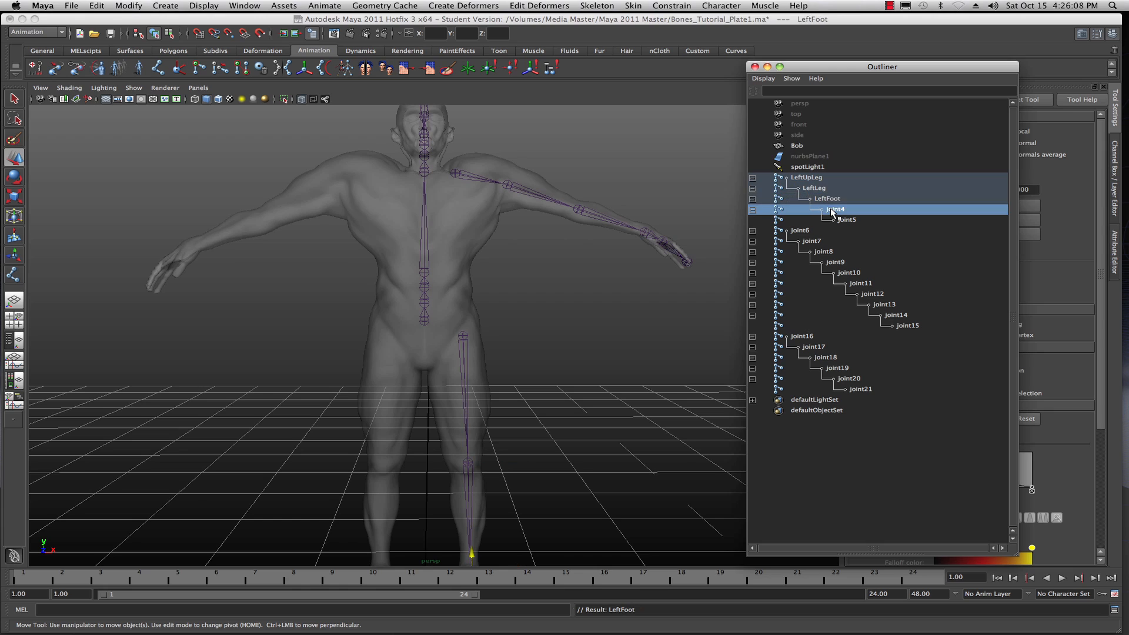
type("LegT")
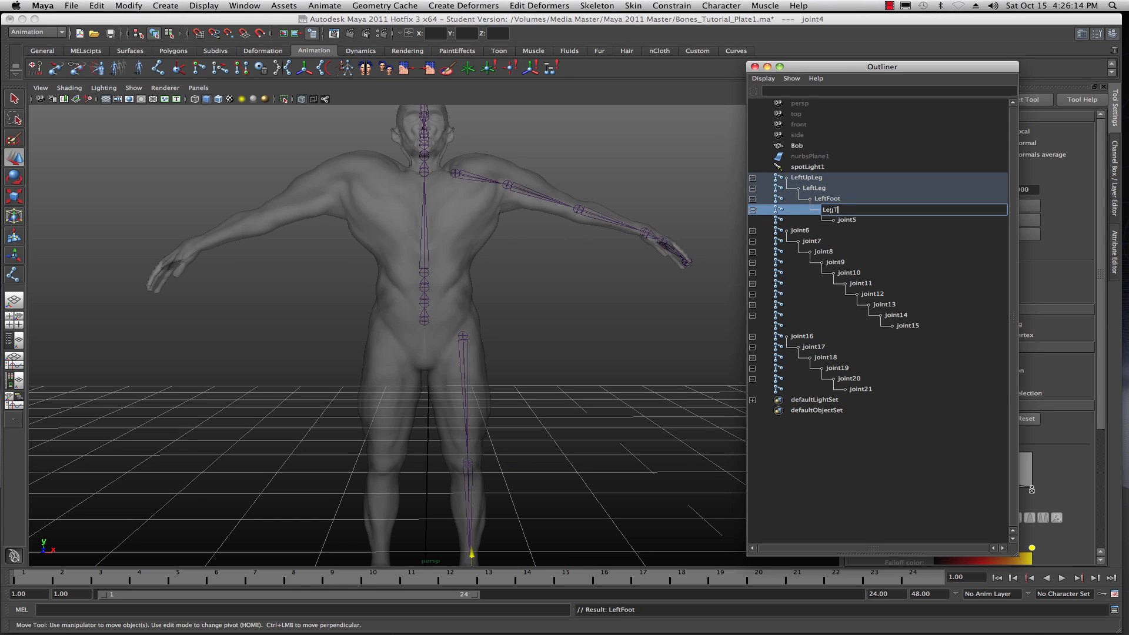
type("eftToeBase")
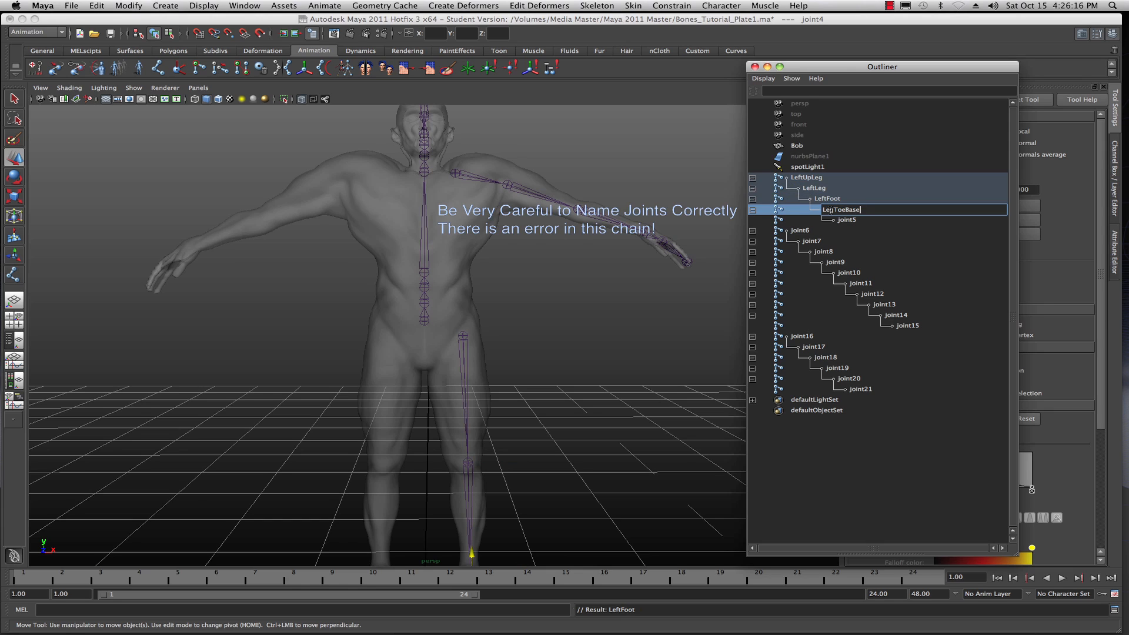
double_click(841, 219)
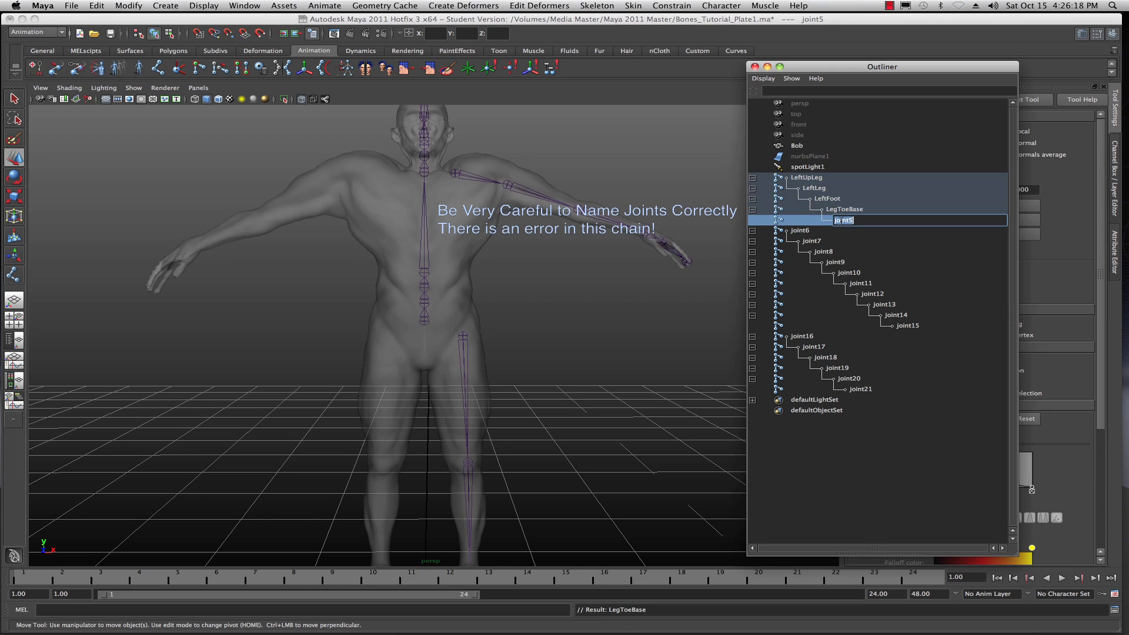
type("LeftToeEnd")
- Examine the renamed leg chain by selecting its joints in turn from LeftToeEnd up to LeftUpLeg, with the whole leg in view
left_click(815, 177)
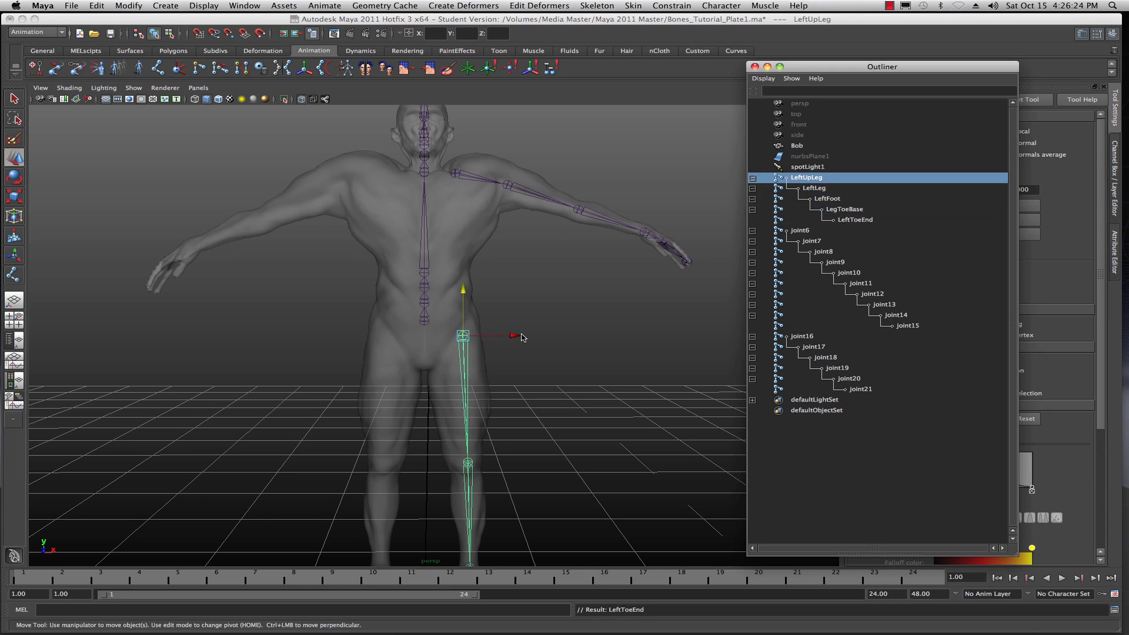
scroll(523, 338, "down", 3)
left_click_drag(544, 429, 532, 382, "alt")
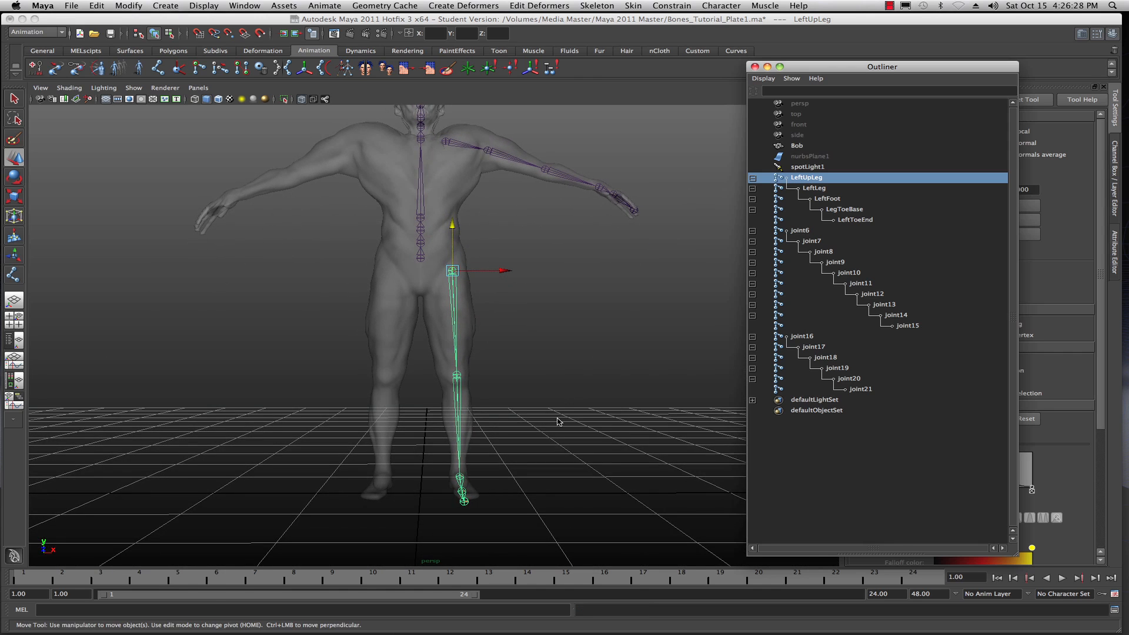
left_click_drag(557, 418, 534, 417, "alt")
left_click(845, 220)
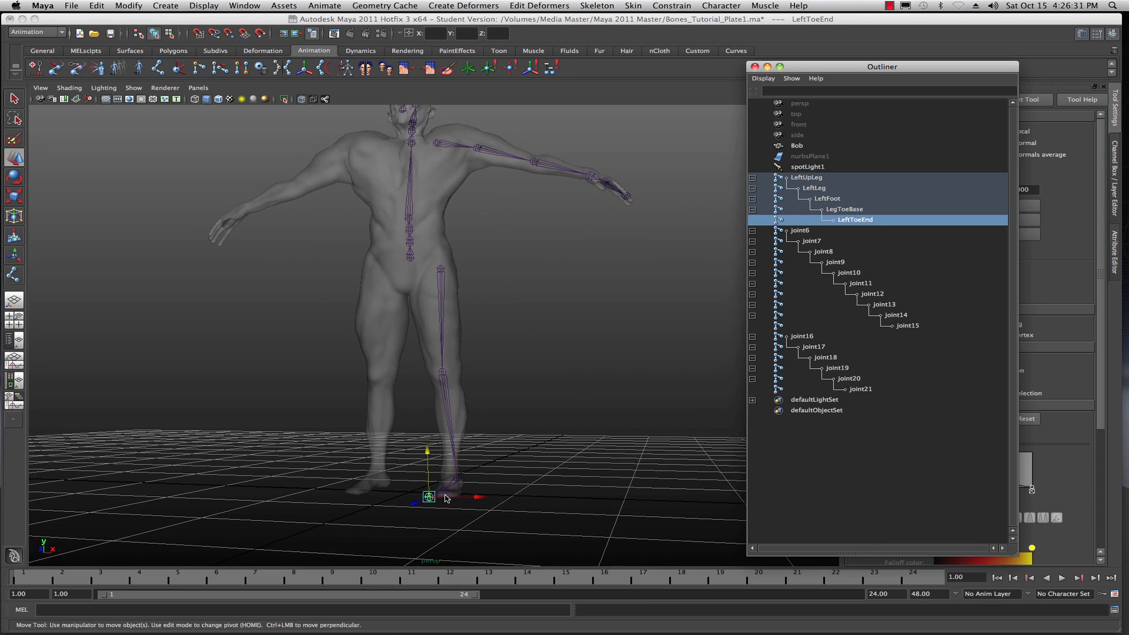
left_click(836, 209)
left_click(828, 199)
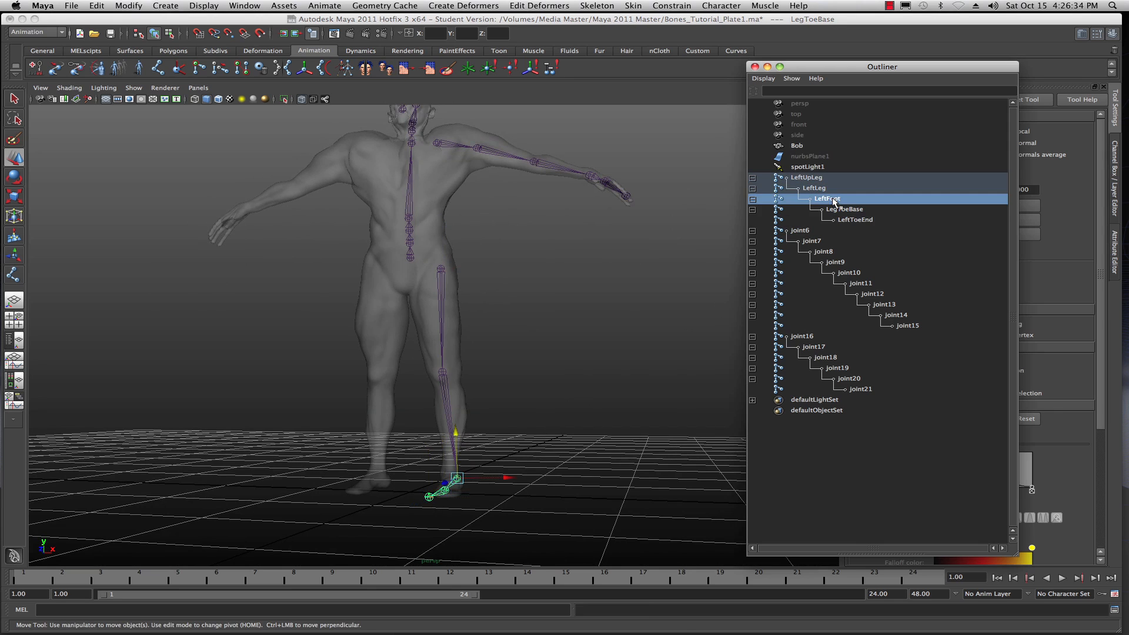
left_click(815, 188)
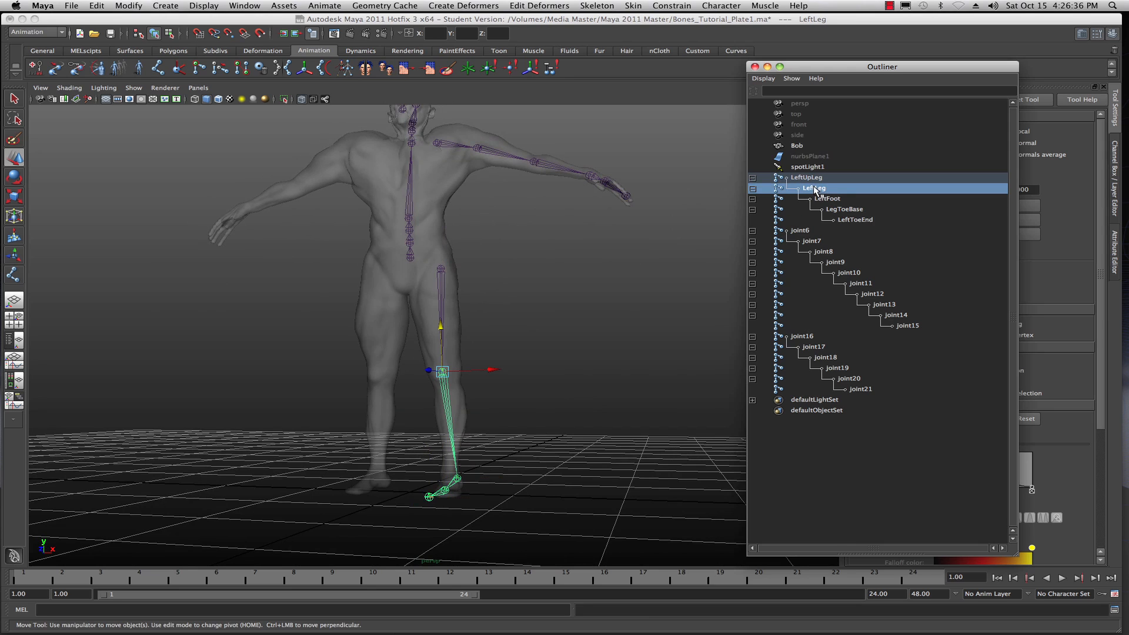
left_click(811, 178)
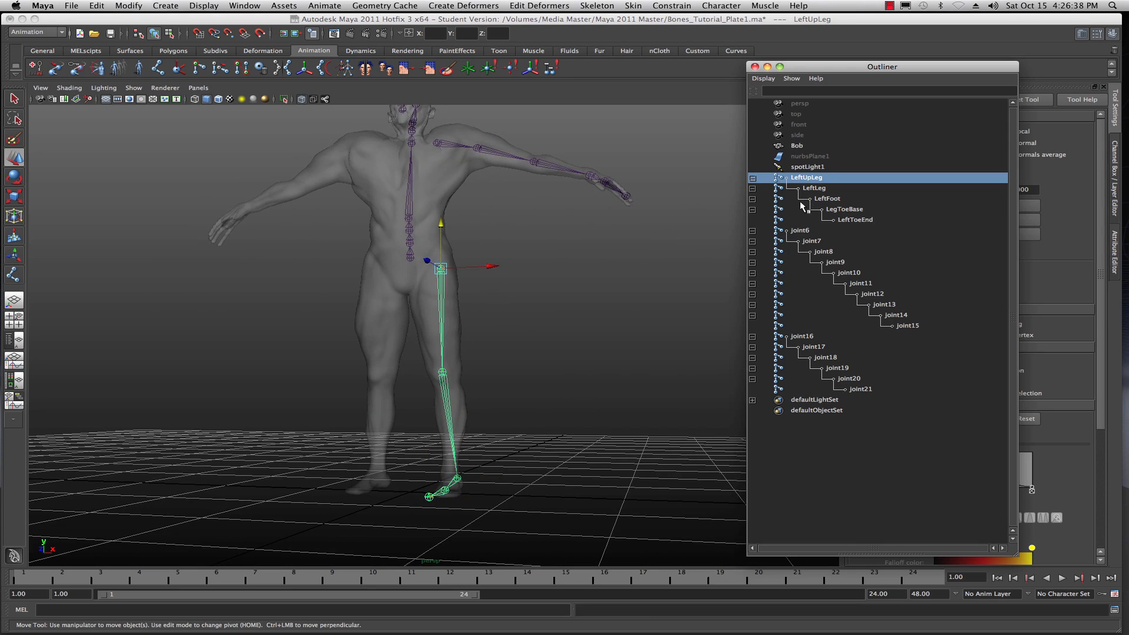
- Rename joint16, the root of the arm chain, to LeftShoulder and its child joint17 to LeftArm
left_click(810, 338)
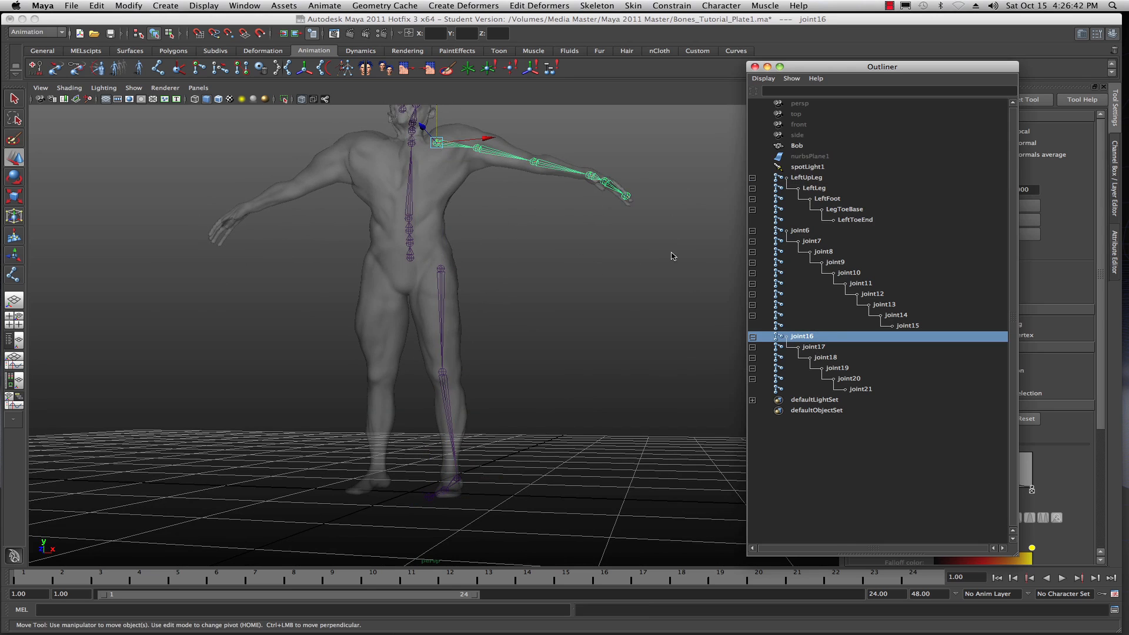
double_click(801, 337)
type("LeftShoulder")
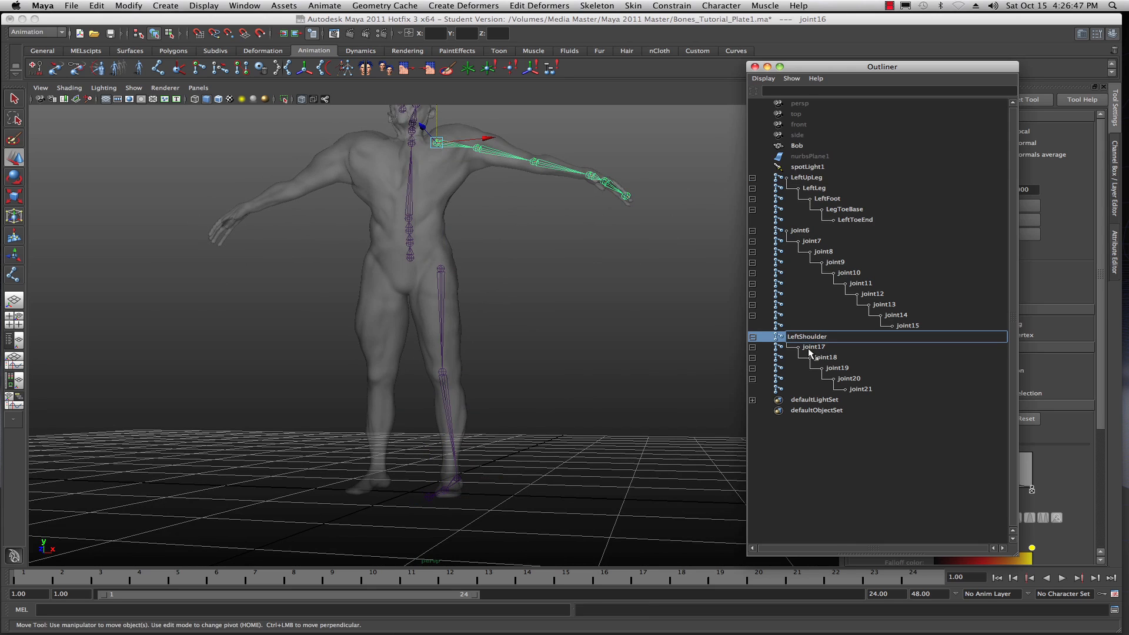
double_click(811, 348)
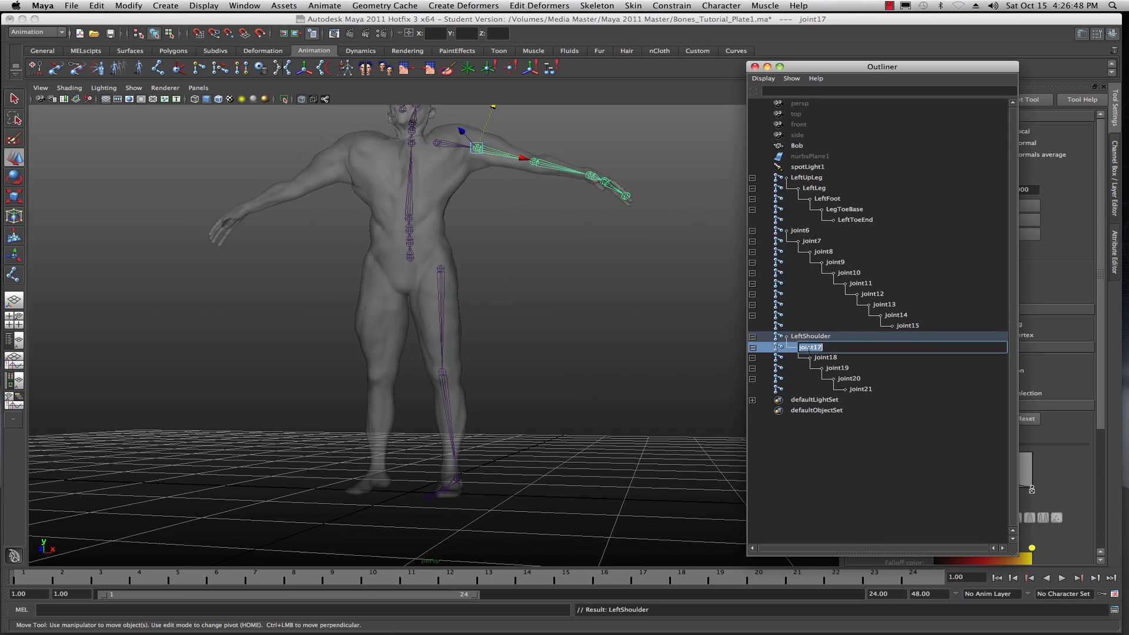
type("L")
- Rename joint18 to LeftForeArm and joint19 to LeftHand in the arm chain
left_click(827, 358)
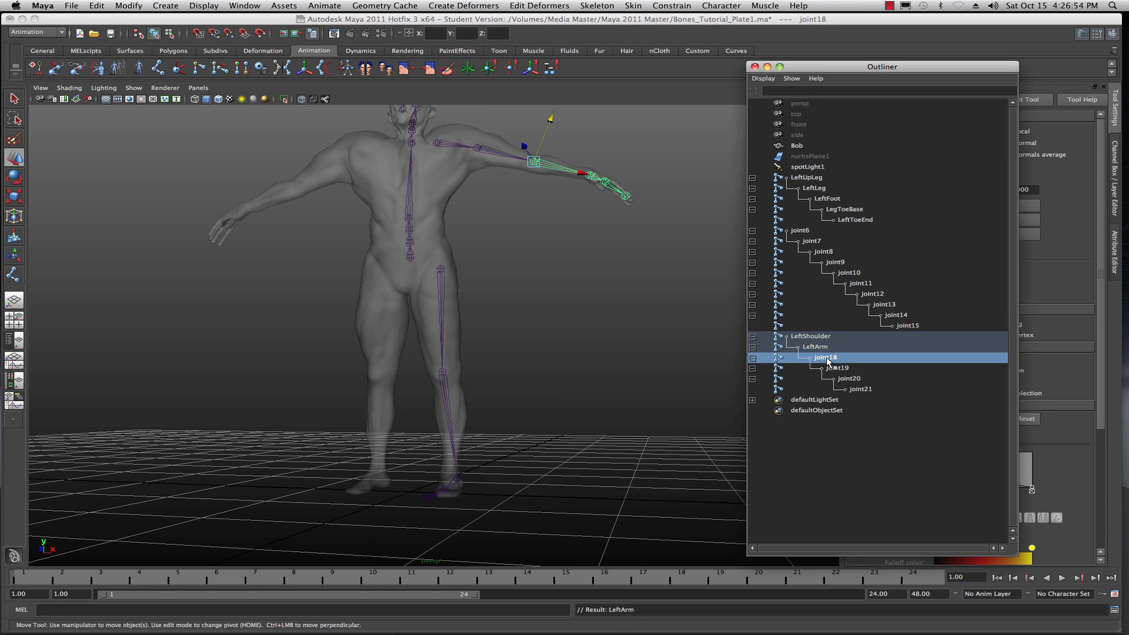
double_click(827, 358)
type("Lef")
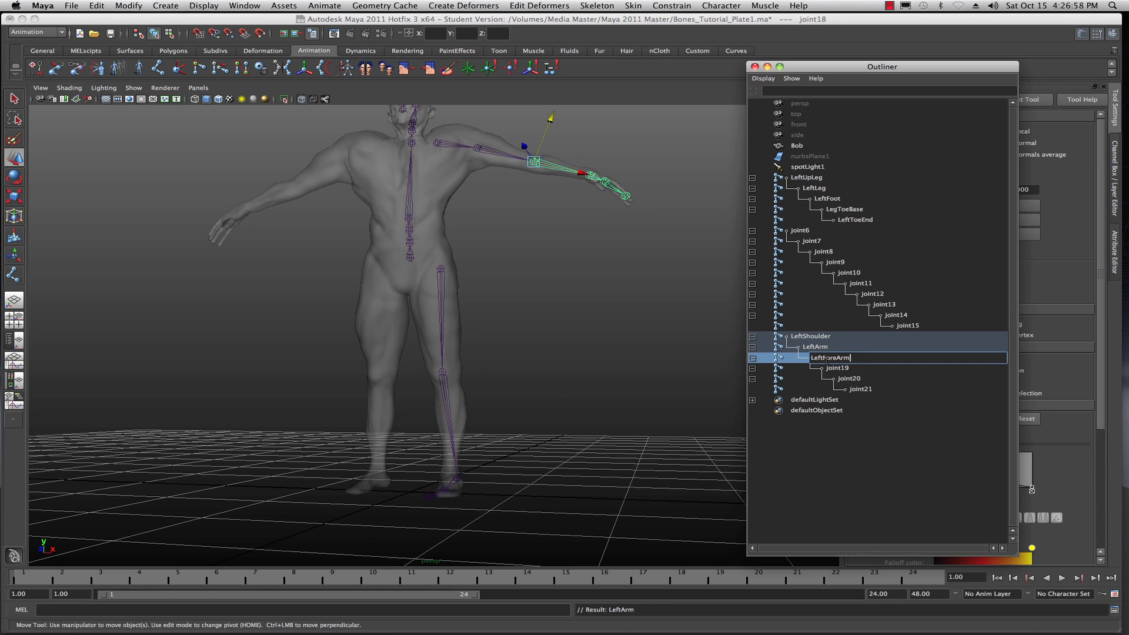
type("tForeArm")
double_click(834, 368)
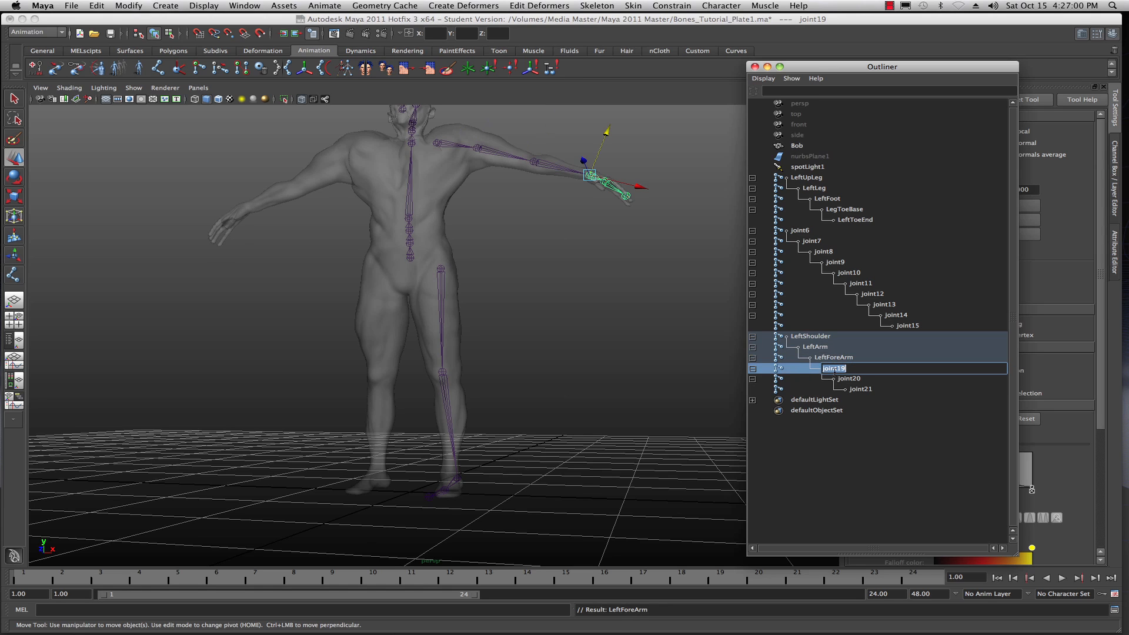
type("LeftHand")
- Rename joint20 to LeftFinger and joint21 to LeftFingerEnd at the end of the arm chain
double_click(845, 380)
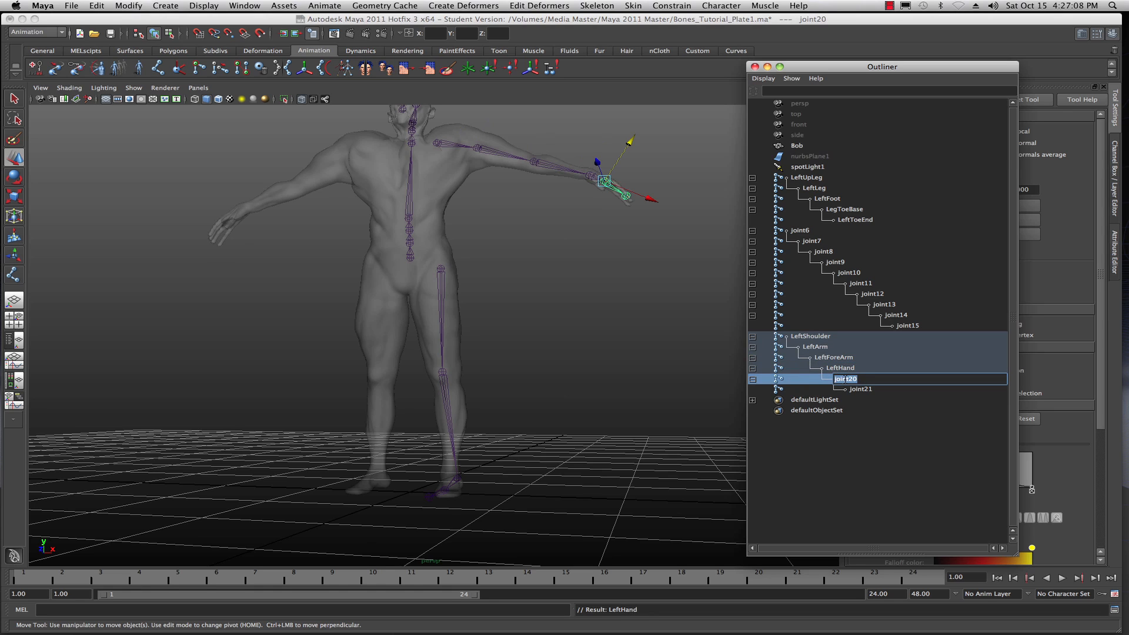
type("LeftFinger")
left_click(856, 389)
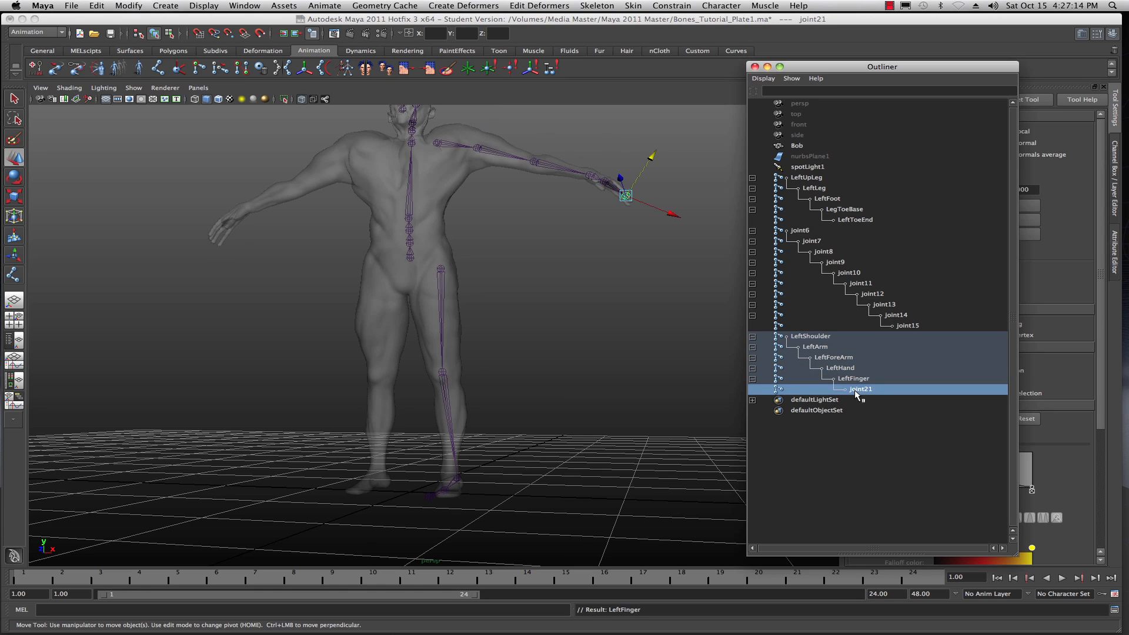
double_click(854, 390)
type("Le")
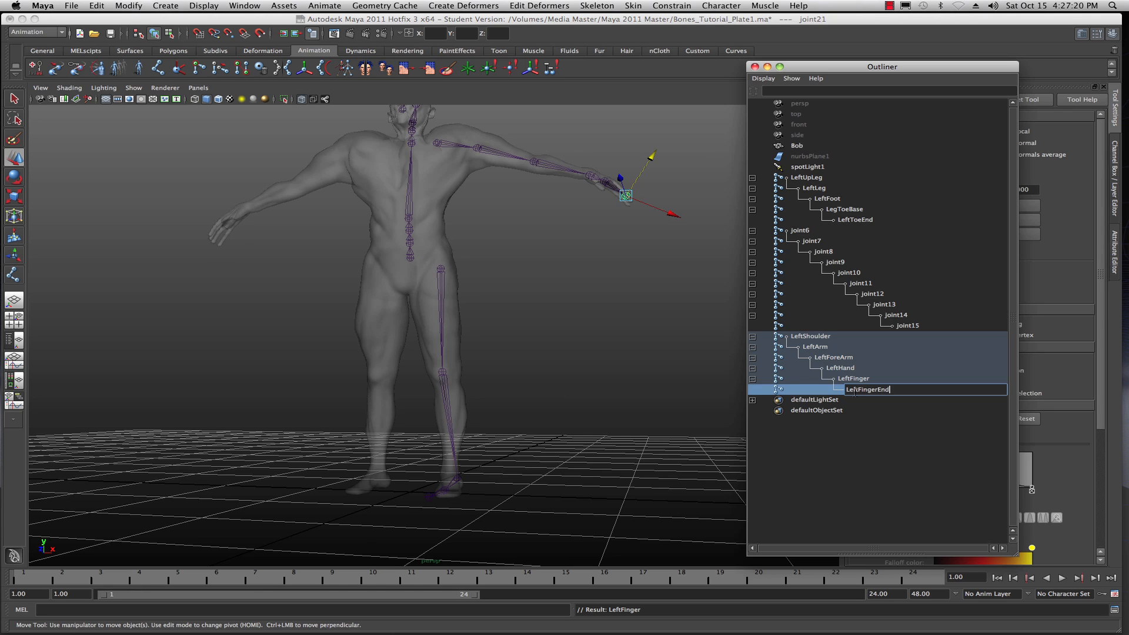
type("ftFingerEnd")
left_click(858, 380)
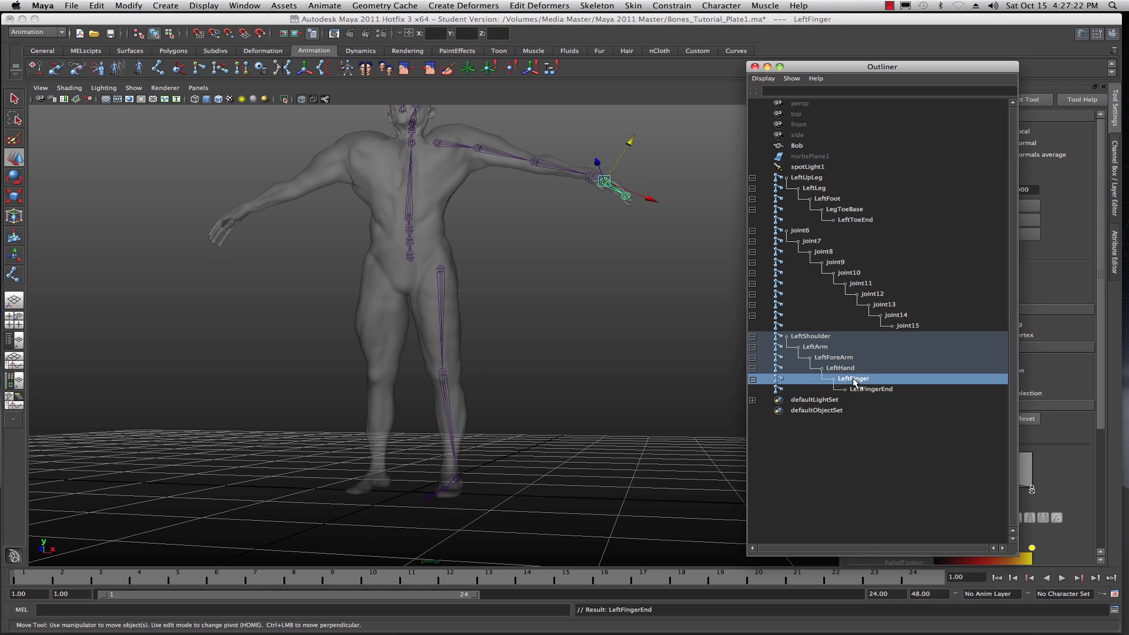
- Rename joint6, the root of the spine chain at the pelvis, to Hips
left_click(873, 391)
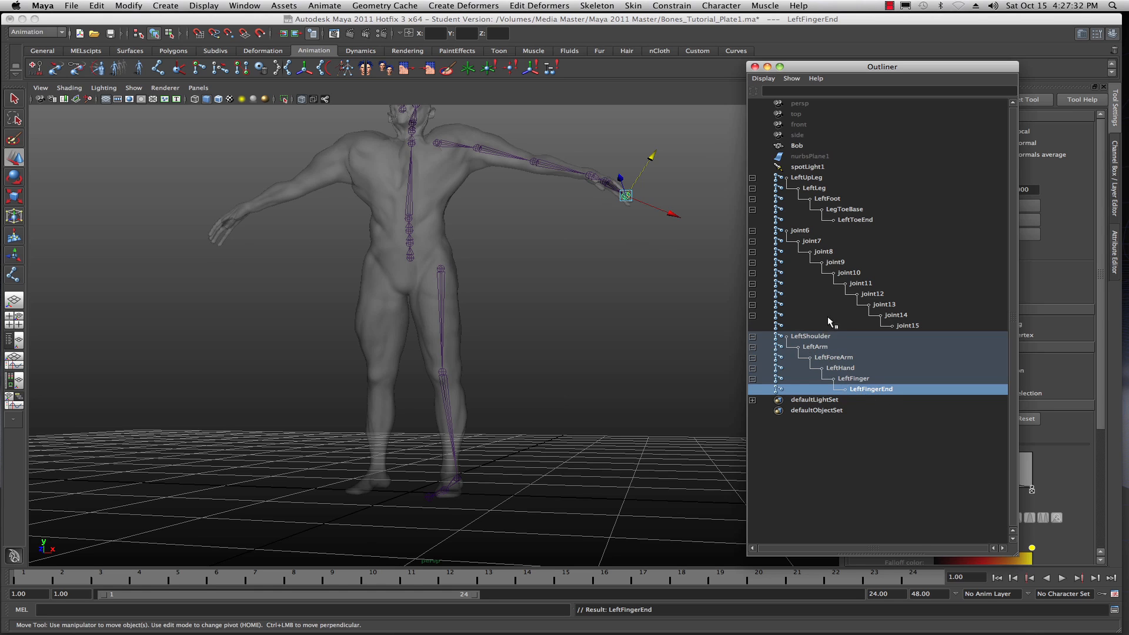
left_click(805, 235)
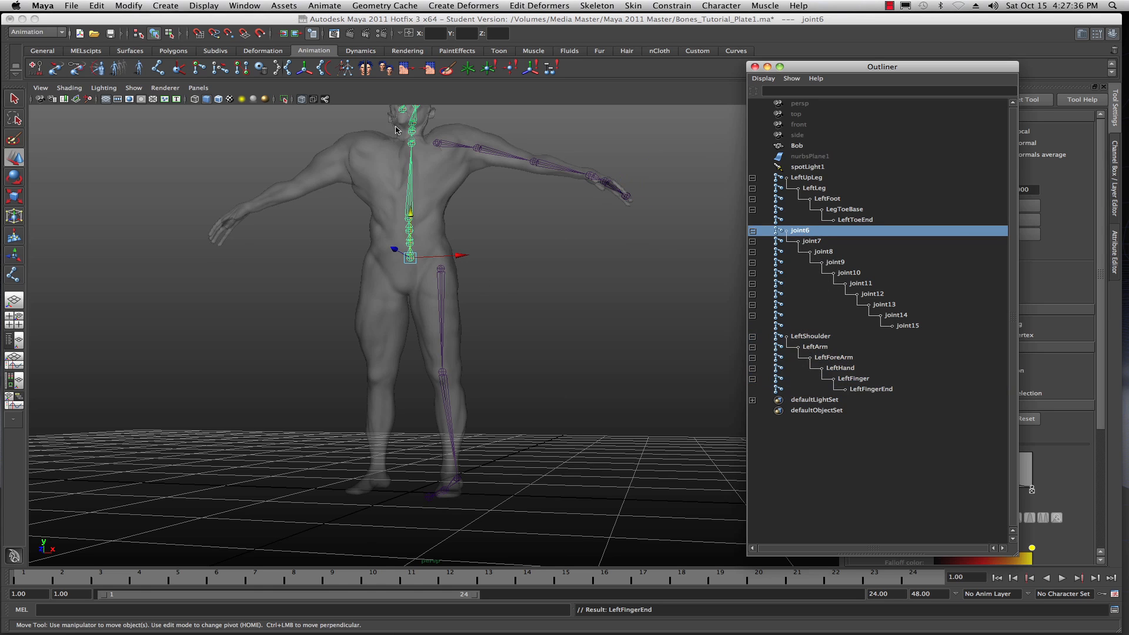
scroll(413, 198, "down", 2)
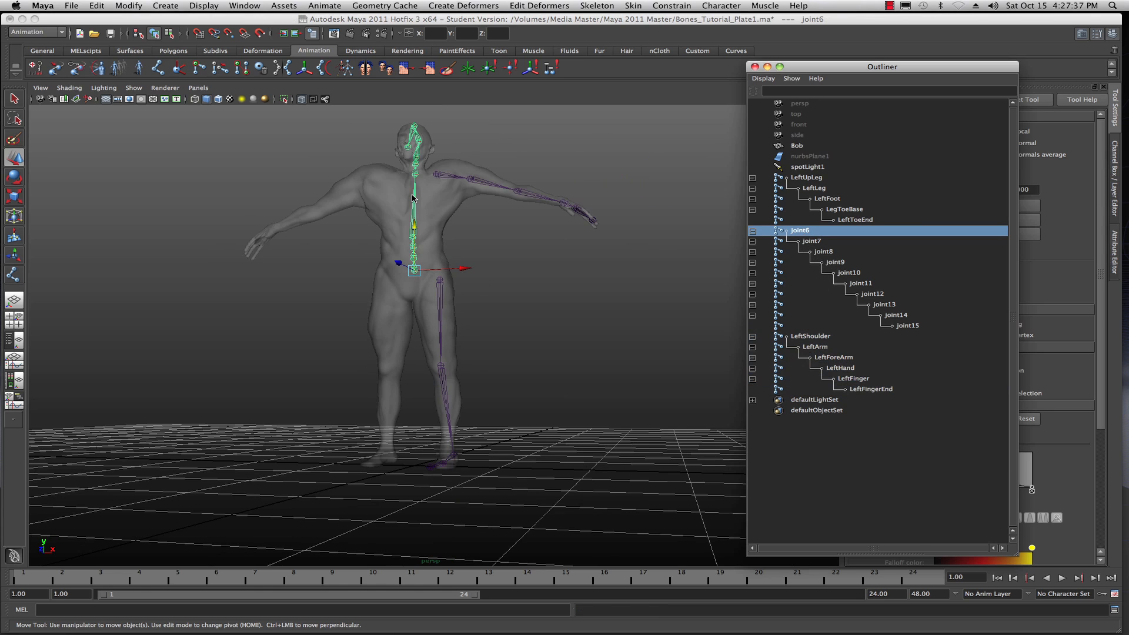
double_click(807, 232)
type("Hip")
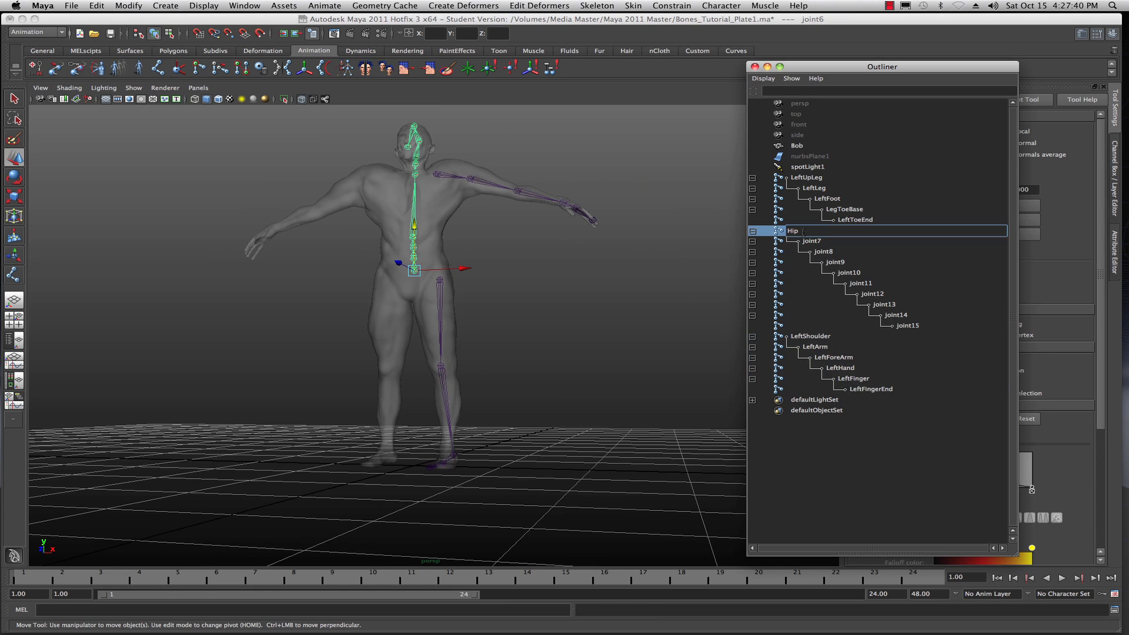
type("s")
key("Return")
- Rename joint7 to Spine and its child joint8 to Spine2 in the spine chain
double_click(812, 241)
type("Spi")
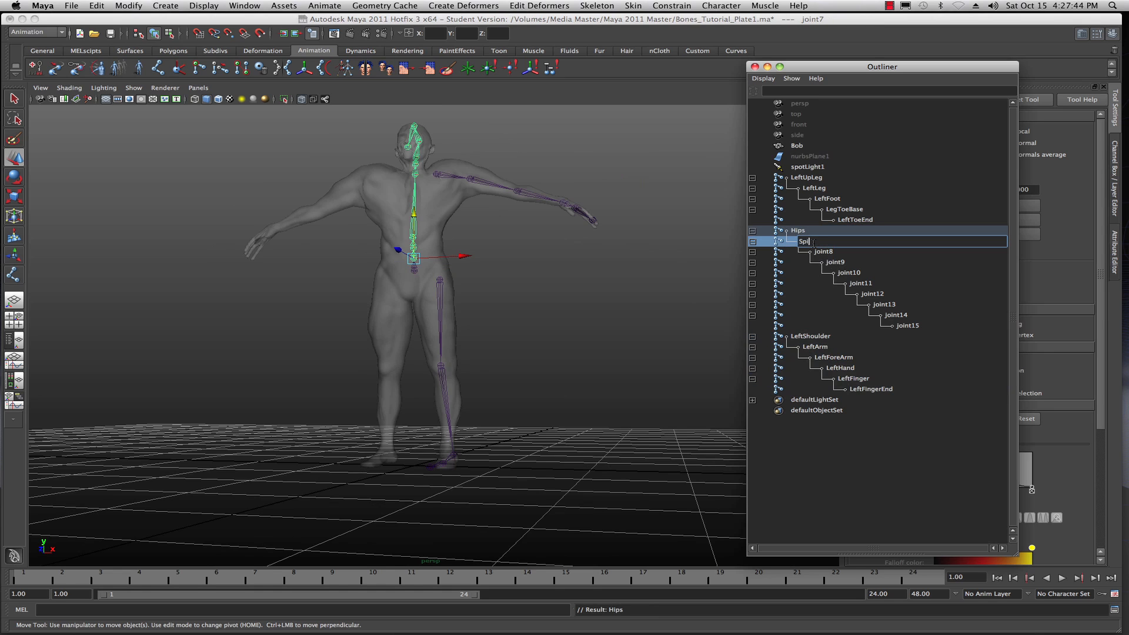
type("ne")
key("Return")
double_click(821, 252)
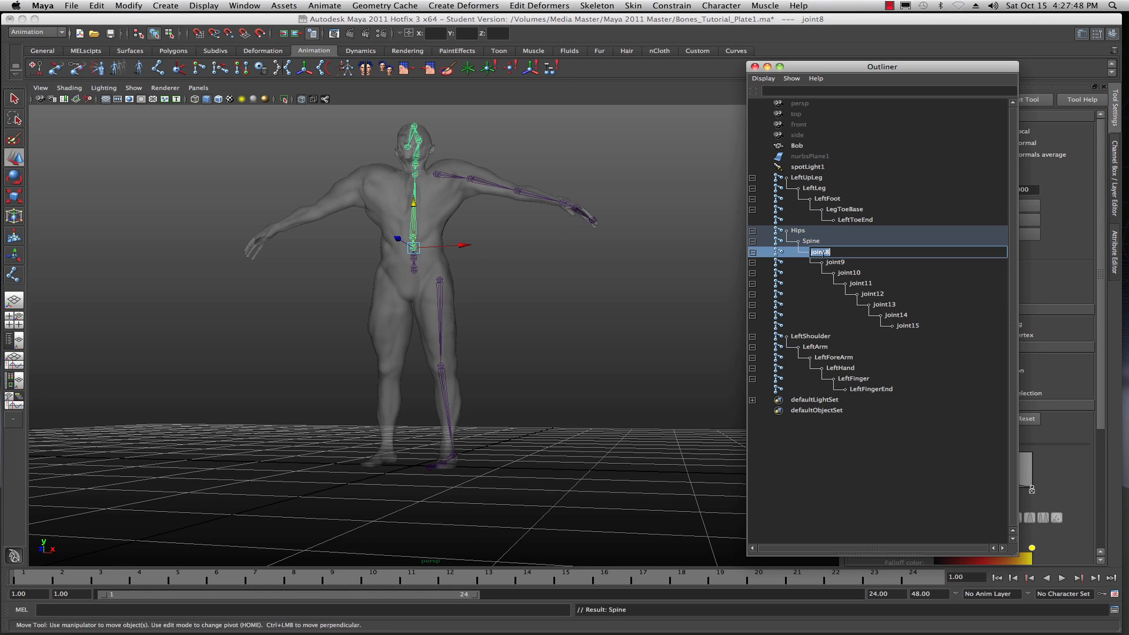
double_click(823, 242)
key("super+c")
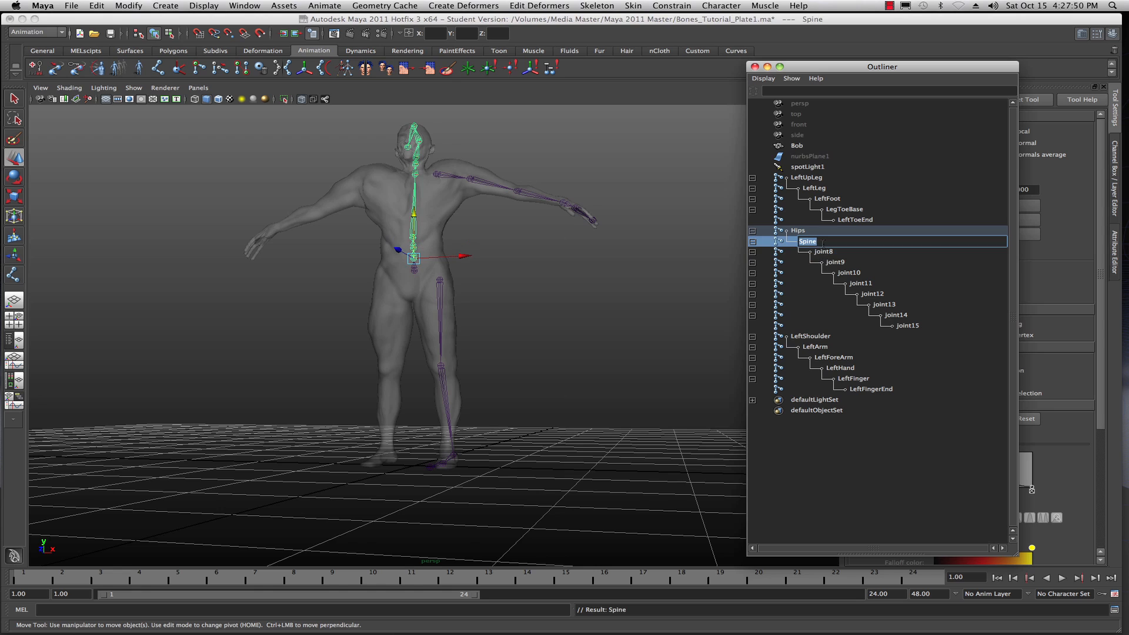
left_click(827, 253)
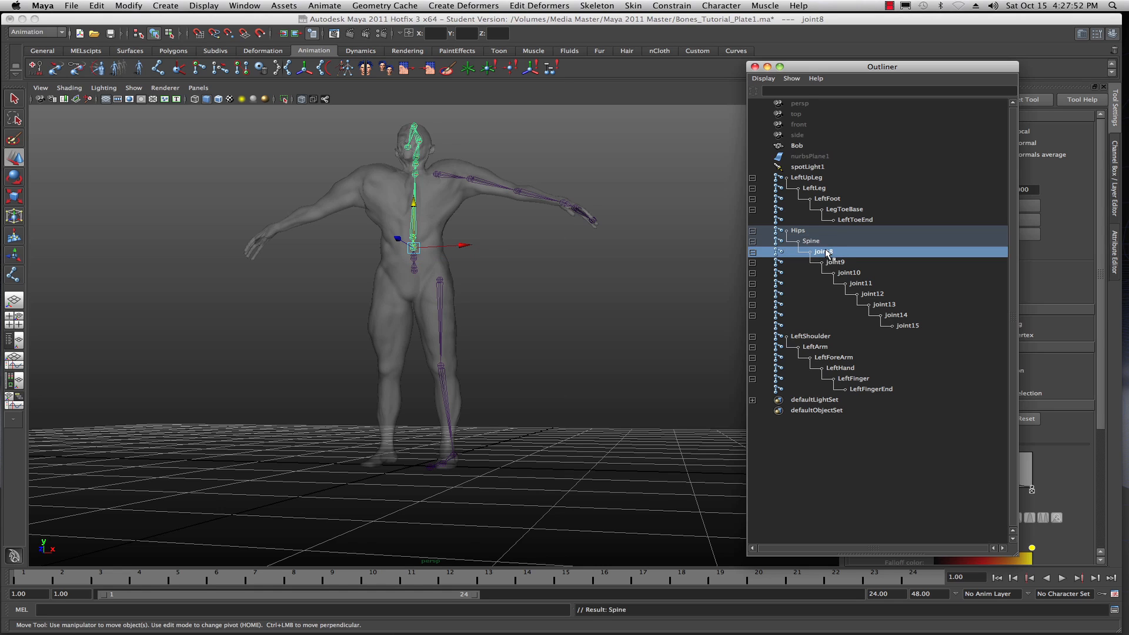
double_click(826, 252)
key("super+v")
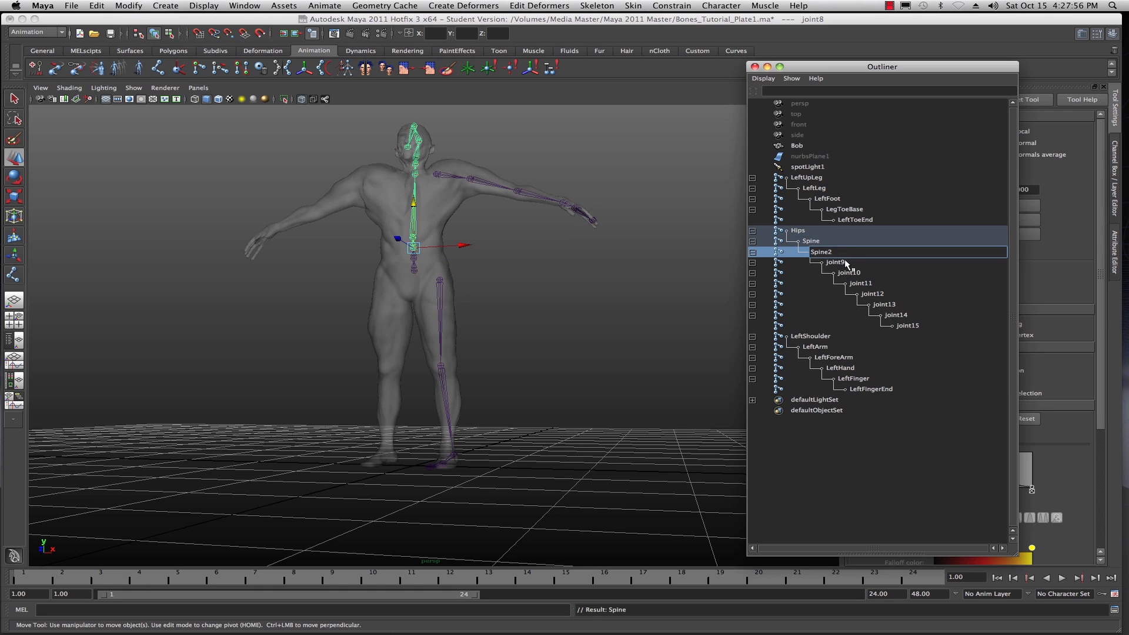
- Rename joint9 to Spine3 and joint10 to Spine4 in the spine chain
double_click(845, 262)
key("super+v")
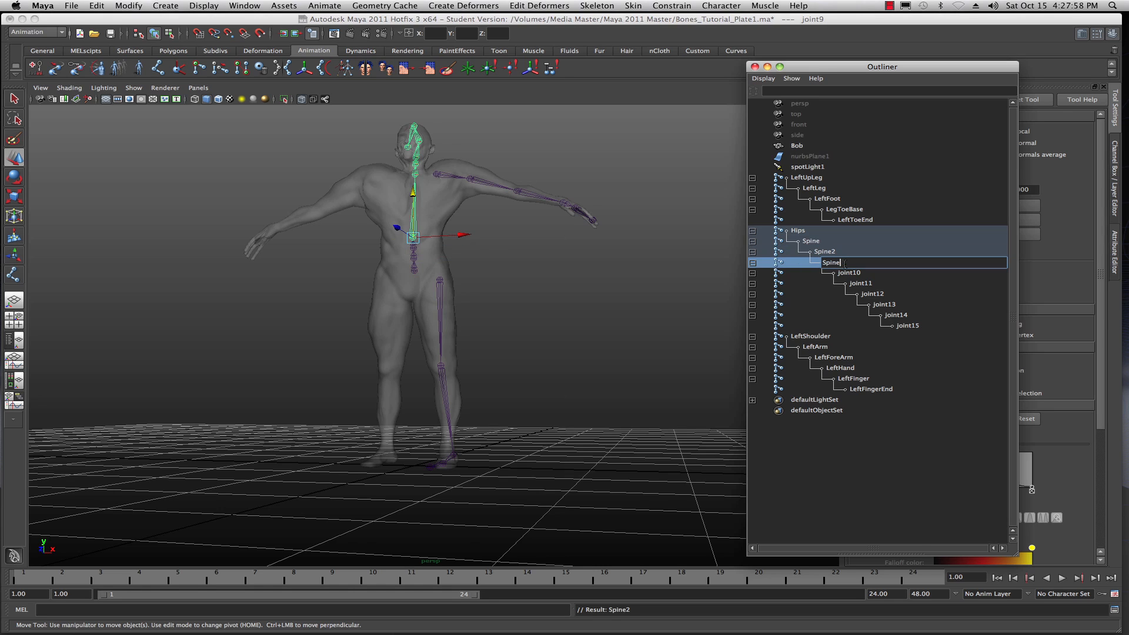
type("3")
double_click(846, 274)
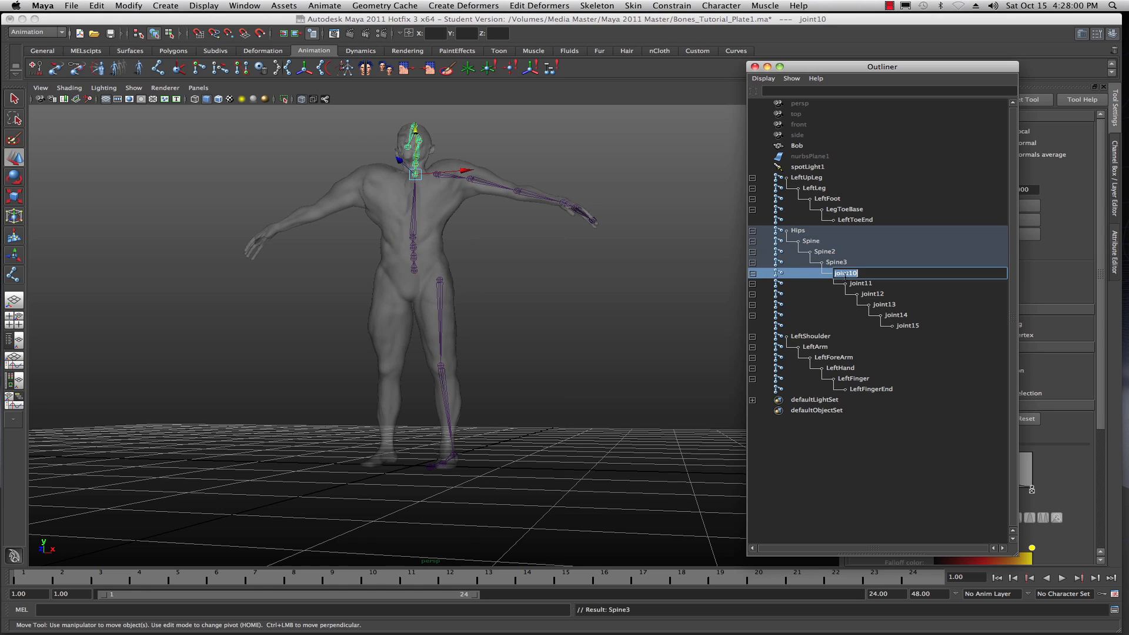
key("super+v")
- Rename joint11 to Neck and its child joint12 to Neck1 above the spine joints
left_click(862, 285)
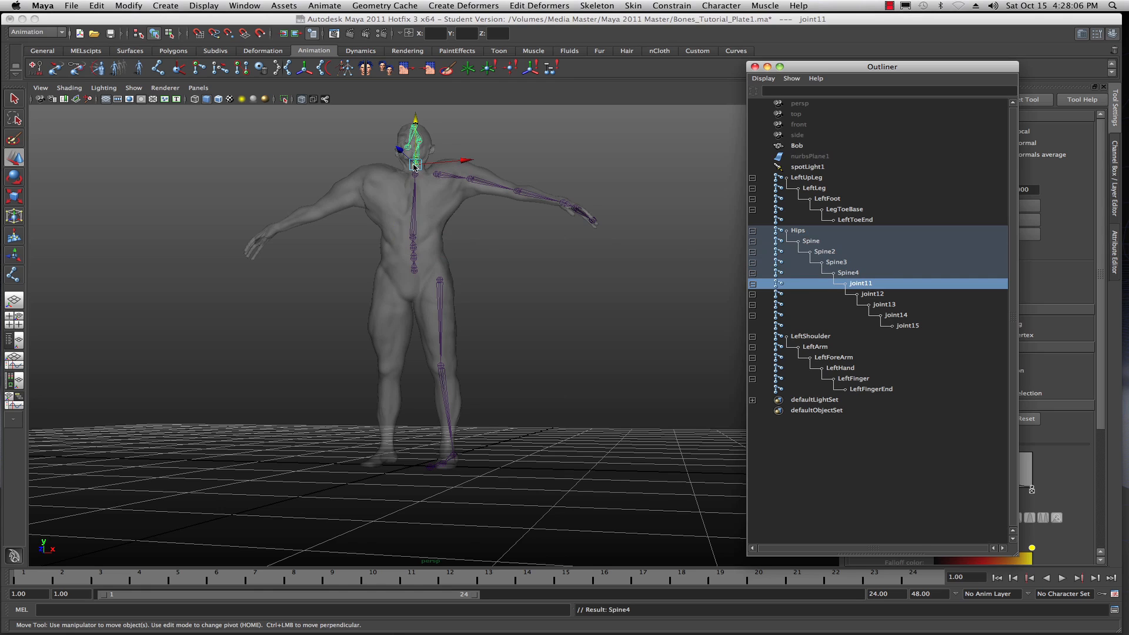
left_click_drag(392, 183, 551, 269, "alt")
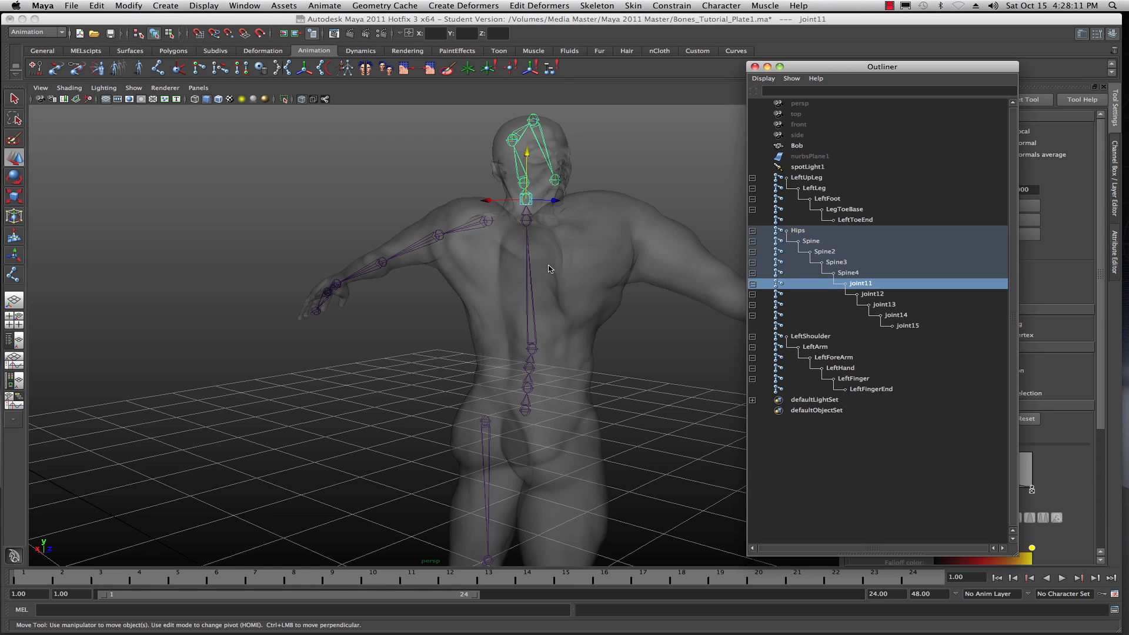
double_click(858, 285)
type("Ne")
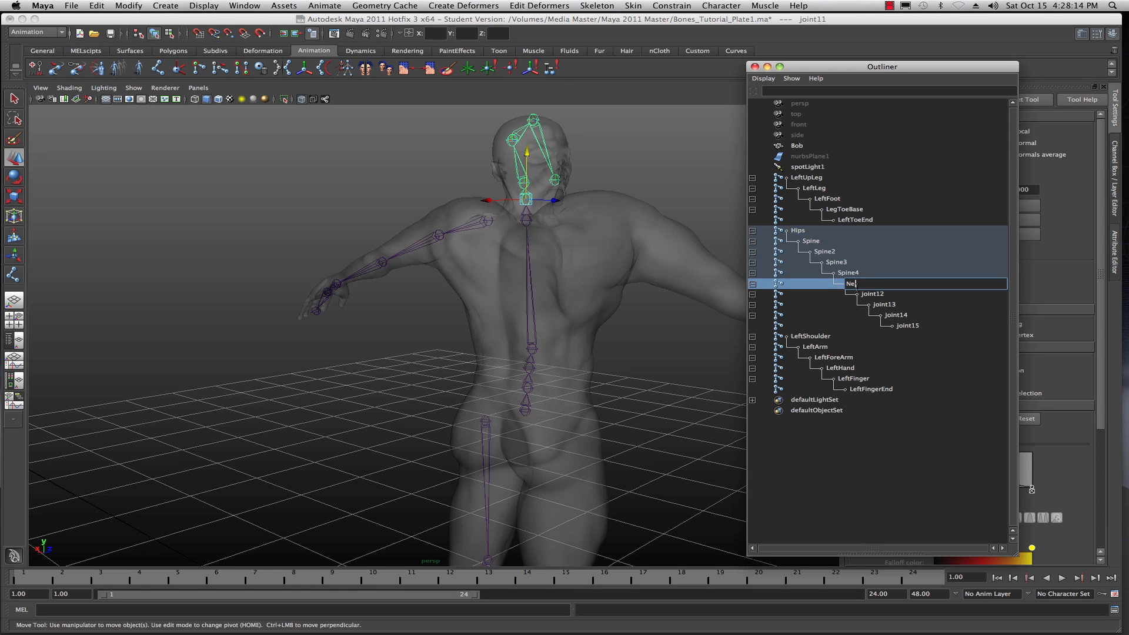
type("ck")
key("Return")
double_click(869, 294)
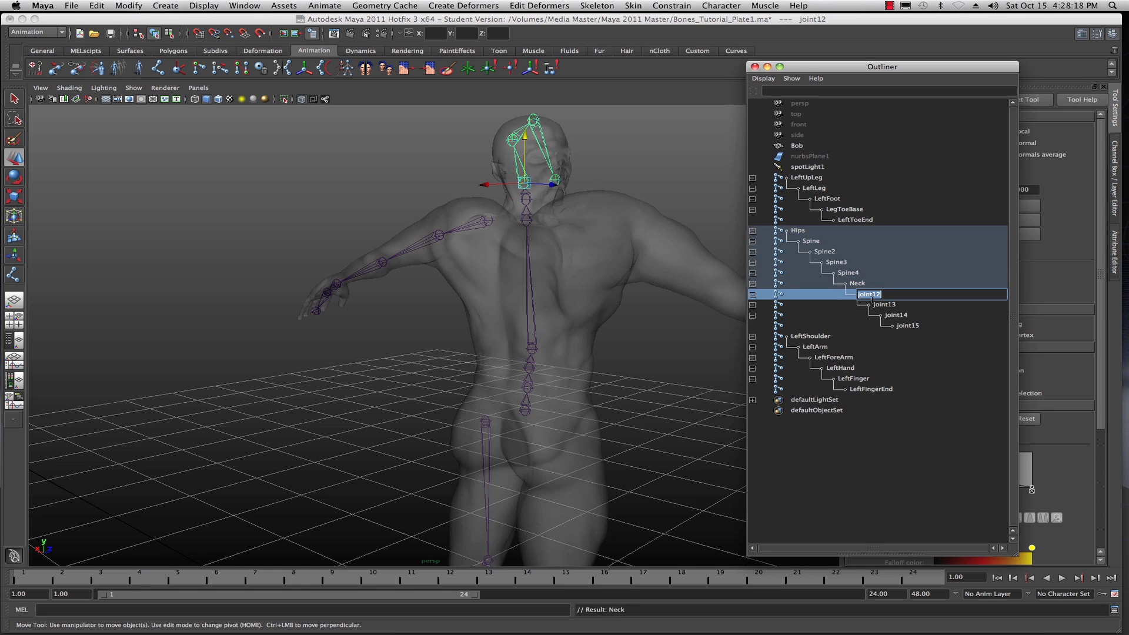
type("Neck1")
- Rename joint13 to Head and its child joint14 to Skull
left_click(883, 304)
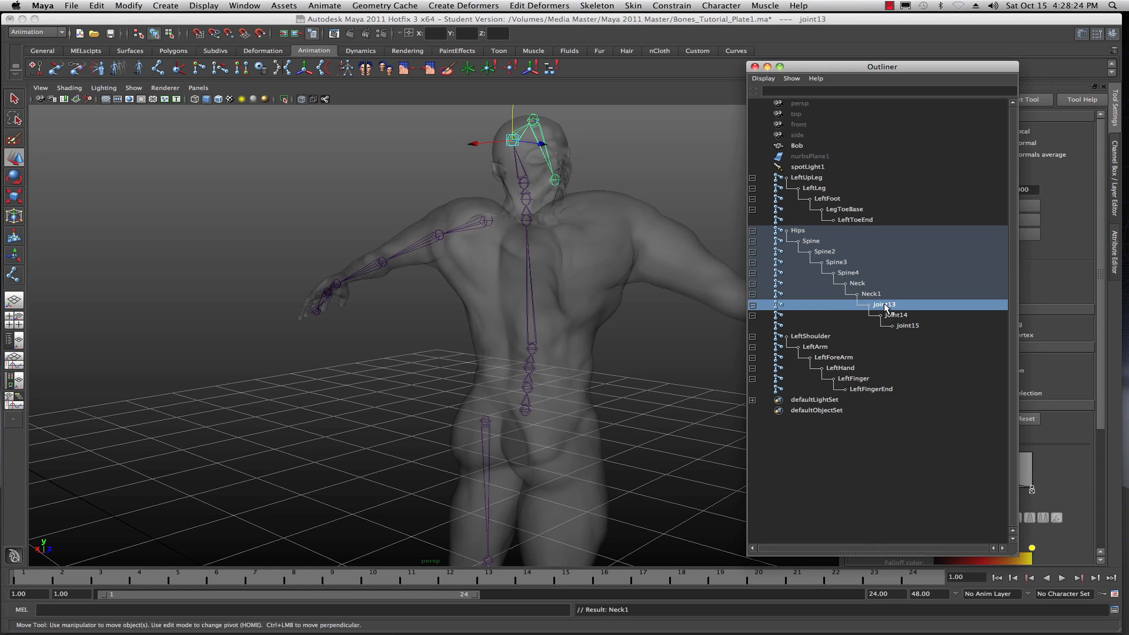
double_click(885, 305)
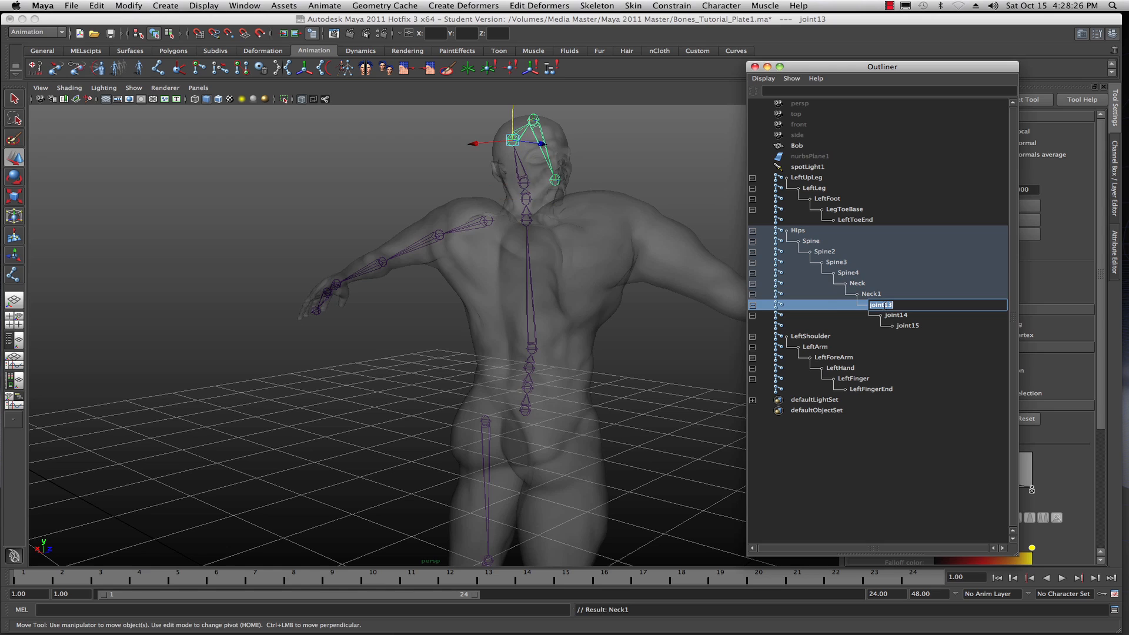
type("Head")
left_click(894, 316)
double_click(894, 316)
type("Skull")
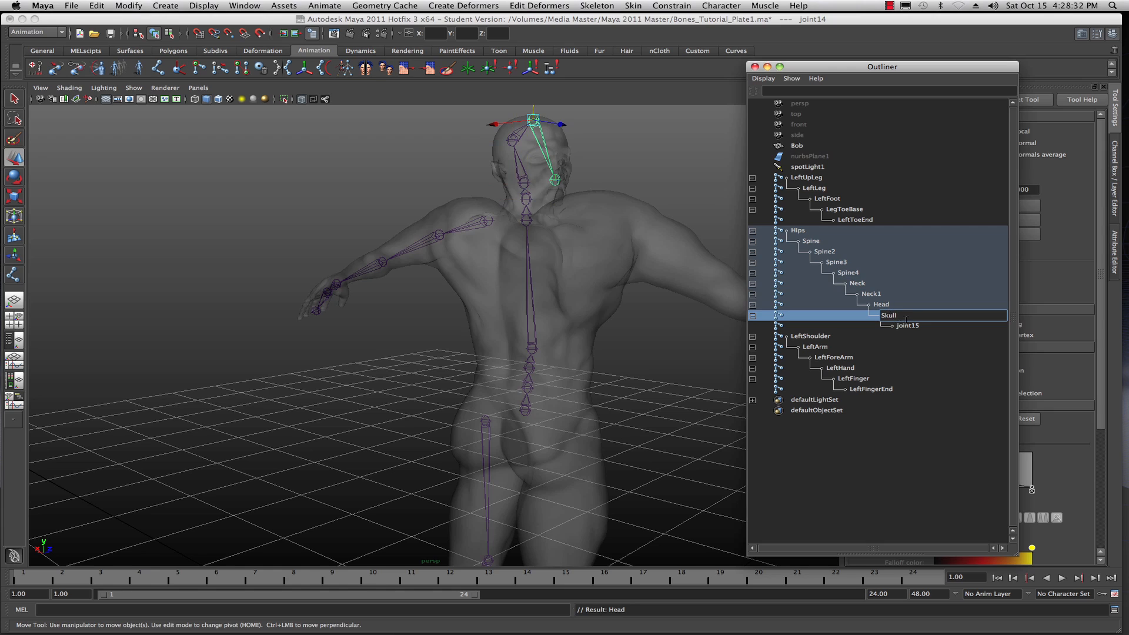
- Rename joint15, the last joint of the head chain, to Nose
left_click(912, 326)
double_click(911, 325)
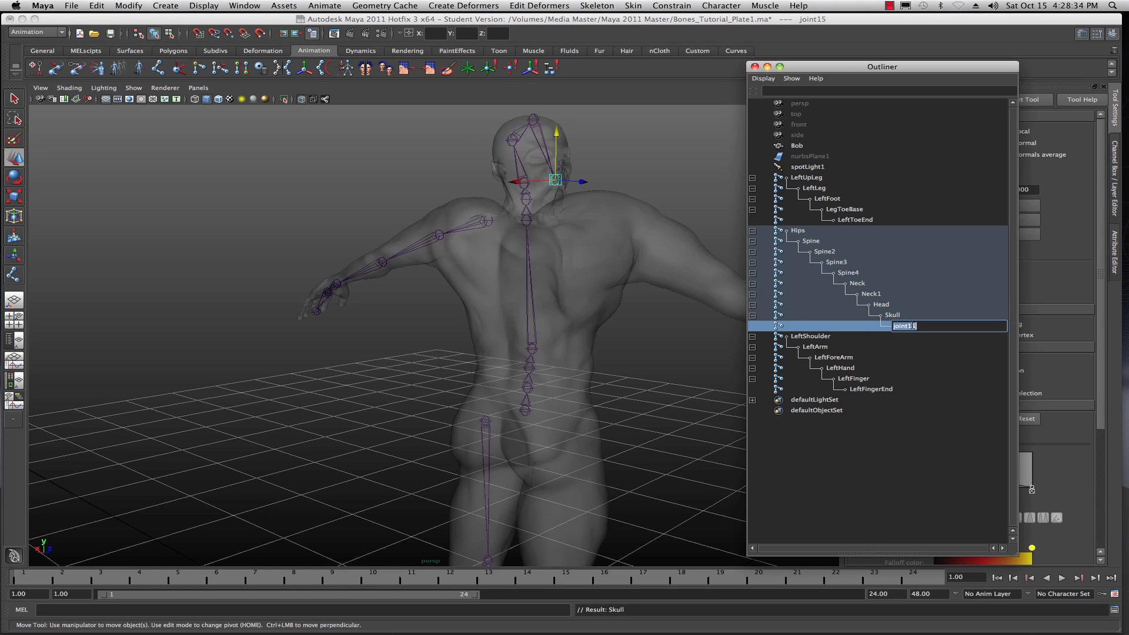
type("Nose")
left_click(895, 317)
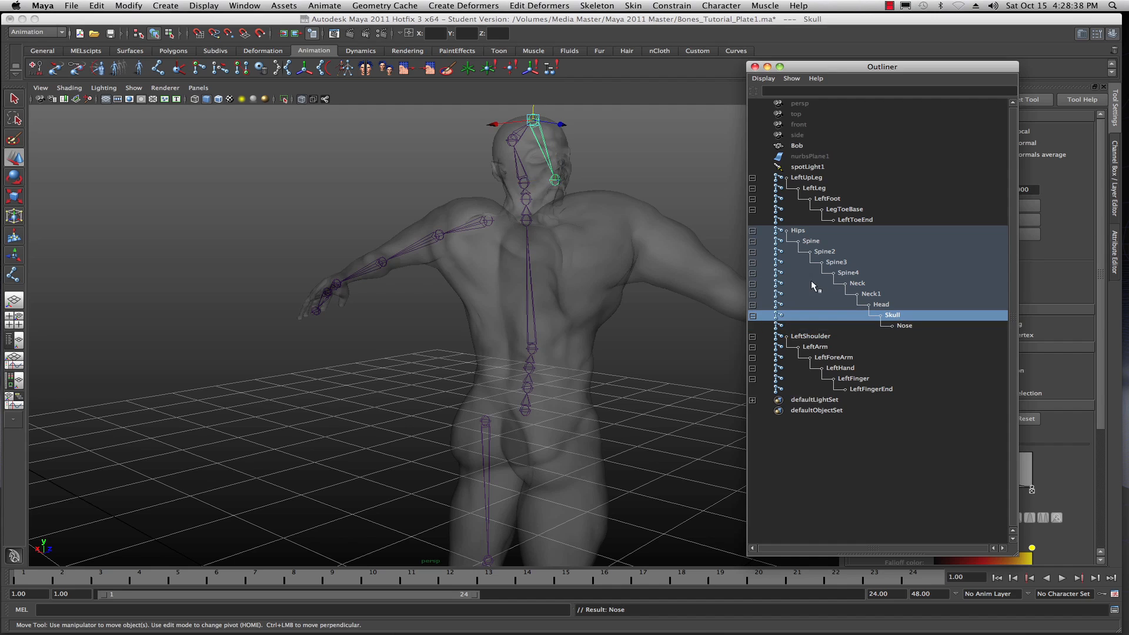
- Mirror the LeftShoulder arm chain across YZ with the Behavior function, replacing Left with Right in the duplicated joint names
left_click_drag(644, 275, 442, 318, "alt")
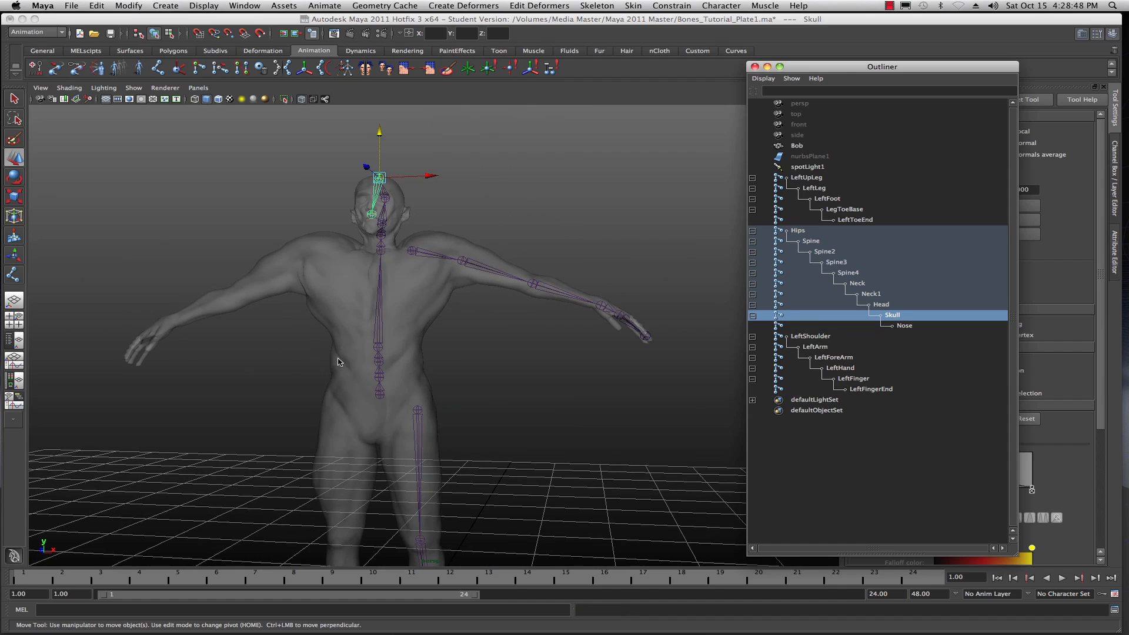
left_click(804, 338)
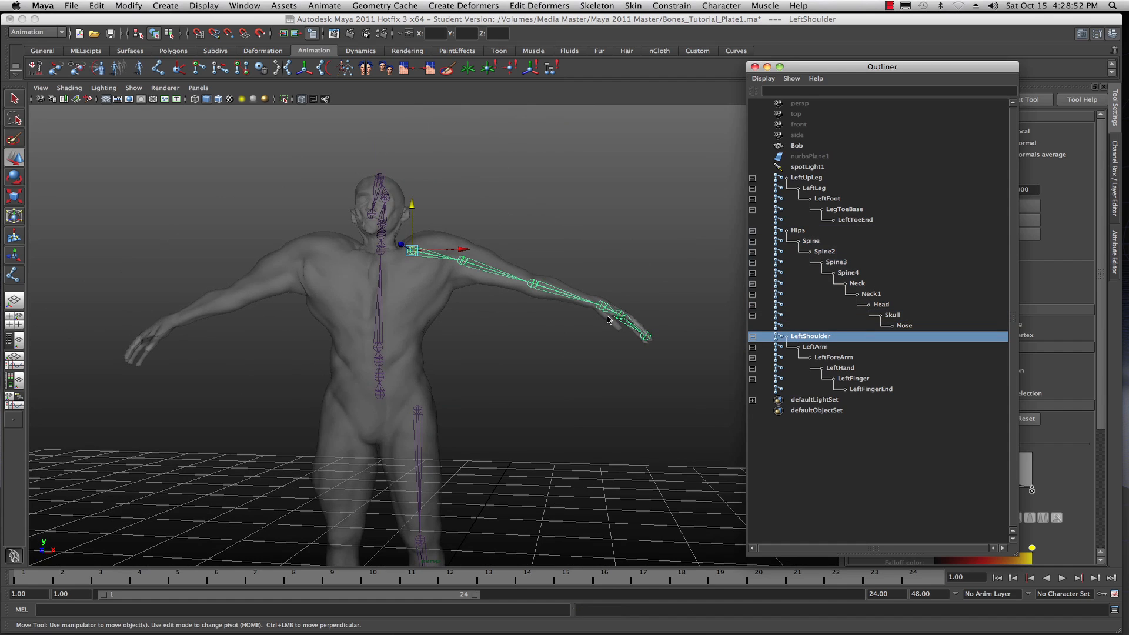
left_click(598, 6)
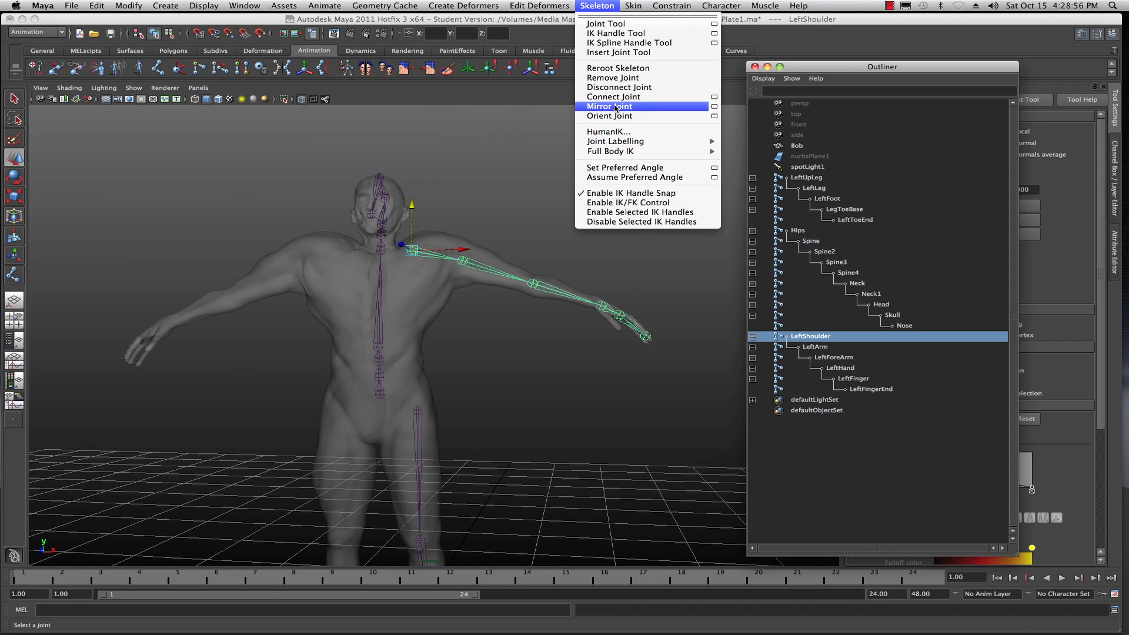
left_click(714, 106)
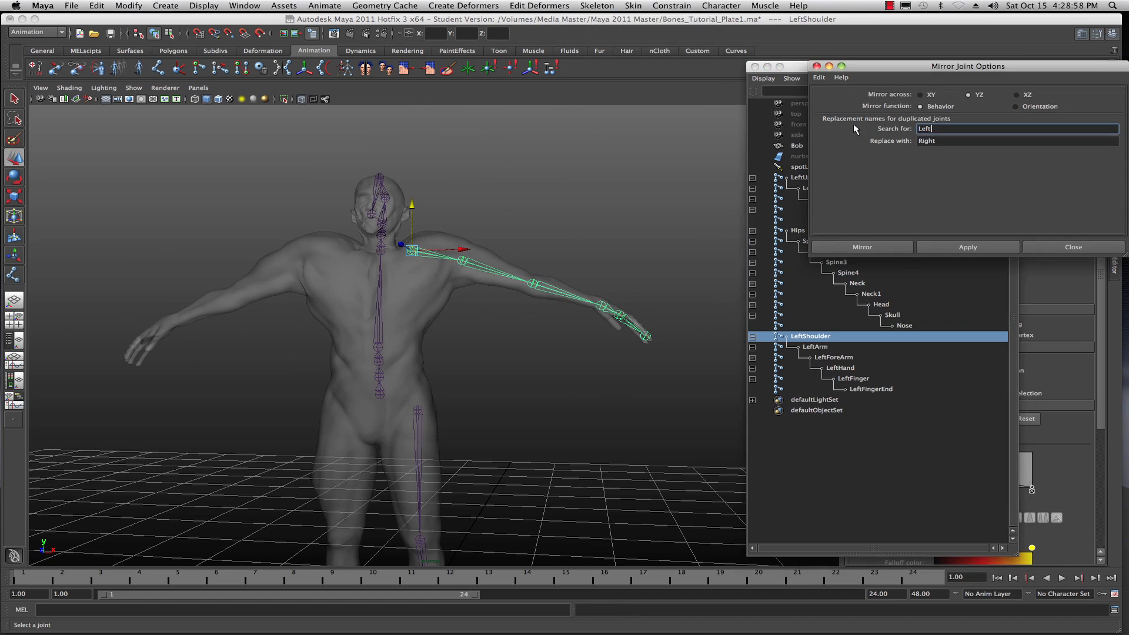
left_click(819, 78)
left_click(833, 101)
left_click(968, 94)
left_click(929, 142)
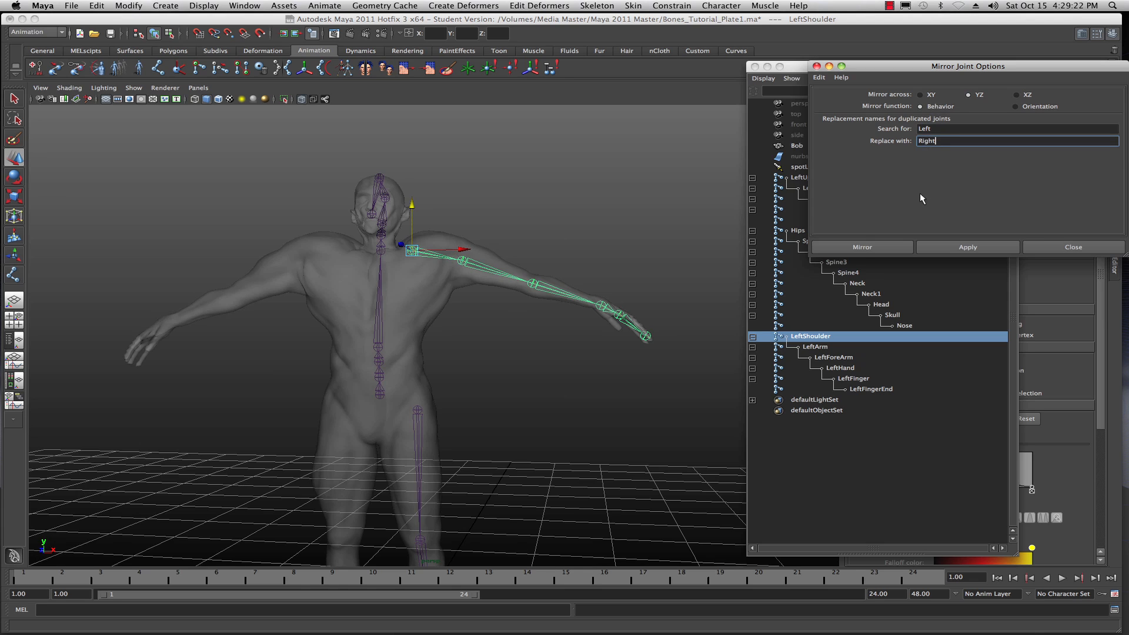
left_click(862, 247)
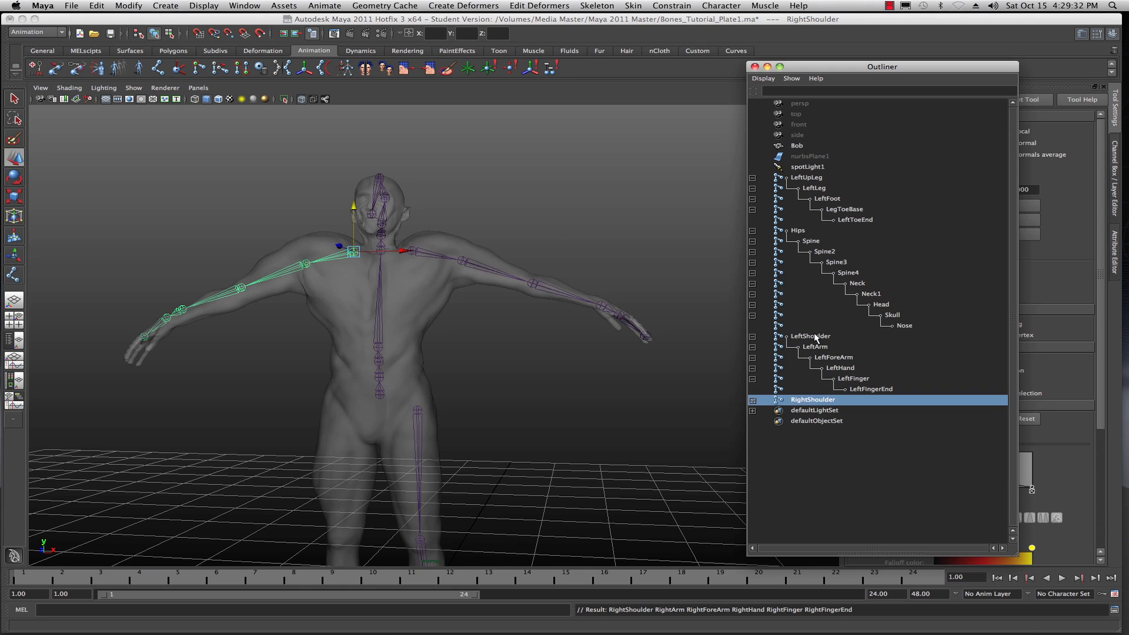
- Mirror the LeftUpLeg chain across YZ with the Behavior function, replacing Left with Right in the joint names
left_click(805, 180)
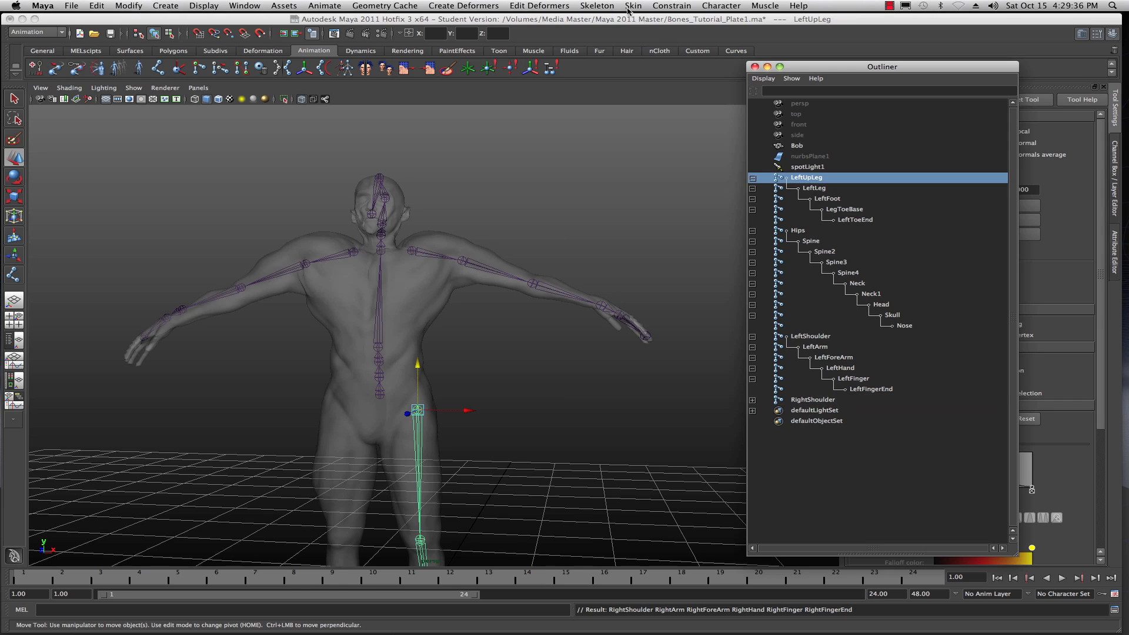
left_click(606, 6)
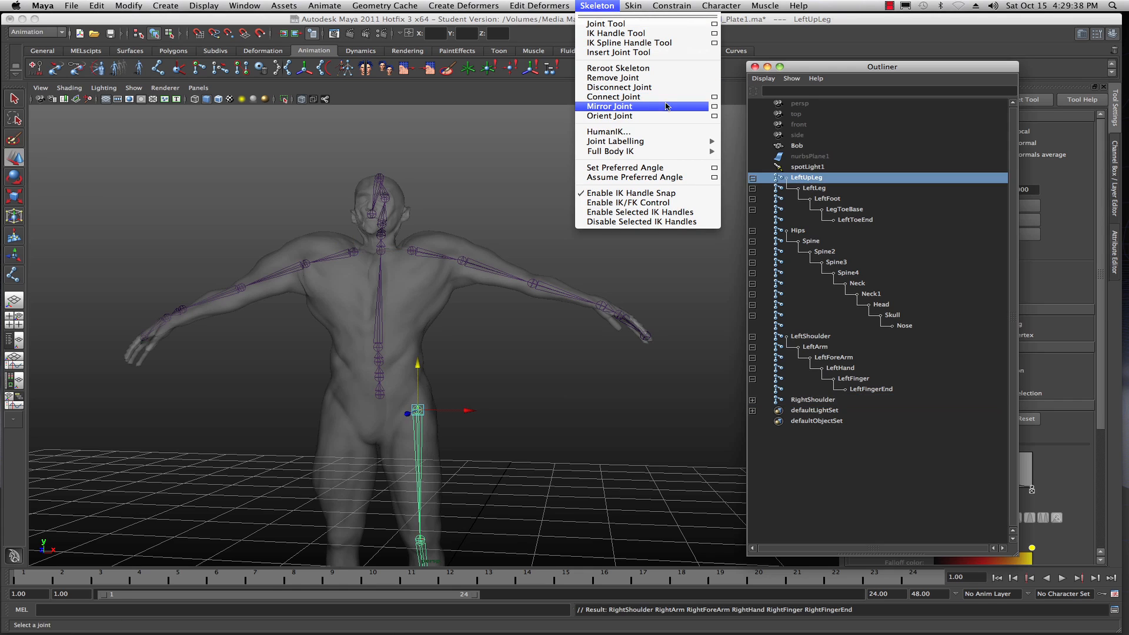
left_click(714, 107)
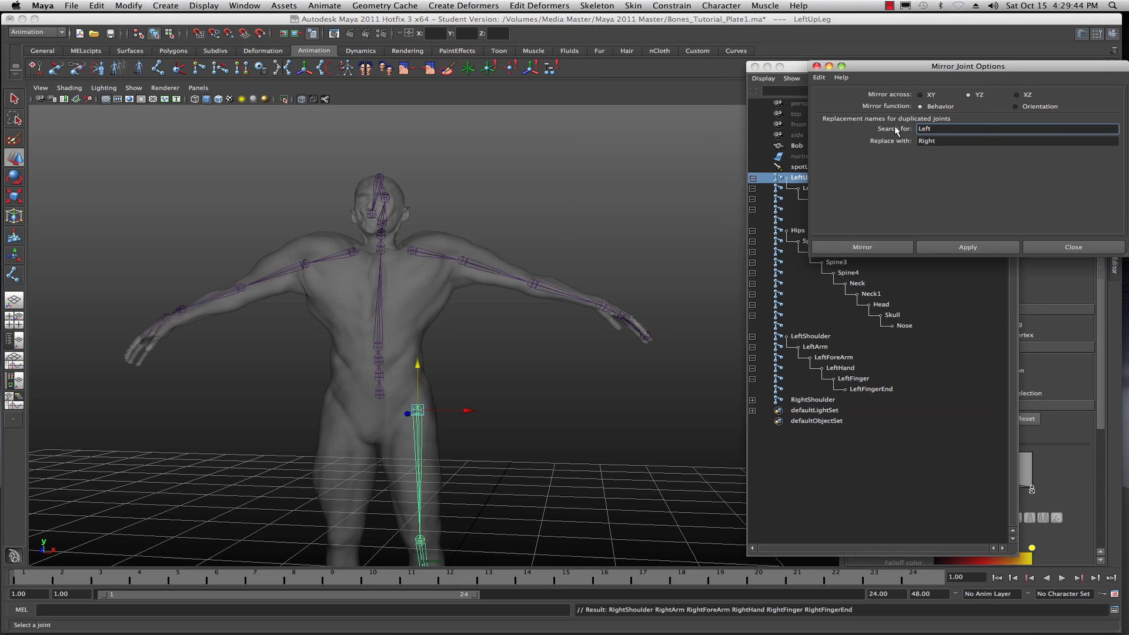
left_click(869, 247)
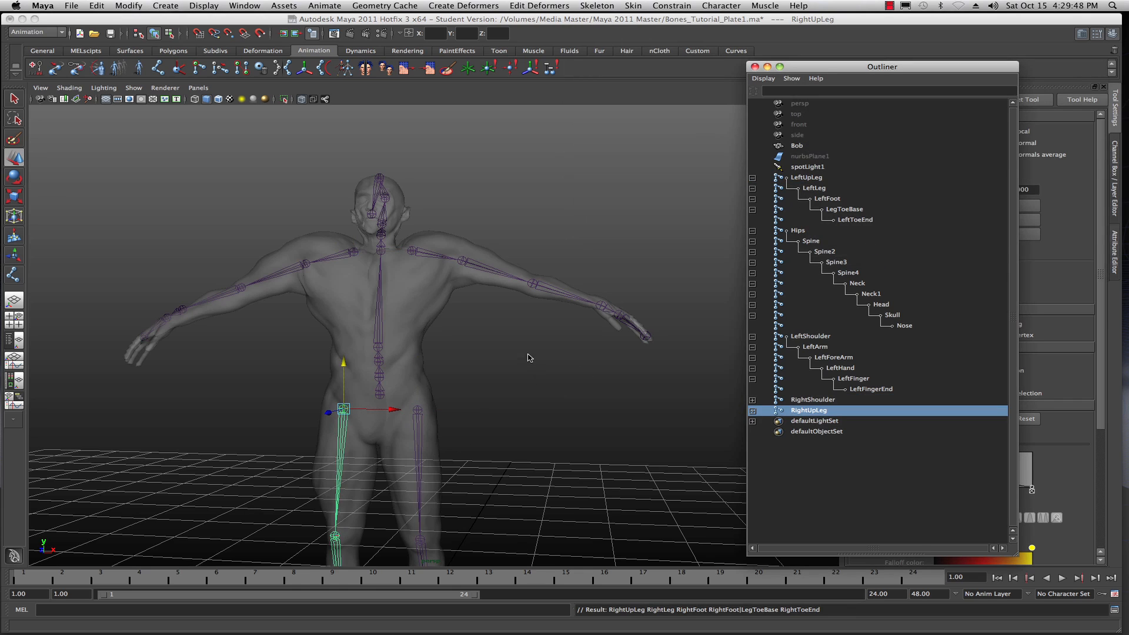
- Expand the RightShoulder and RightUpLeg hierarchies down to their end joints to examine the mirrored names, and select LeftUpLeg
left_click(753, 400)
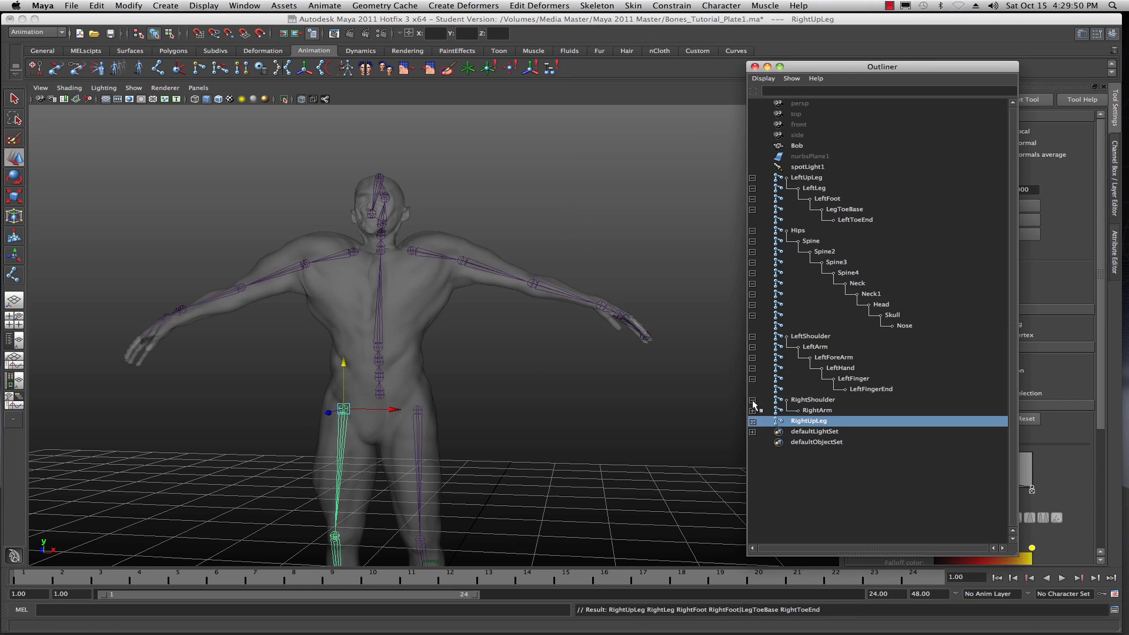
left_click(753, 411)
left_click(753, 421)
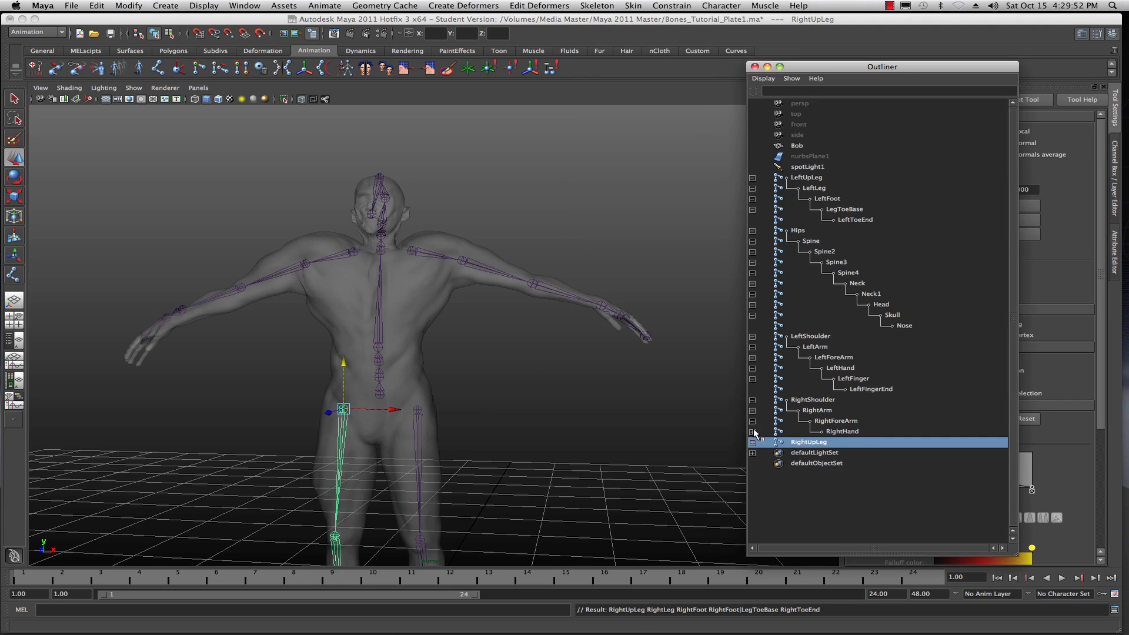
left_click(752, 431)
left_click(753, 442)
left_click(753, 464)
left_click(753, 474)
left_click(752, 485)
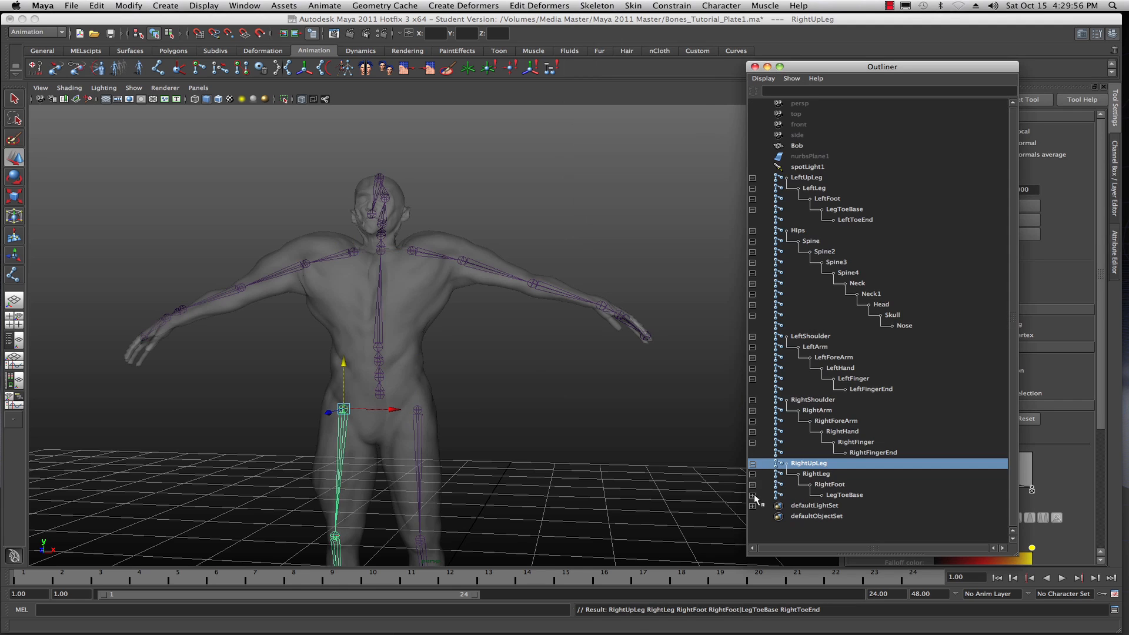
left_click(752, 495)
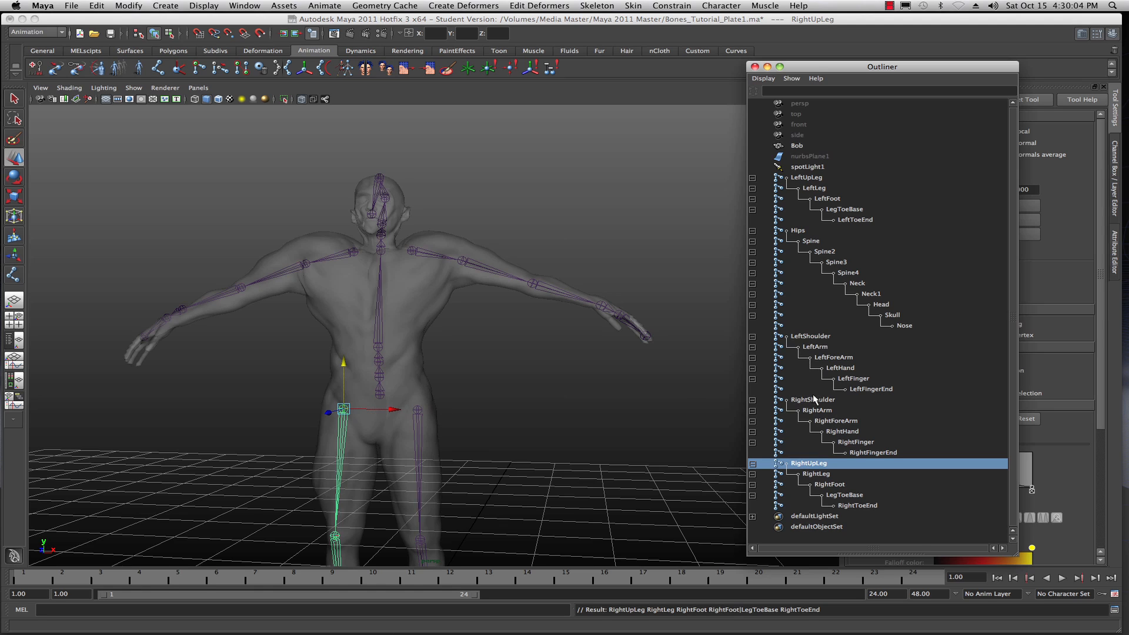
left_click(806, 177)
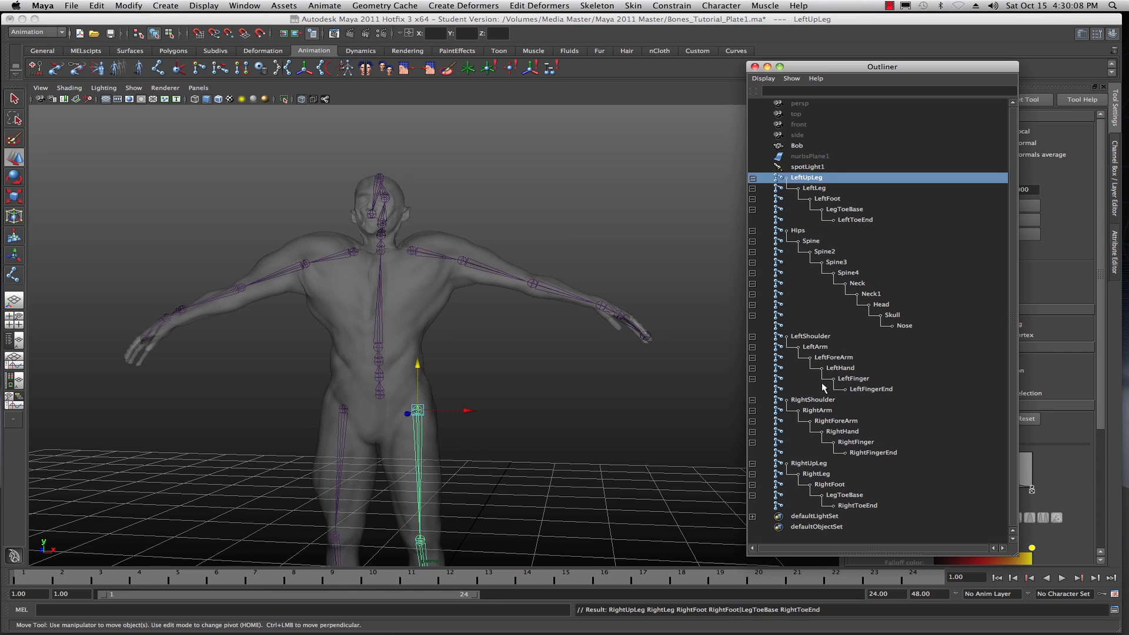
- Parent the LeftUpLeg and RightUpLeg chains to the Hips joint, and check the connected bones on the character
left_click(802, 465, "ctrl")
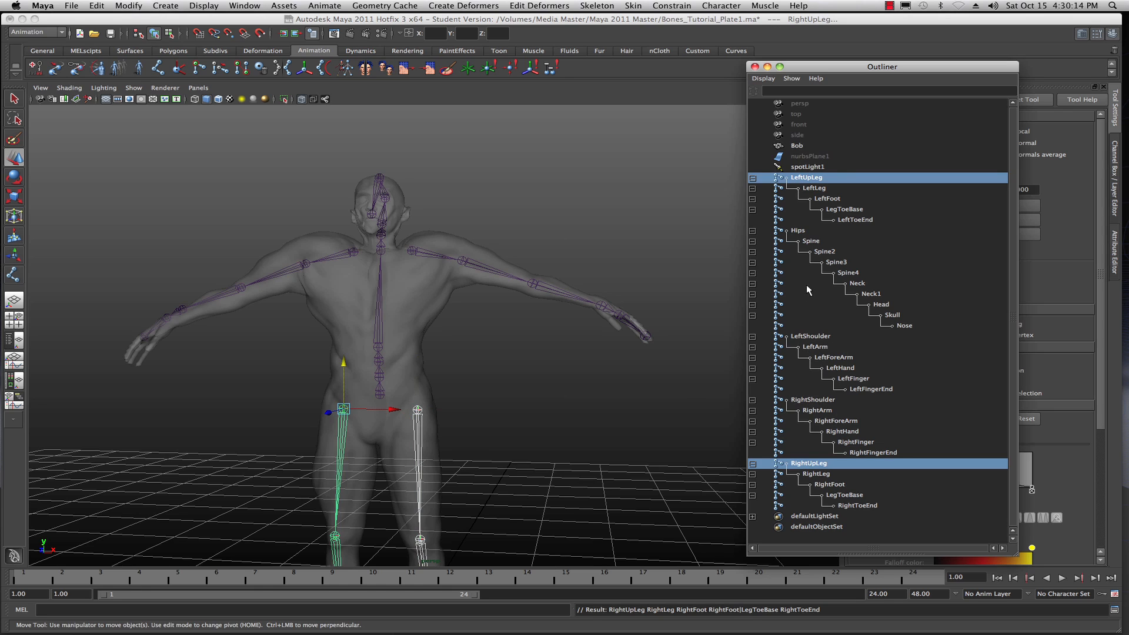
left_click(798, 231, "ctrl")
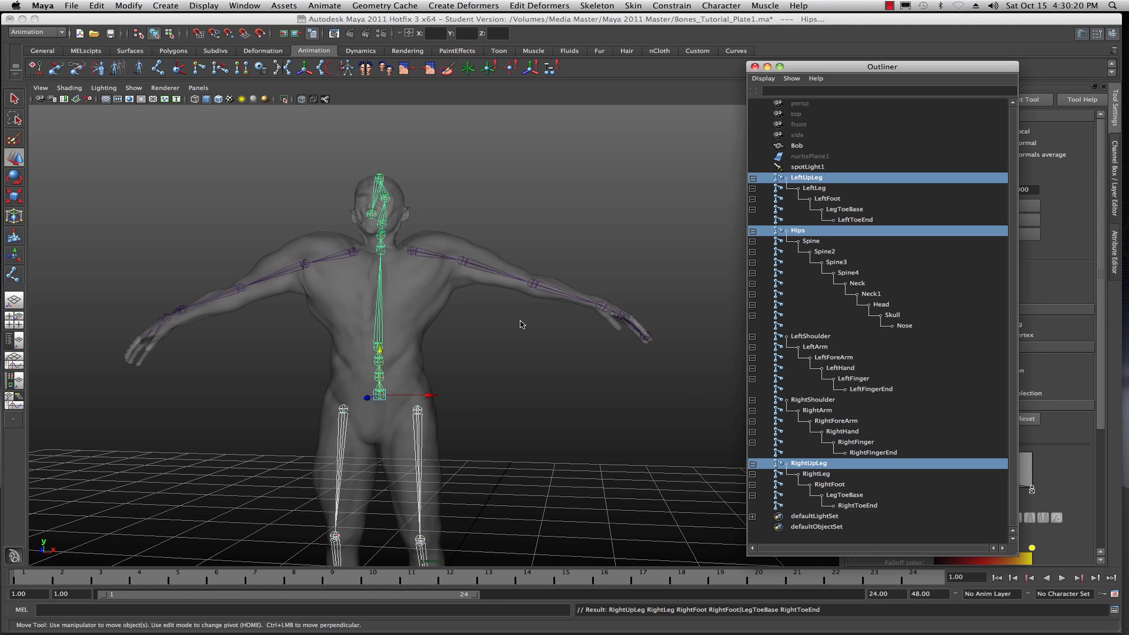
key("p")
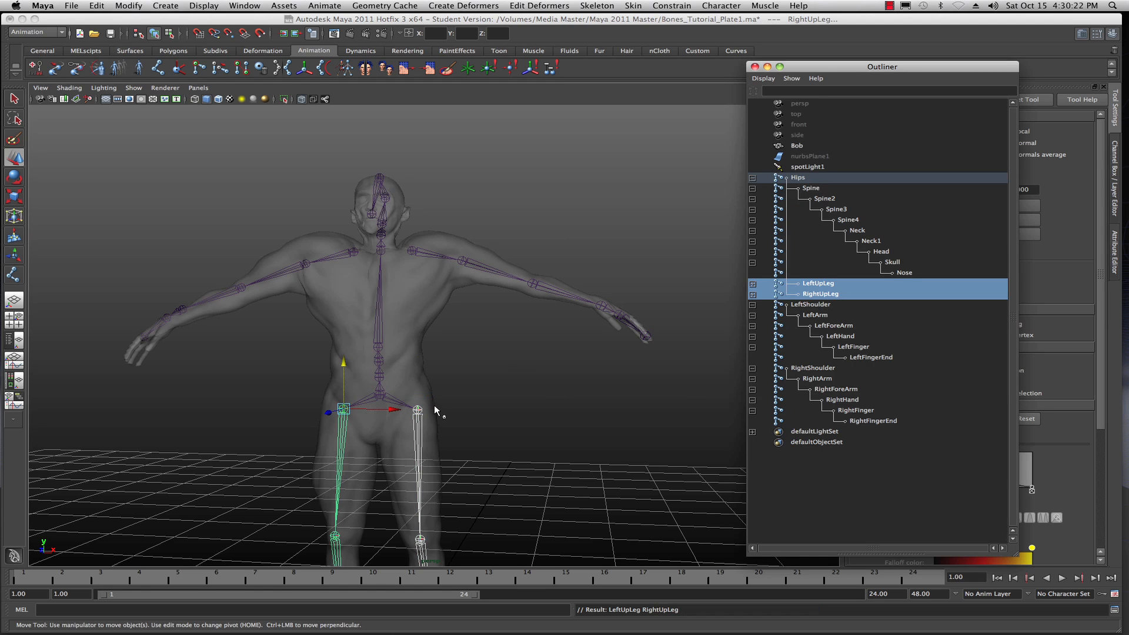
scroll(437, 406, "up", 8)
middle_click_drag(411, 421, 545, 338, "alt")
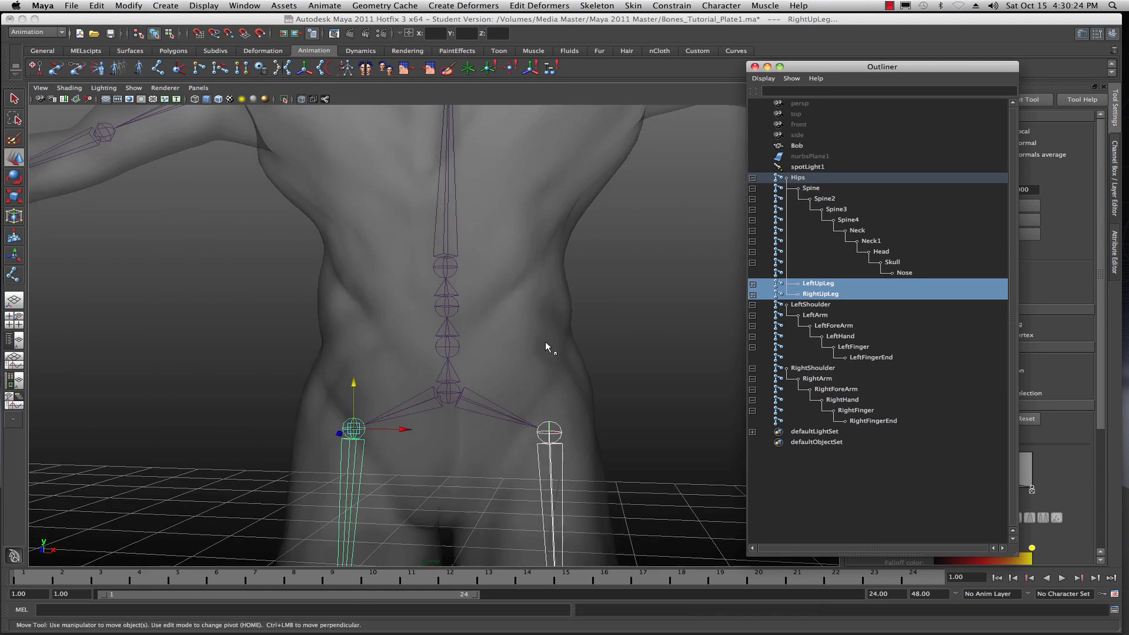
scroll(547, 359, "up", 6)
middle_click_drag(528, 414, 531, 320, "alt")
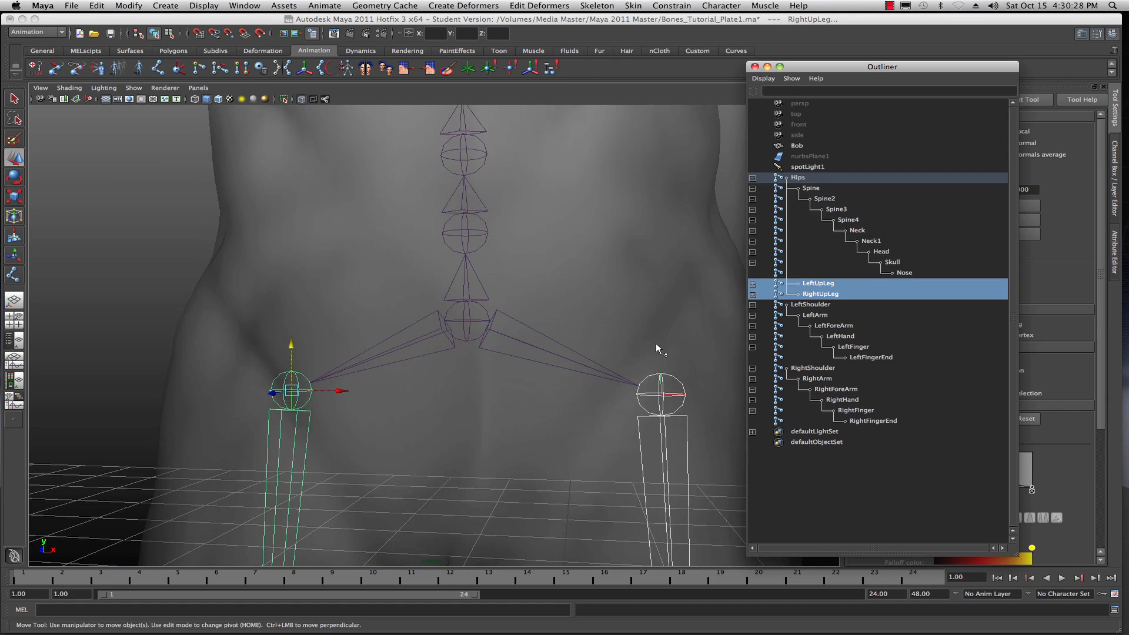
left_click(807, 178)
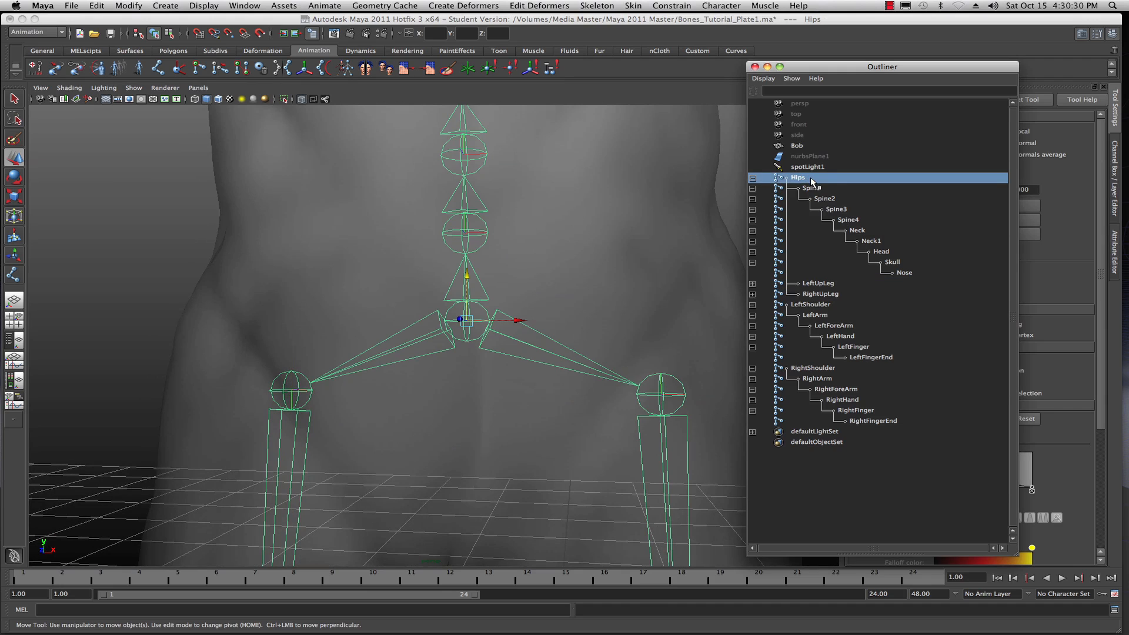
key("f")
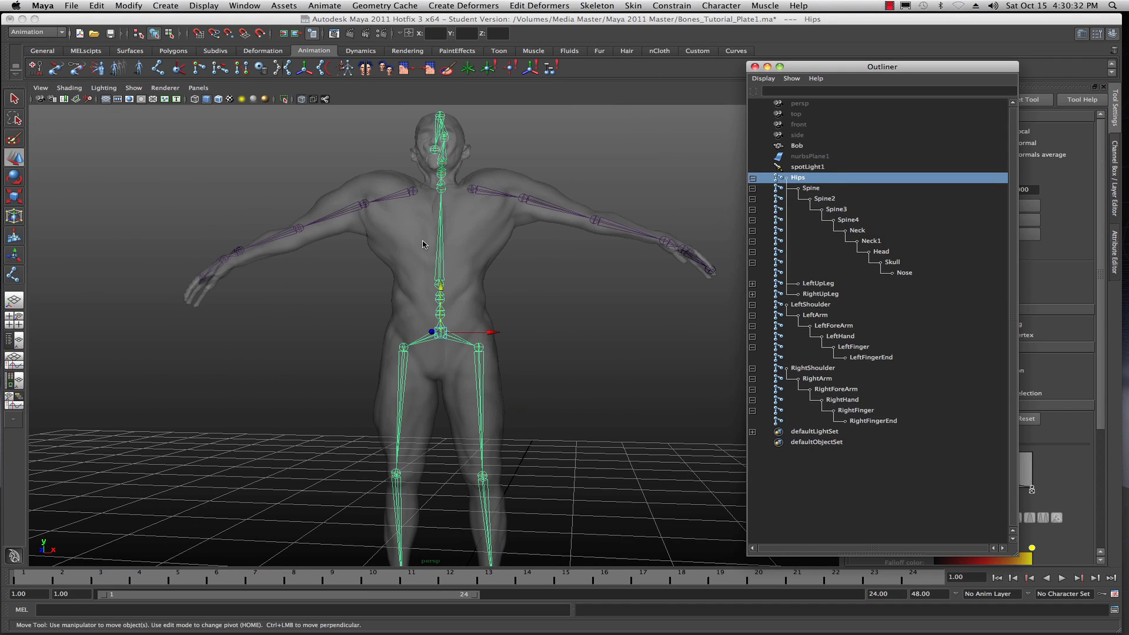
scroll(446, 301, "up", 5)
scroll(451, 282, "down", 2)
- Parent the LeftShoulder and RightShoulder chains to the Spine4 joint at the base of the neck
left_click(810, 306)
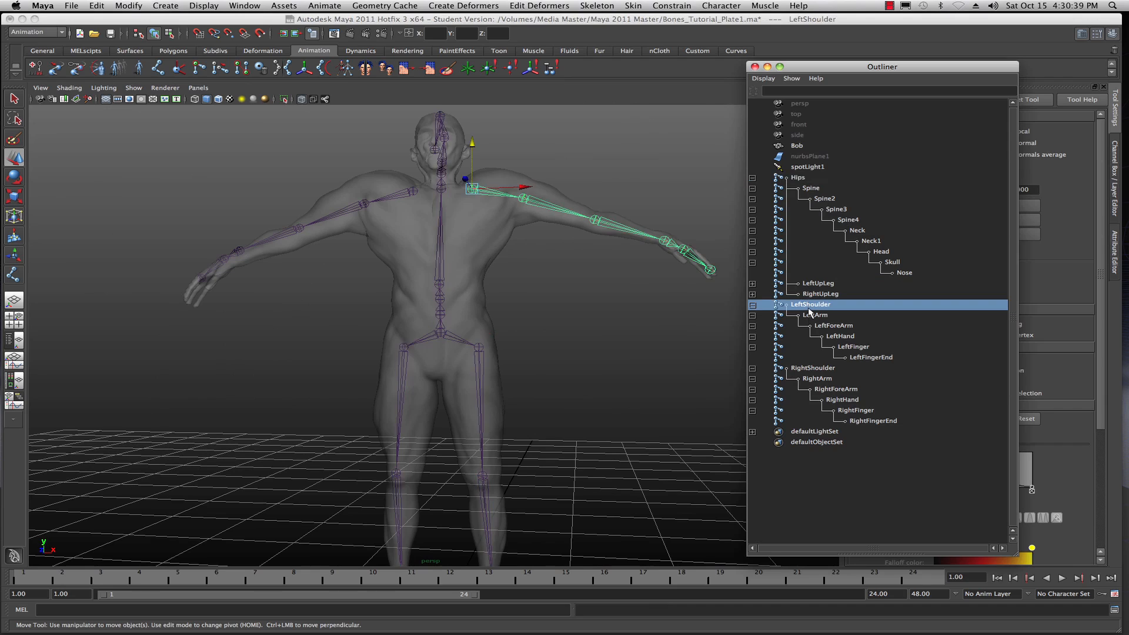
left_click(805, 369, "ctrl")
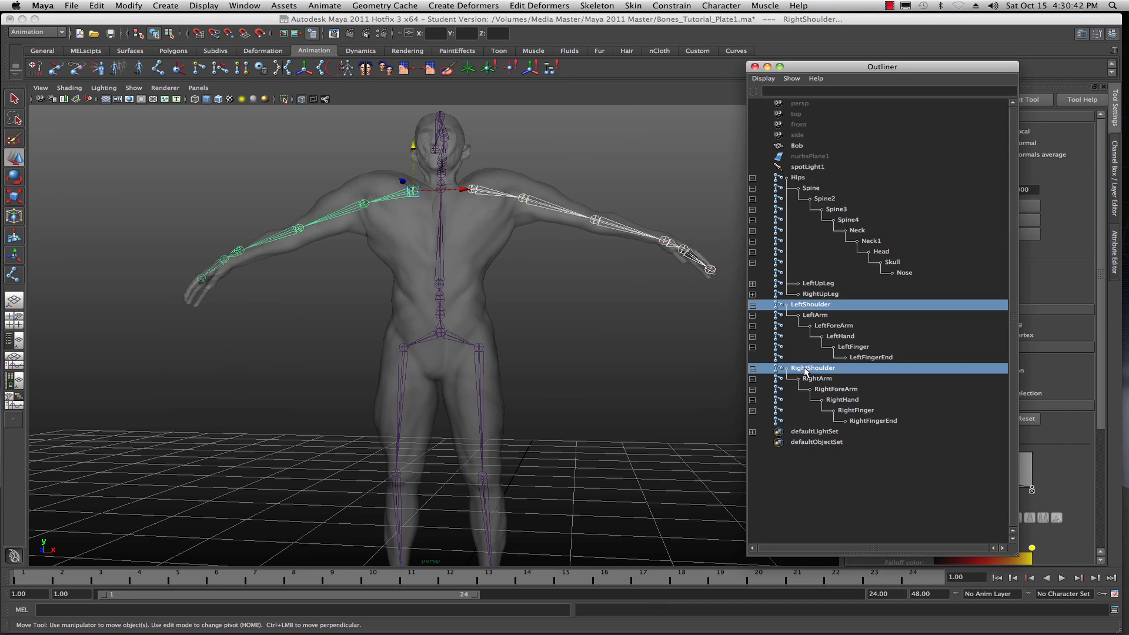
left_click(849, 221, "ctrl")
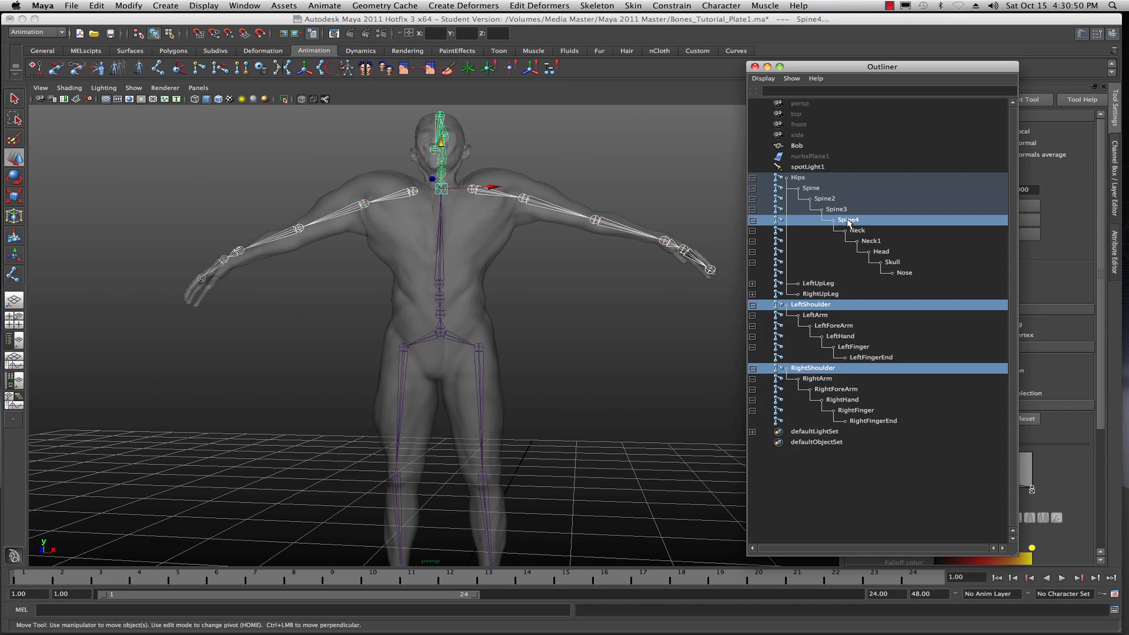
key("p")
scroll(578, 220, "up", 4)
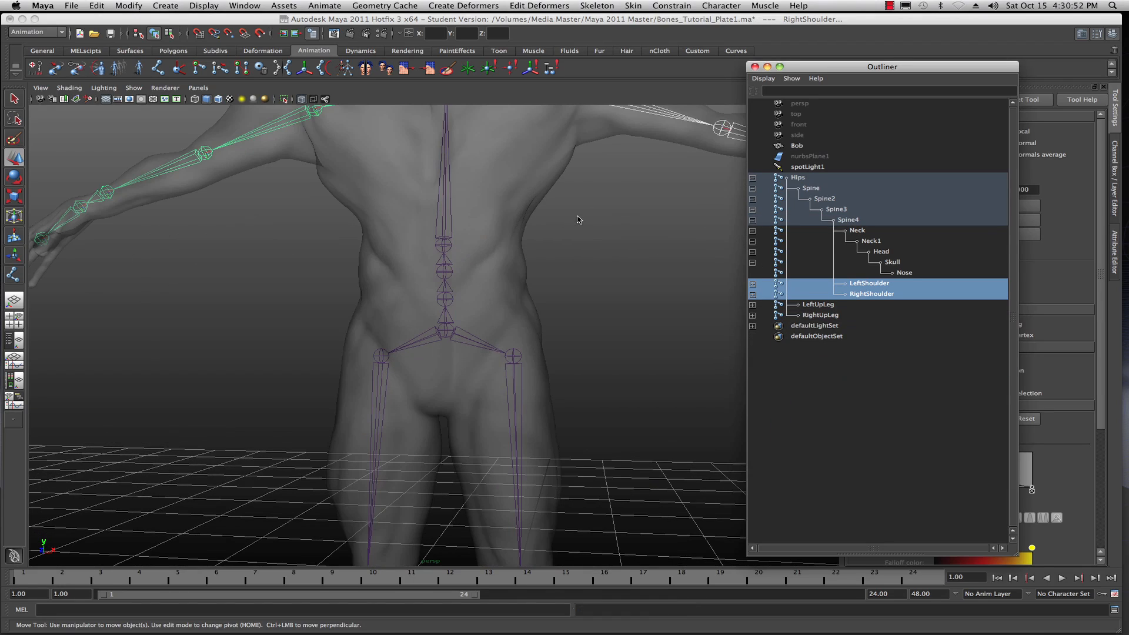
left_click_drag(576, 219, 574, 265, "alt")
scroll(572, 289, "up", 5)
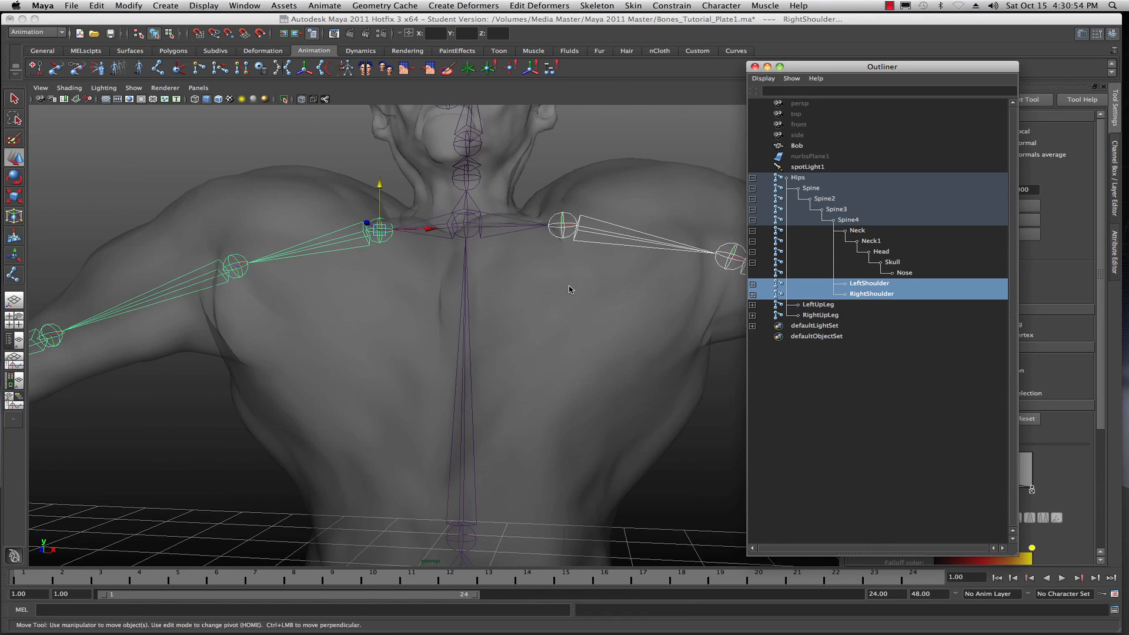
left_click_drag(573, 307, 514, 321, "alt")
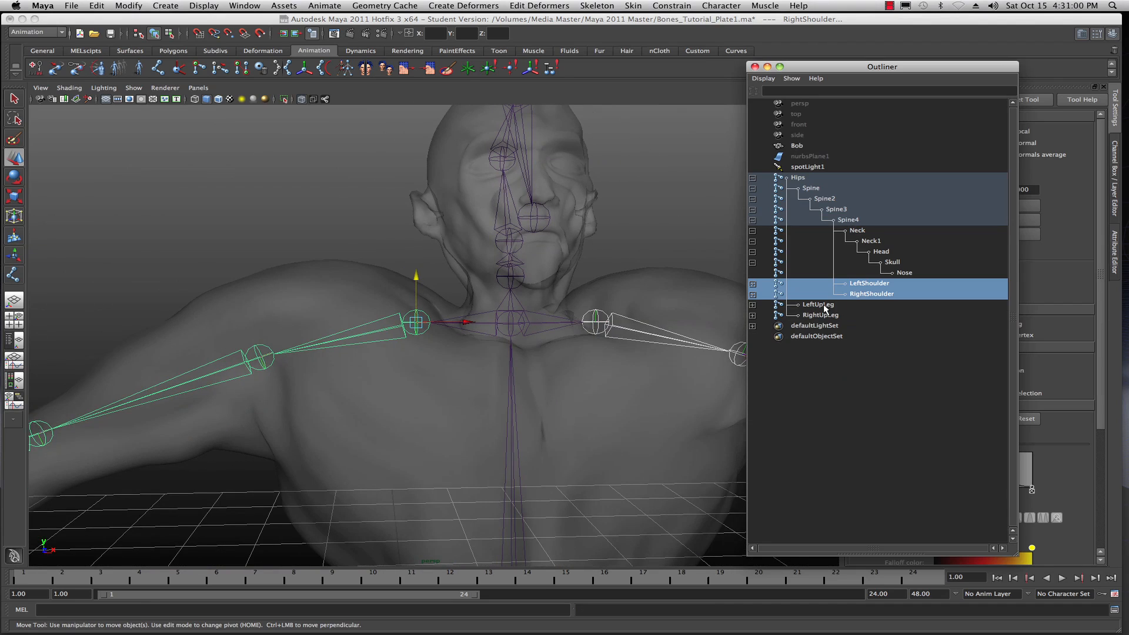
- Select Hips and examine the whole joined skeleton and the bones linking the hips to both upper legs
left_click(801, 178)
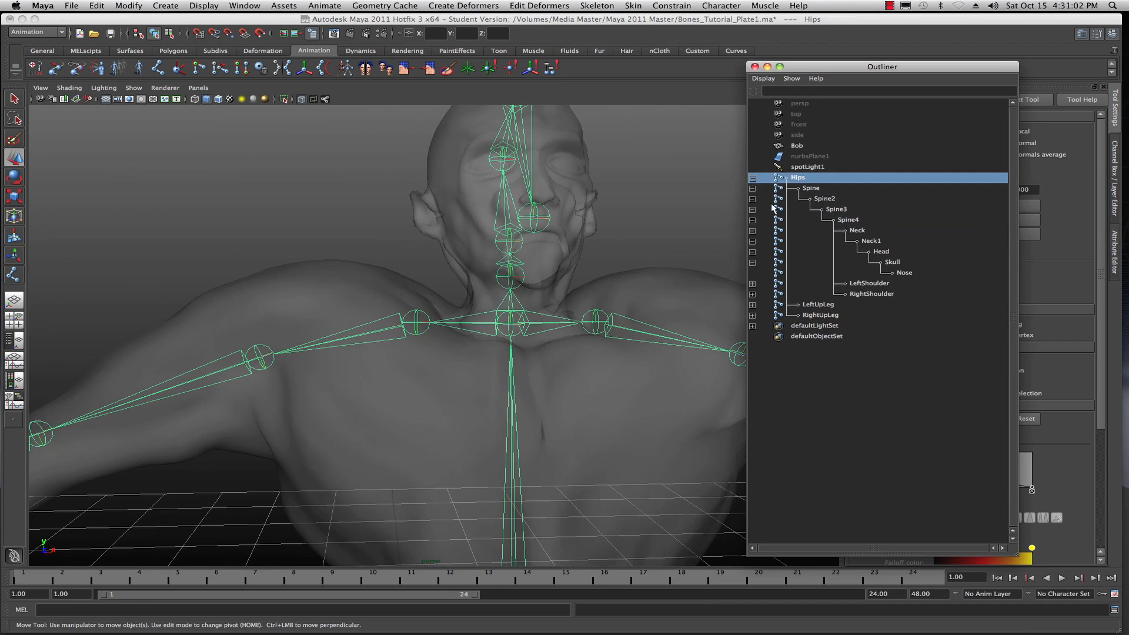
key("f")
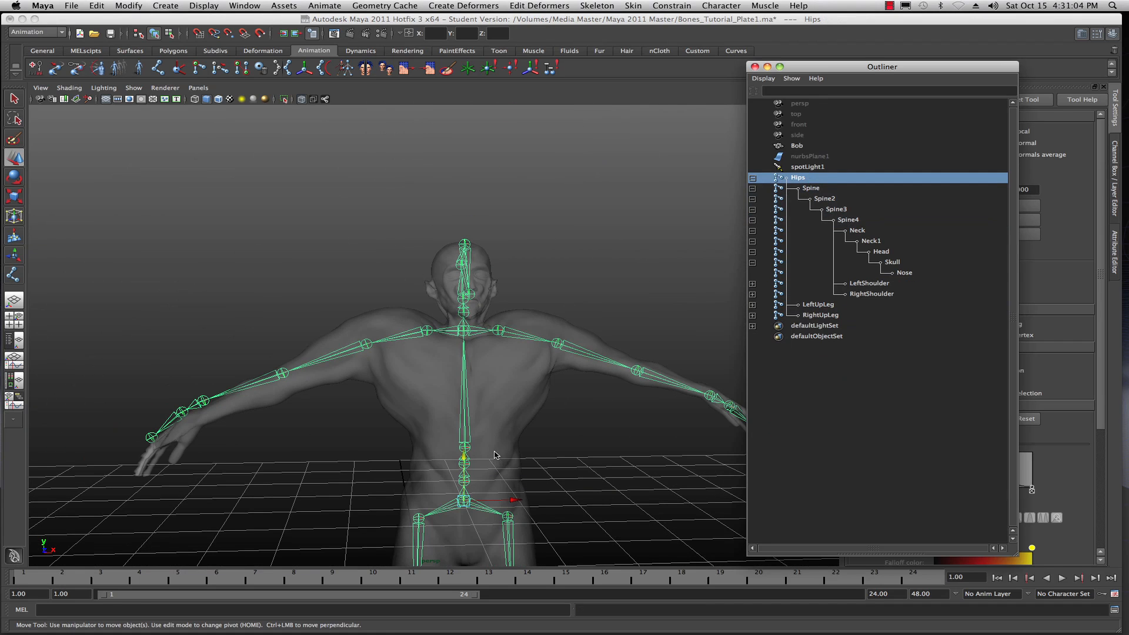
middle_click_drag(495, 453, 604, 381, "alt")
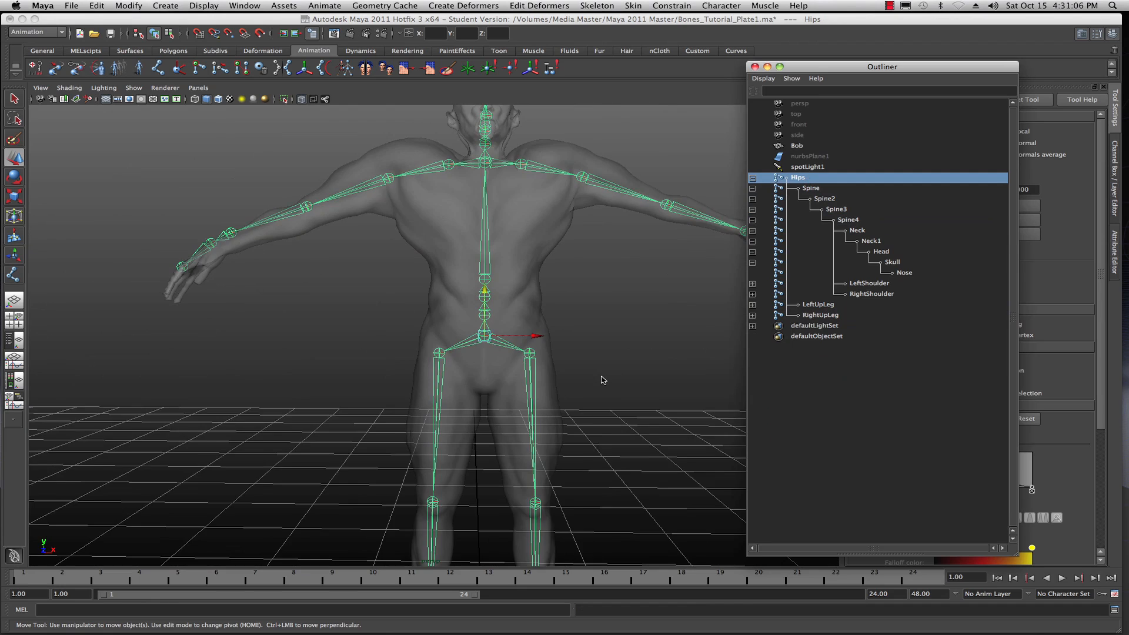
scroll(604, 381, "up", 5)
middle_click_drag(693, 361, 612, 323, "alt")
scroll(600, 334, "up", 2)
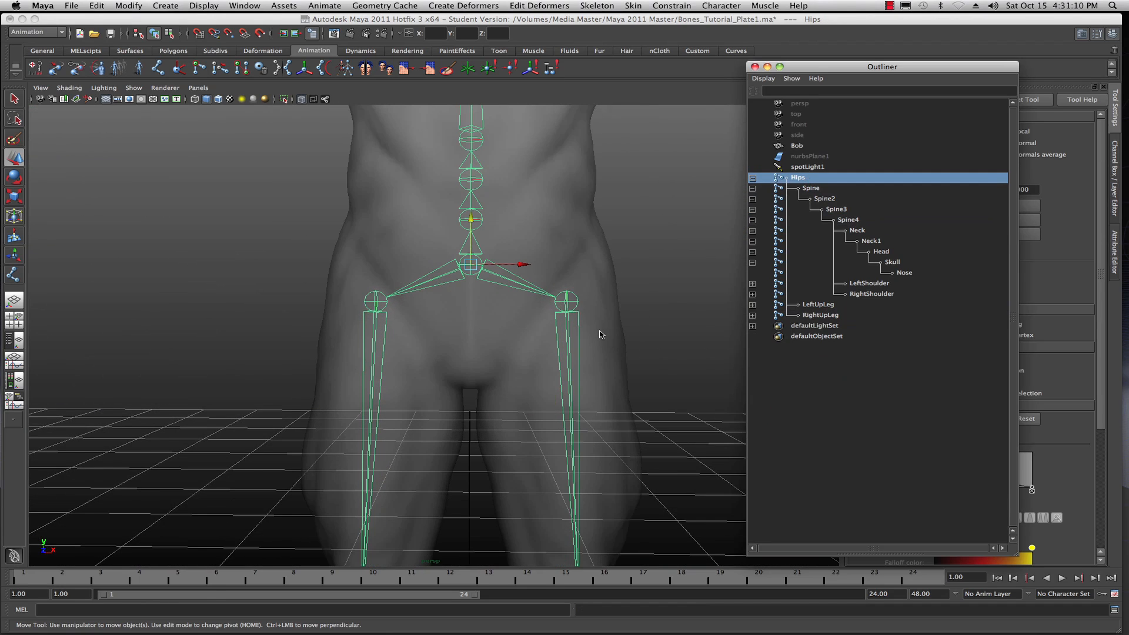
scroll(600, 334, "up", 1)
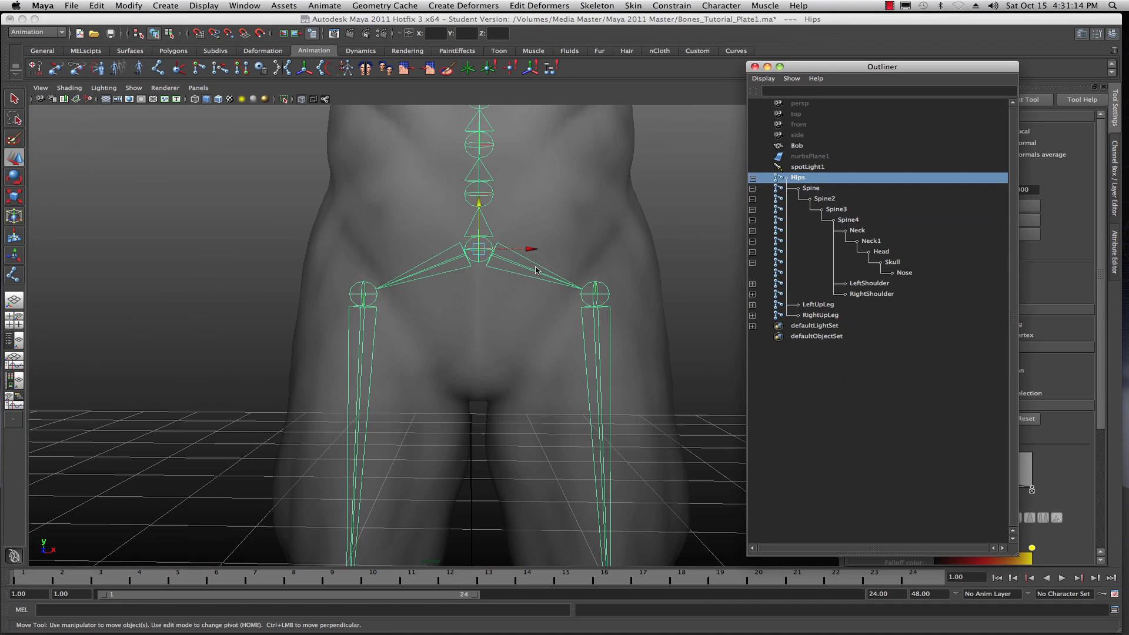
scroll(536, 270, "up", 1)
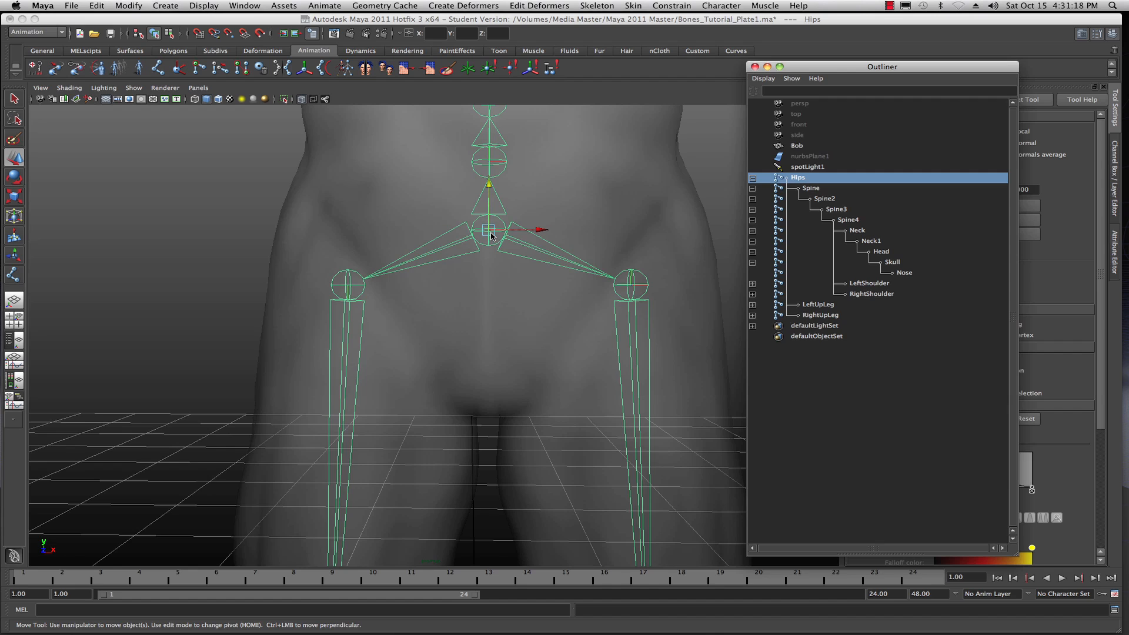
scroll(491, 236, "down", 3)
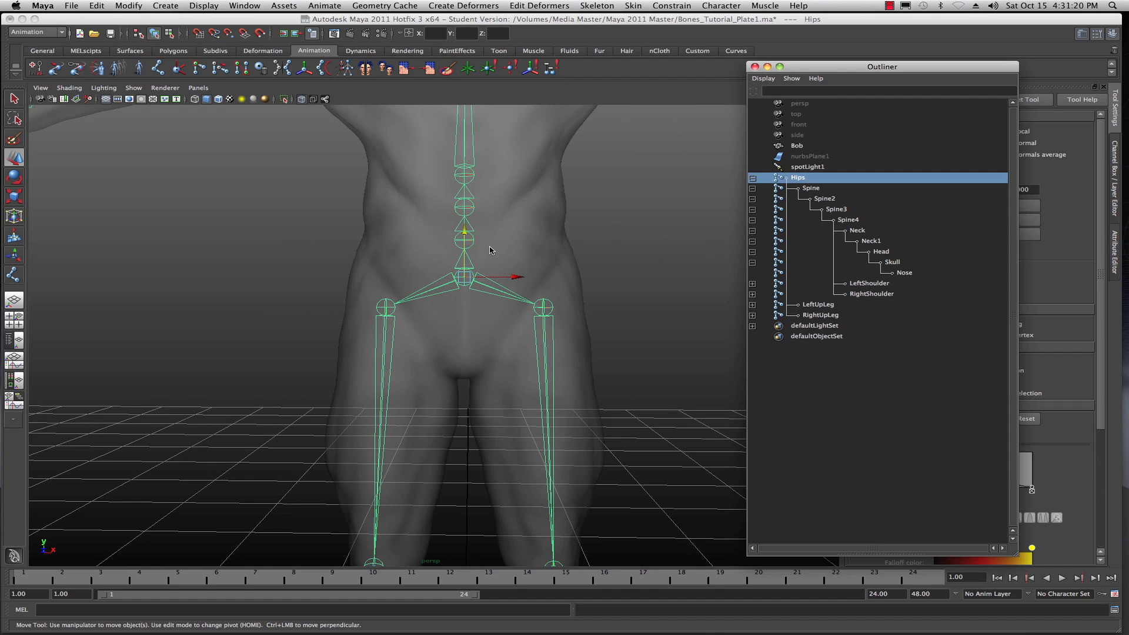
scroll(492, 250, "down", 2)
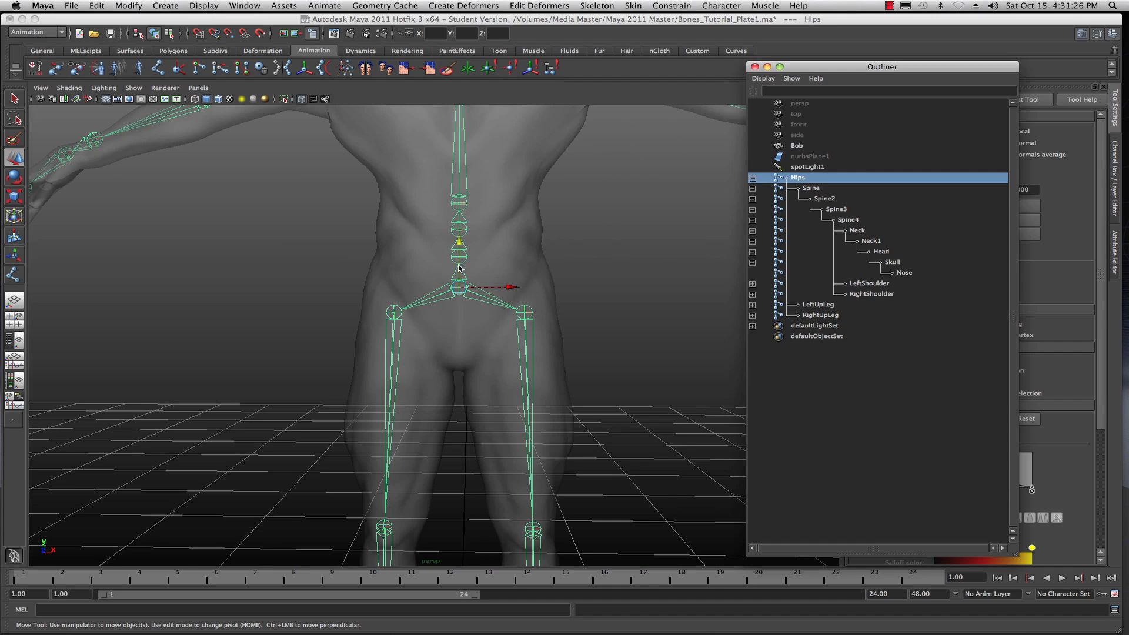
- Undo the parenting of the shoulders to Spine4 and of the upper legs to Hips
key("ctrl+z")
key("ctrl+z")
key("ctrl+z")
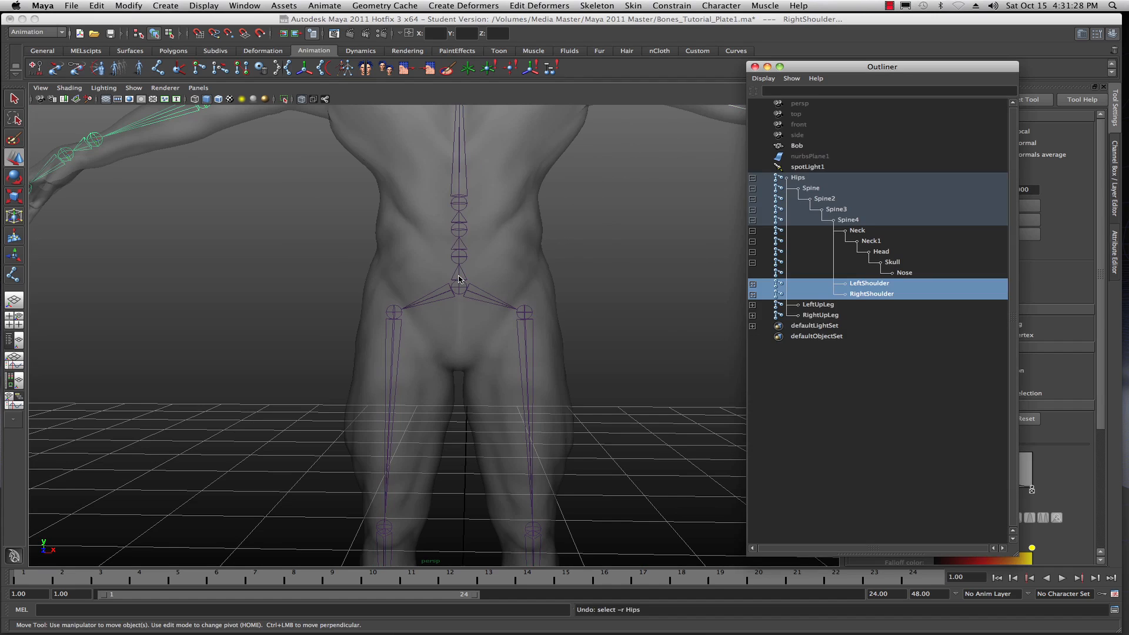
key("ctrl+z")
key("ctrl+z")
key("ctrl+z")
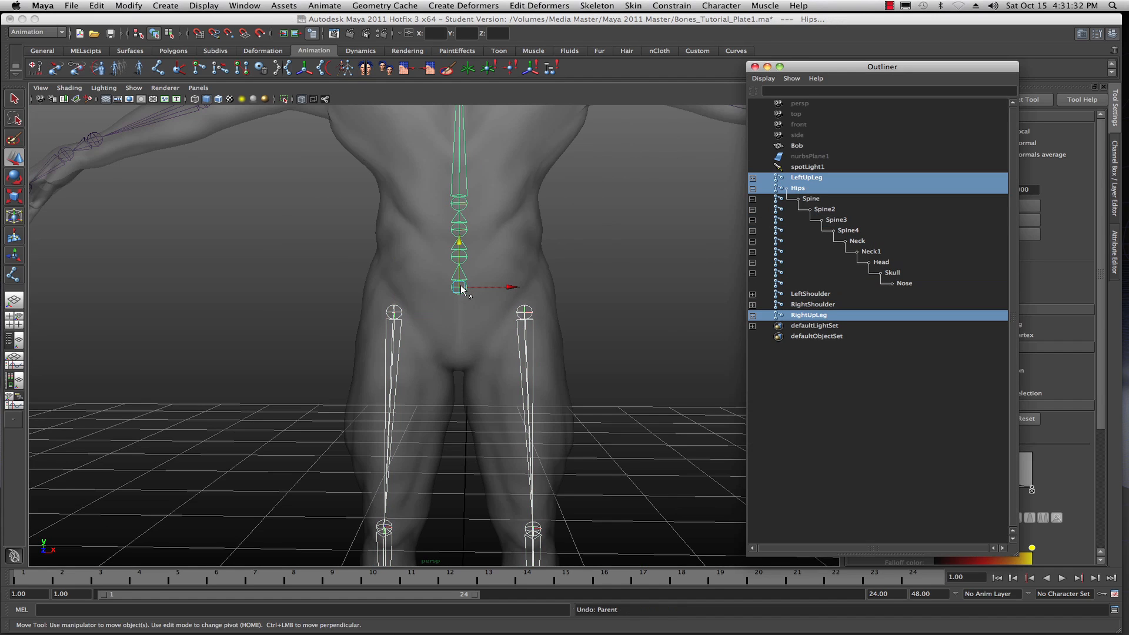
- Clear the selection, activate the Joint Tool and select the Hips joint in the Outliner
left_click(561, 276)
scroll(560, 276, "down", 5)
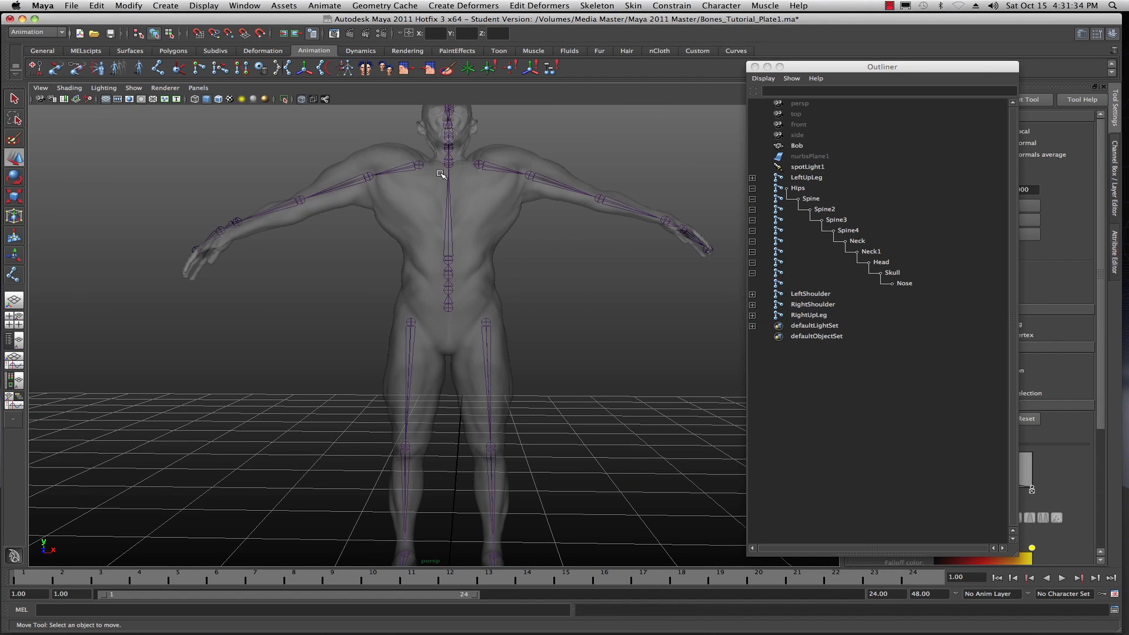
scroll(486, 327, "up", 10)
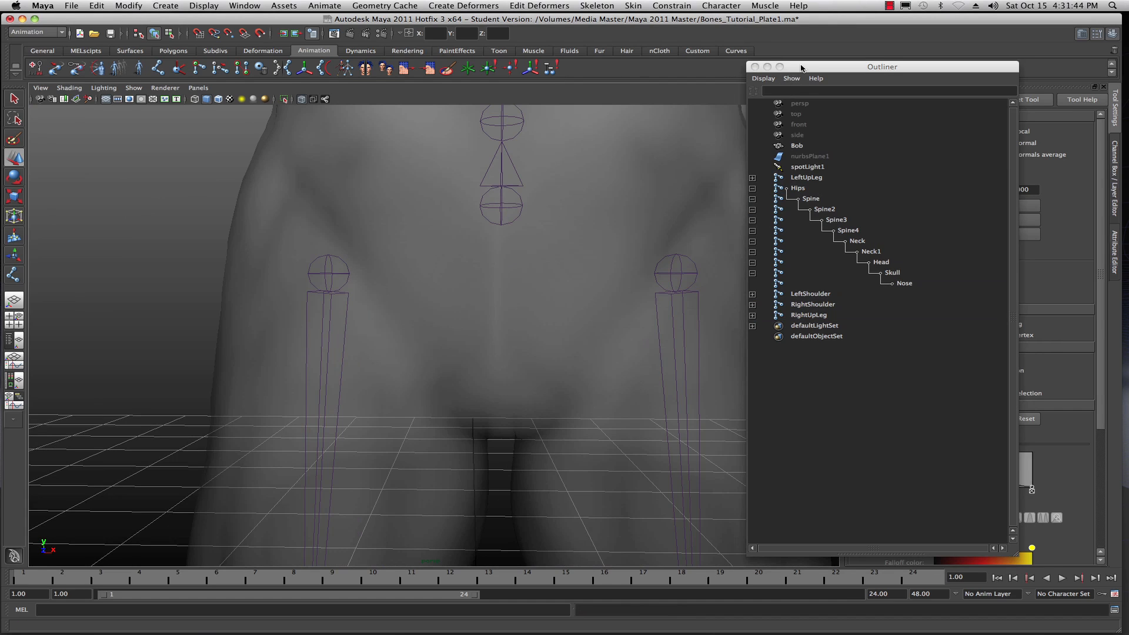
left_click(755, 66)
left_click(840, 191)
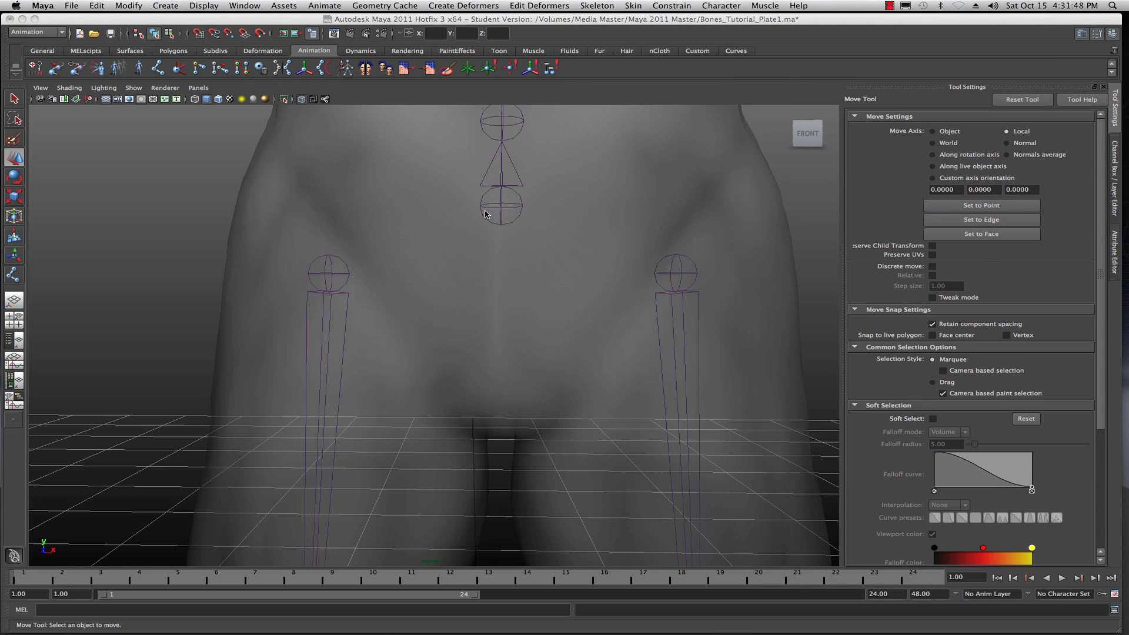
left_click(595, 5)
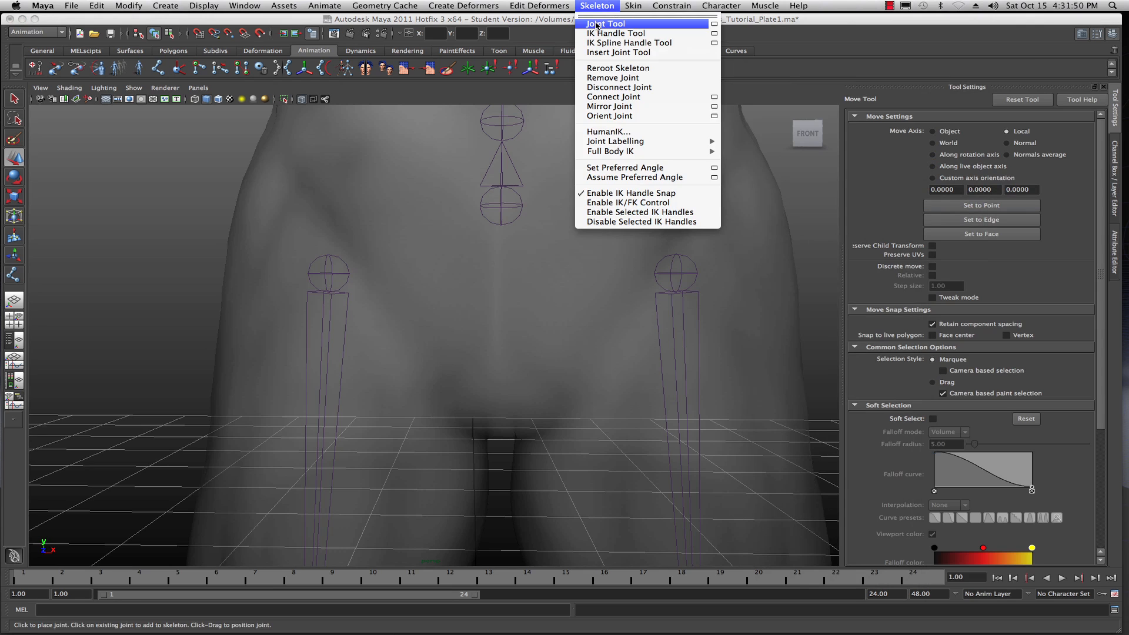
left_click(597, 24)
left_click_drag(1128, 121, 874, 103)
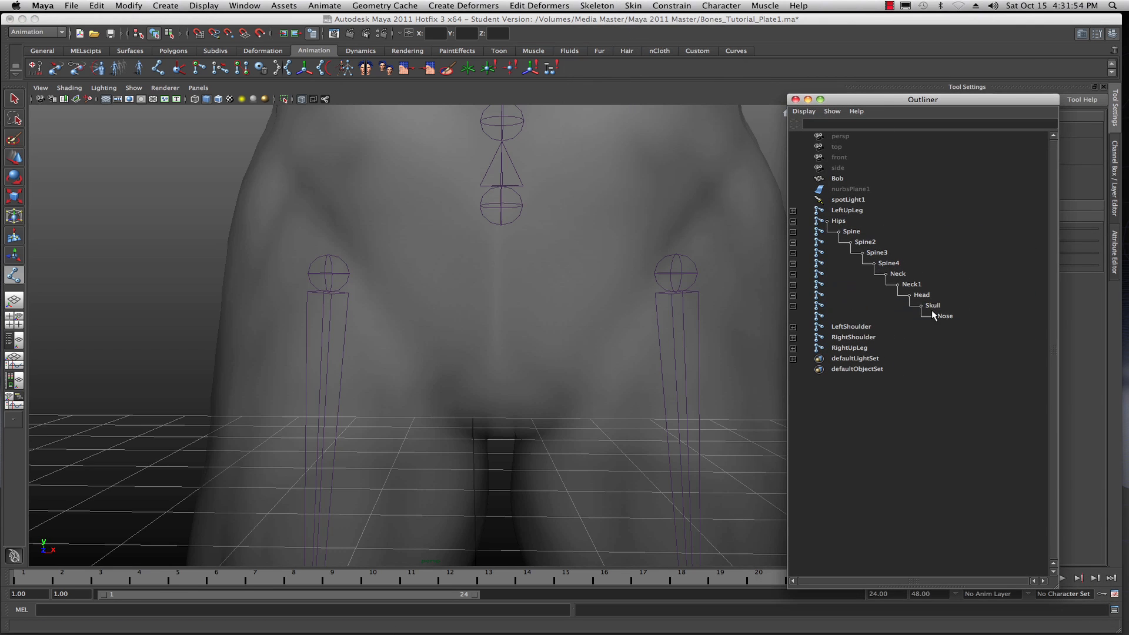
left_click(858, 236)
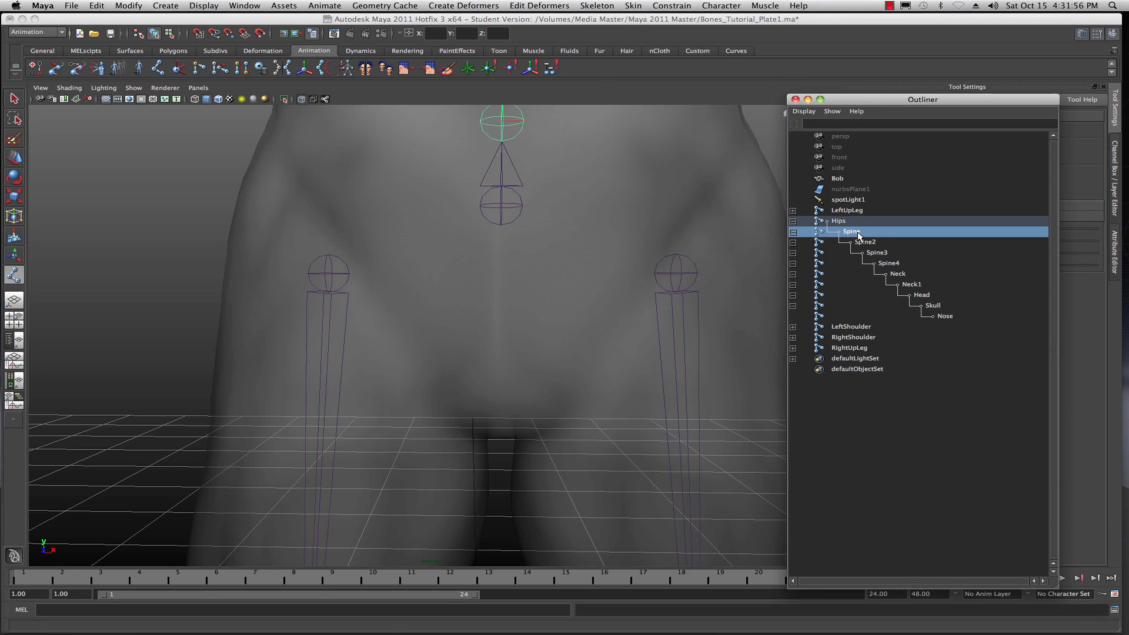
left_click(852, 222)
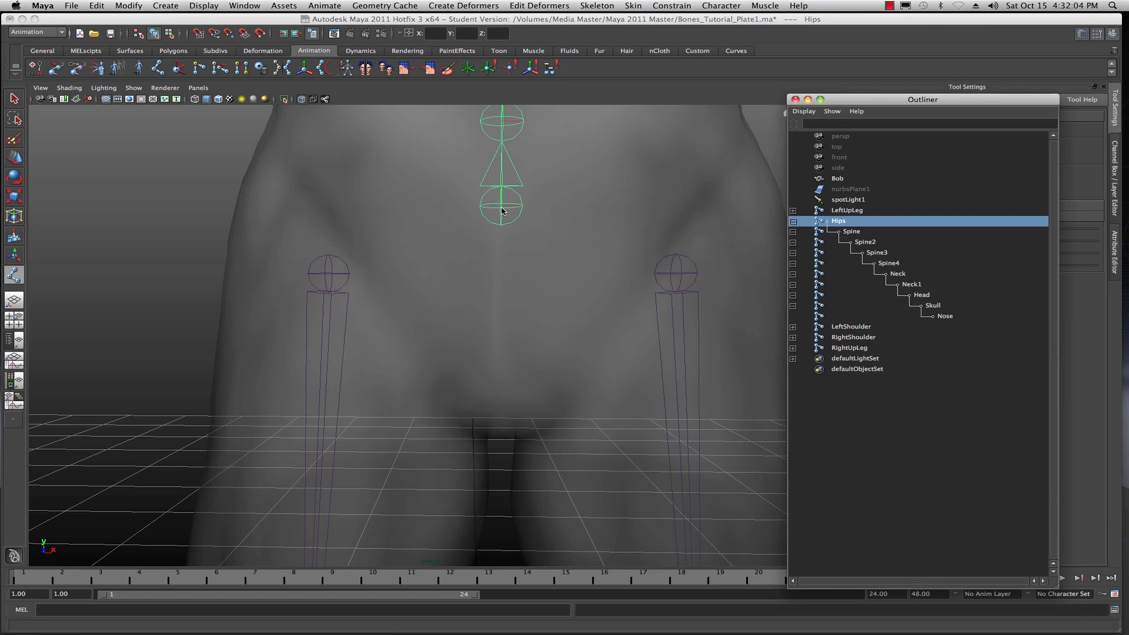
- Try to place a child joint of Hips with point snapping on the Hips joint, and undo the placement
key("v")
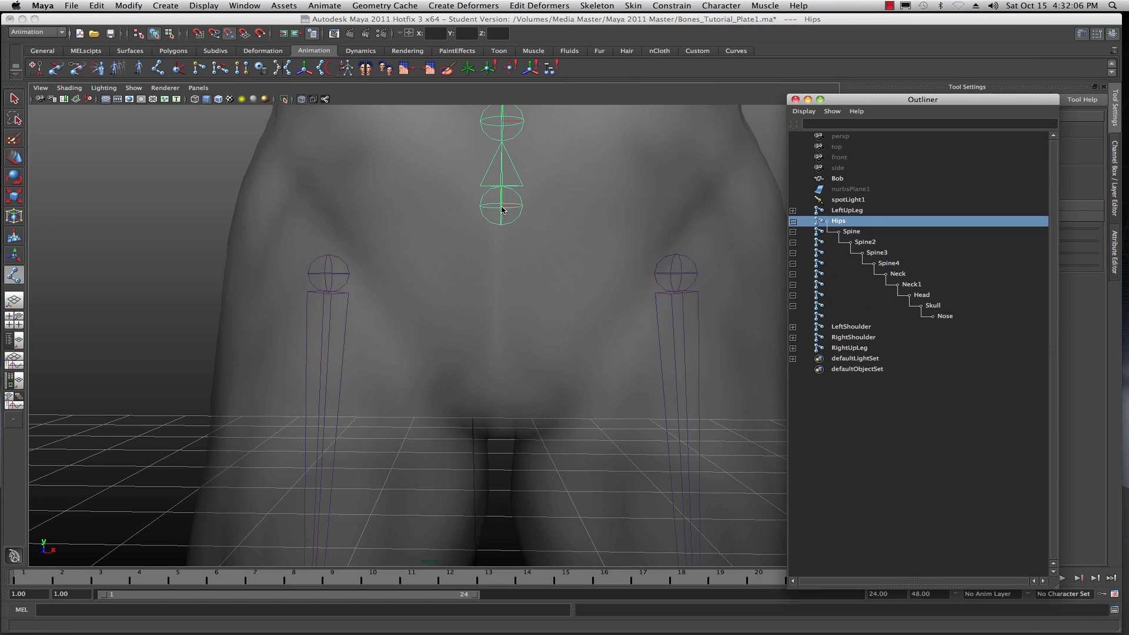
left_click(501, 207)
left_click(502, 207)
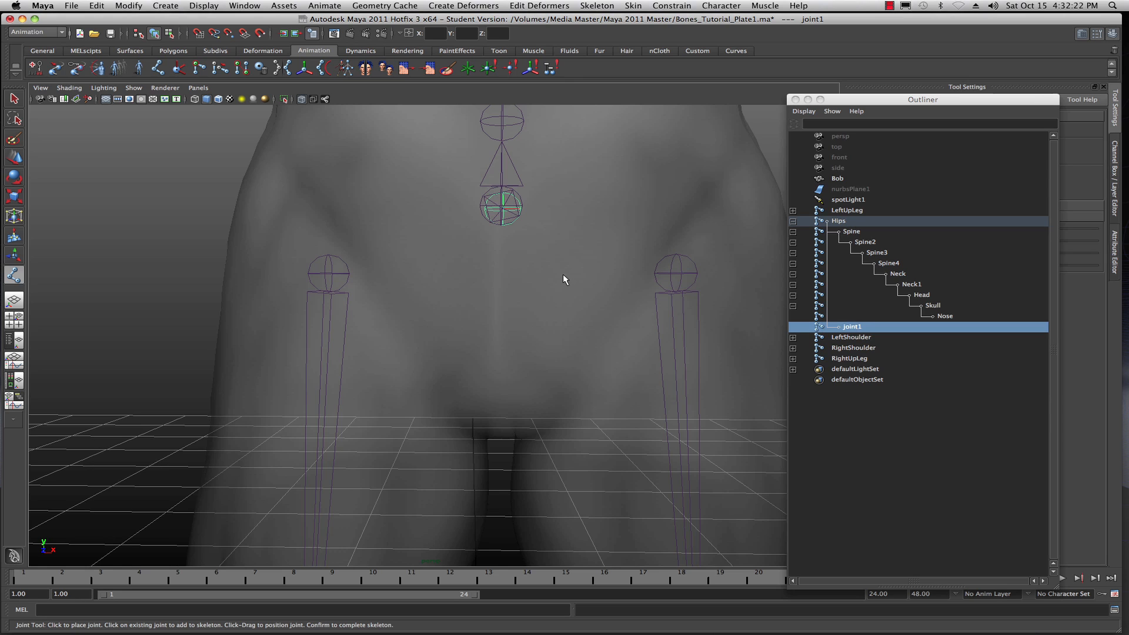
left_click_drag(528, 275, 655, 275, "alt")
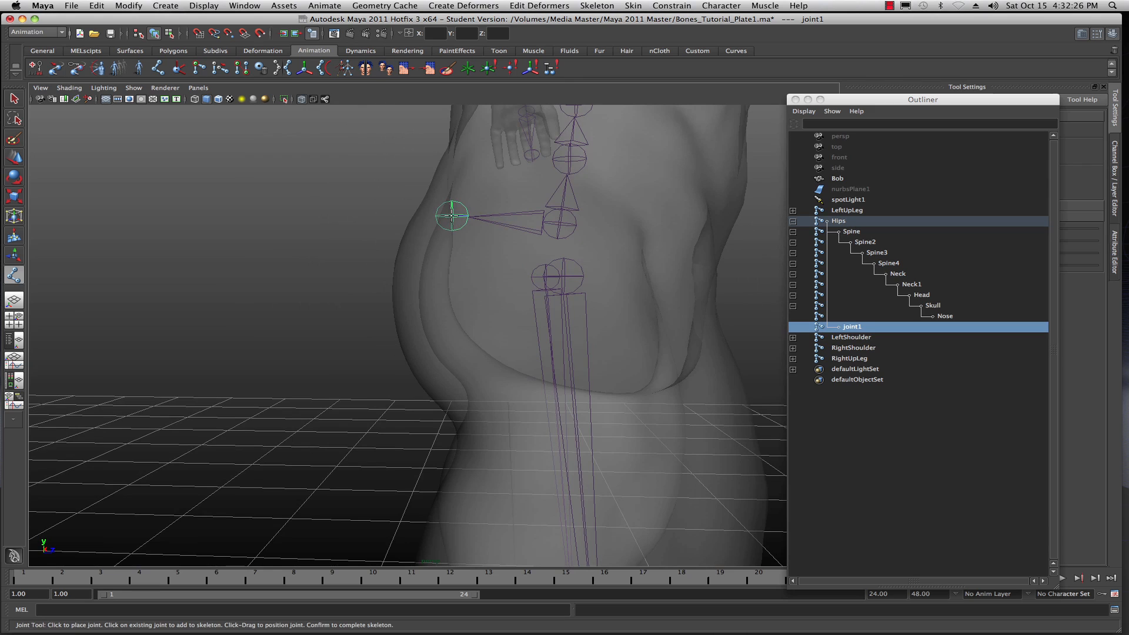
mouse_move(523, 265)
left_mouse_down("alt")
mouse_move(590, 267)
mouse_move(518, 264)
left_mouse_up("alt")
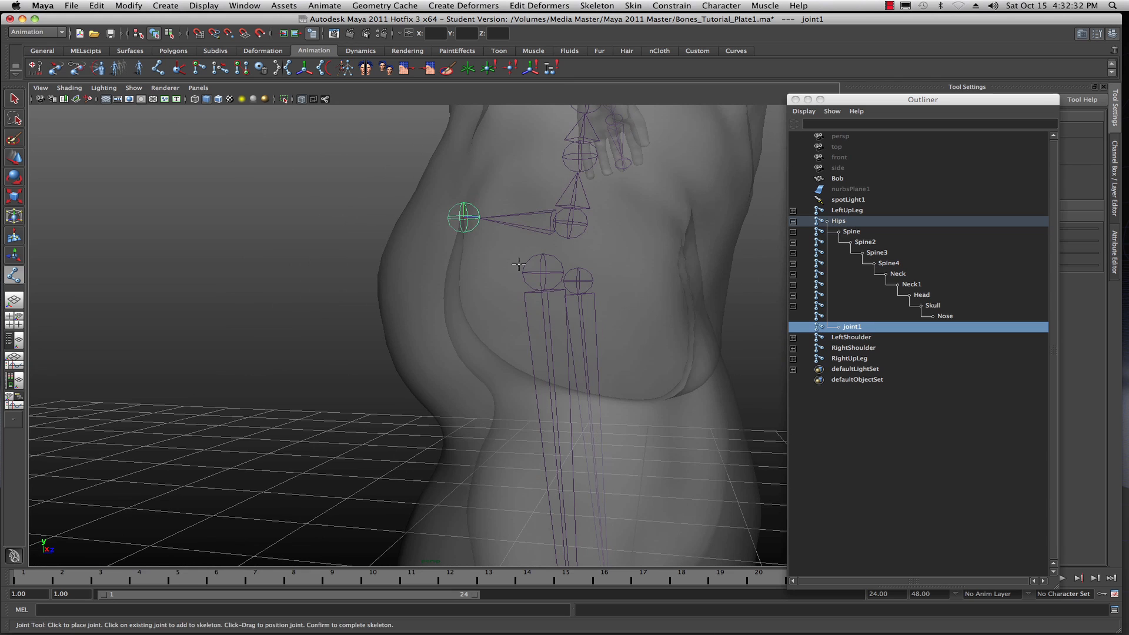
key("z")
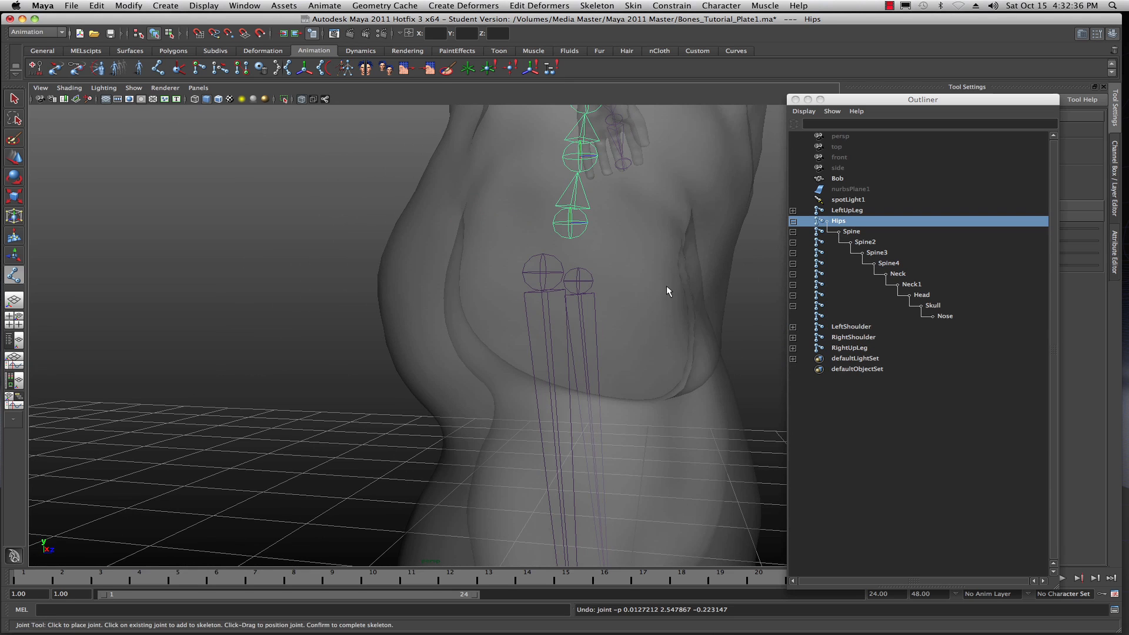
- Add a child joint of Hips directly on the Hips joint in the front view and complete the joint
left_click_drag(673, 292, 563, 286, "alt")
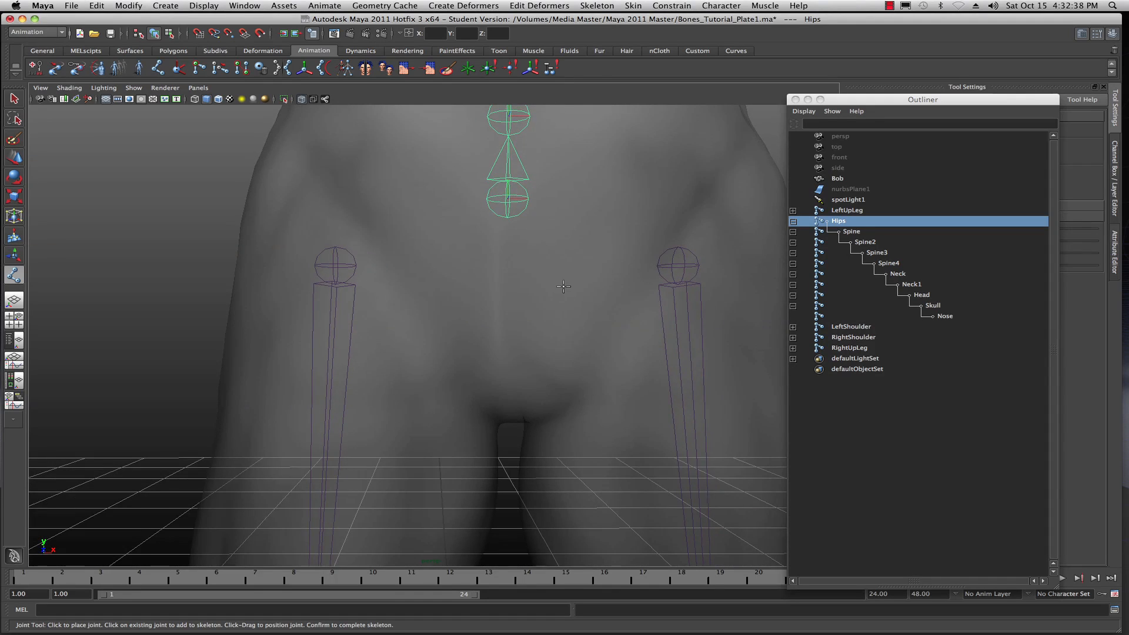
scroll(538, 316, "down", 3)
key("space")
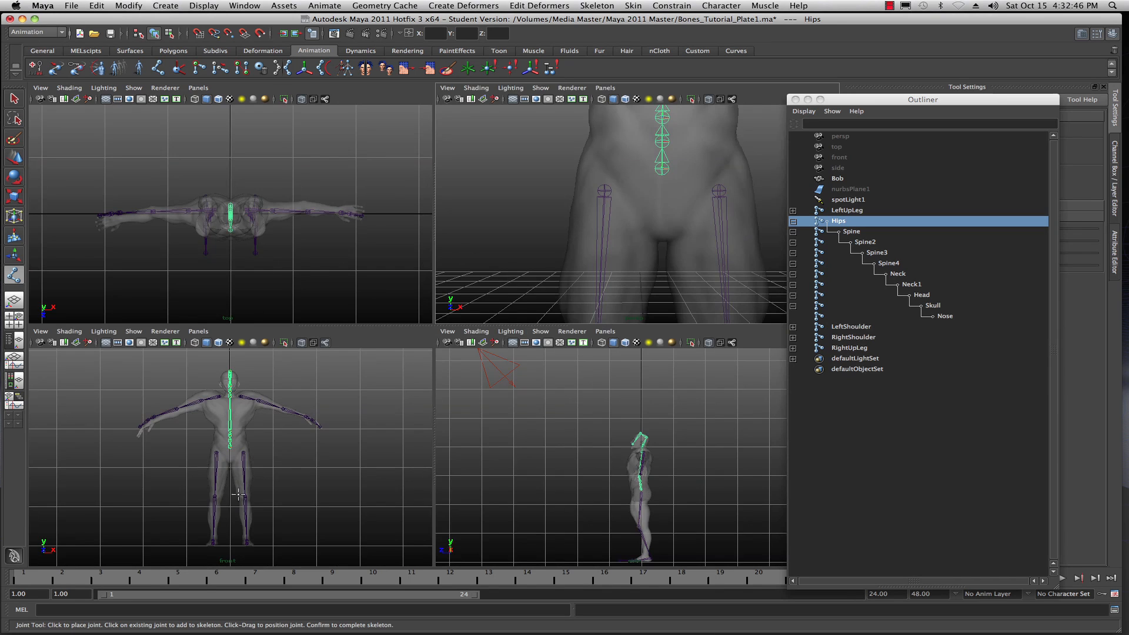
key("space")
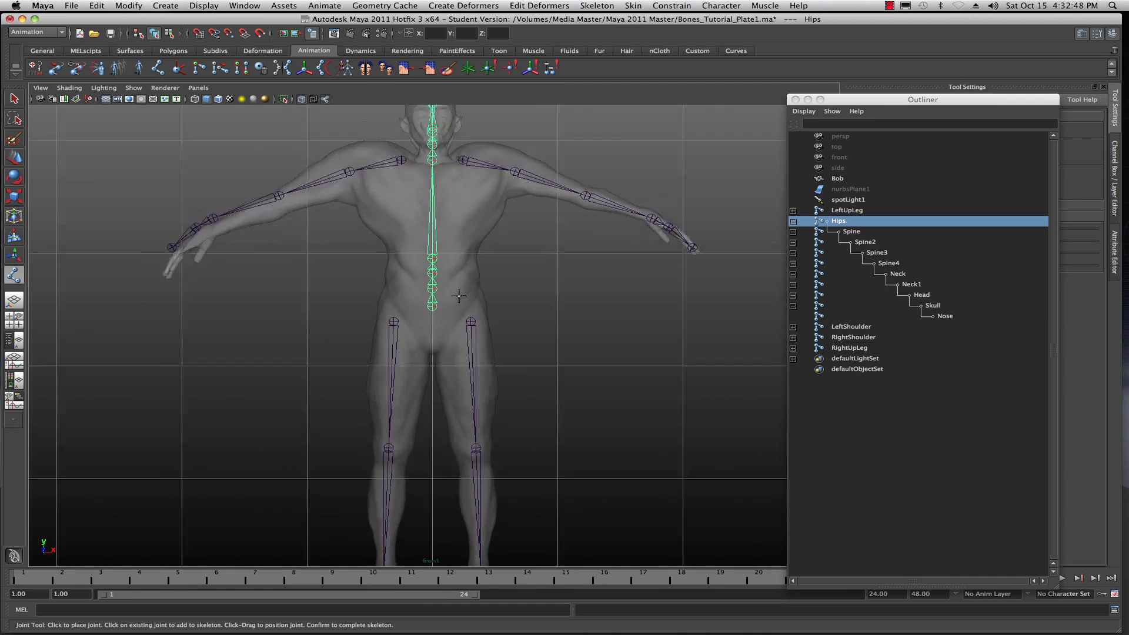
scroll(458, 296, "up", 10)
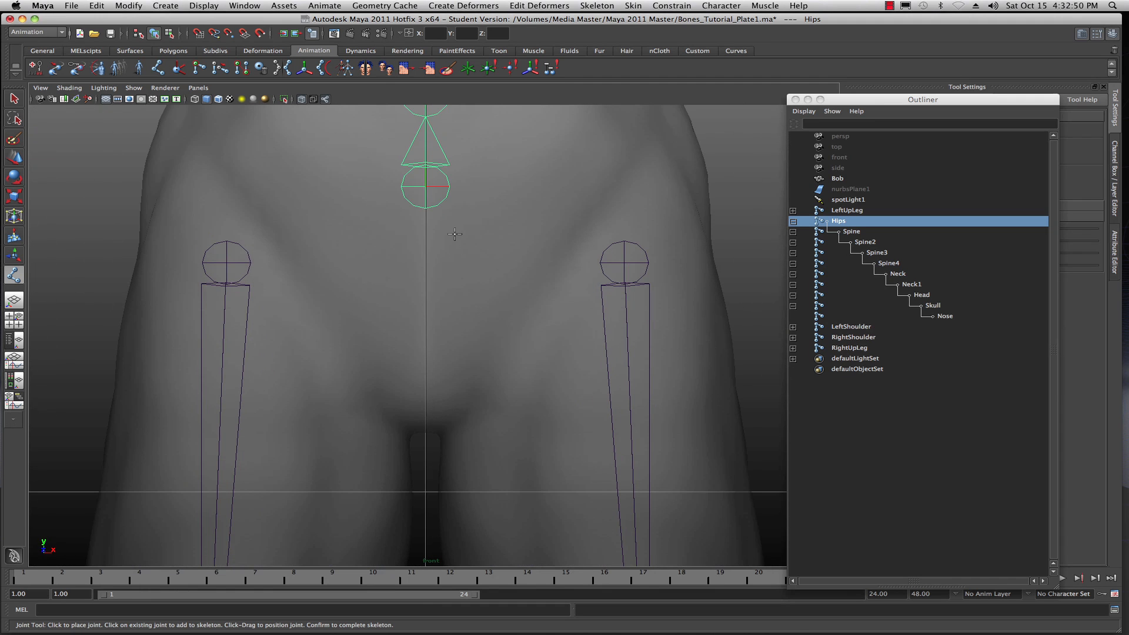
middle_click_drag(455, 232, 467, 312, "alt")
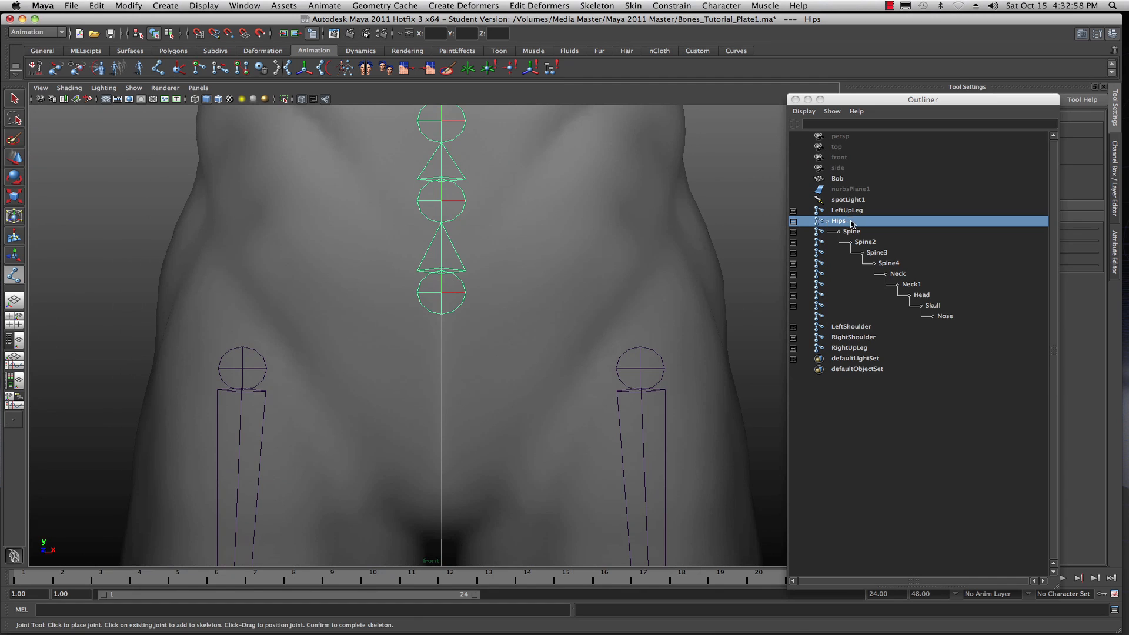
left_click(439, 291)
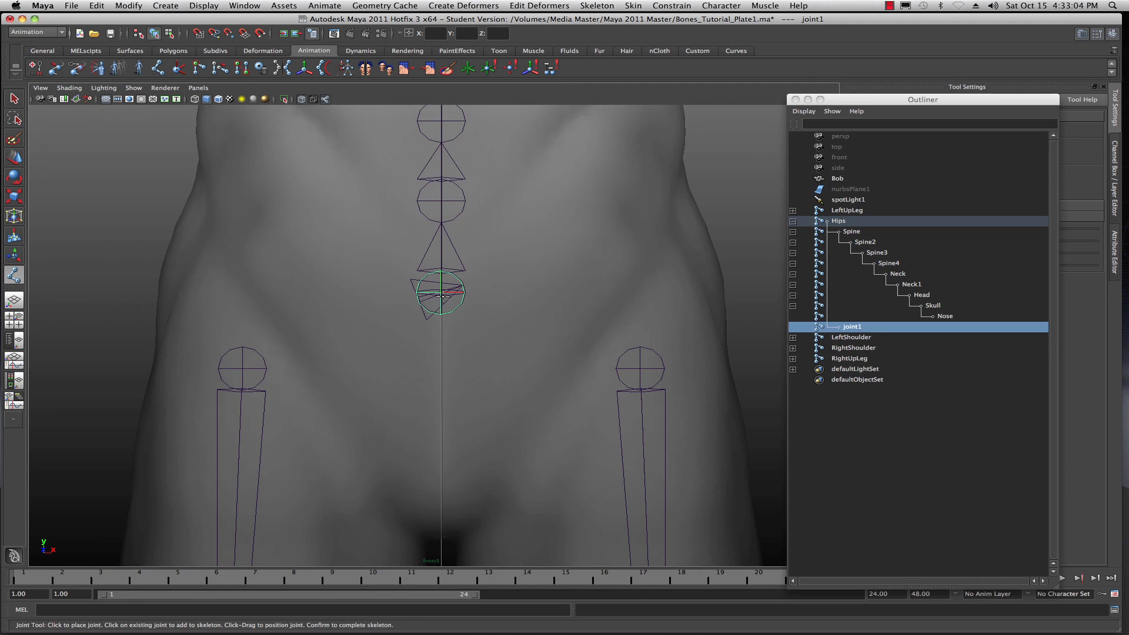
key("Return")
- Move the new child joint of Hips straight down to the height of the upper leg joints
key("w")
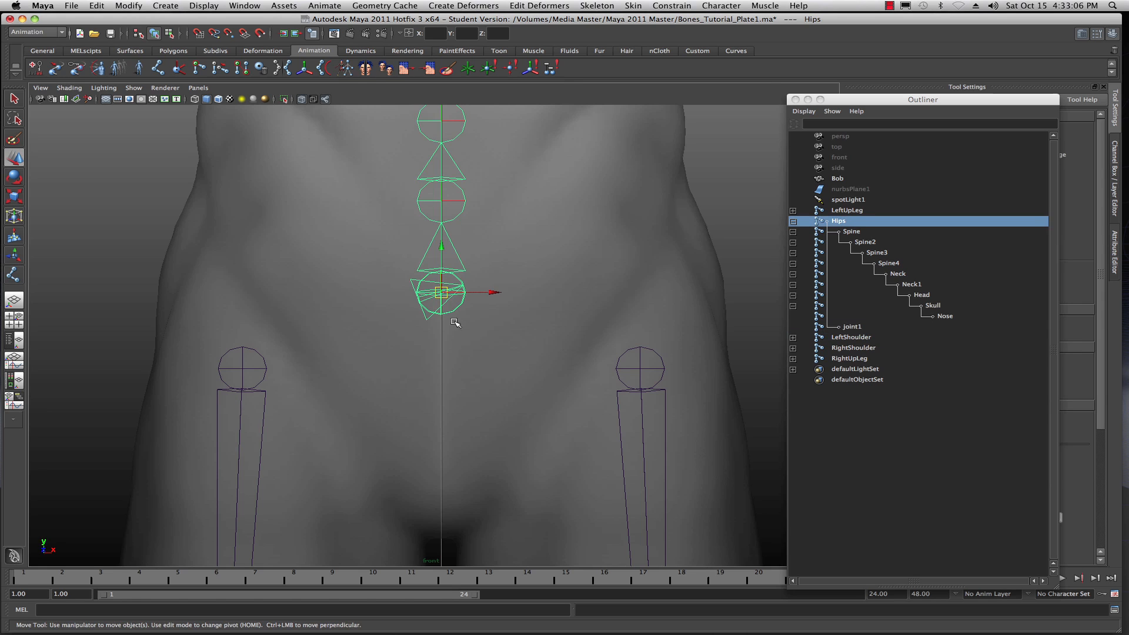
left_click(850, 327)
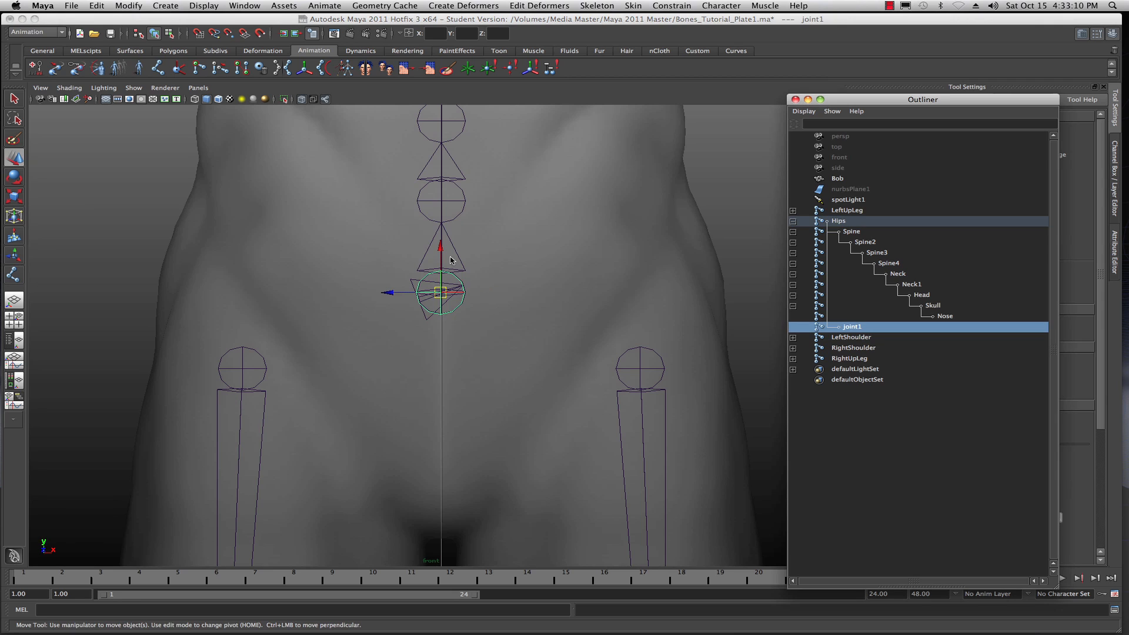
left_click_drag(441, 248, 437, 320)
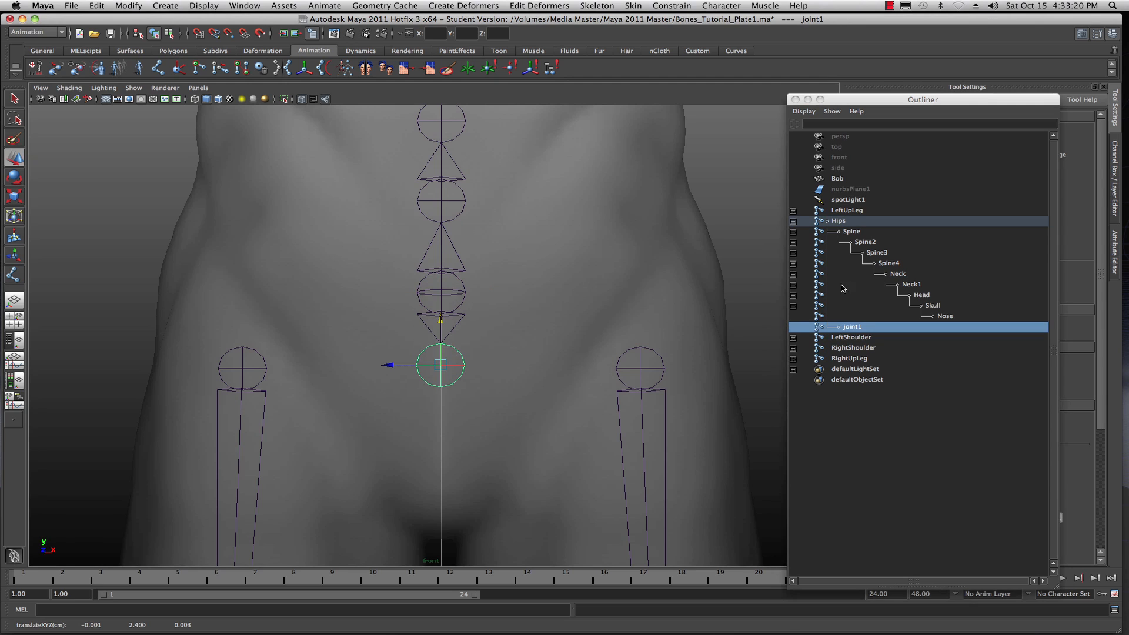
- Rename the new joint below Hips as HipsOverride
double_click(852, 327)
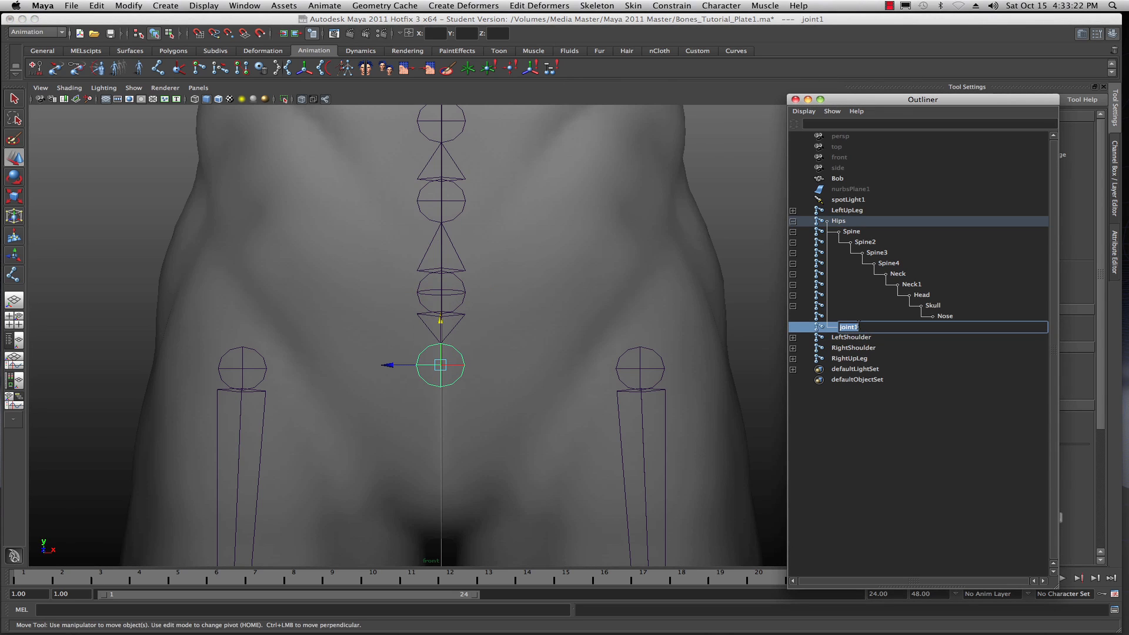
type("HipsOverride")
key("Return")
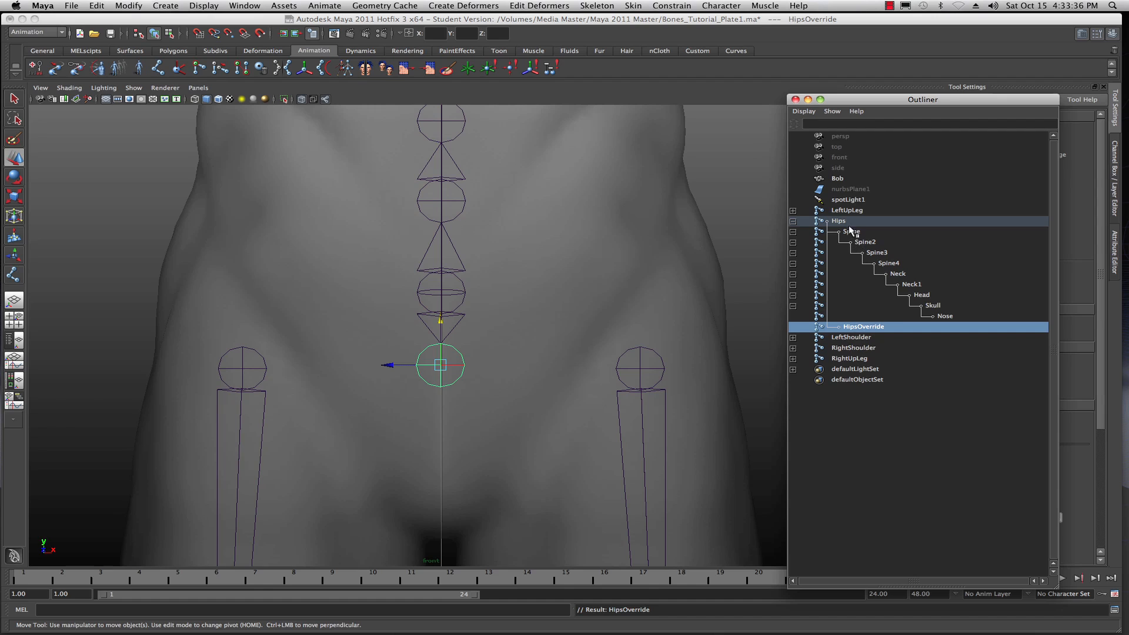
- Parent LeftUpLeg and RightUpLeg to the HipsOverride joint
left_click(845, 211)
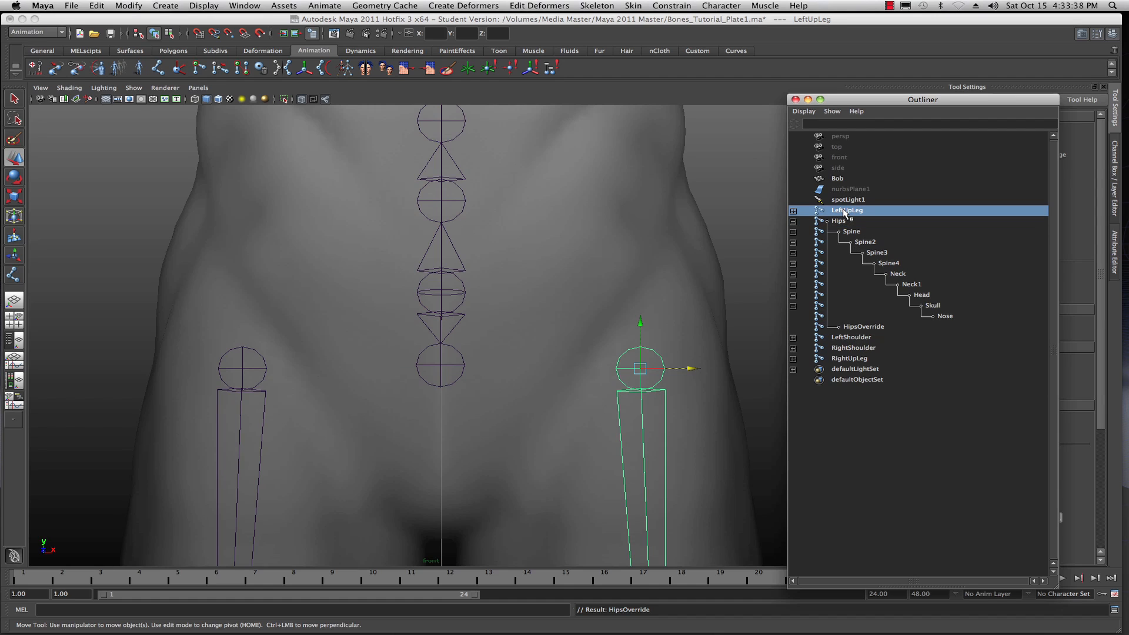
left_click(853, 359, "ctrl")
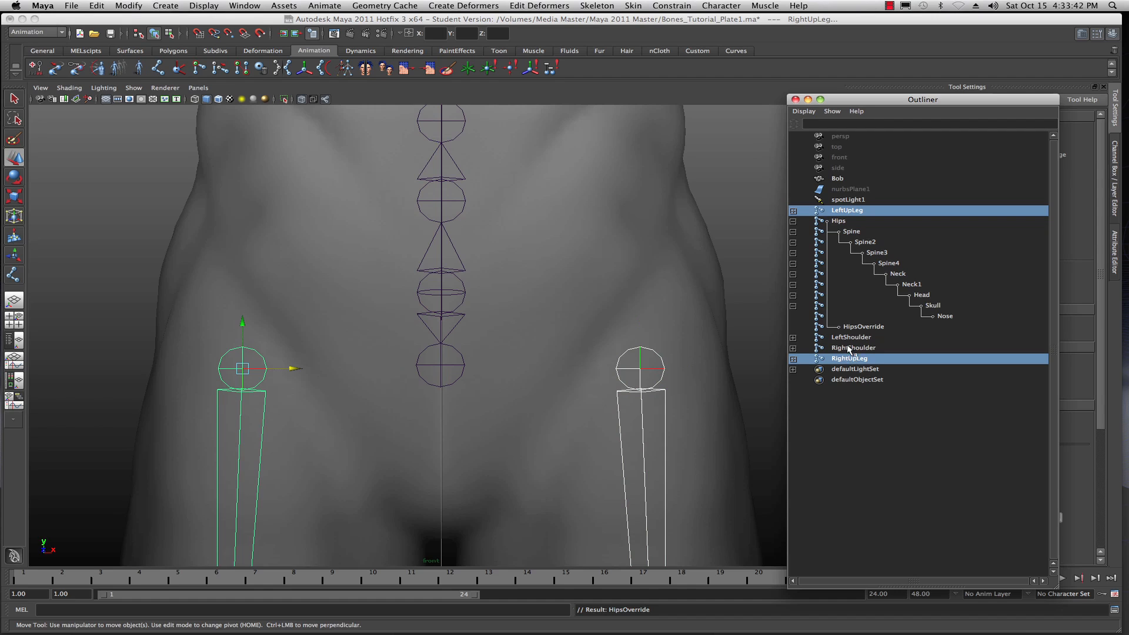
left_click(851, 327, "ctrl")
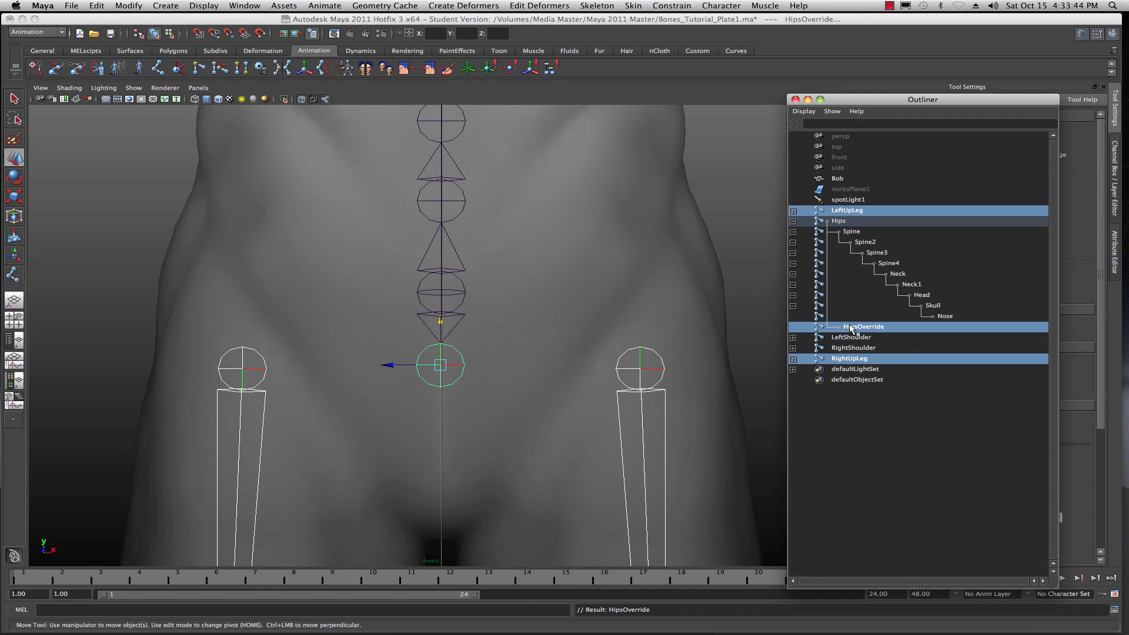
key("p")
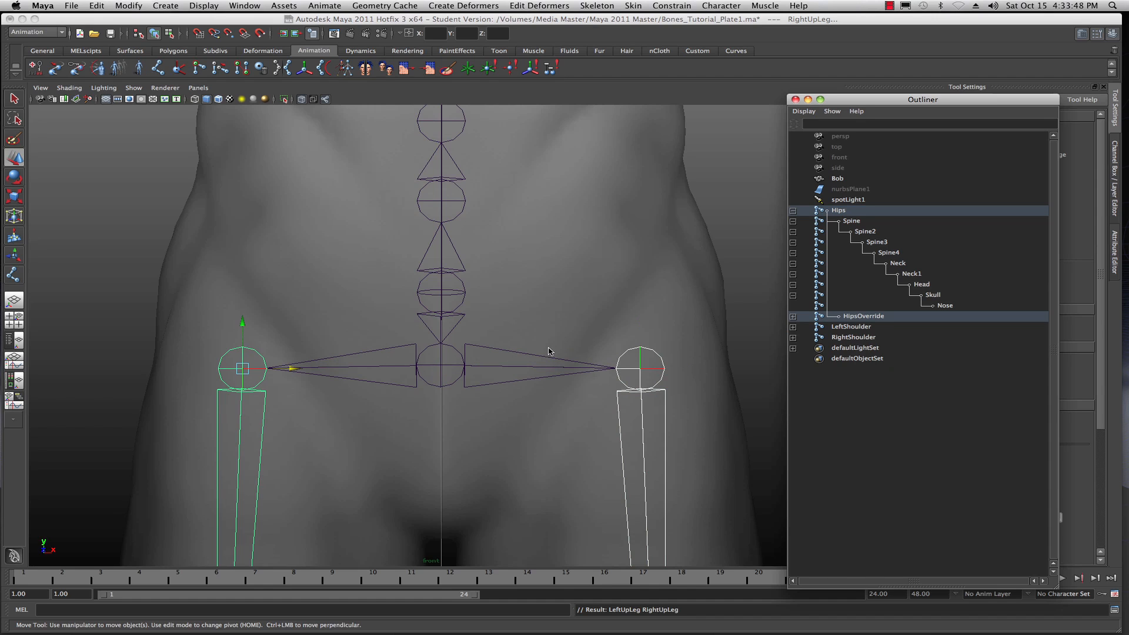
- Select Hips and HipsOverride in turn to examine which joints each one controls
left_click(852, 210)
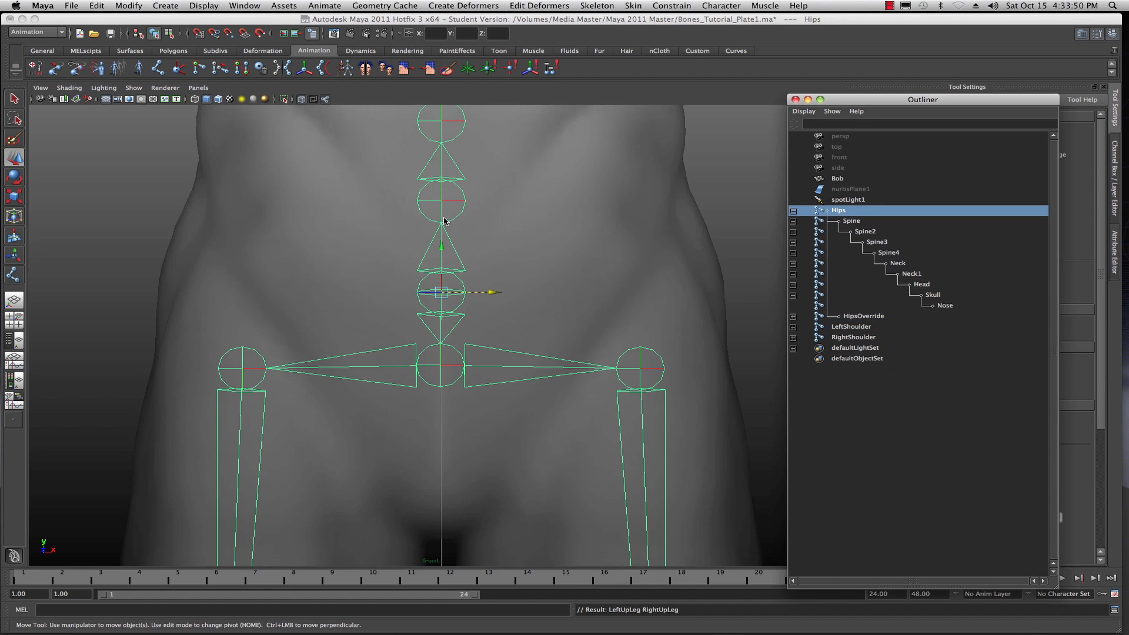
scroll(460, 344, "down", 10)
scroll(462, 327, "up", 3)
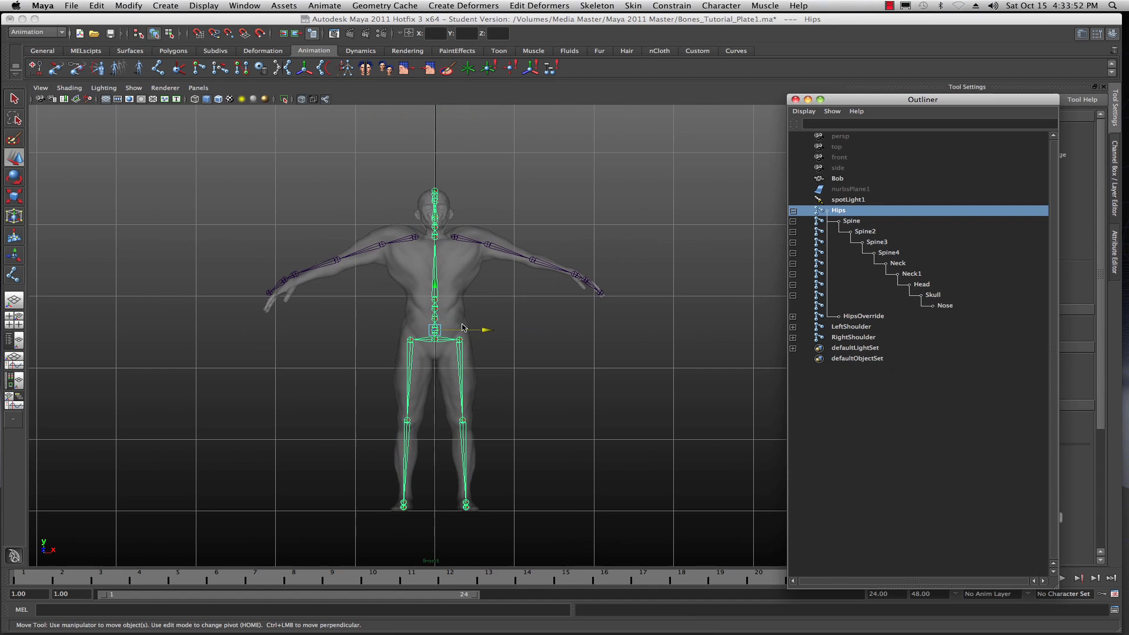
left_click(858, 318)
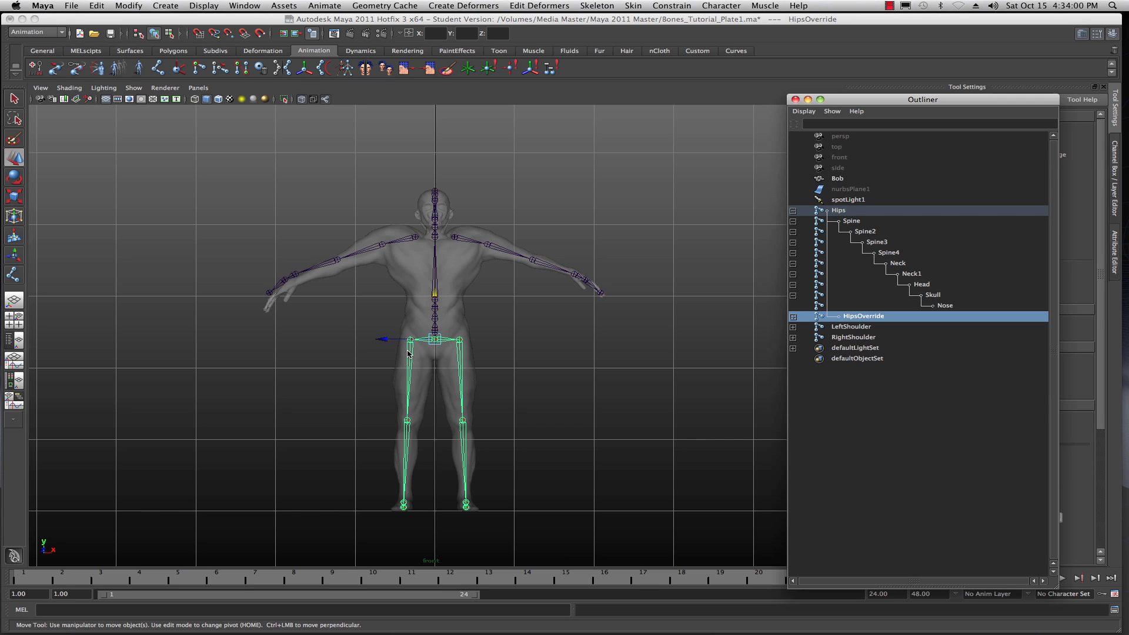
scroll(444, 278, "up", 5)
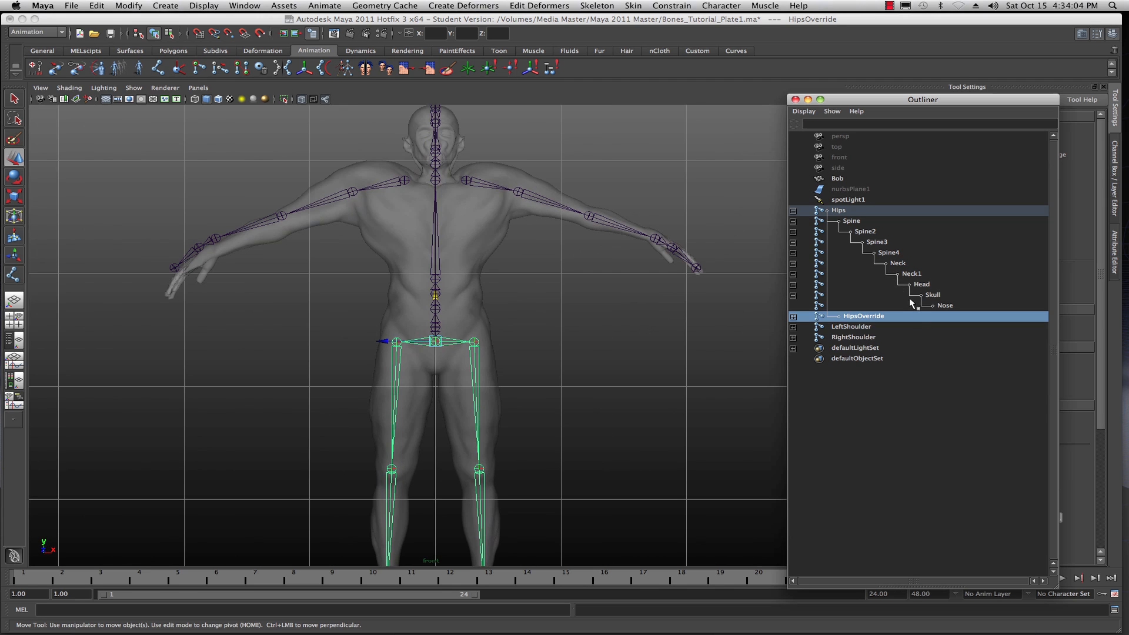
- Parent LeftShoulder and RightShoulder to the Spine4 joint and clear the selection
left_click(850, 327)
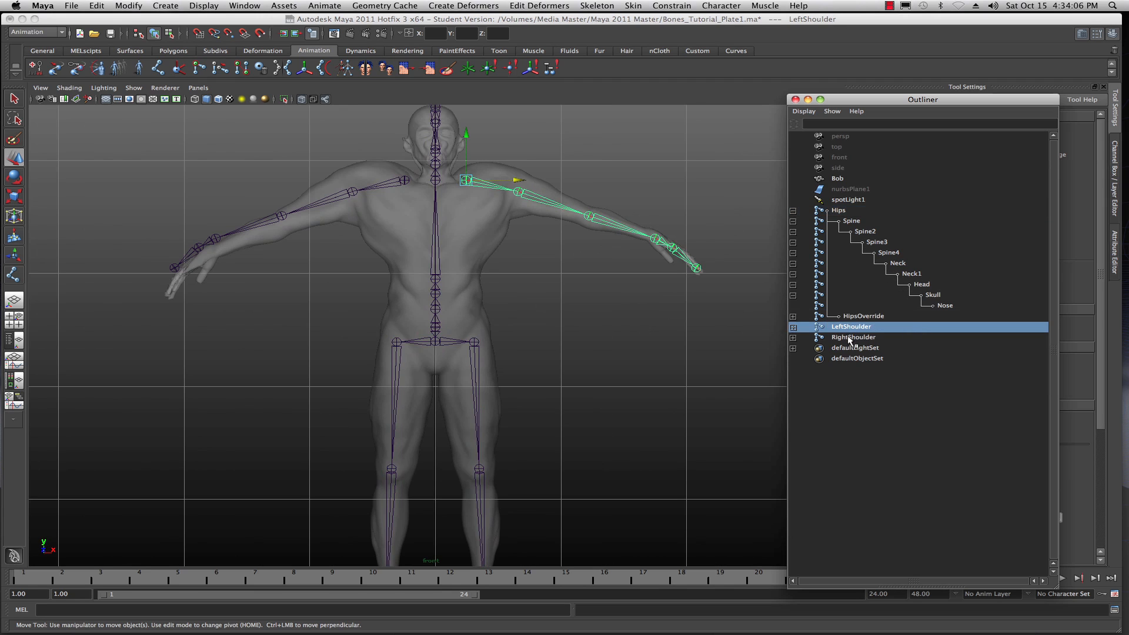
left_click(846, 337, "ctrl")
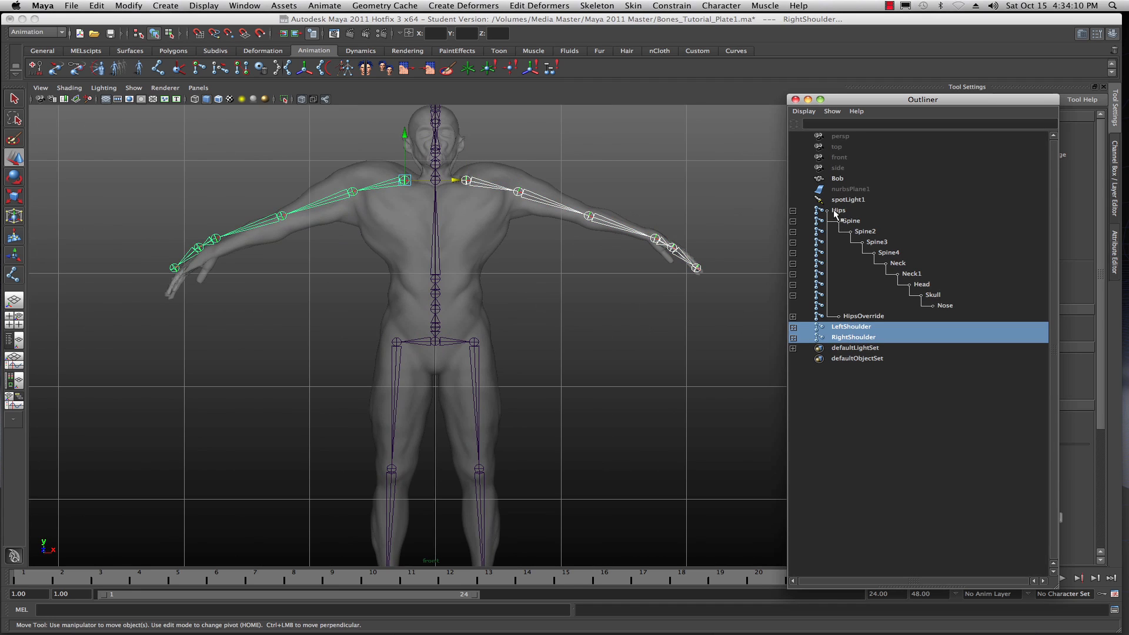
left_click(893, 257, "ctrl")
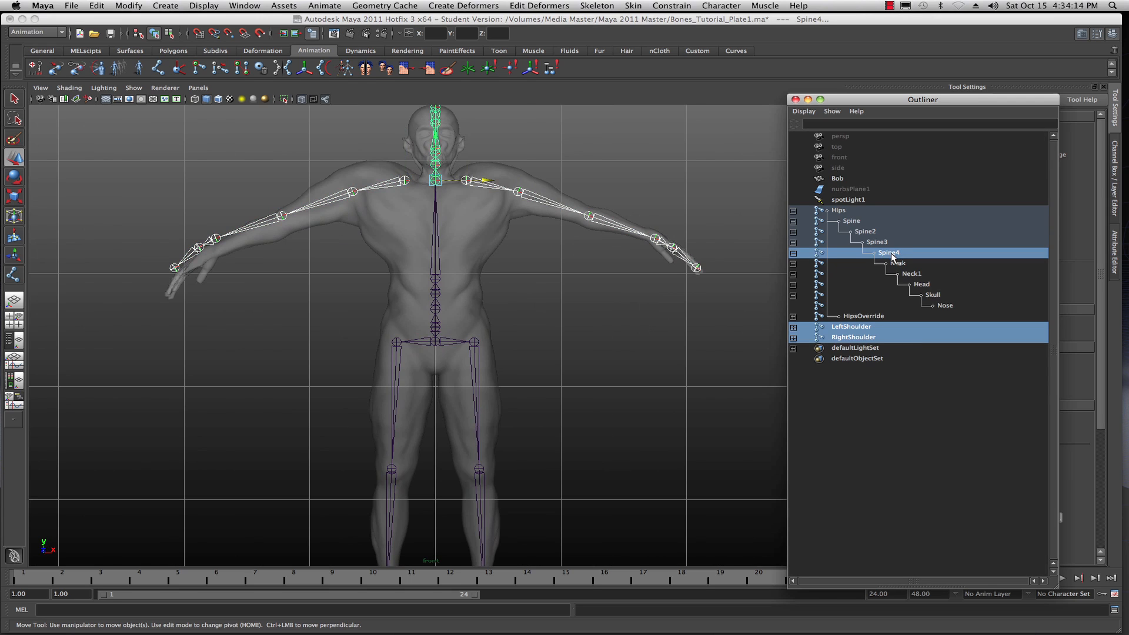
key("p")
scroll(441, 166, "up", 2)
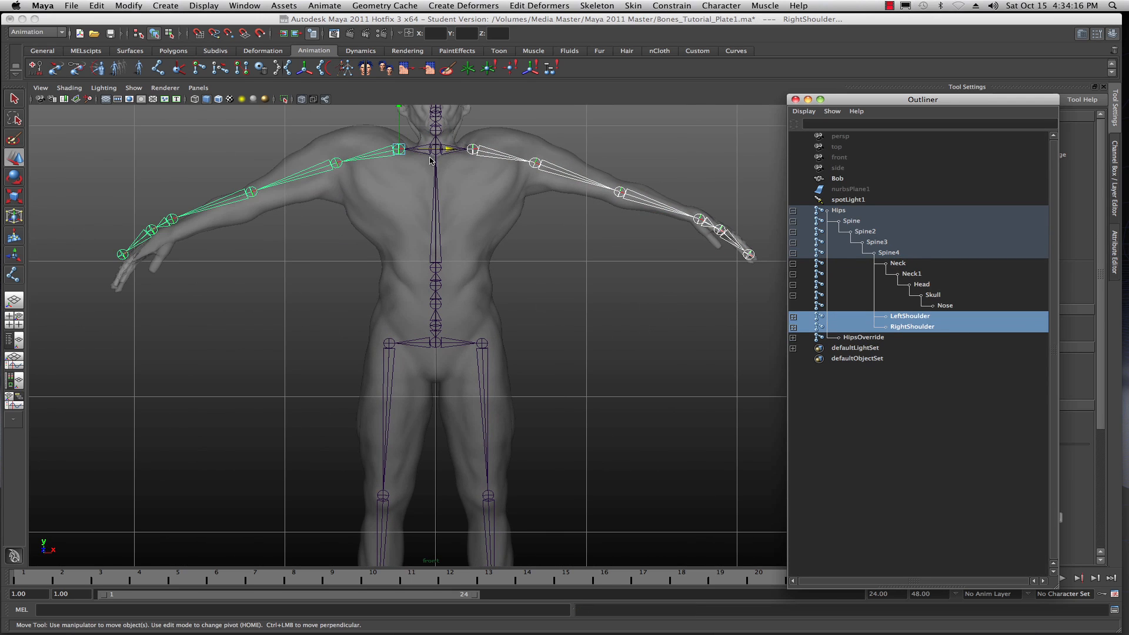
middle_click_drag(470, 206, 471, 302, "alt")
scroll(471, 315, "up", 3)
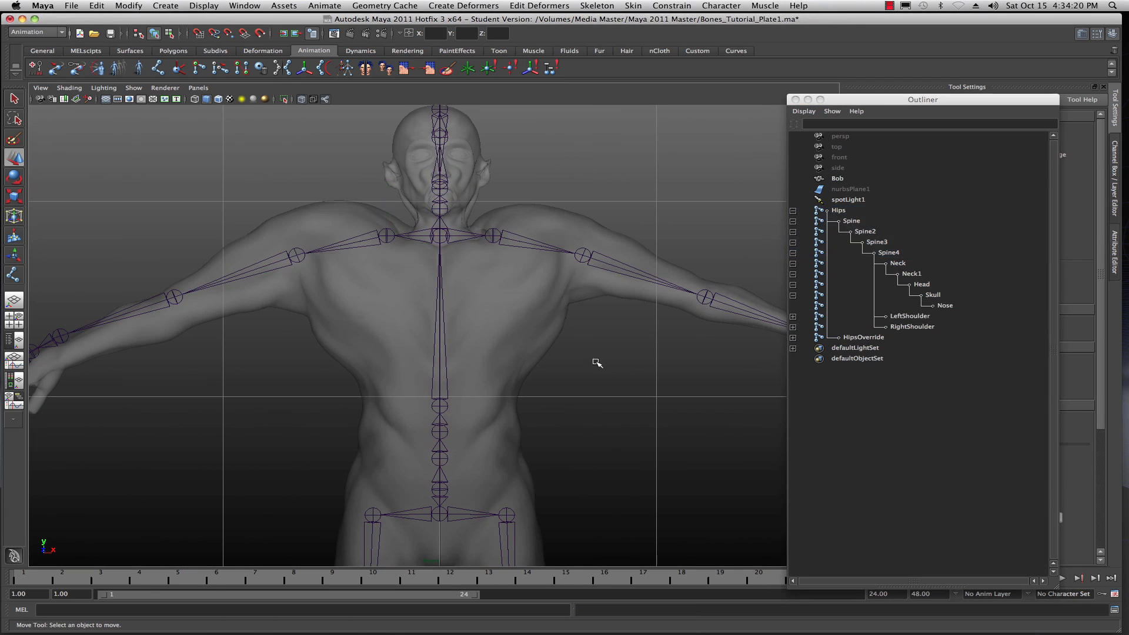
- Check the full skeleton under Hips, select the hierarchy from Spine3 and freeze the transformations of its joints
left_click(834, 210)
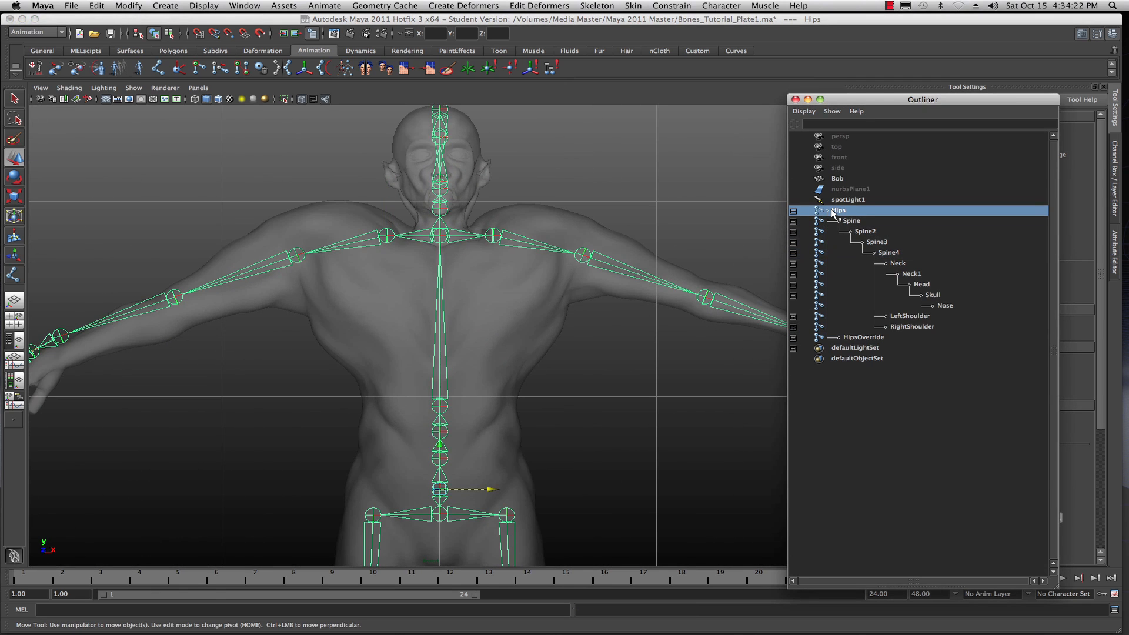
scroll(541, 281, "down", 12)
scroll(541, 281, "up", 3)
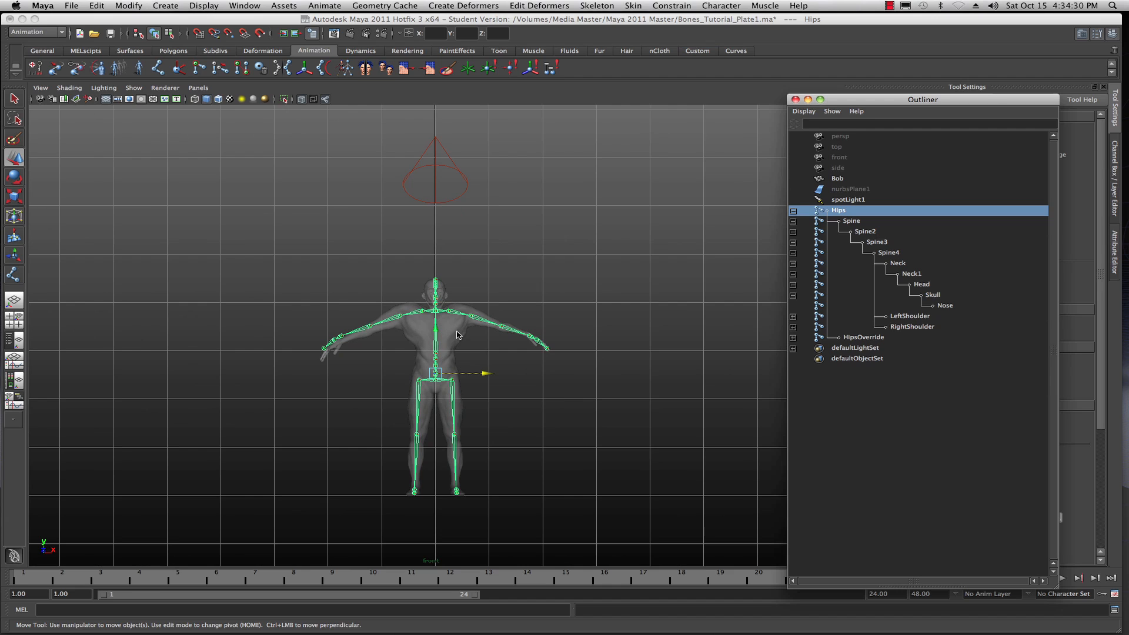
scroll(434, 323, "up", 5)
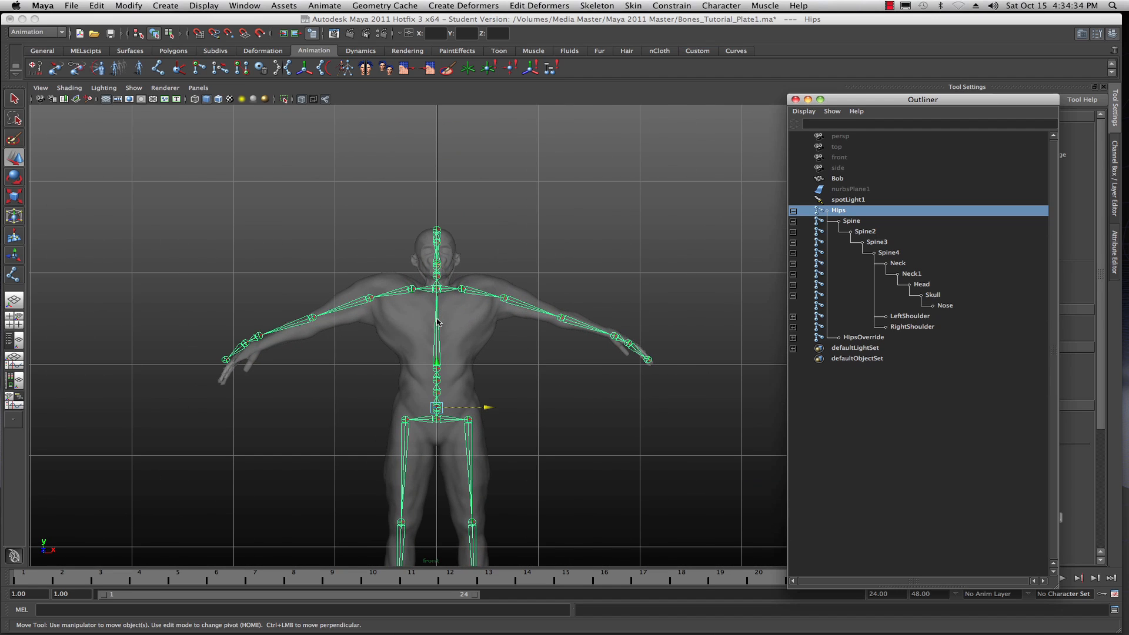
right_click(437, 322)
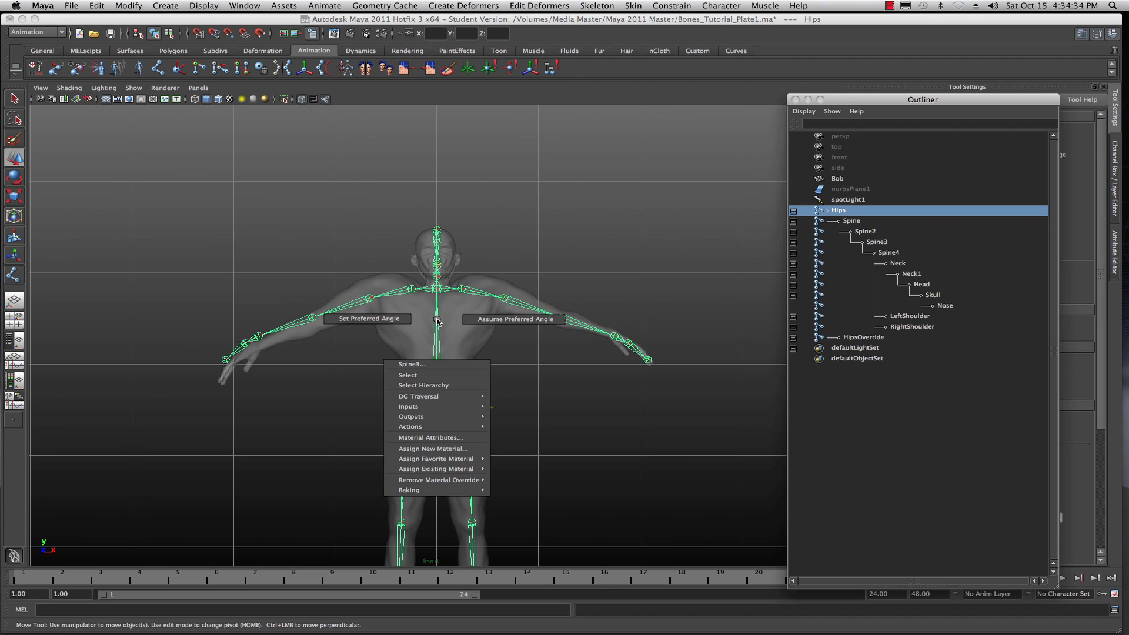
left_click(424, 386)
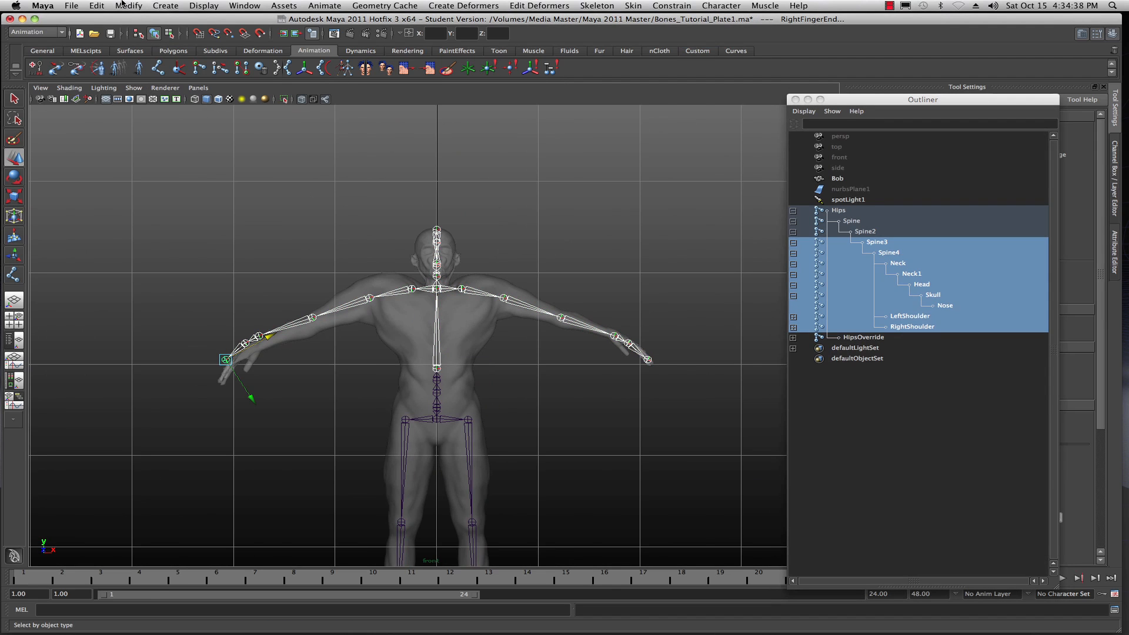
left_click(123, 7)
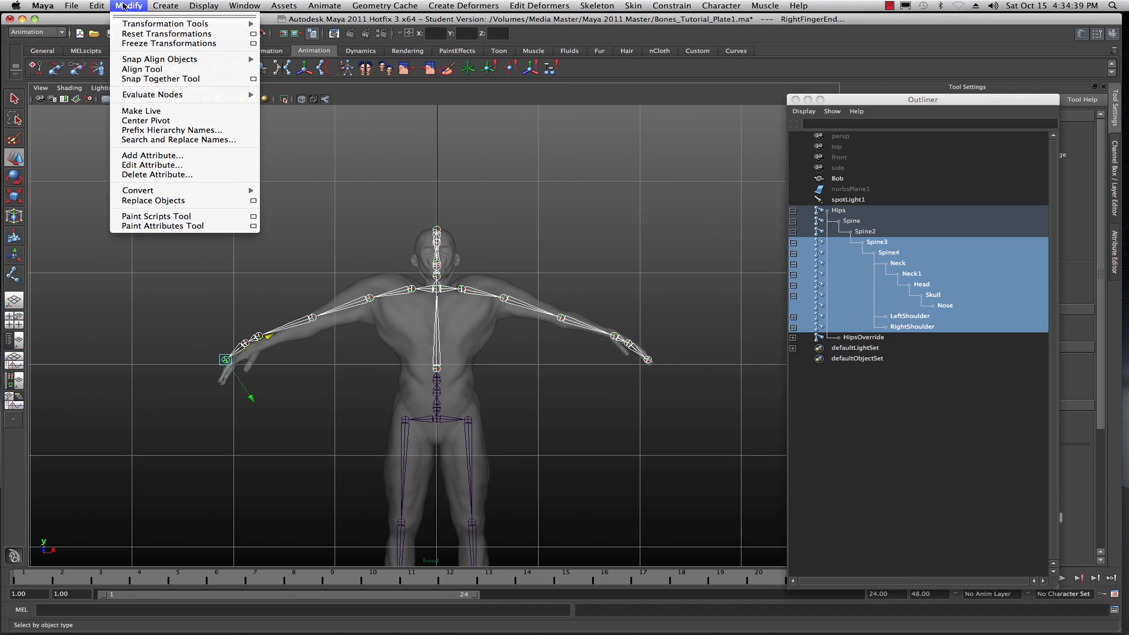
left_click(157, 44)
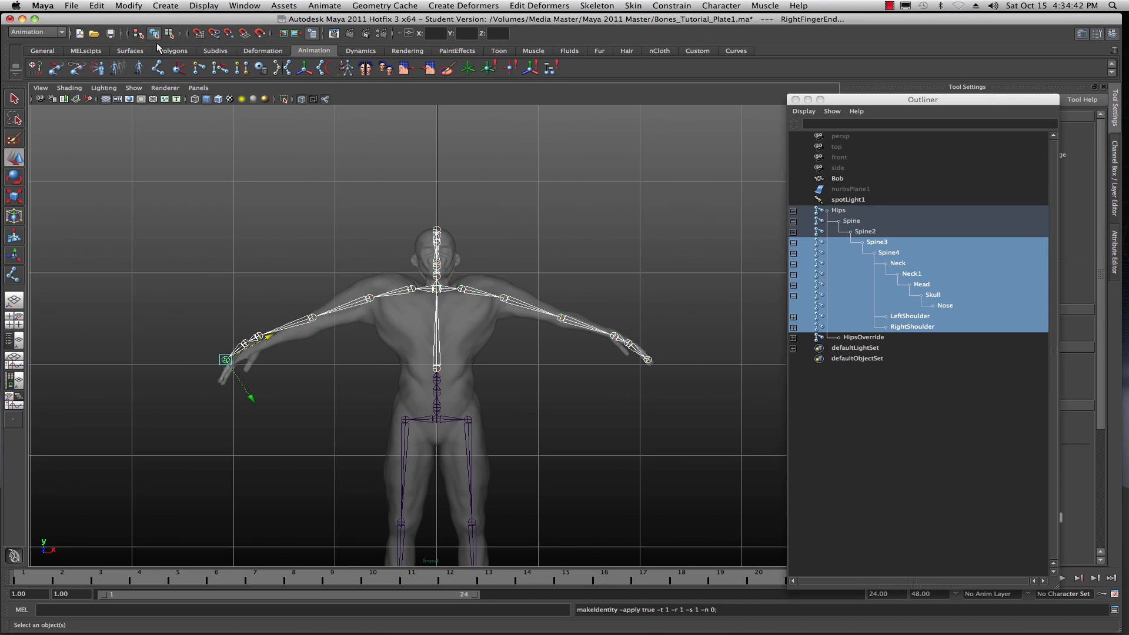
- Select the full HipsOverride hierarchy and freeze the transformations of its joints
left_click(871, 339)
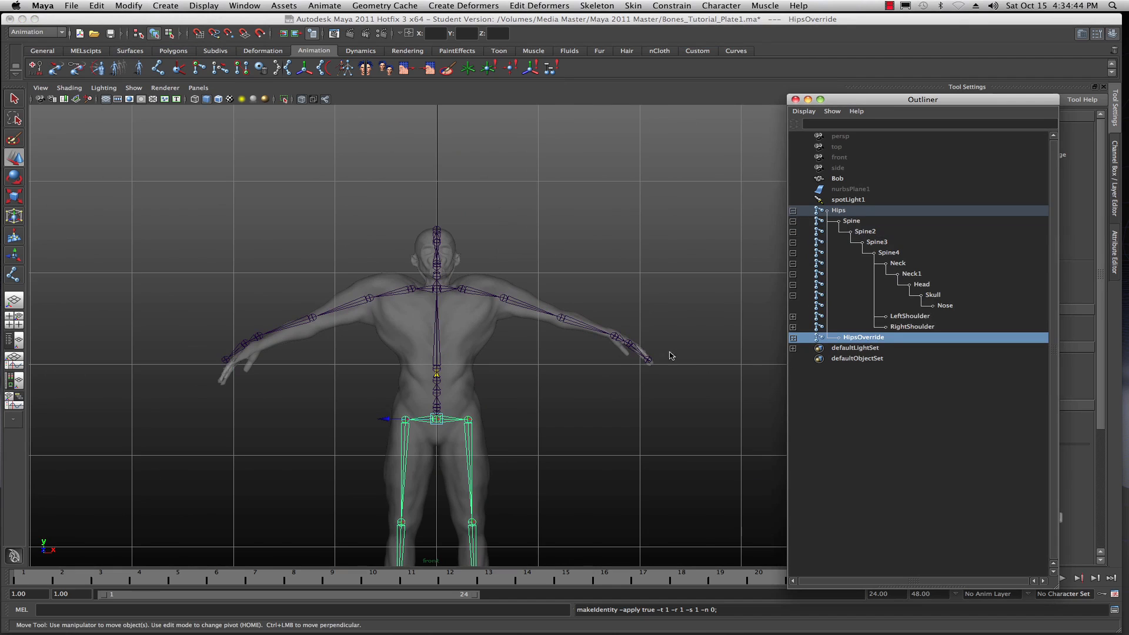
right_click(426, 424)
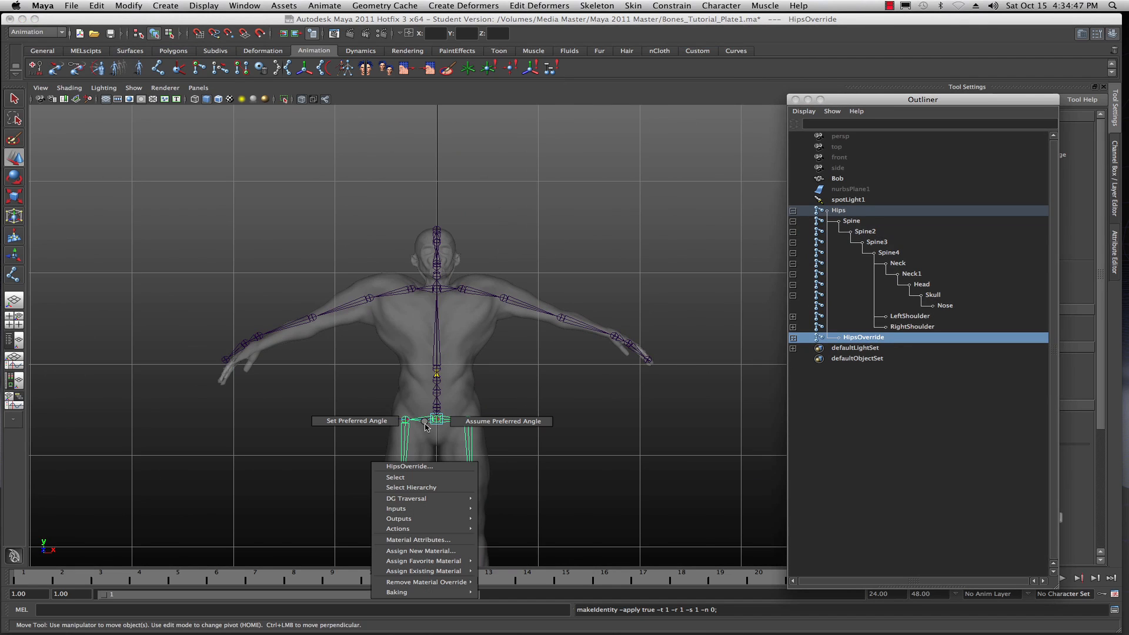
left_click(412, 487)
left_click(129, 6)
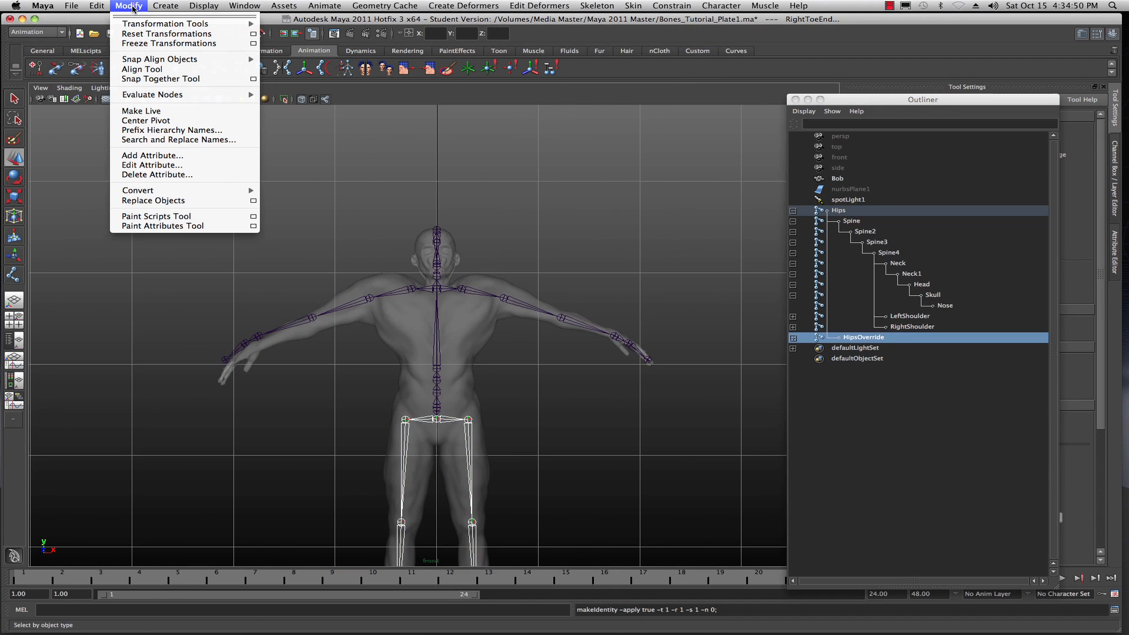
left_click(134, 44)
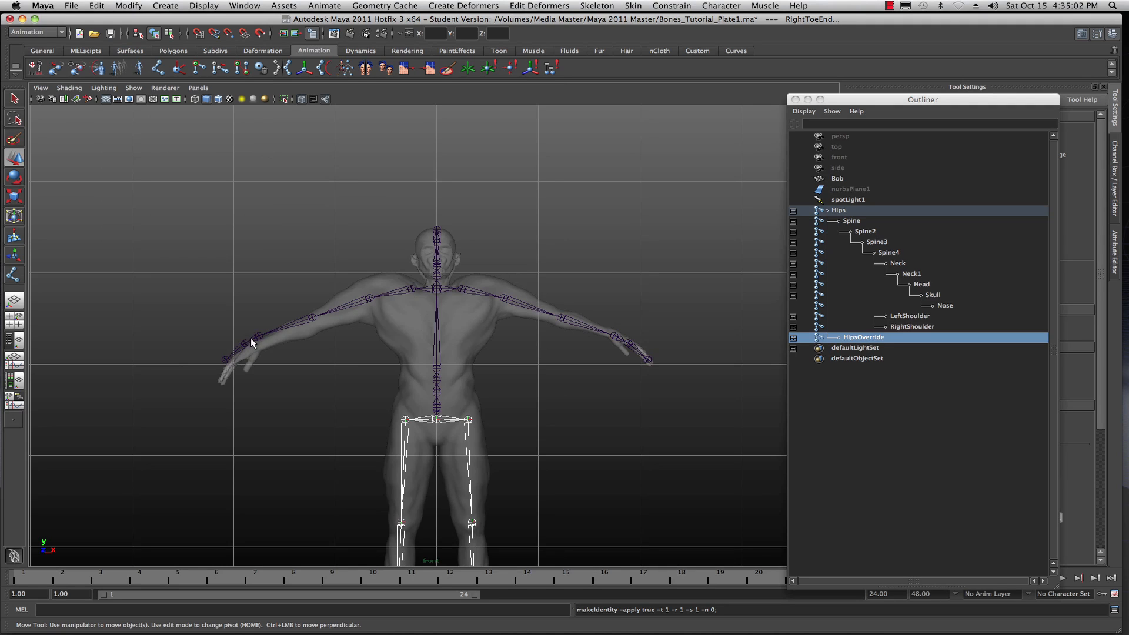
- Rotate the RightShoulder joint about -3.2° on Z in the front view so the arm chain follows the character's arm
left_click_drag(888, 99, 1128, 75)
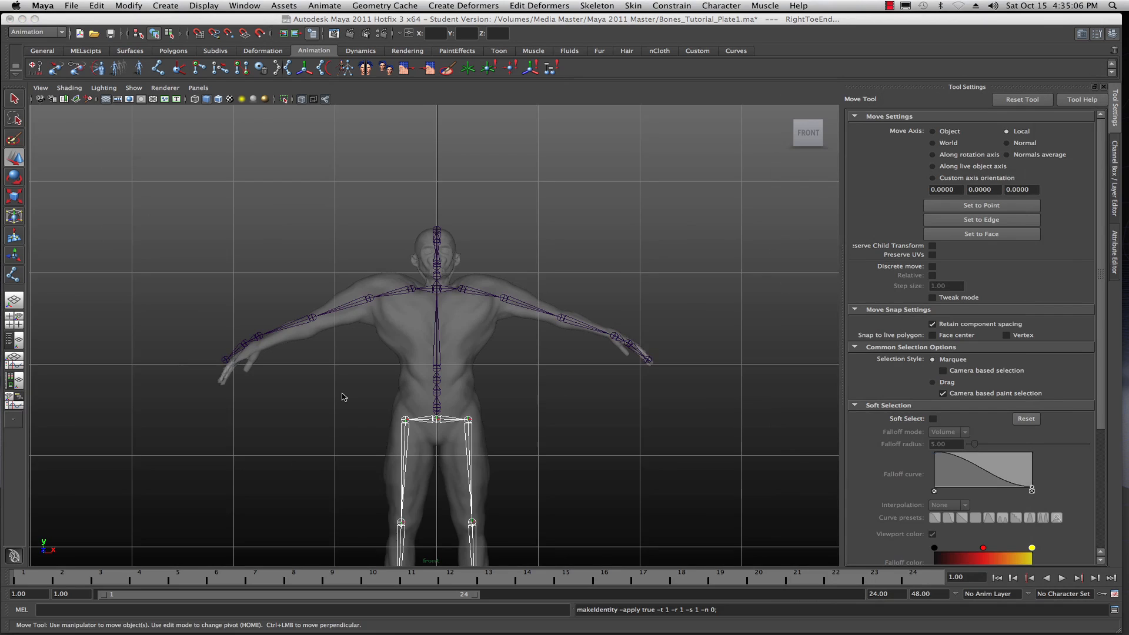
scroll(343, 392, "up", 2)
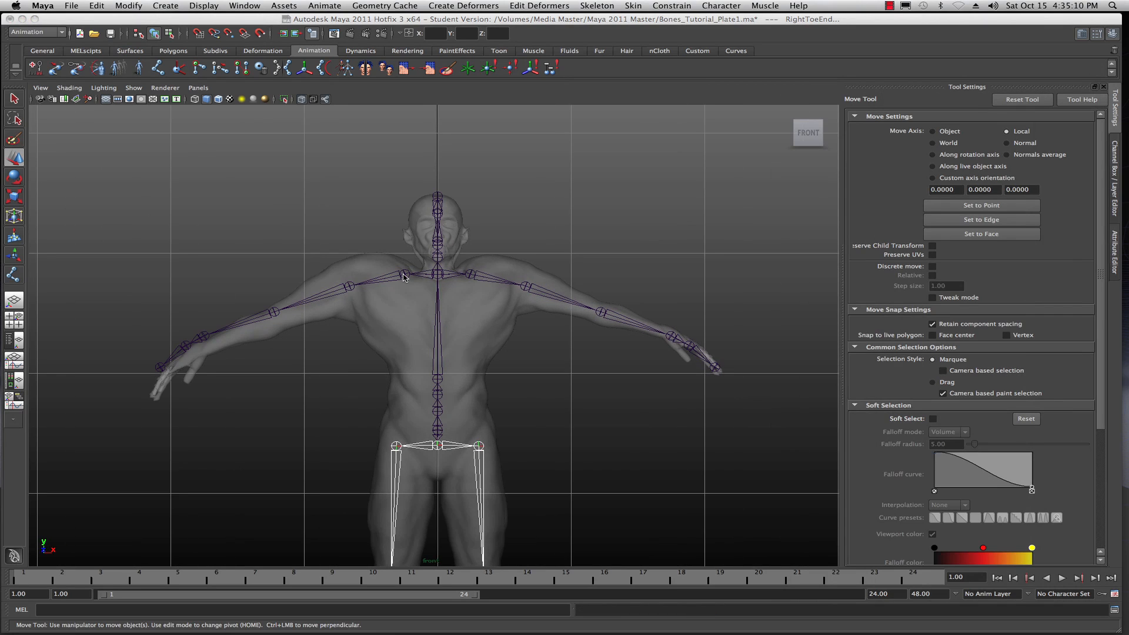
left_click(404, 275)
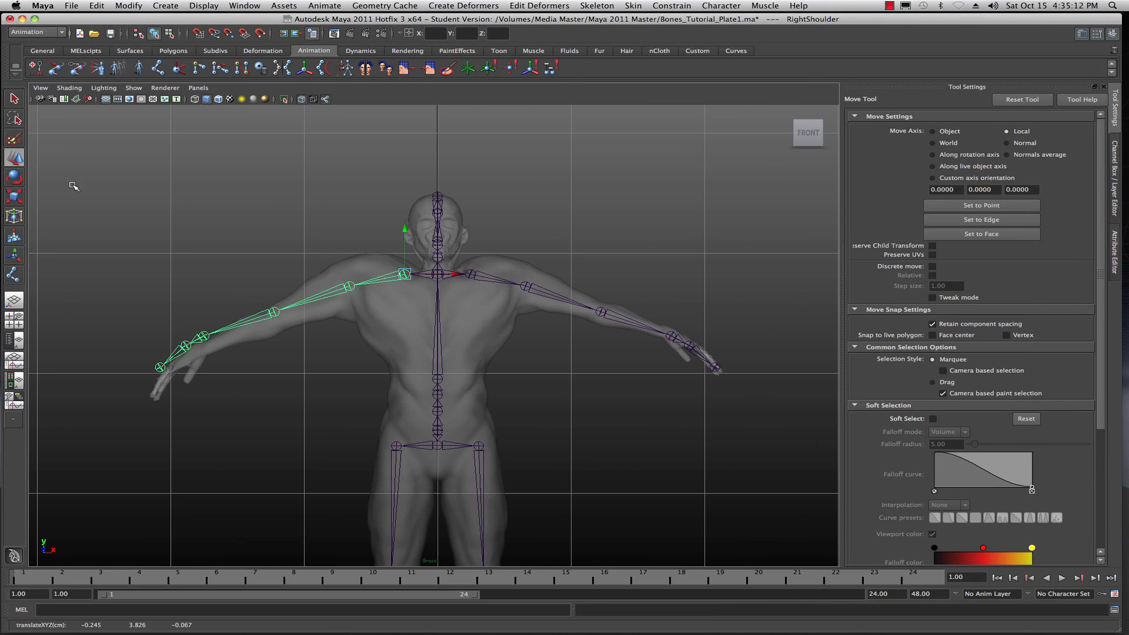
left_click(14, 177)
left_click_drag(476, 237, 473, 234)
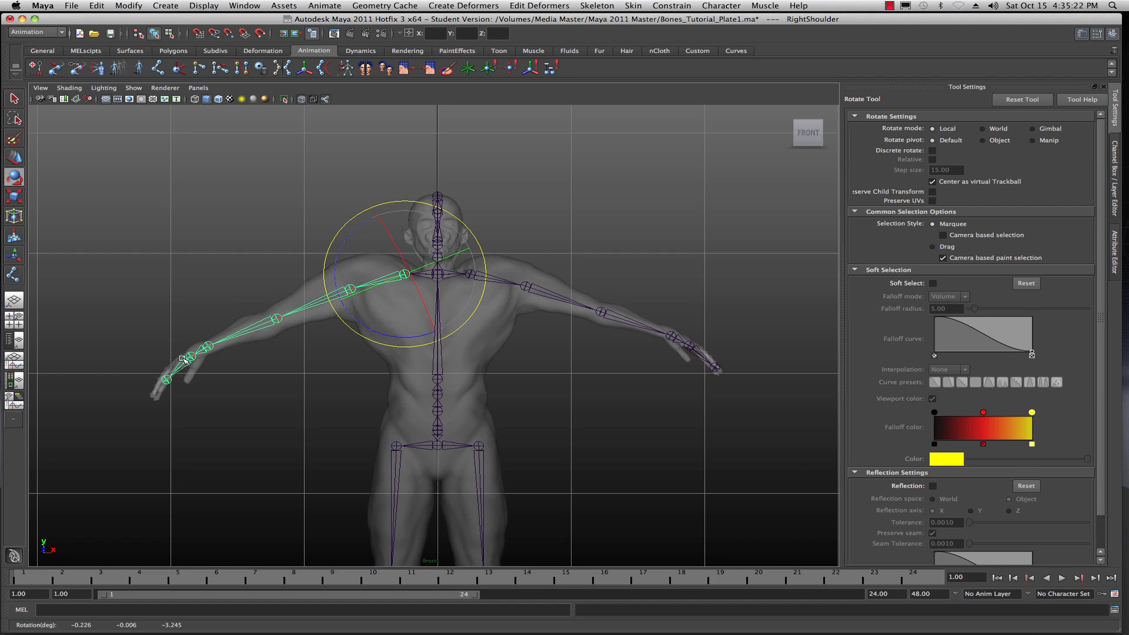
- Move the RightFingerEnd joint out to the fingertips of the character's right hand and clear the selection
left_click(166, 381)
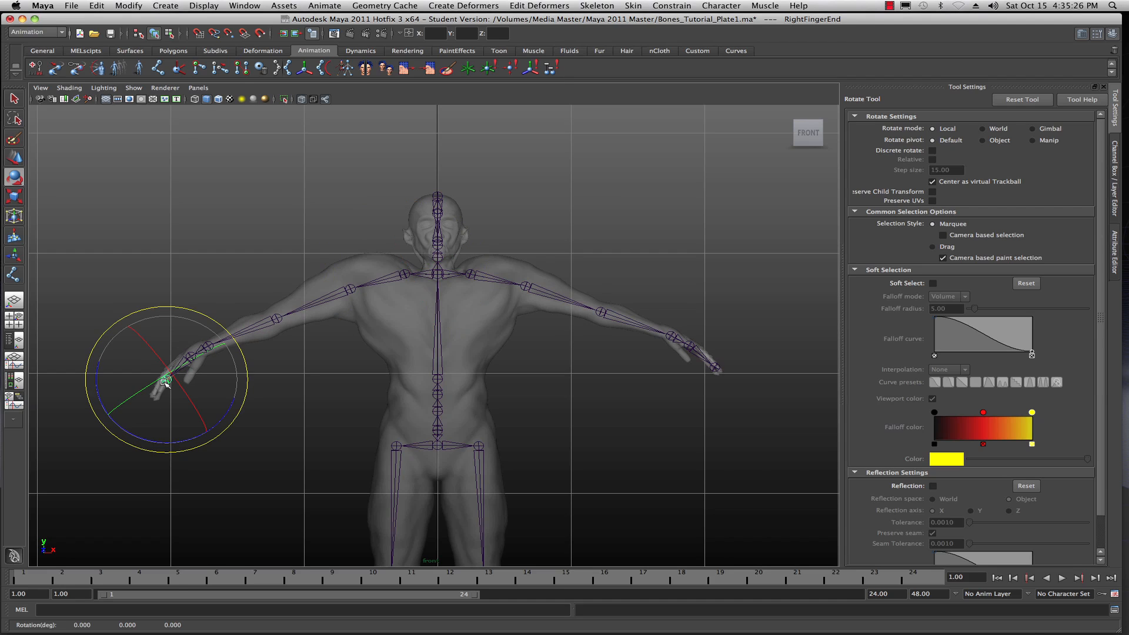
key("w")
left_click_drag(209, 355, 185, 431)
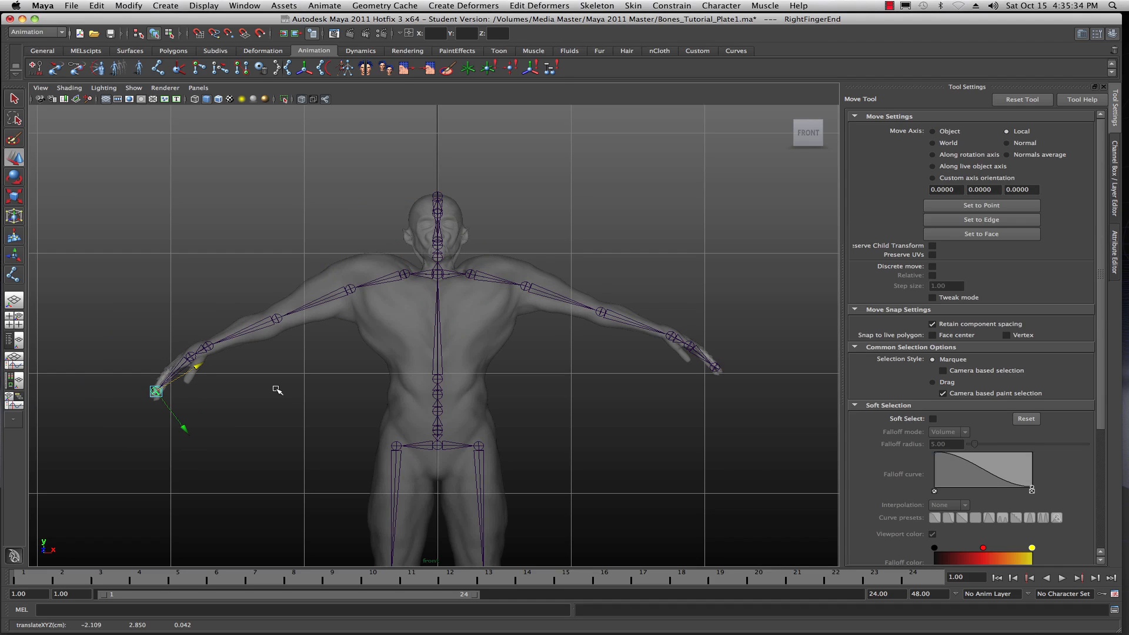
left_click(367, 388)
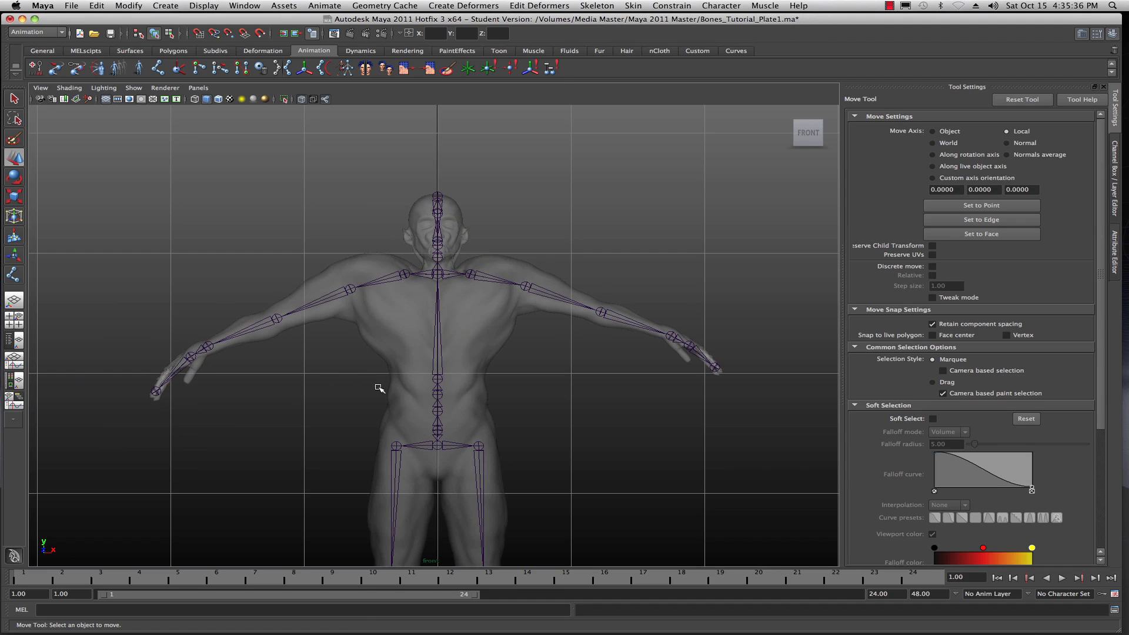
- In the perspective view, rotate the RightShoulder joint about -3.1° on Y to centre the chain in the arm, and clear the selection
key("space")
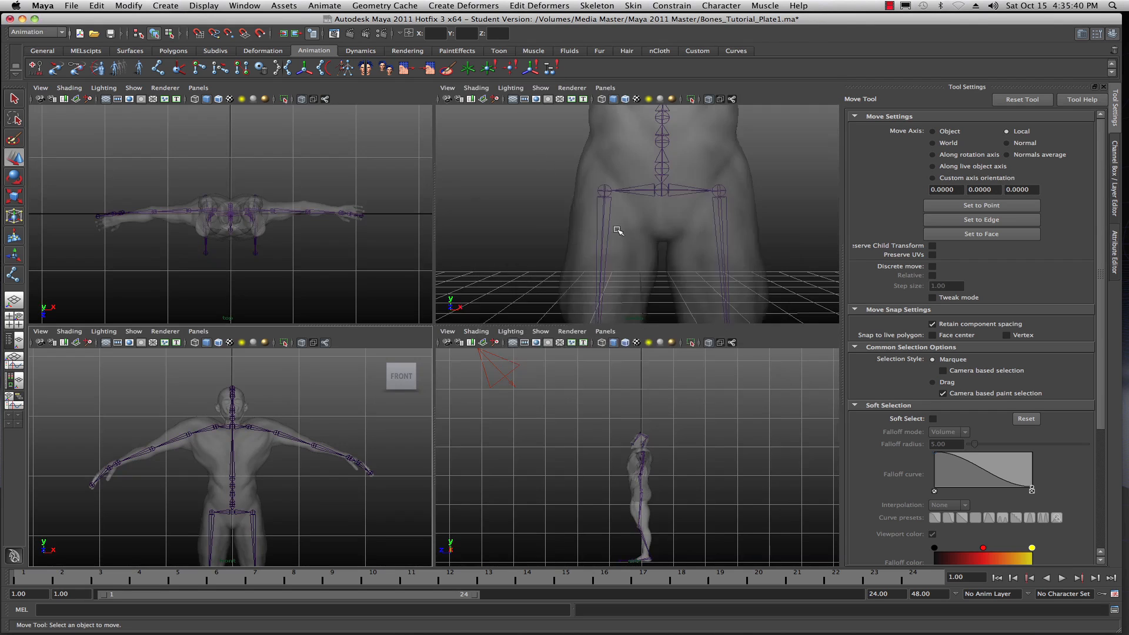
key("space")
scroll(444, 312, "down", 3)
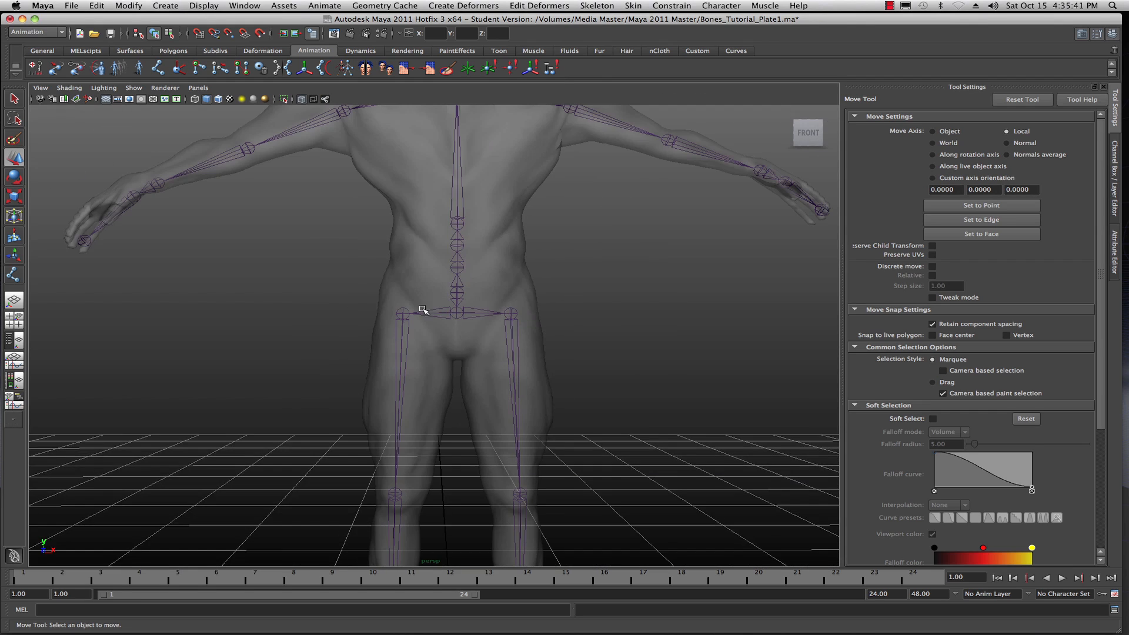
left_click_drag(423, 310, 503, 292, "alt")
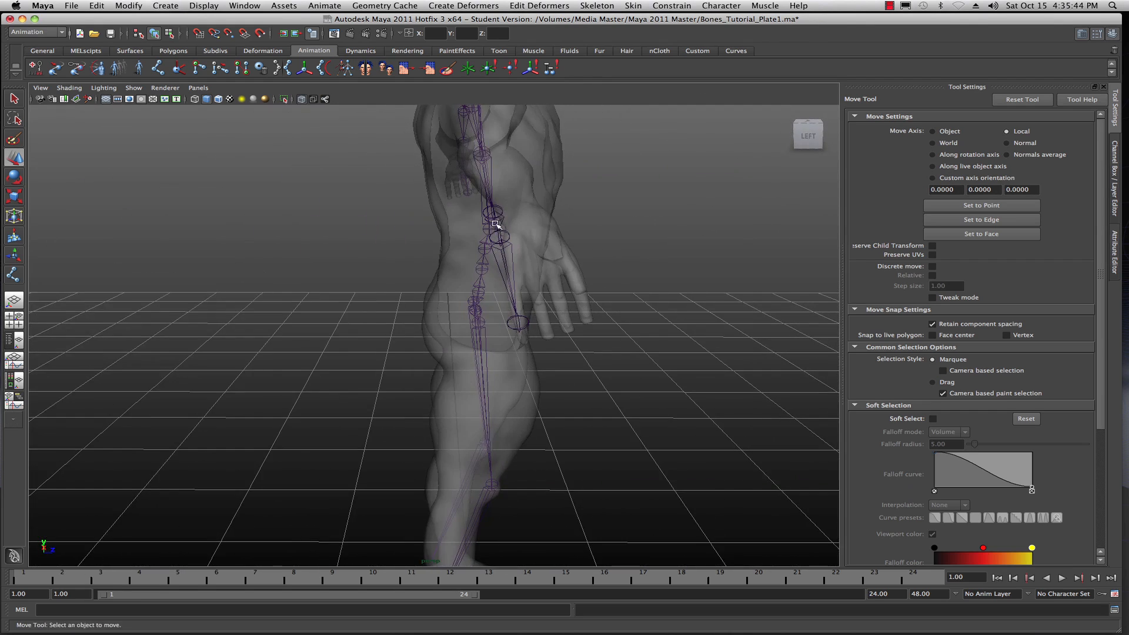
left_click_drag(567, 258, 506, 292, "alt")
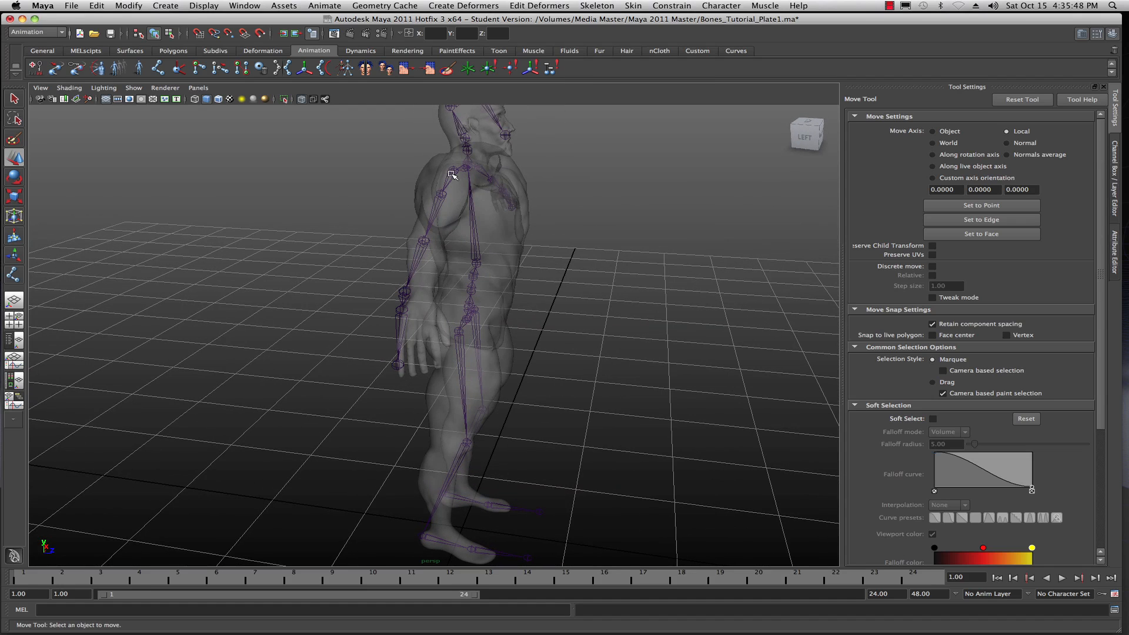
left_click(452, 174)
left_click(13, 178)
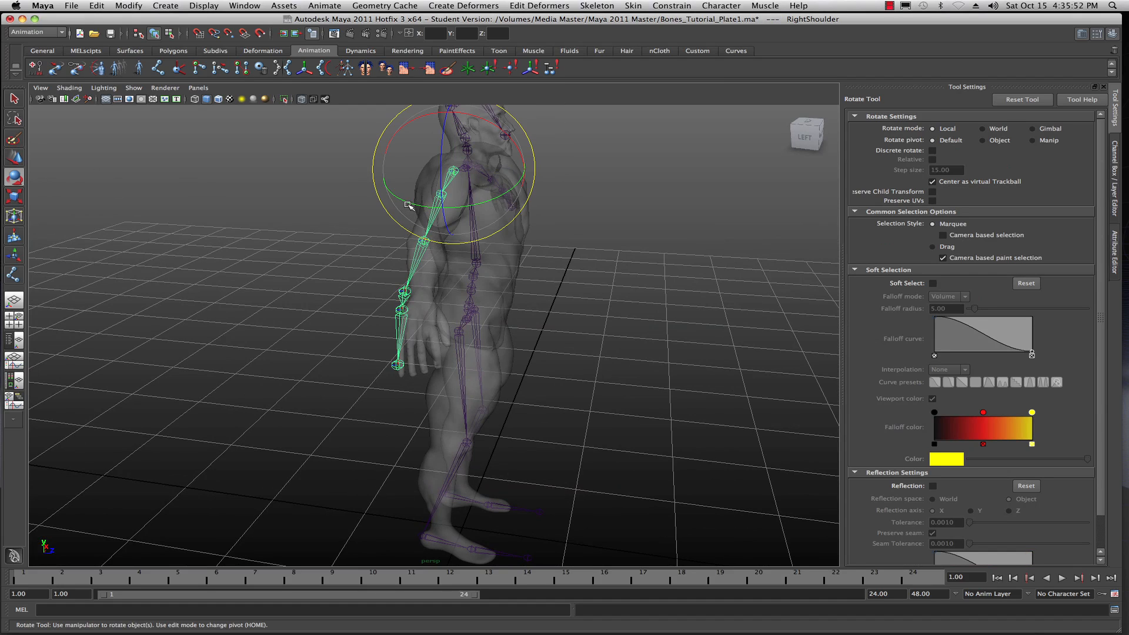
left_click_drag(410, 204, 411, 205)
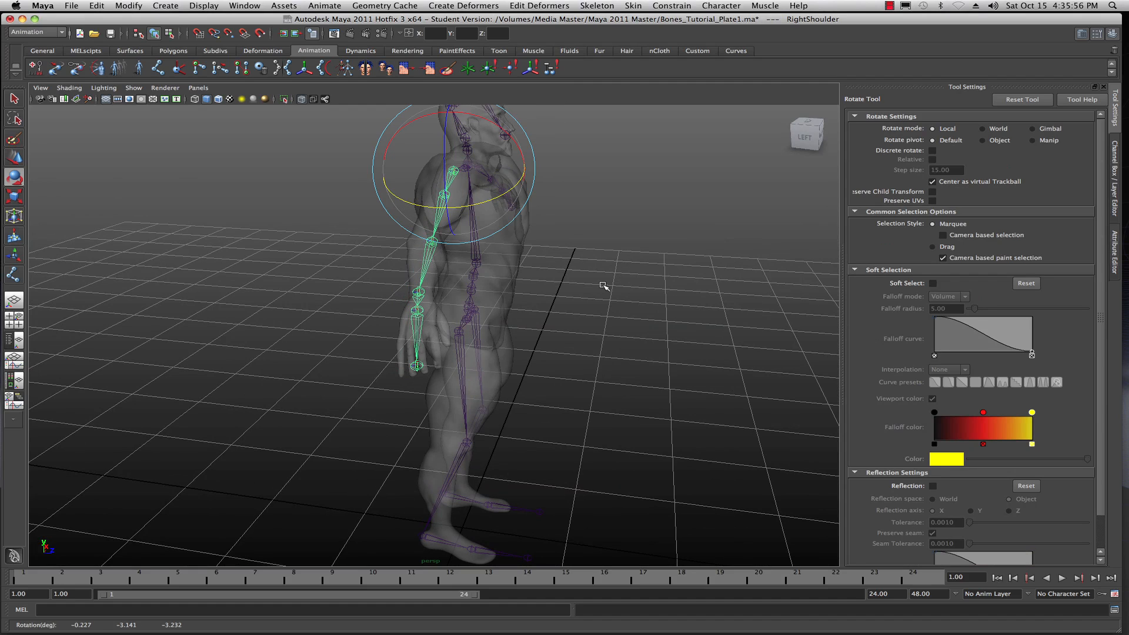
left_click_drag(604, 290, 532, 281, "alt")
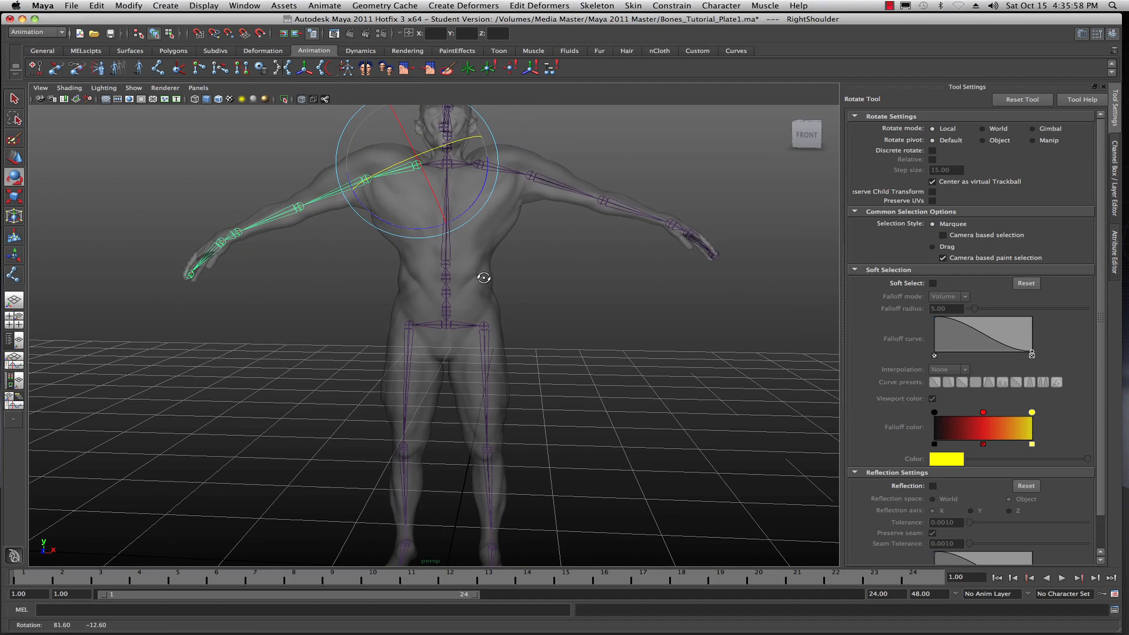
left_click(564, 283)
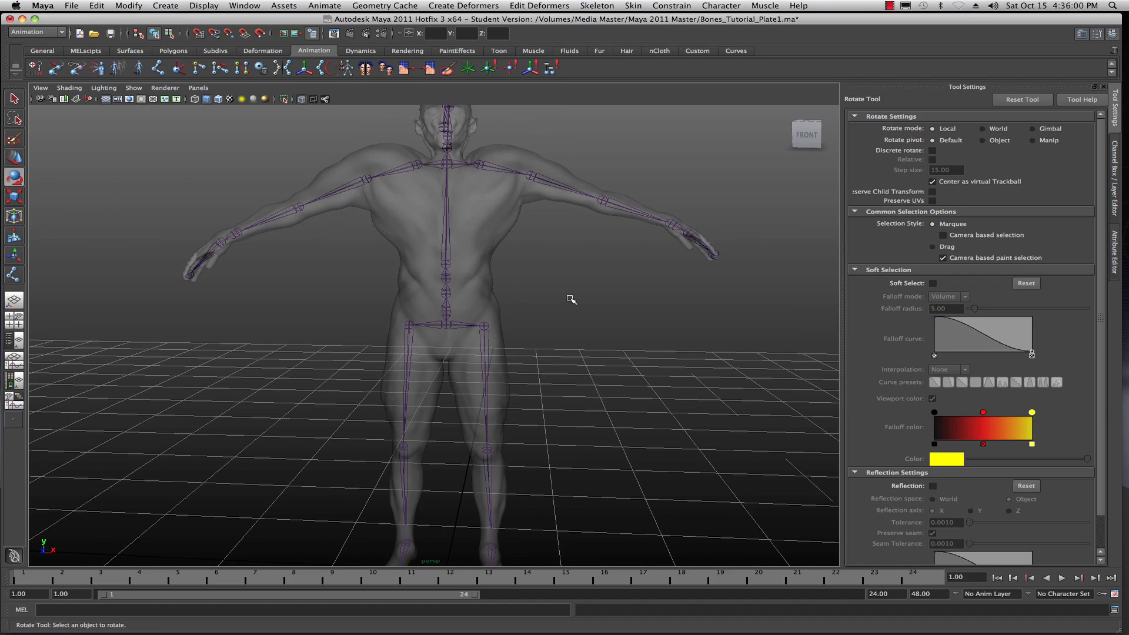
scroll(570, 299, "down", 2)
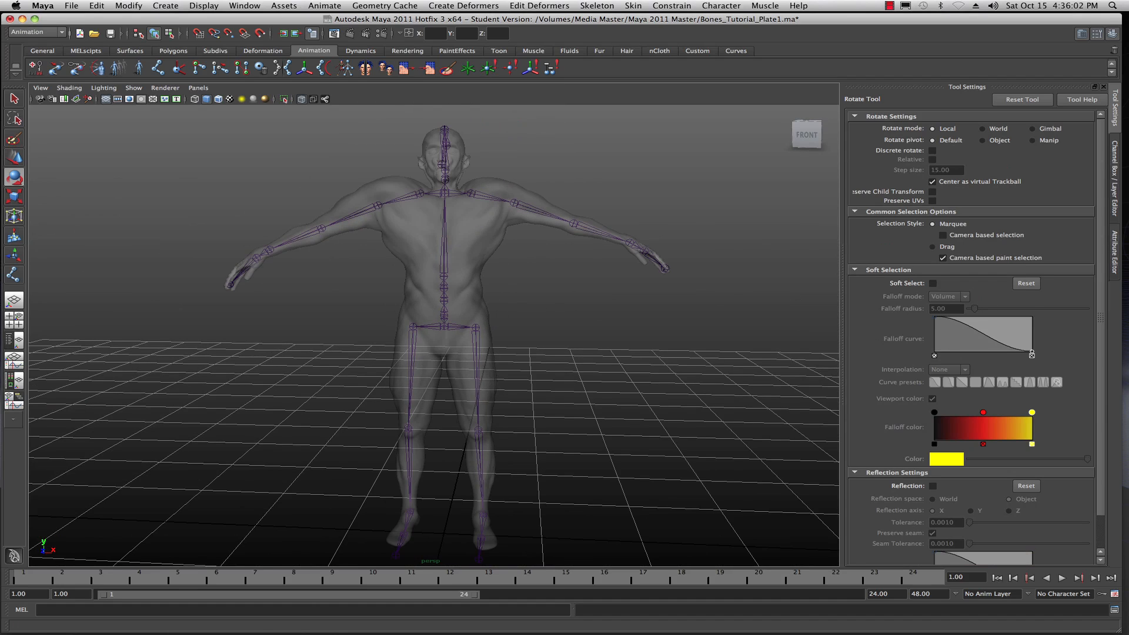
- Bring the Outliner back, select the whole RightShoulder hierarchy and freeze its transformations
left_click_drag(1128, 83, 863, 83)
left_click(789, 194)
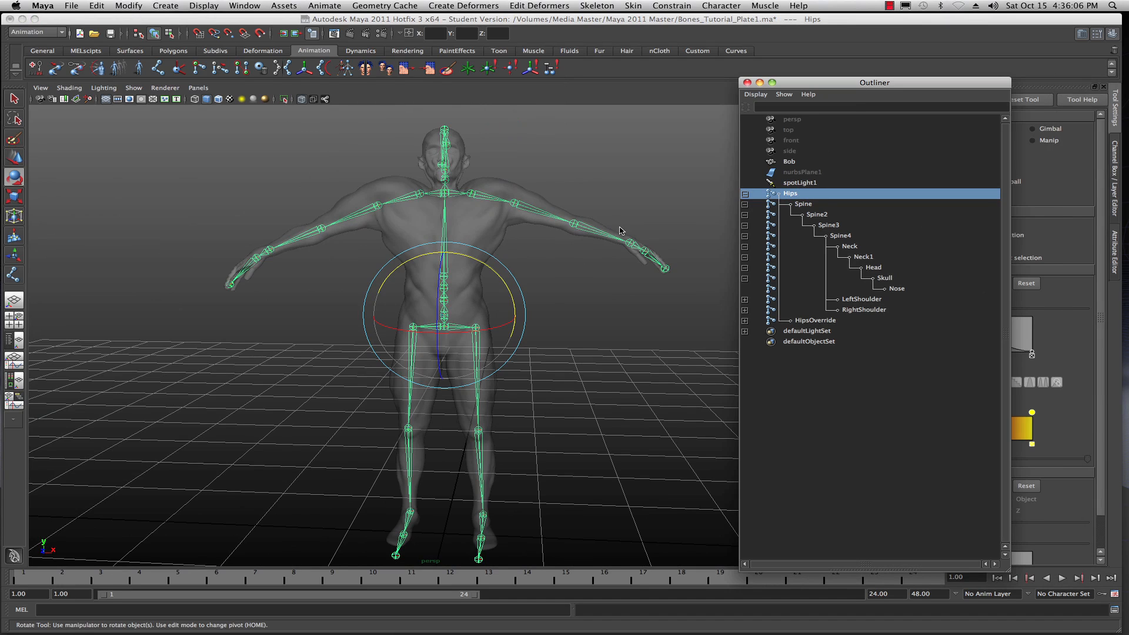
right_click(405, 199)
mouse_move(408, 301)
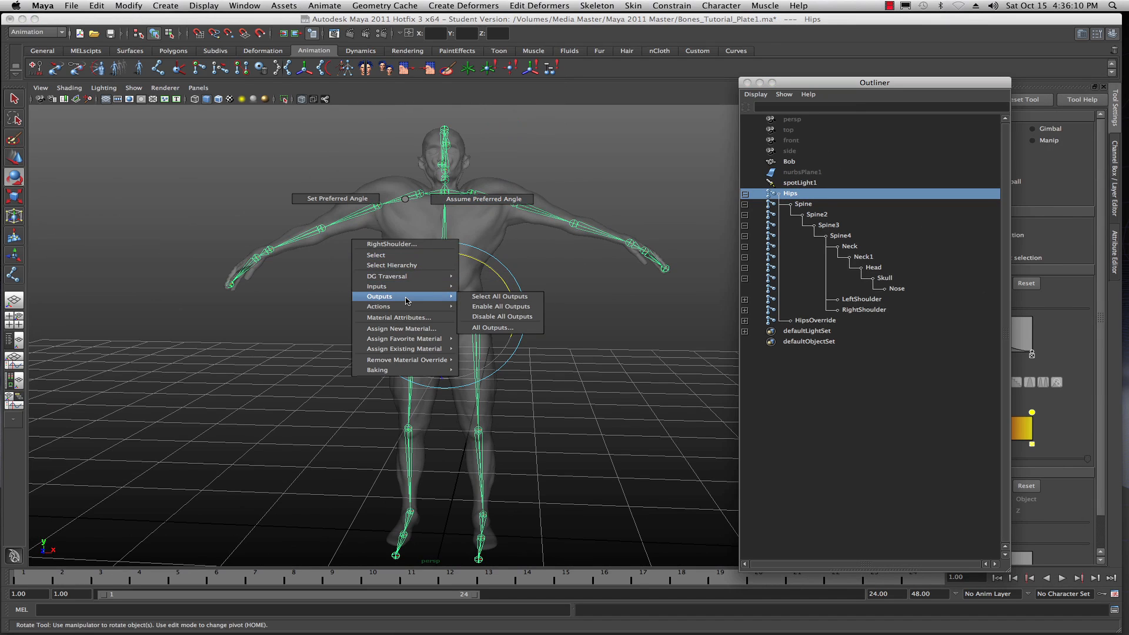
left_click(392, 266)
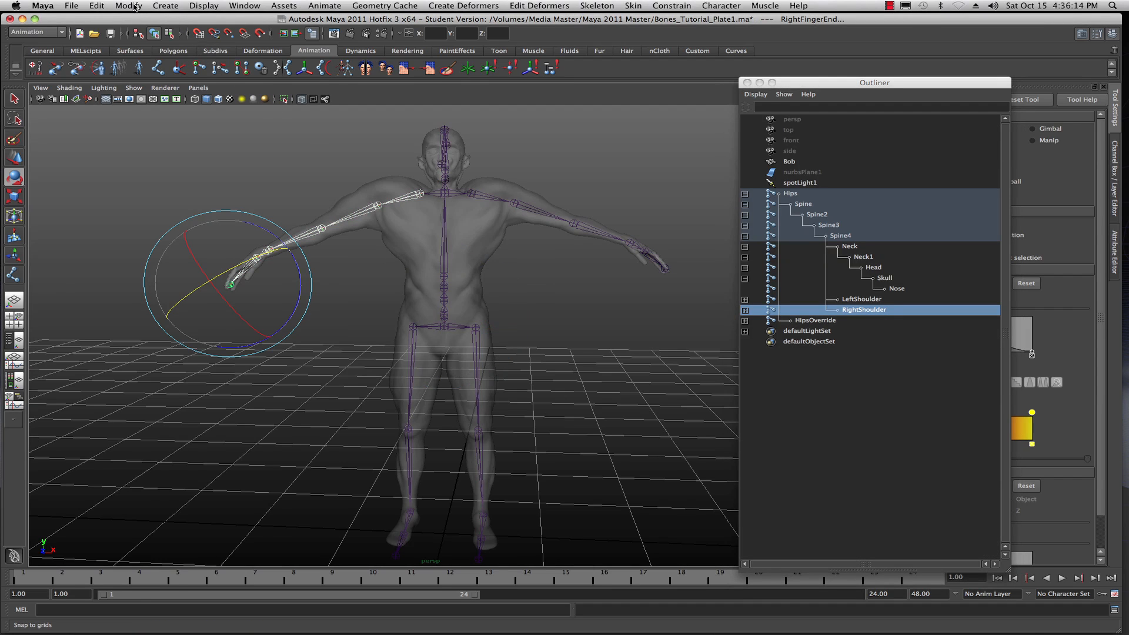
left_click(134, 9)
left_click(144, 45)
- Select the hierarchy from Neck to Nose, freeze its transformations and clear the selection
left_click(804, 205)
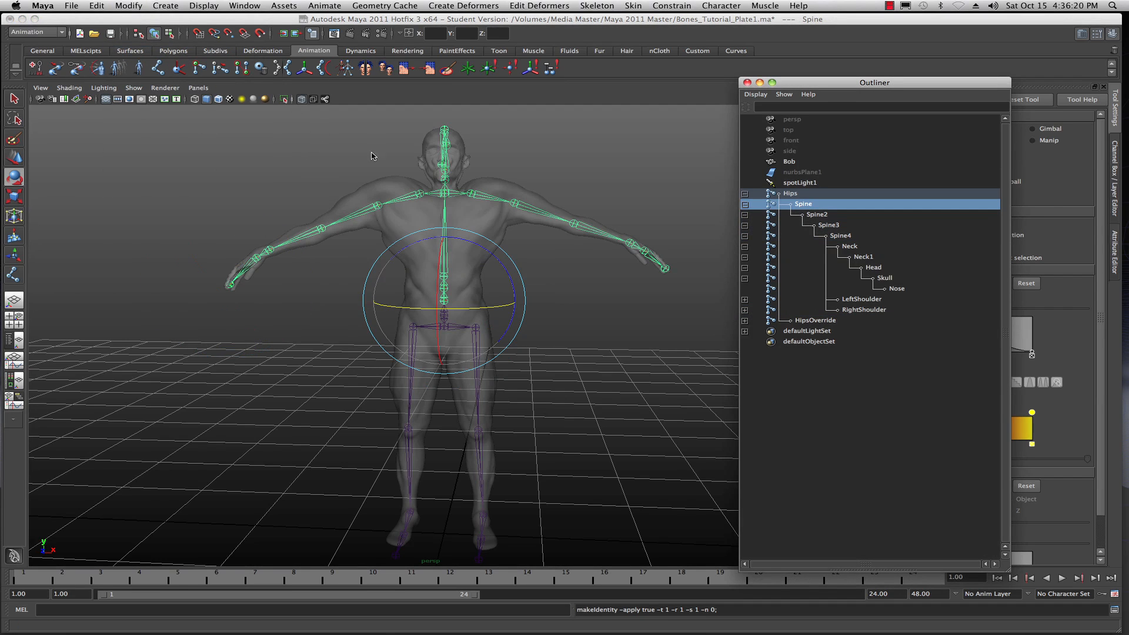
right_click_drag(445, 187, 445, 243)
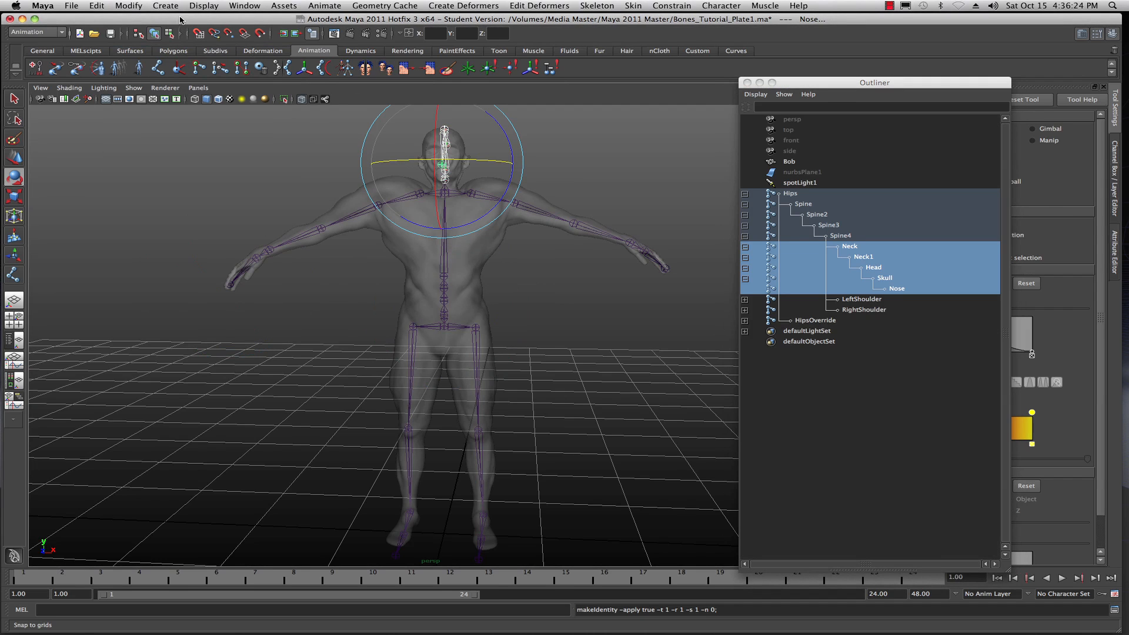
left_click(133, 5)
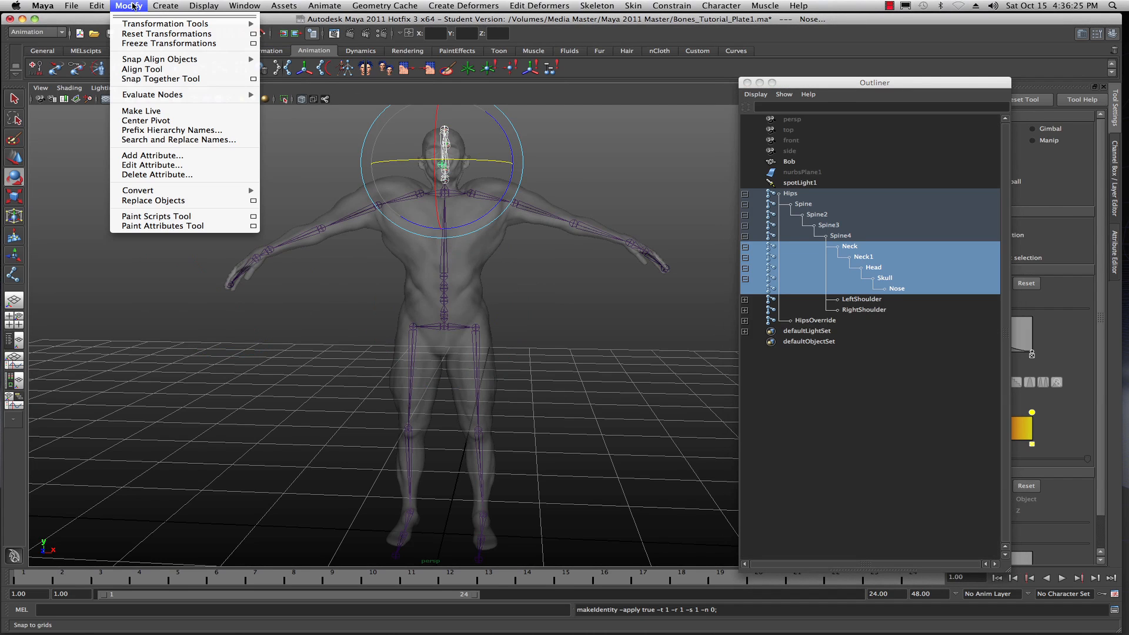
left_click(144, 44)
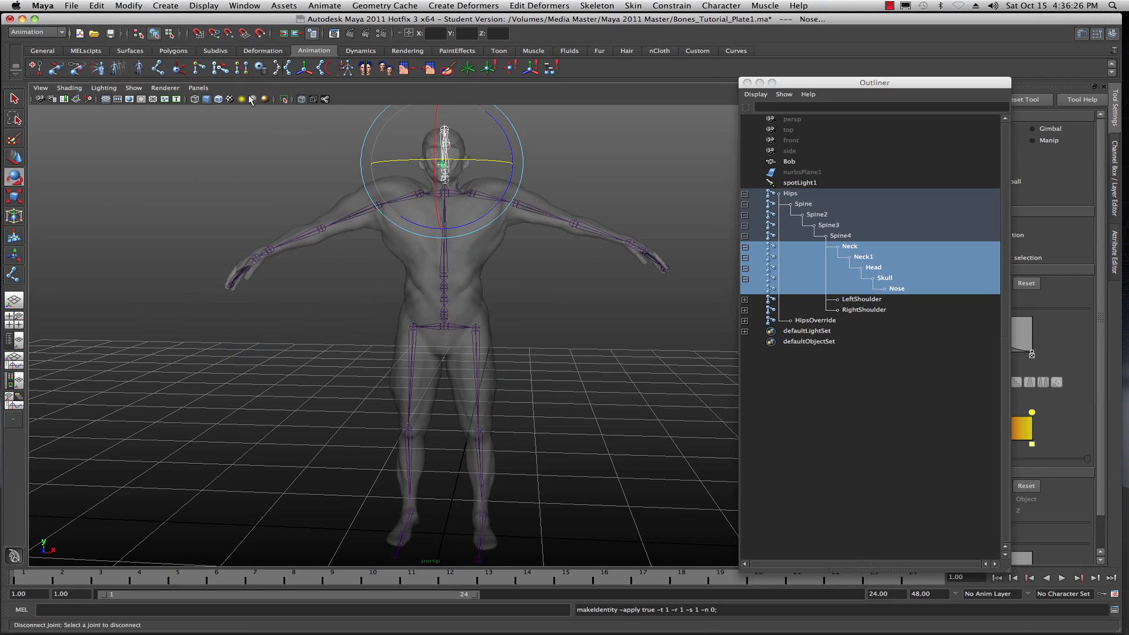
left_click(566, 185)
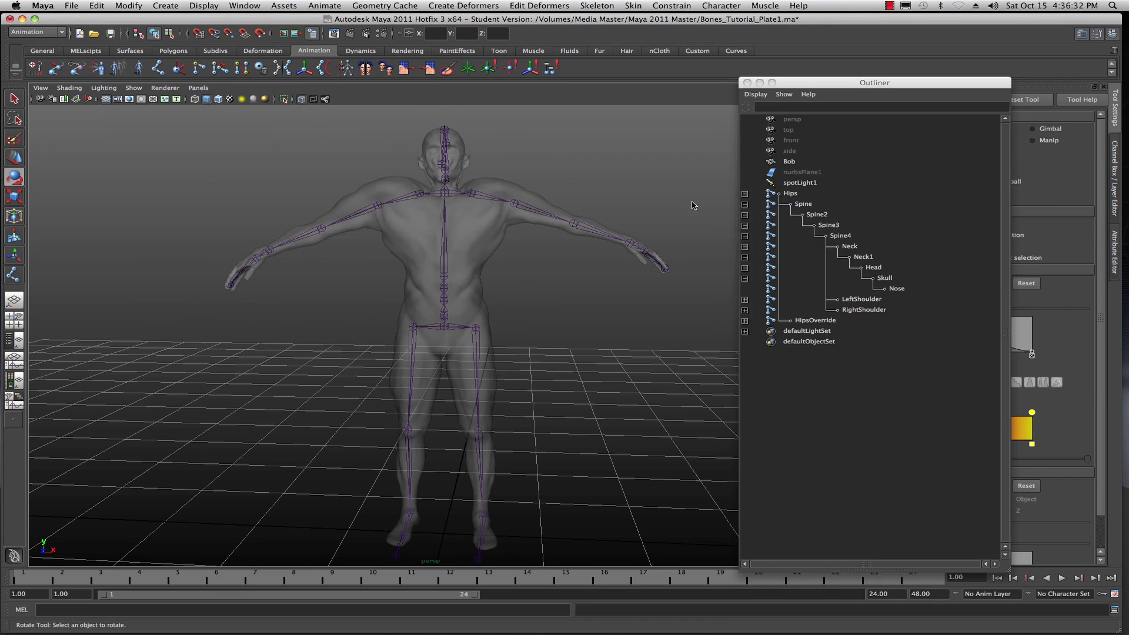
- Set the preferred angle for the whole skeleton from the Hips joint
left_click(790, 194)
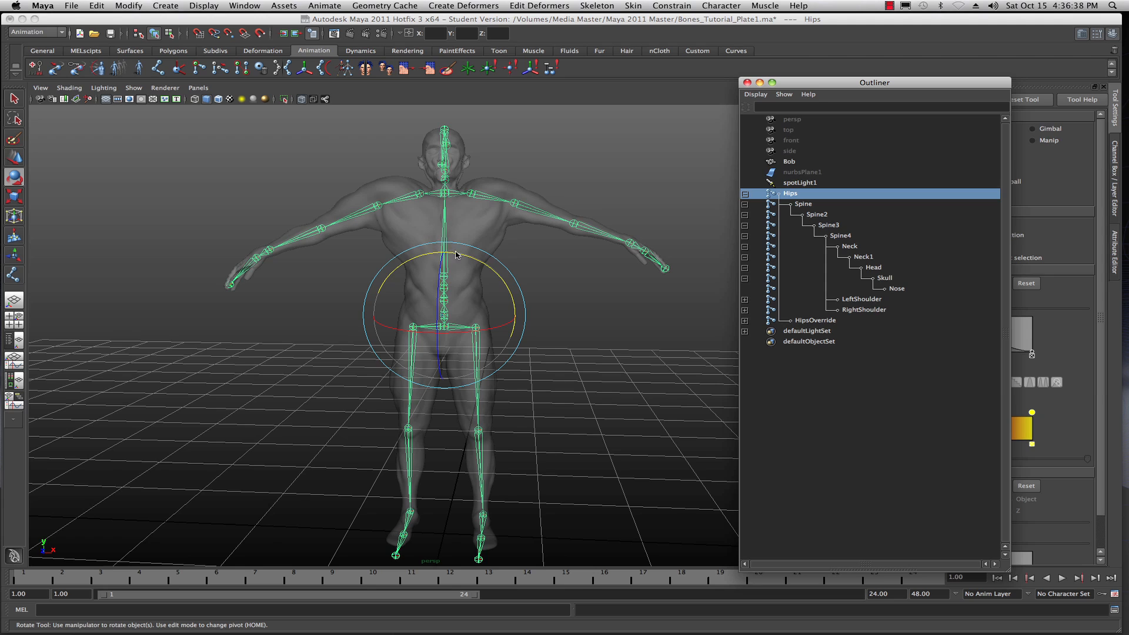
left_click(595, 7)
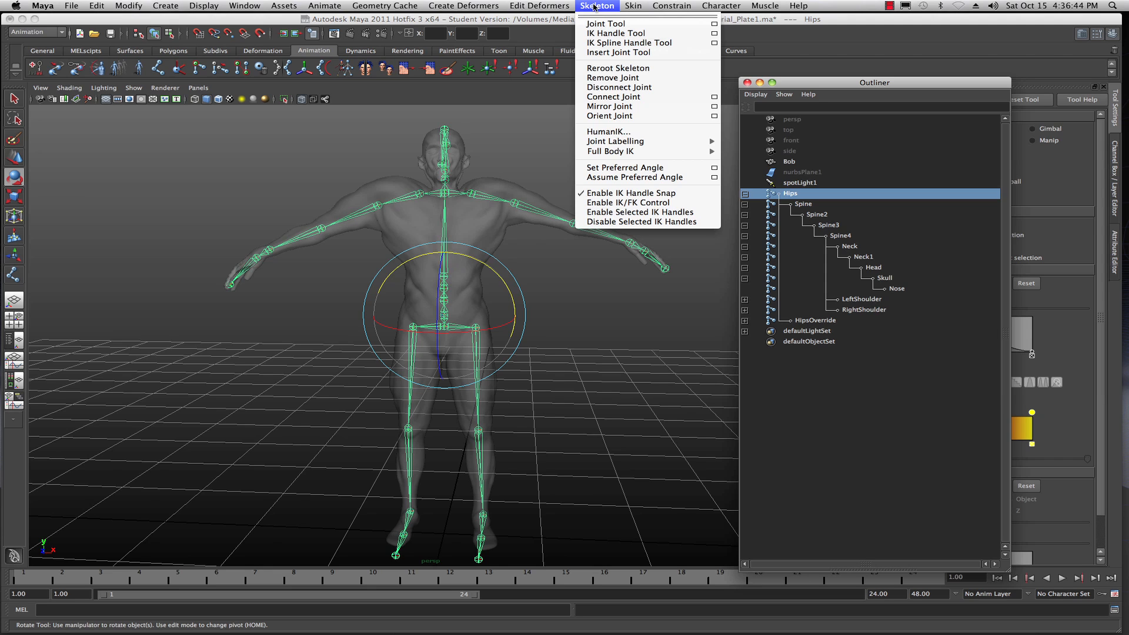
left_click(625, 169)
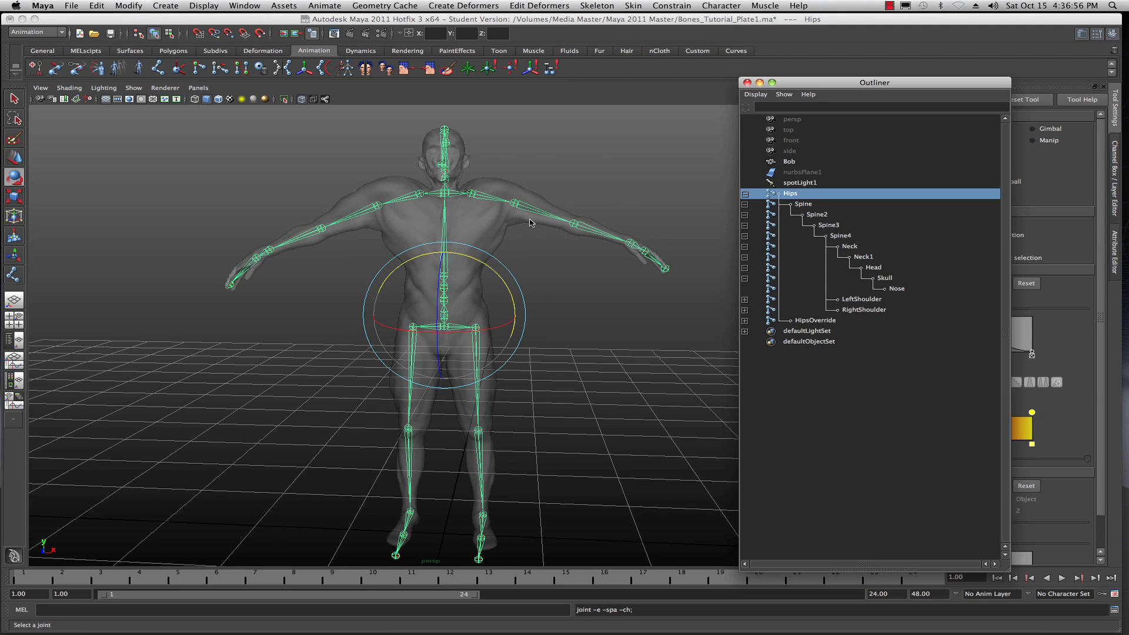
- Pose the skeleton by rotating HipsOverride about -52° on X and Spine3 about -61° on Y
left_click(811, 320)
left_click_drag(437, 353, 441, 335)
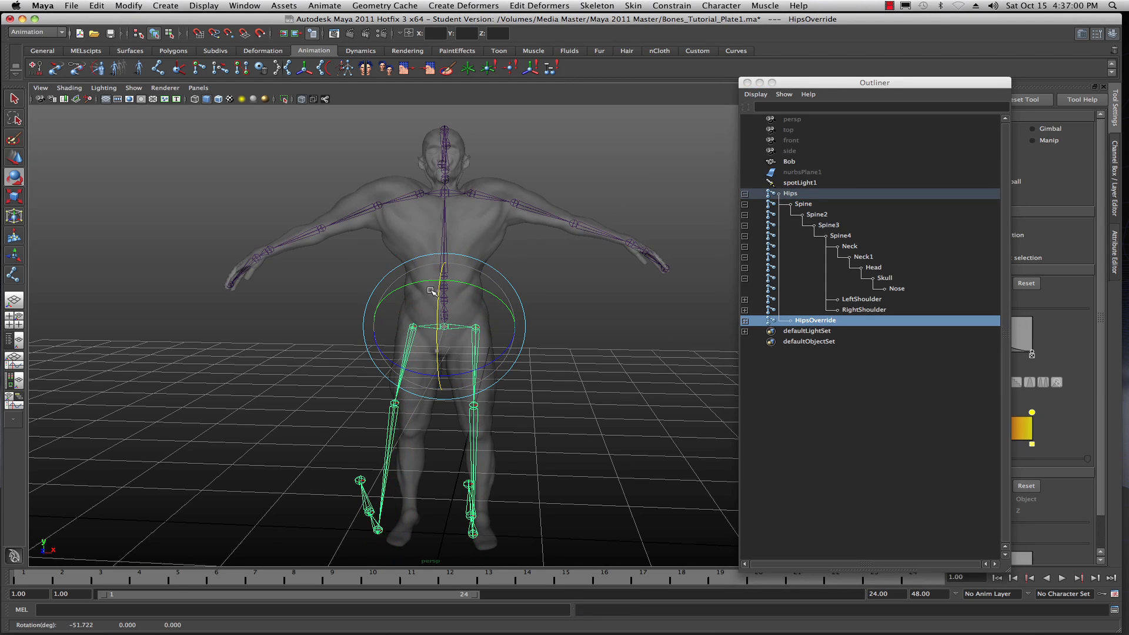
left_click(828, 226)
left_click_drag(474, 283, 396, 286)
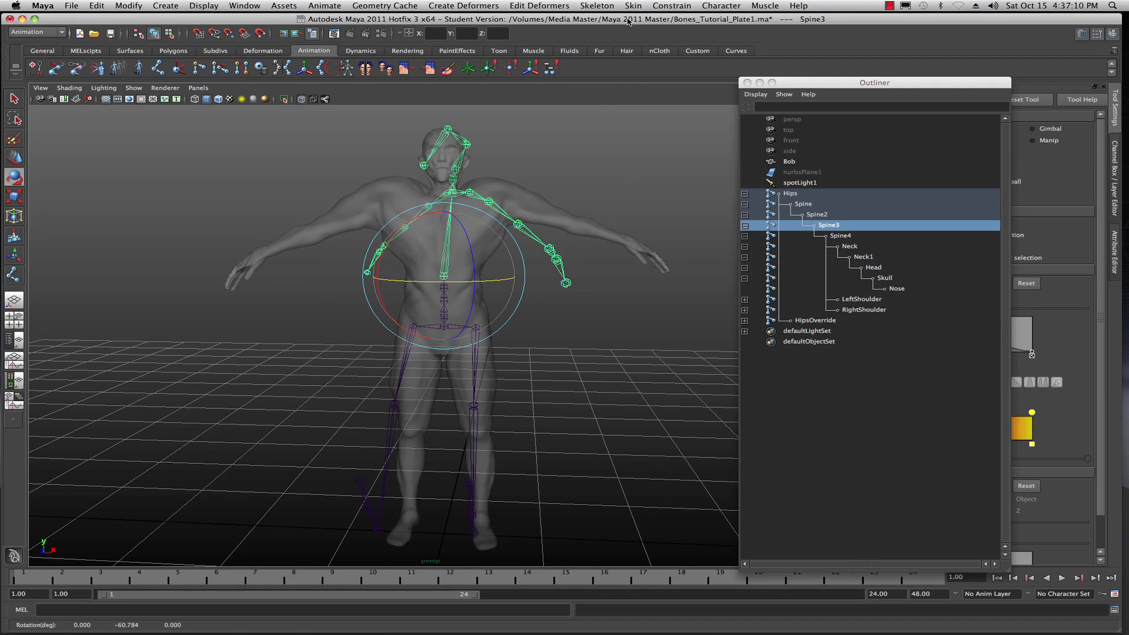
- Return the whole skeleton to its stored pose from Hips with Assume Preferred Angle
left_click(789, 195)
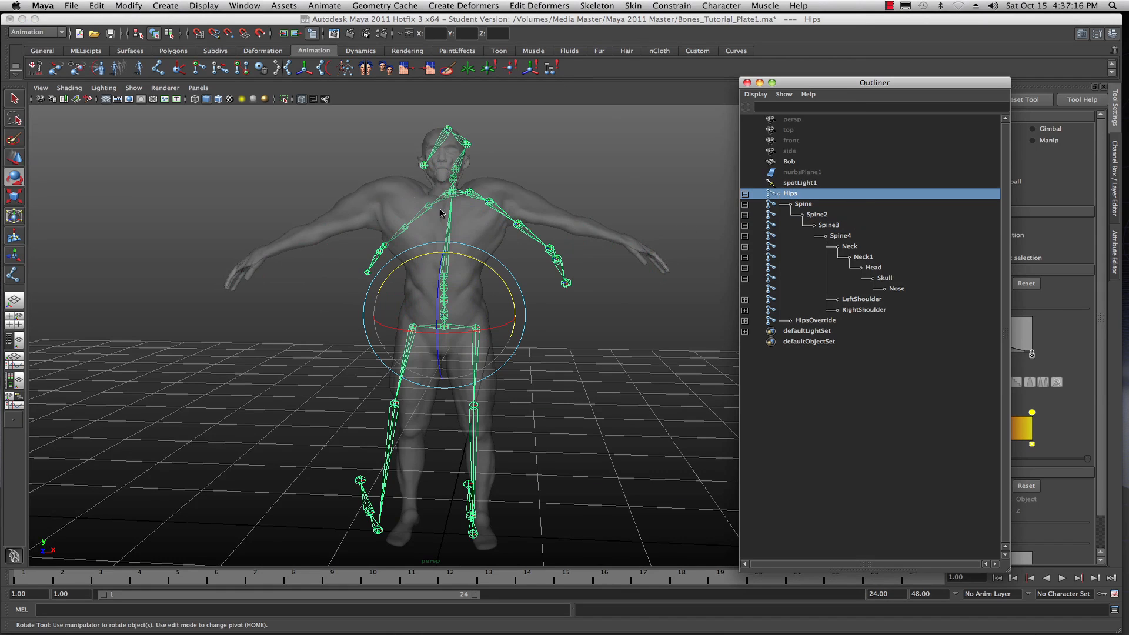
left_click(584, 6)
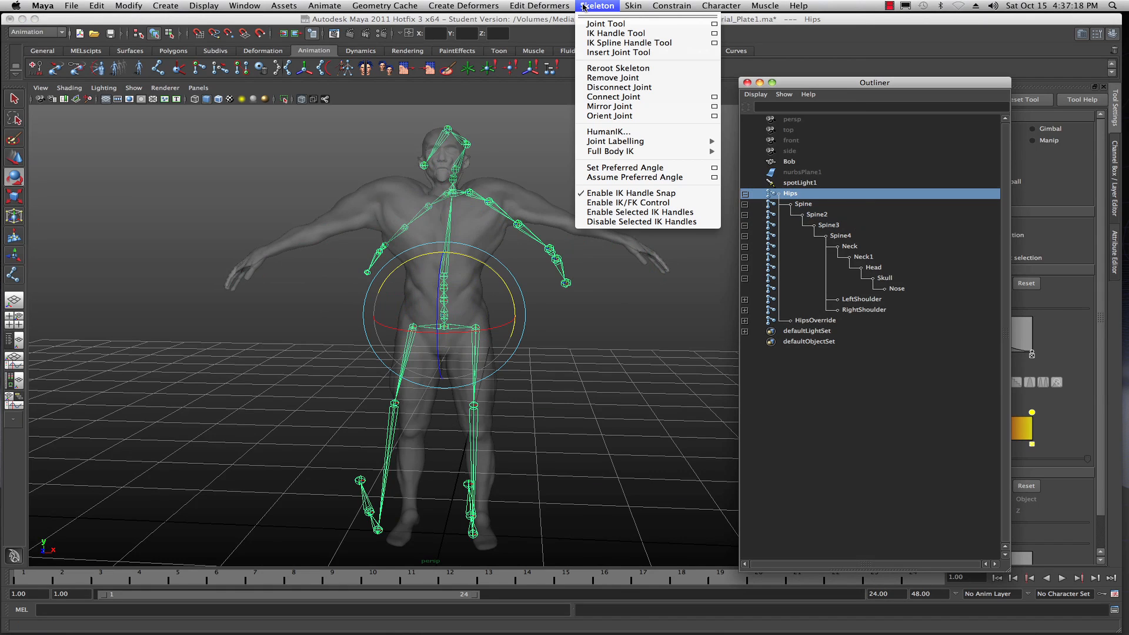
left_click(608, 177)
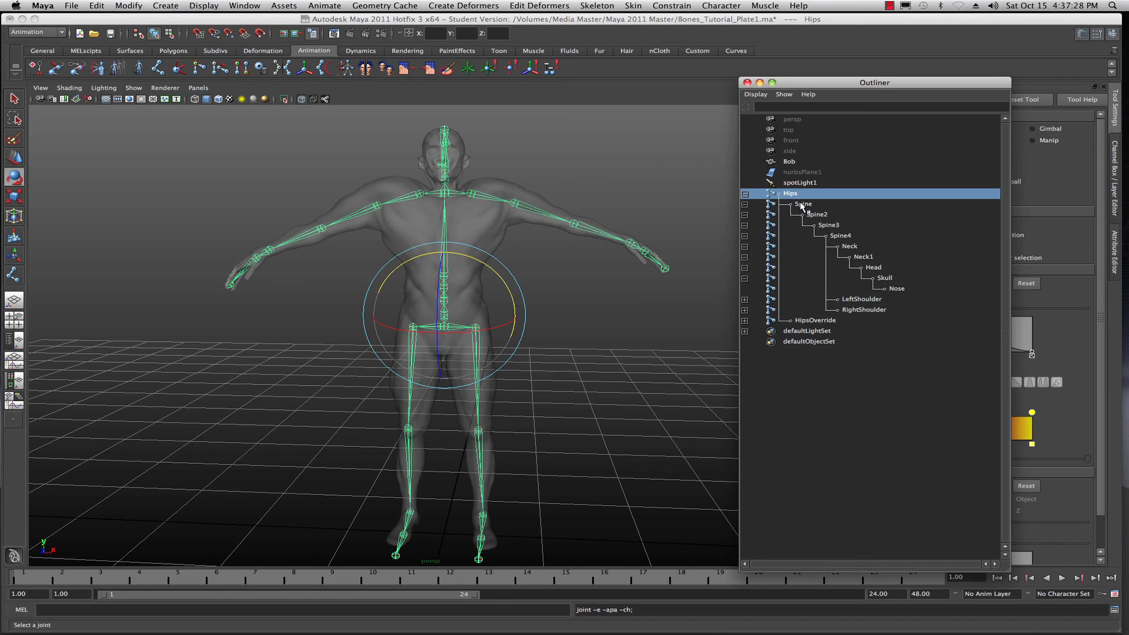
- Rotate Head about -52° and Spine4 about 55° on Y, and return them to the stored pose with Assume Preferred Angle
left_click(871, 268)
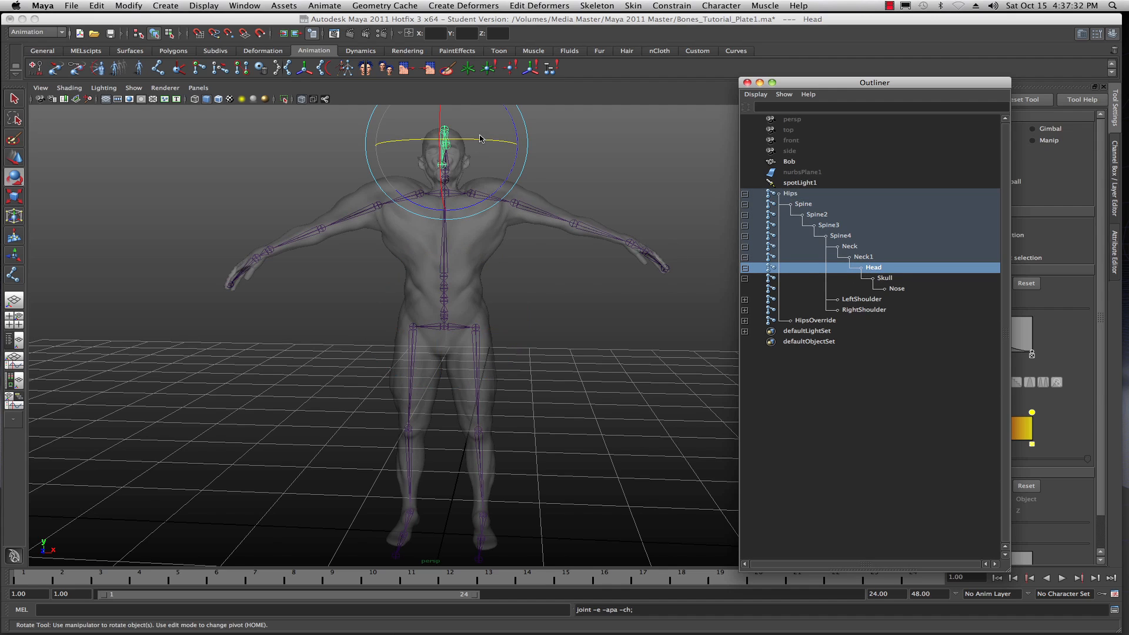
left_click_drag(486, 144, 428, 155)
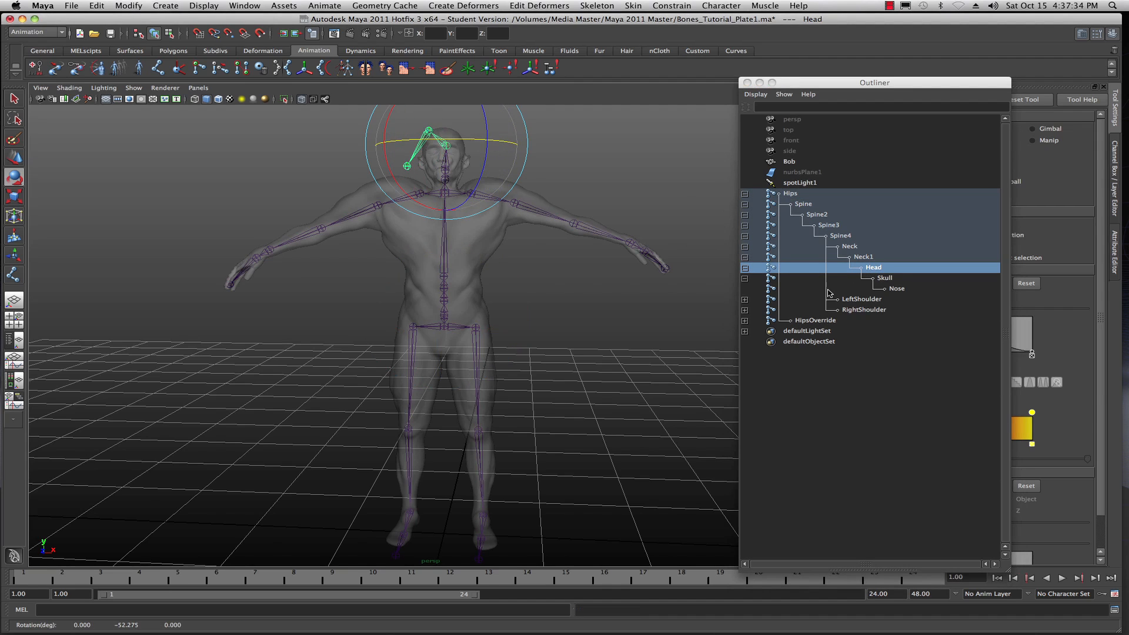
left_click(849, 237)
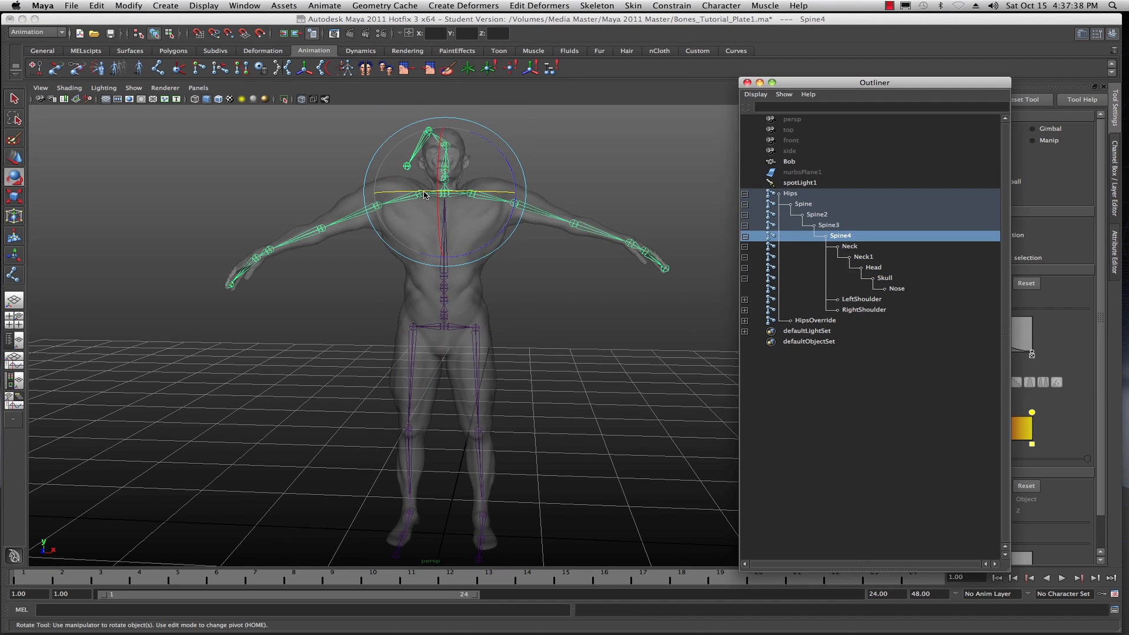
left_click_drag(419, 193, 491, 195)
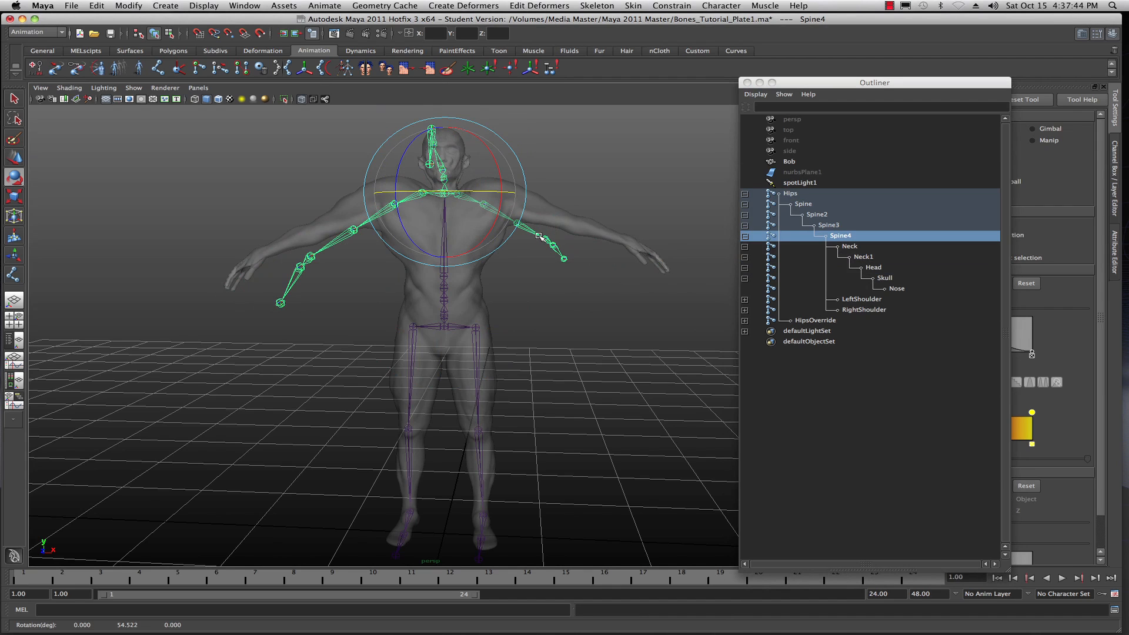
right_click(540, 236)
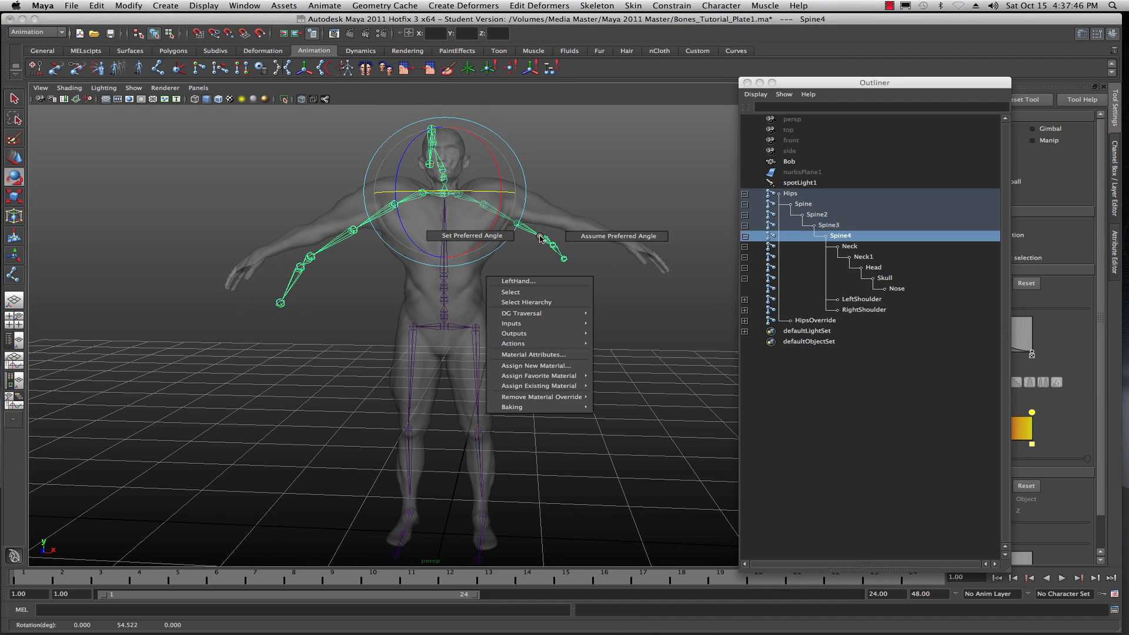
left_click(581, 237)
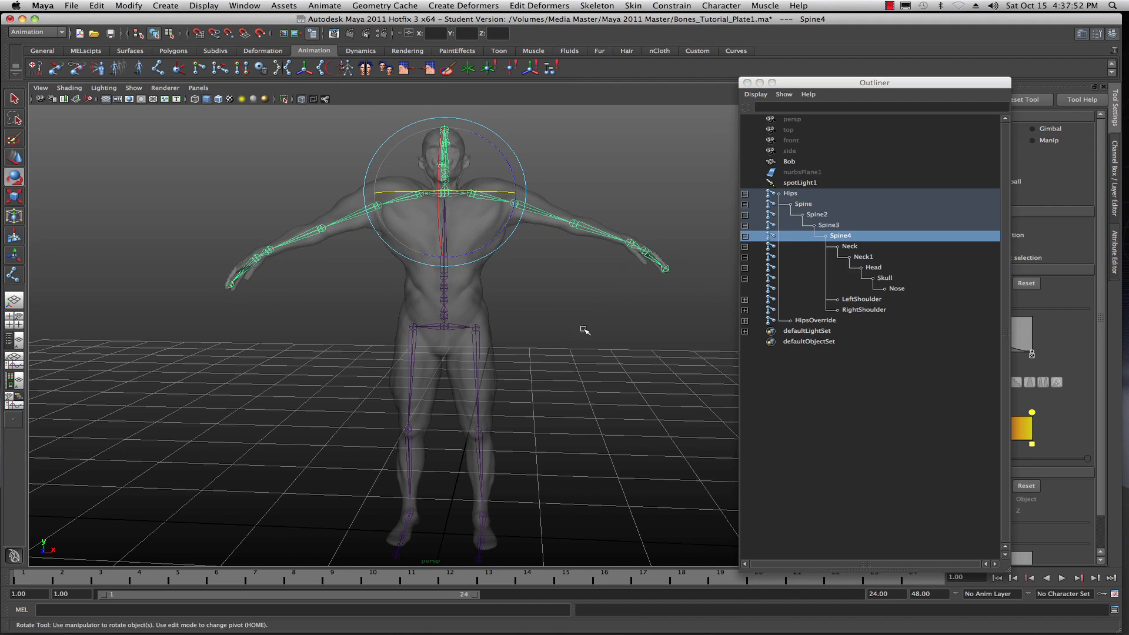
- Orient the whole skeleton's joints from Hips with the default Orient Joint settings: XYZ, second axis +y, child joints included
left_click(791, 194)
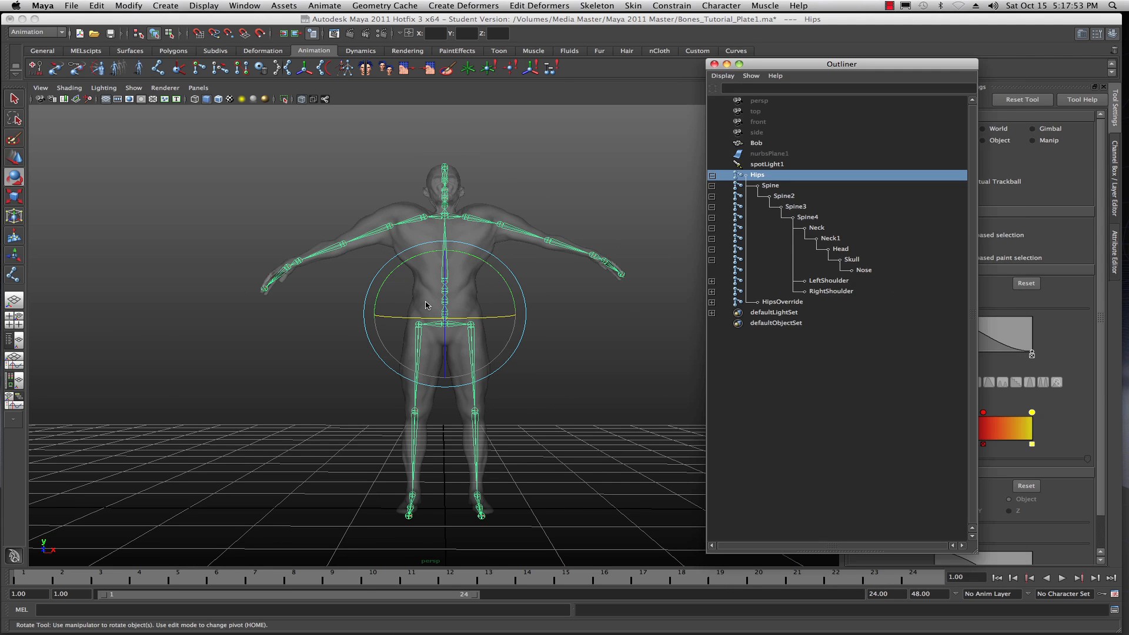
right_click_drag(426, 304, 502, 210, "alt")
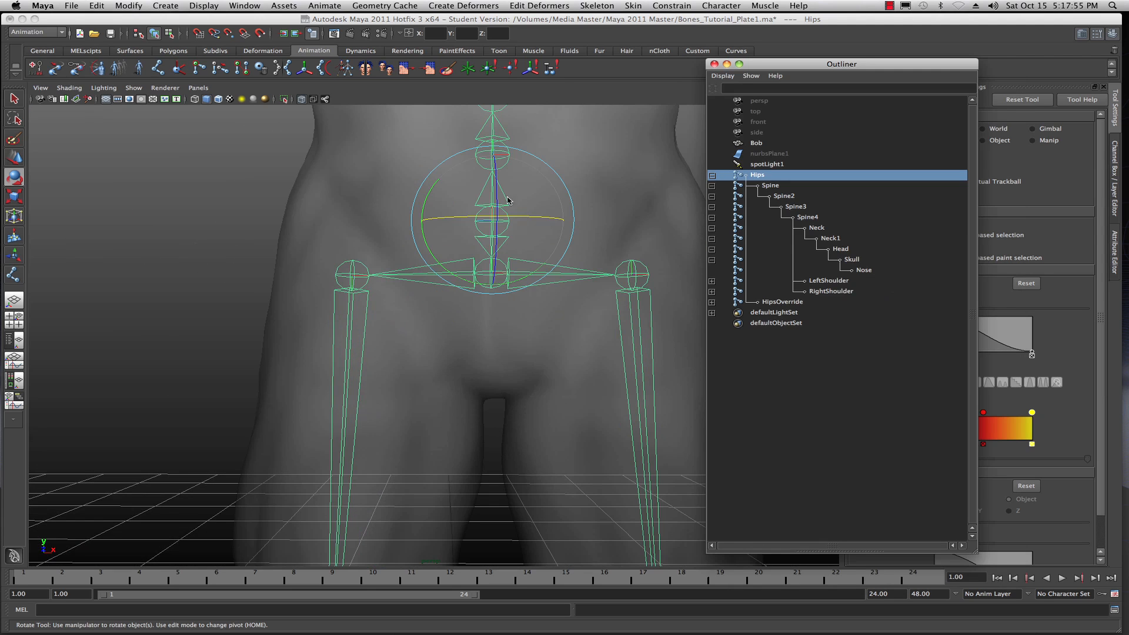
right_click_drag(483, 165, 488, 158, "alt")
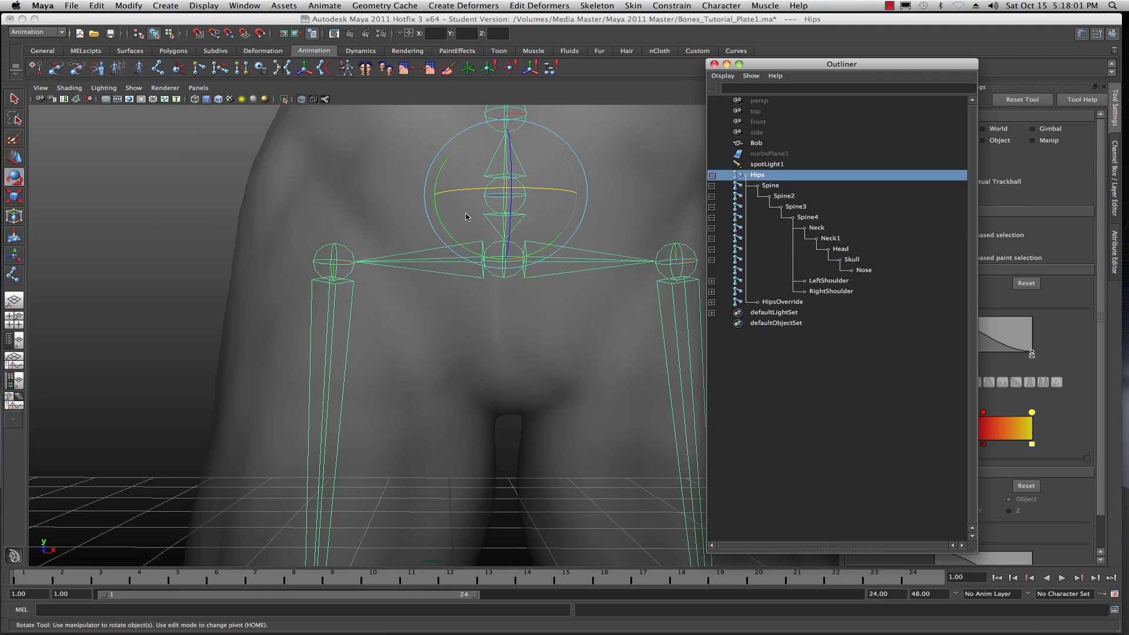
scroll(465, 213, "down", 12)
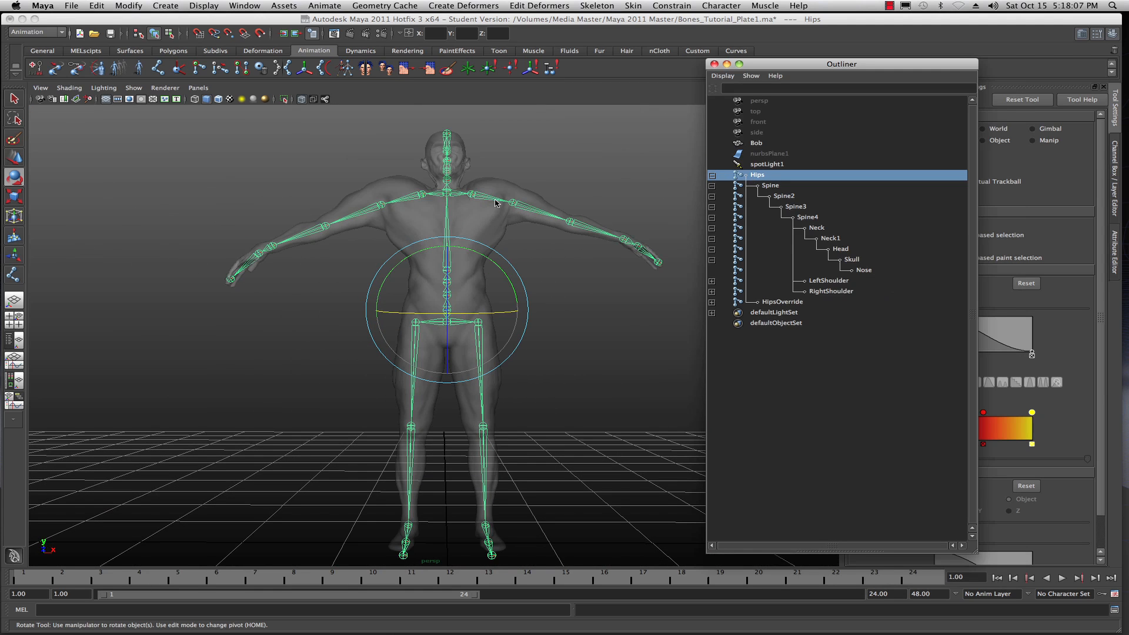
left_click(597, 5)
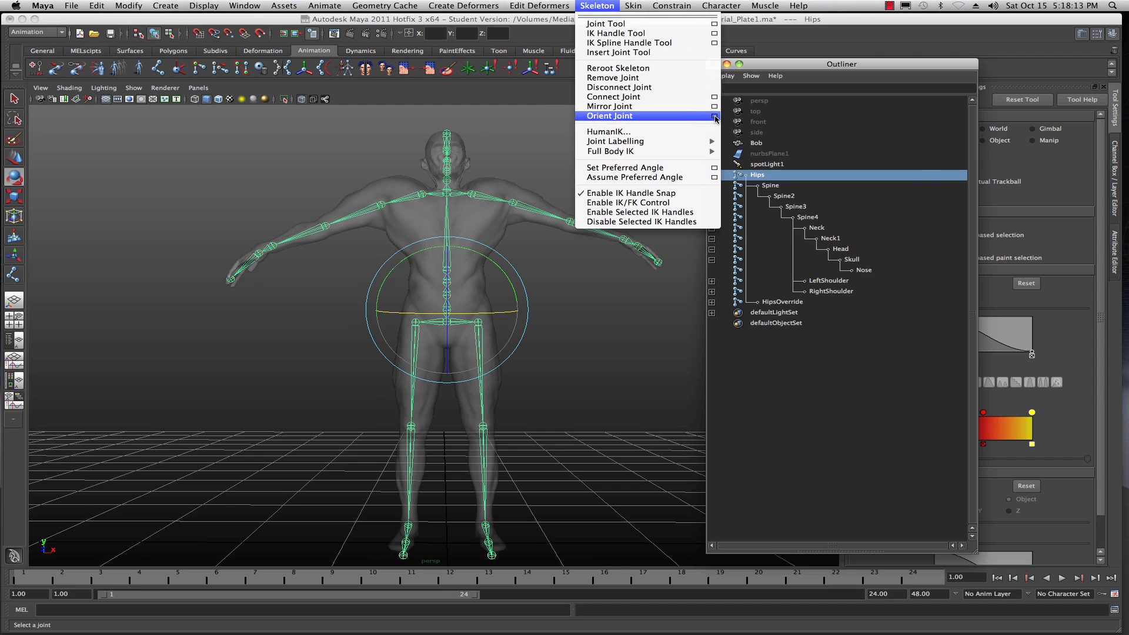
left_click(715, 118)
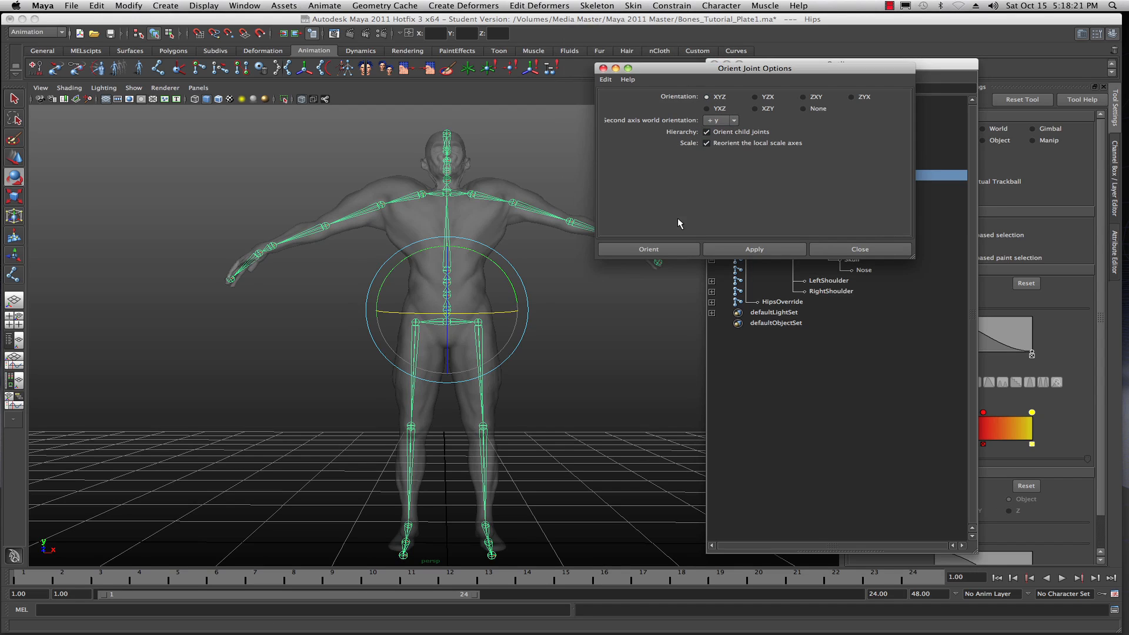
left_click(606, 79)
left_click(618, 103)
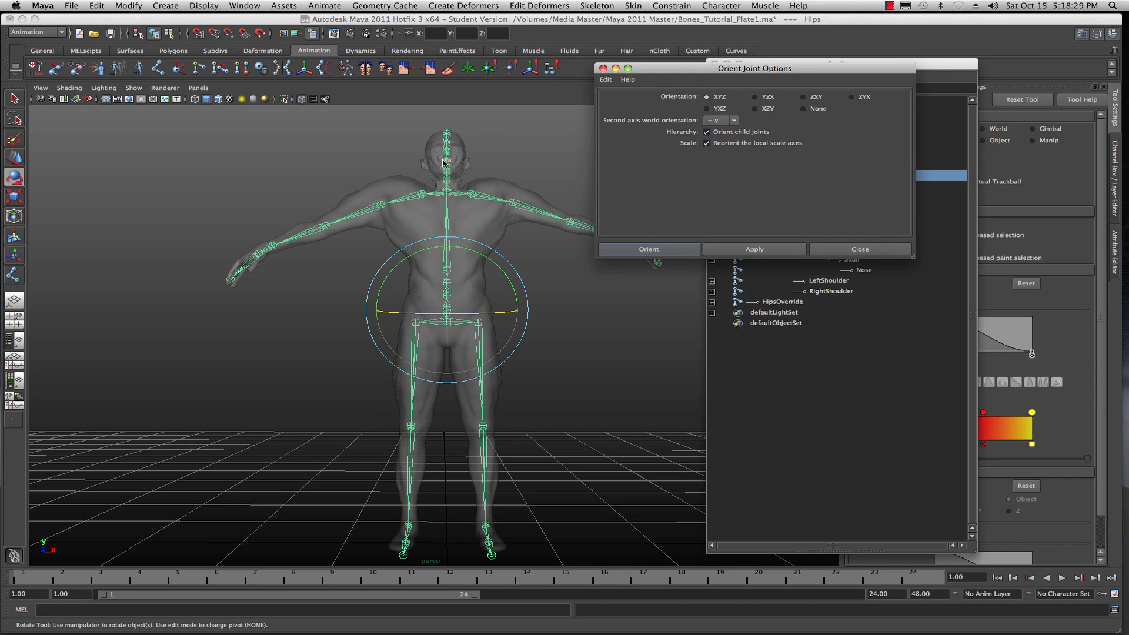
left_click(642, 248)
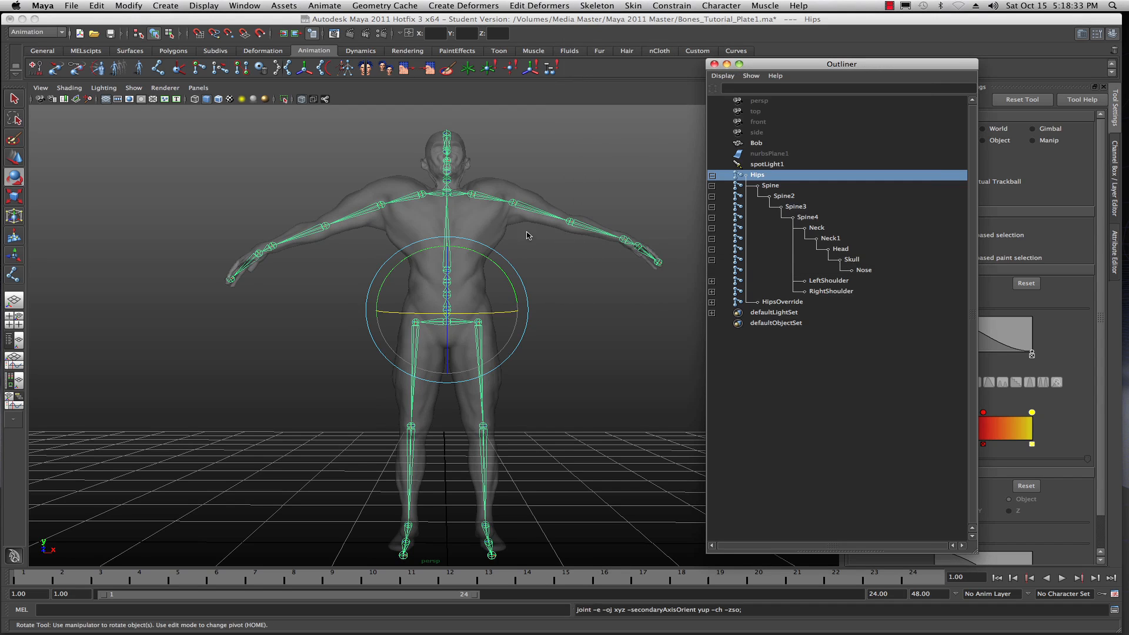
- Test the oriented skeleton by rotating it freely from Hips, and restore its pose with Assume Preferred Angle
key("f")
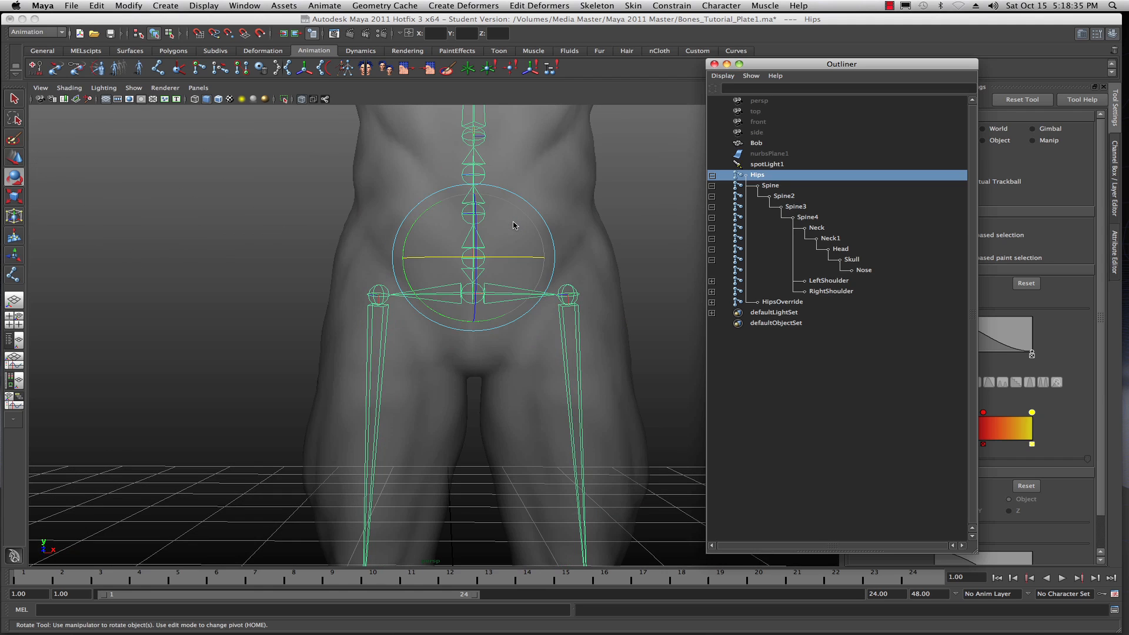
scroll(511, 226, "up", 3)
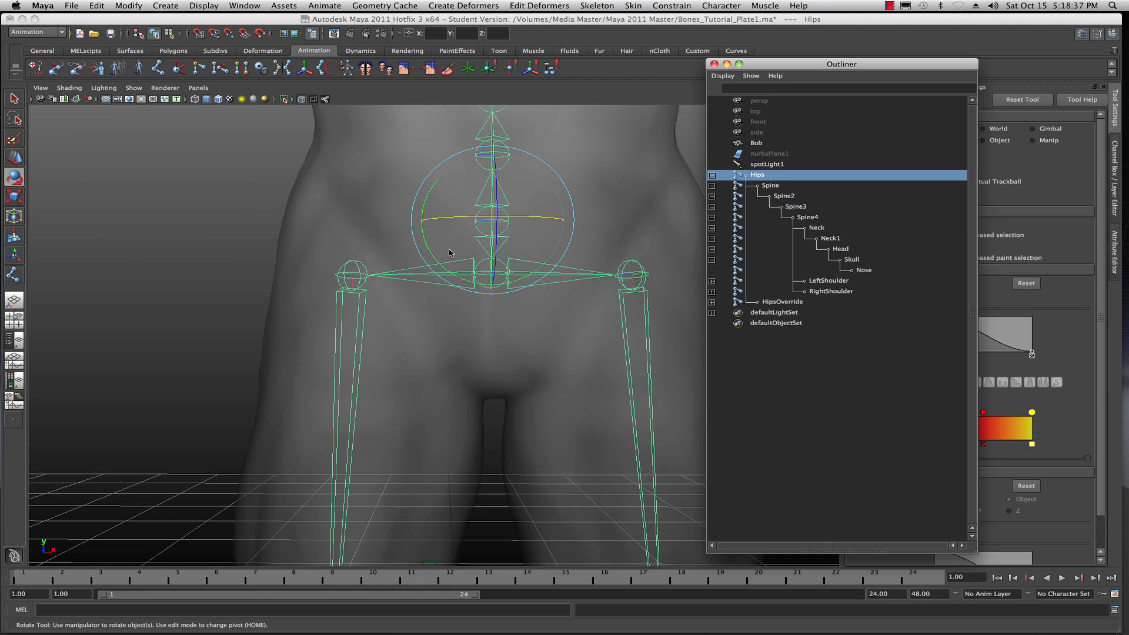
left_click_drag(446, 249, 520, 247)
key("a")
scroll(522, 245, "down", 2)
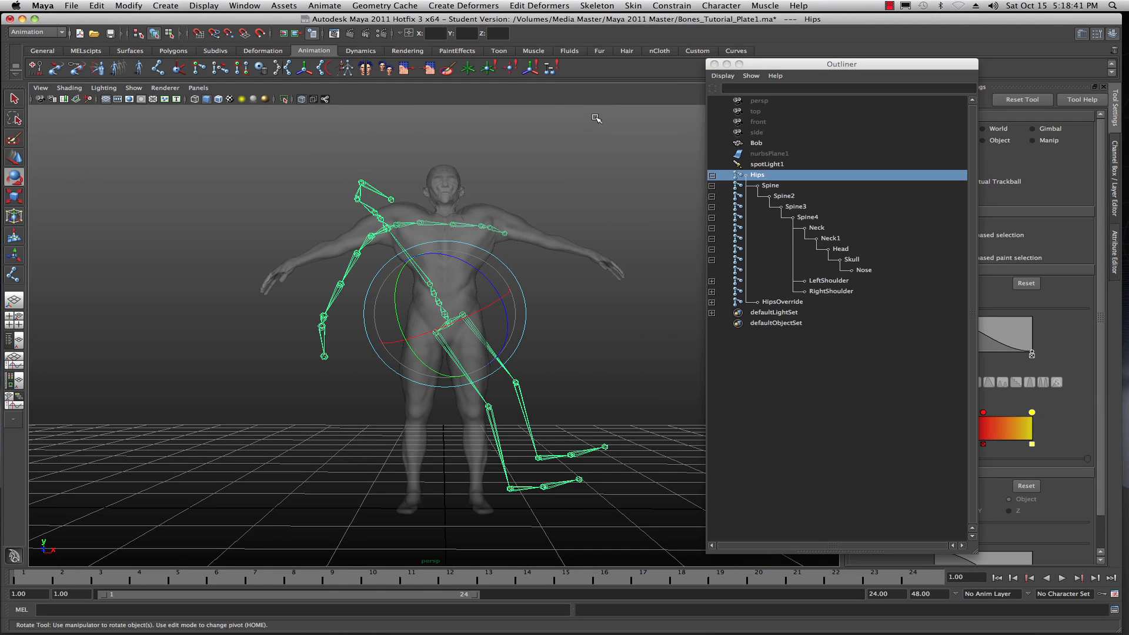
left_click(586, 5)
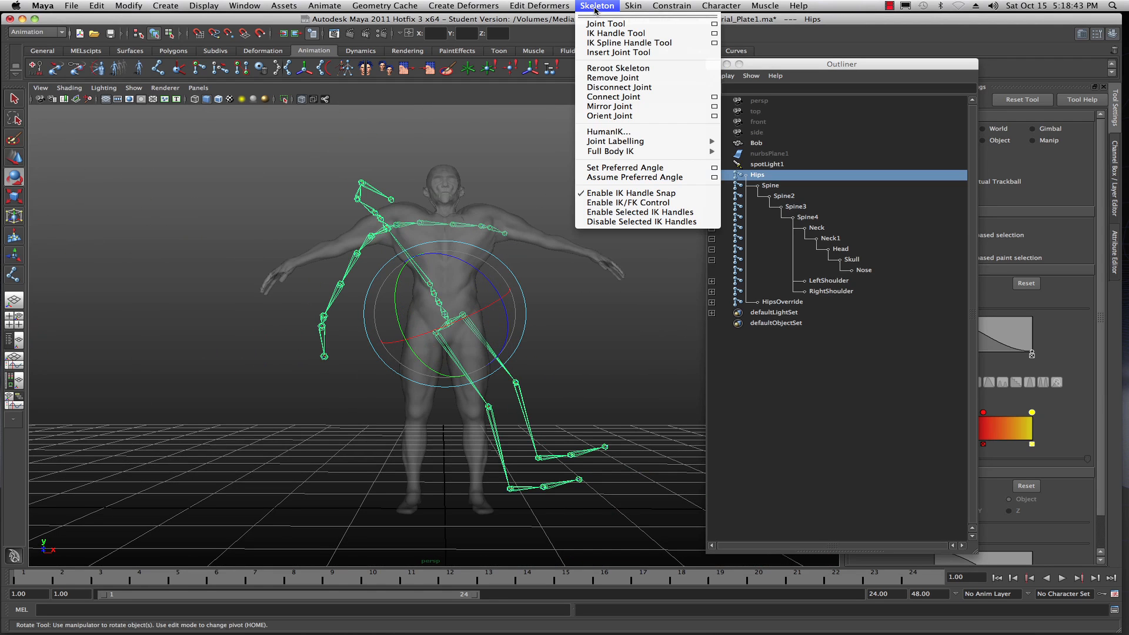
left_click(615, 177)
left_click(578, 188)
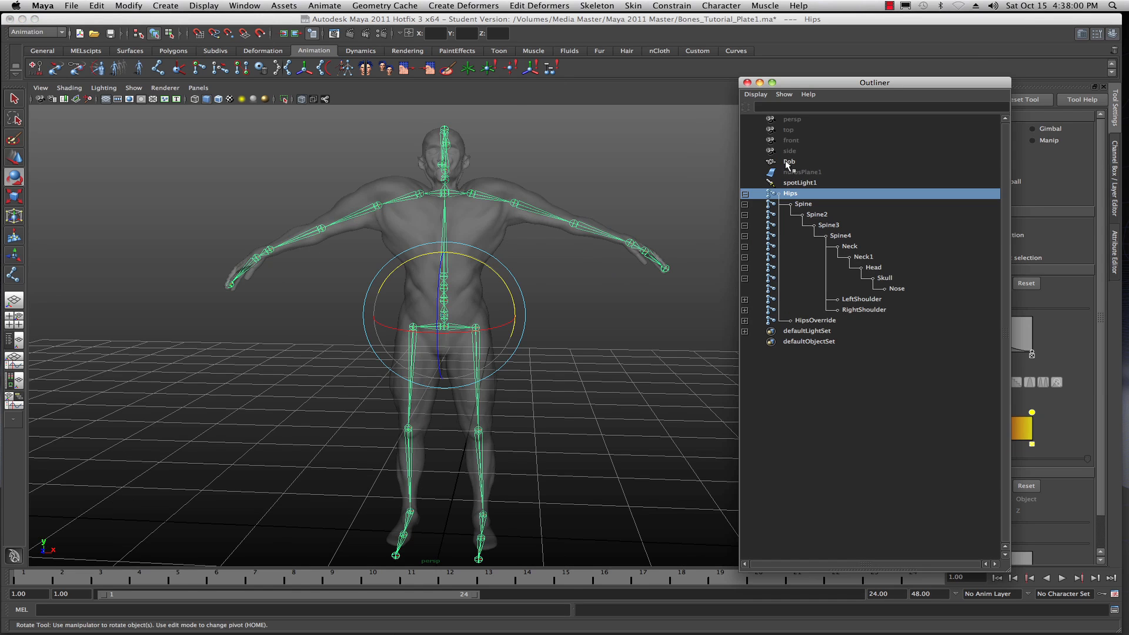
- Smooth-bind the Bob mesh to the Hips joint hierarchy with the default options, 5 max influences and a 4.0 dropoff rate
left_click(784, 162, "ctrl")
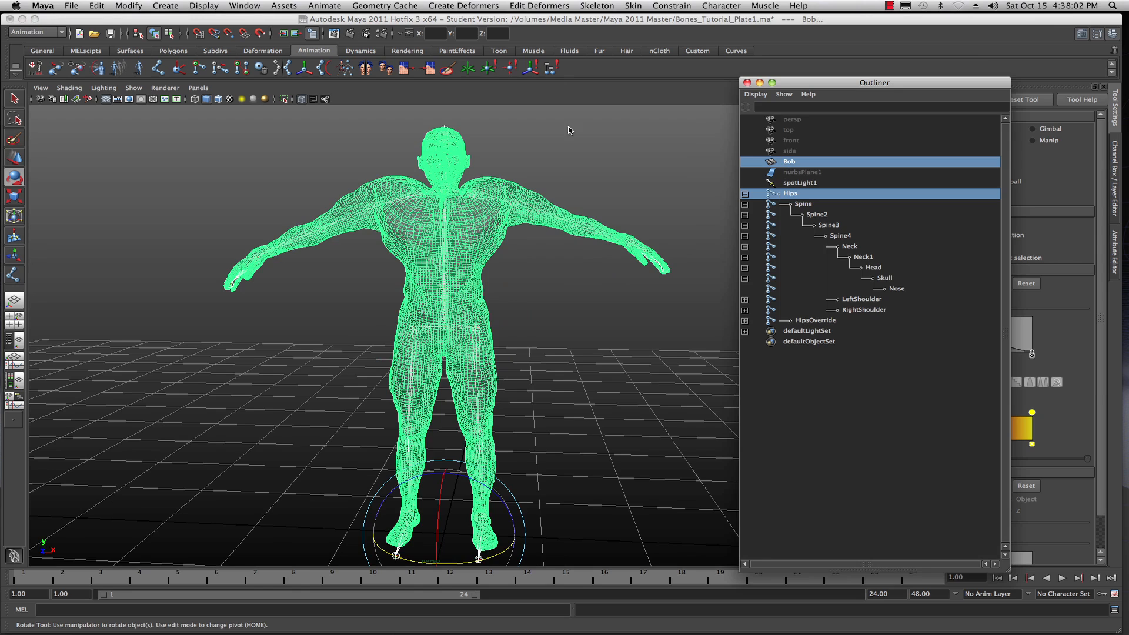
left_click(634, 5)
mouse_move(714, 23)
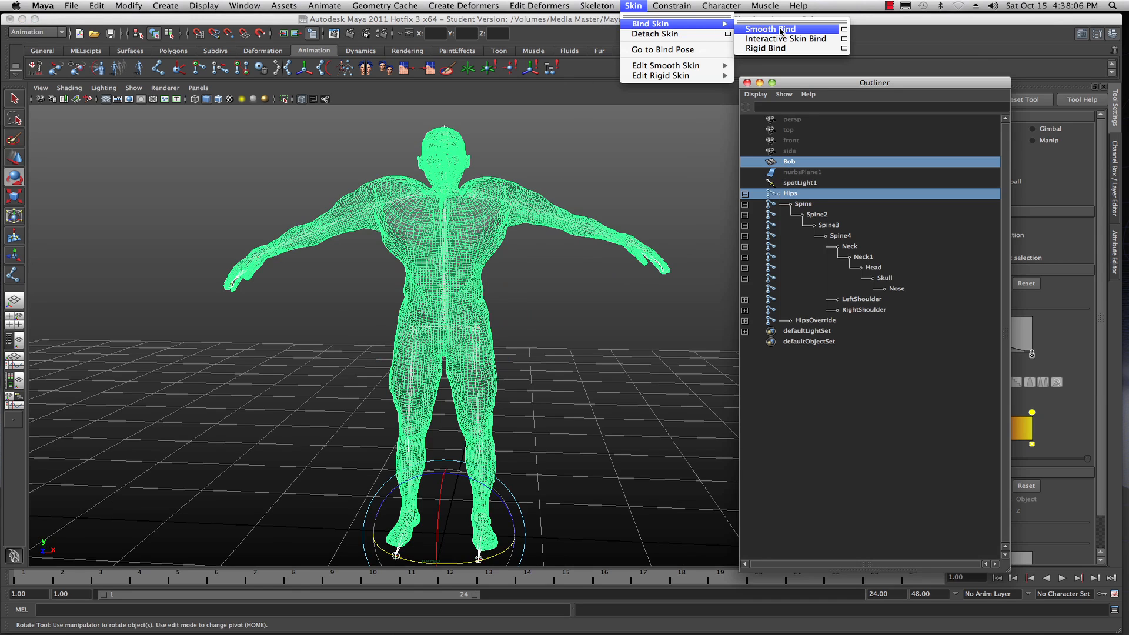
left_click(844, 30)
left_click_drag(995, 69, 782, 71)
left_click(606, 78)
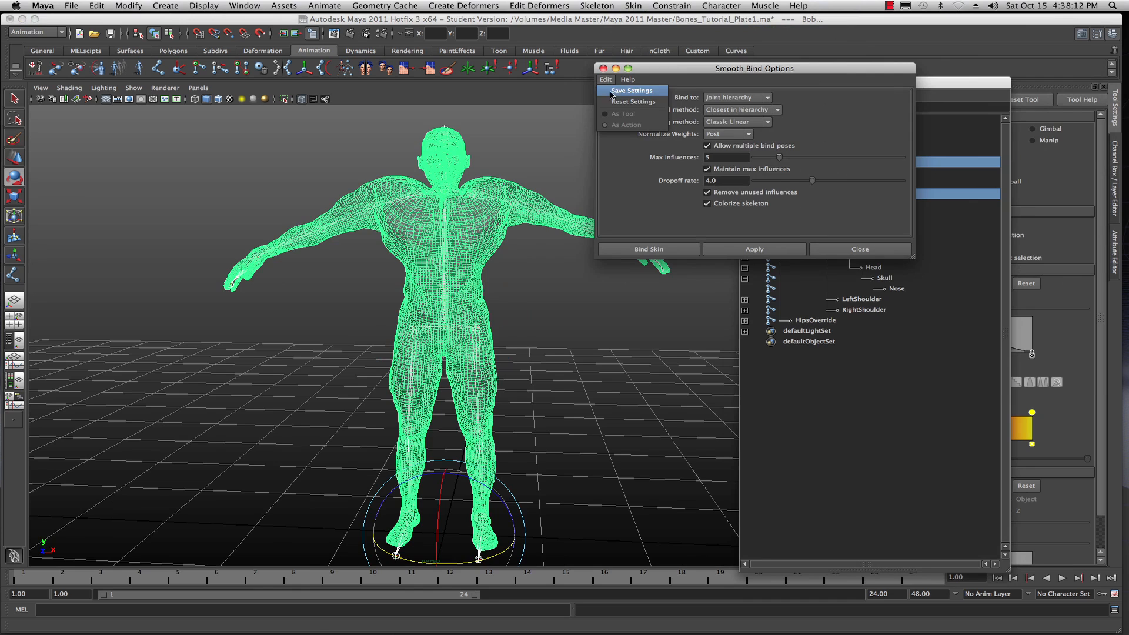
left_click(629, 101)
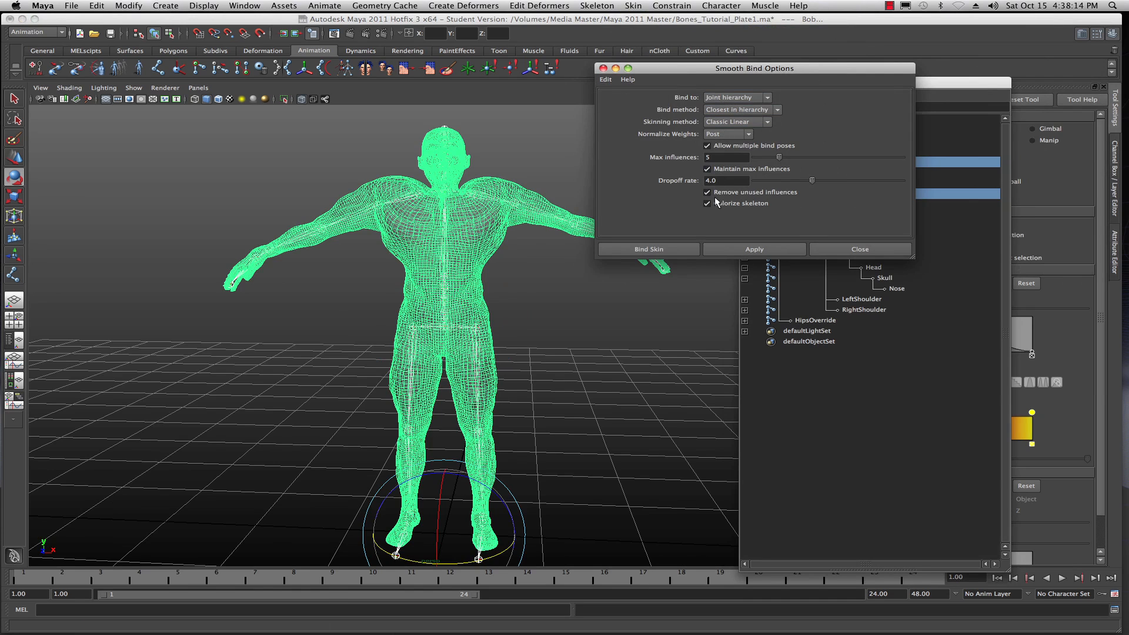
left_click(649, 249)
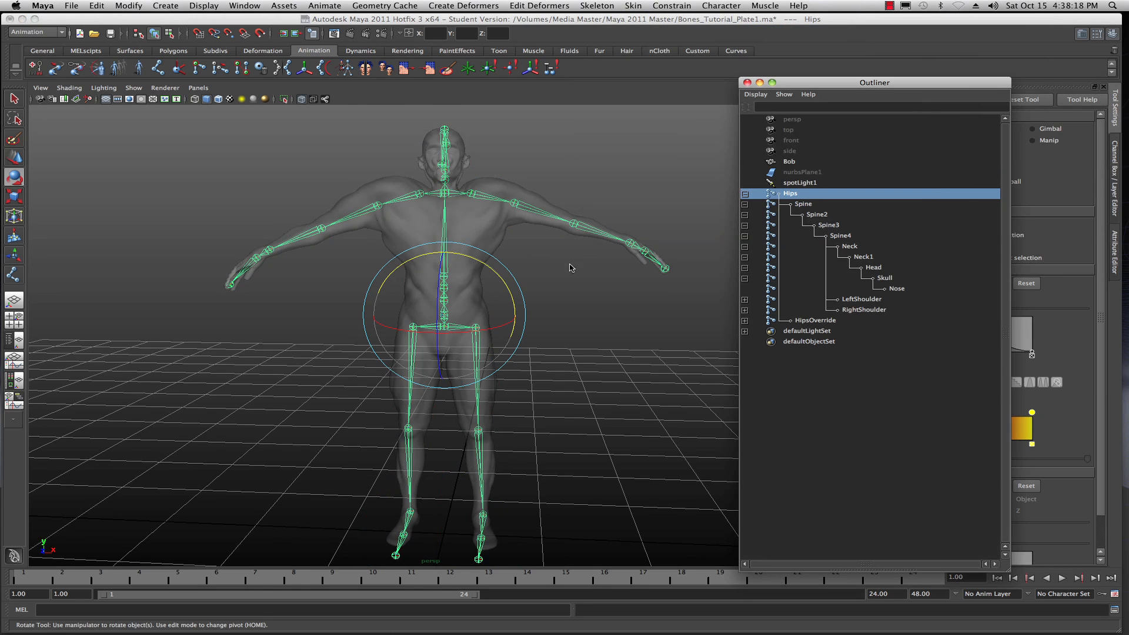
- Turn off X-ray shading and twist HipsOverride both ways on Y, to about -43° and 47°, to test the hip deformation
left_click_drag(809, 82, 854, 69)
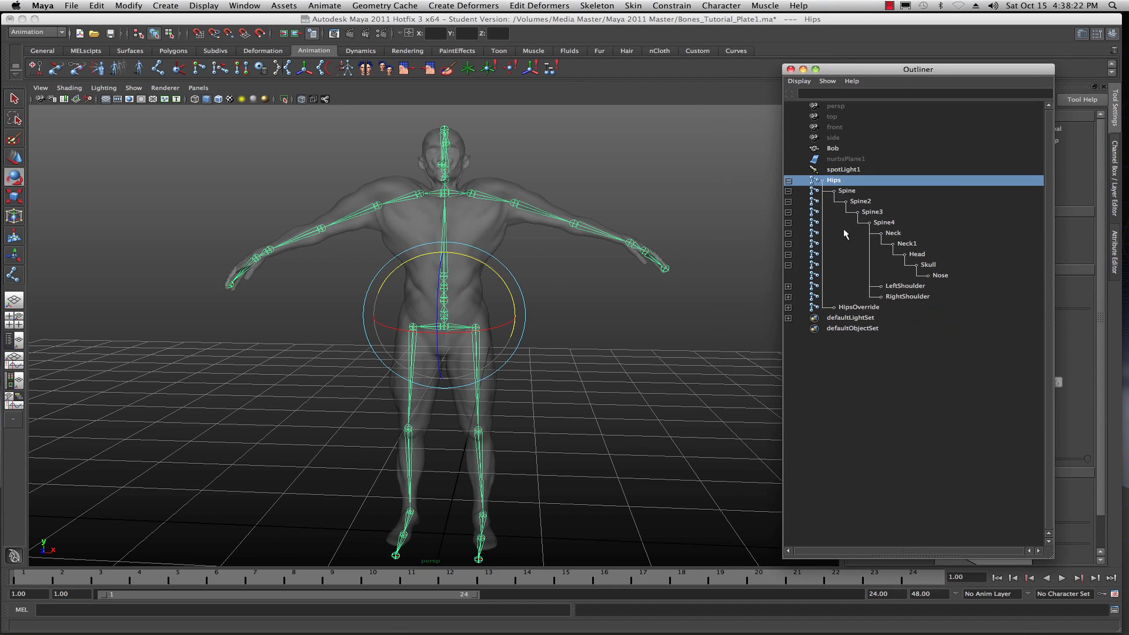
left_click(857, 307)
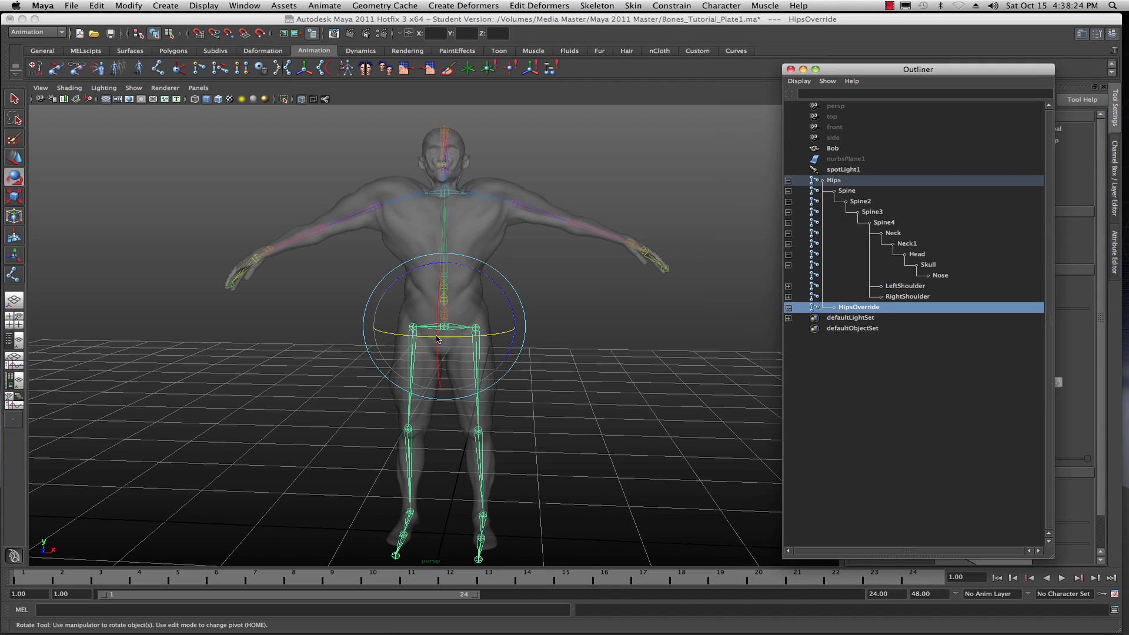
left_click_drag(435, 339, 529, 310)
left_click(302, 98)
scroll(489, 322, "up", 3)
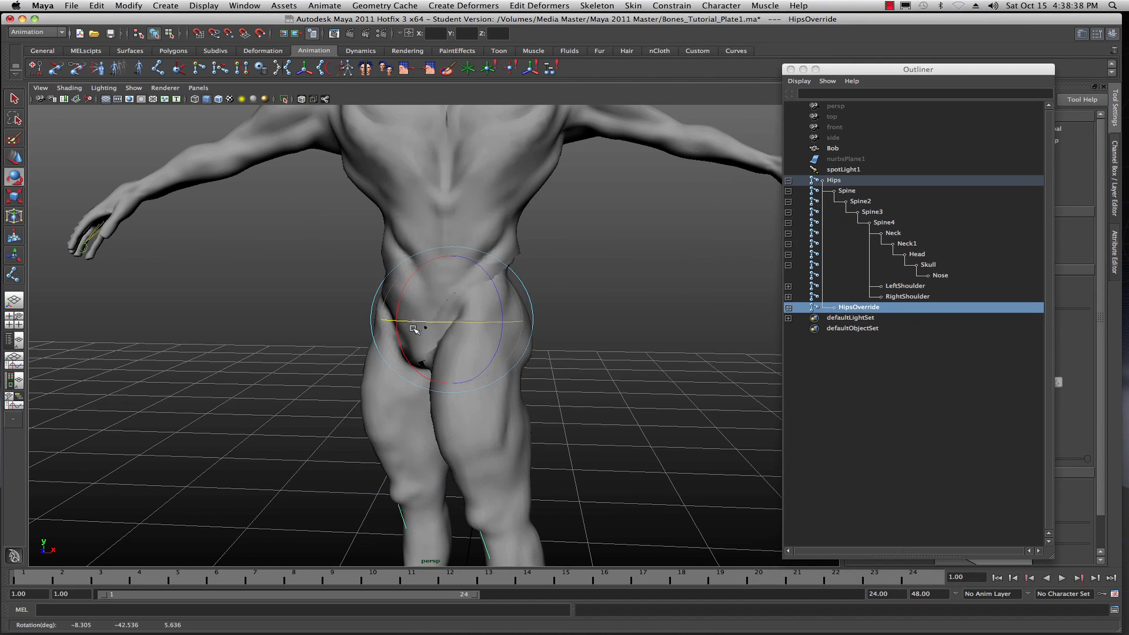
scroll(418, 323, "up", 4)
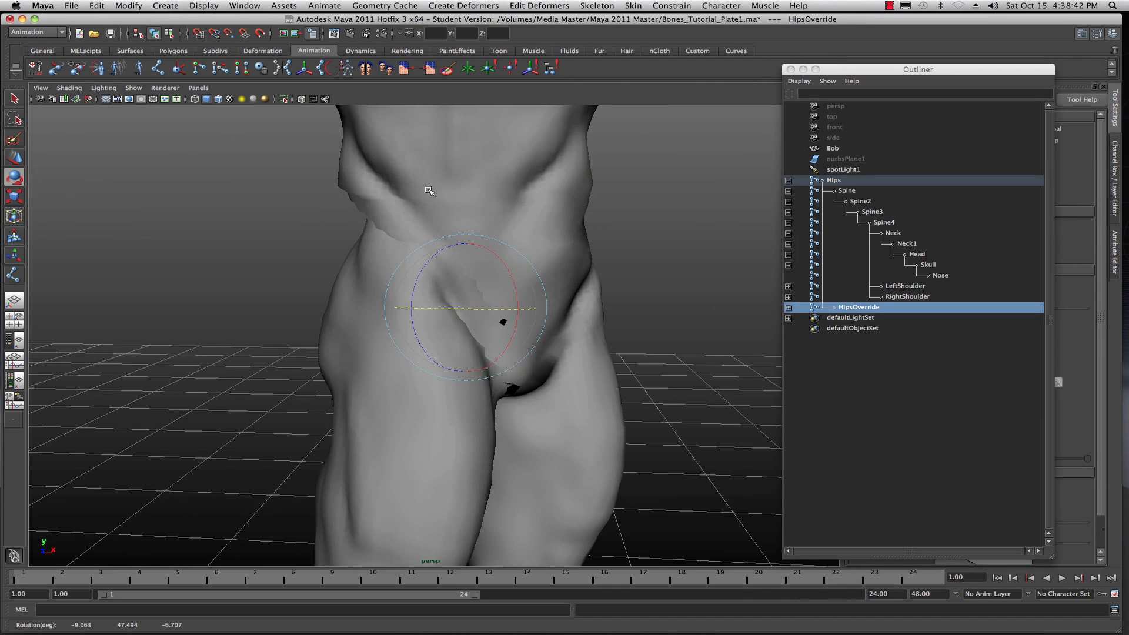
- Straighten the hip twist and swing the legs sideways by rotating HipsOverride about 22° on Z
left_click_drag(474, 314, 417, 311)
scroll(417, 310, "down", 10)
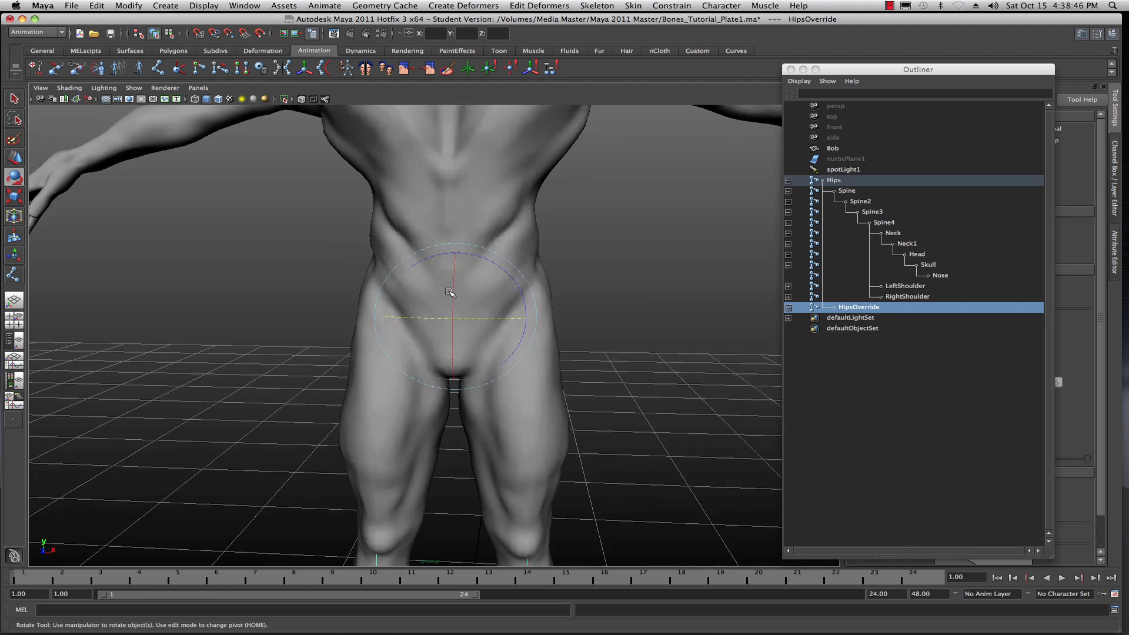
mouse_move(503, 292)
left_mouse_down()
mouse_move(506, 305)
mouse_move(494, 276)
left_mouse_up()
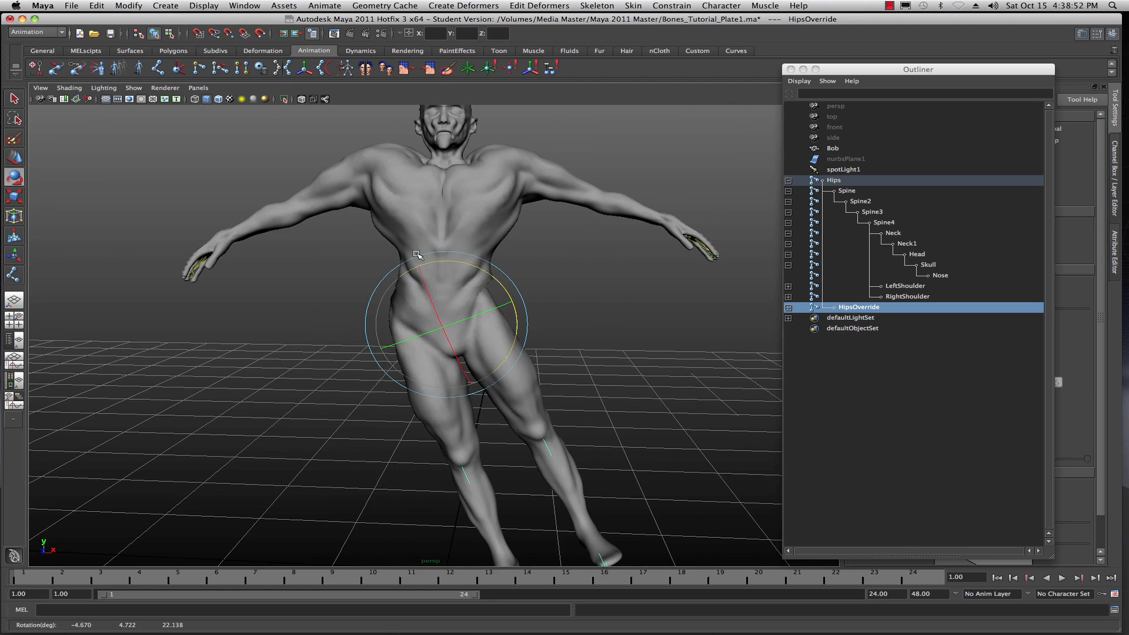
- Select the Bob mesh and return the skinned character to its bind pose
left_click(493, 174)
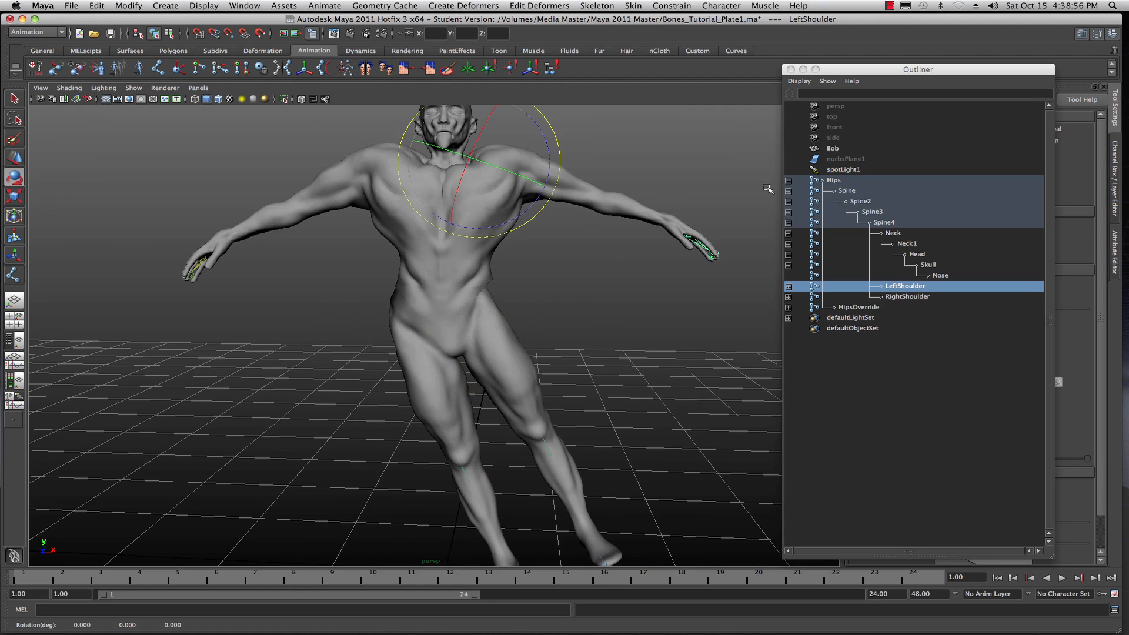
left_click(840, 149)
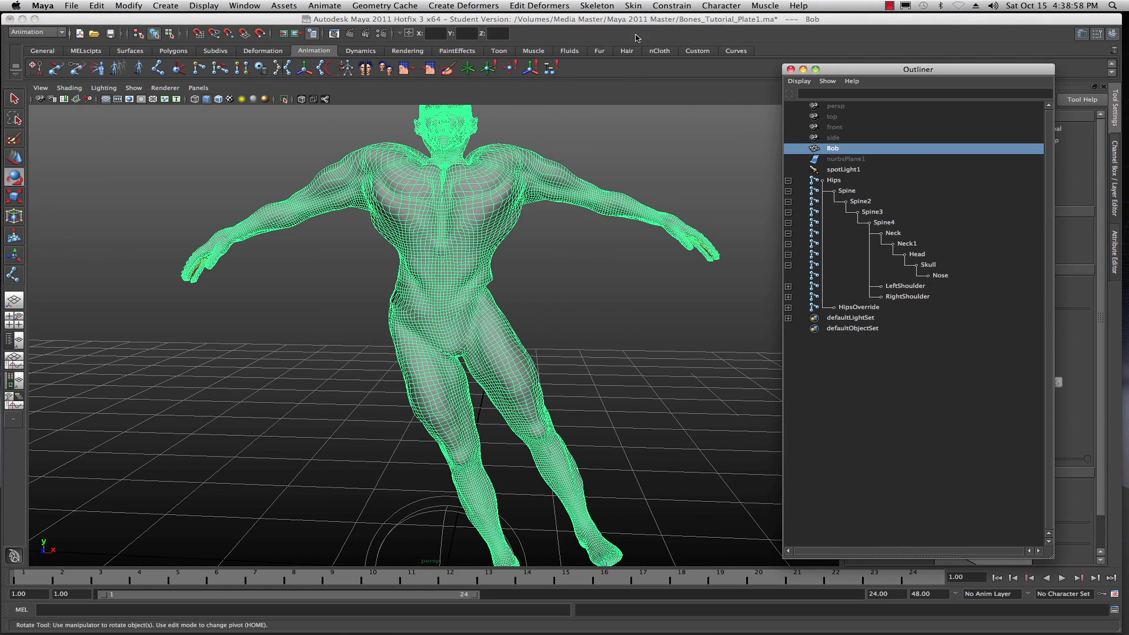
left_click(633, 6)
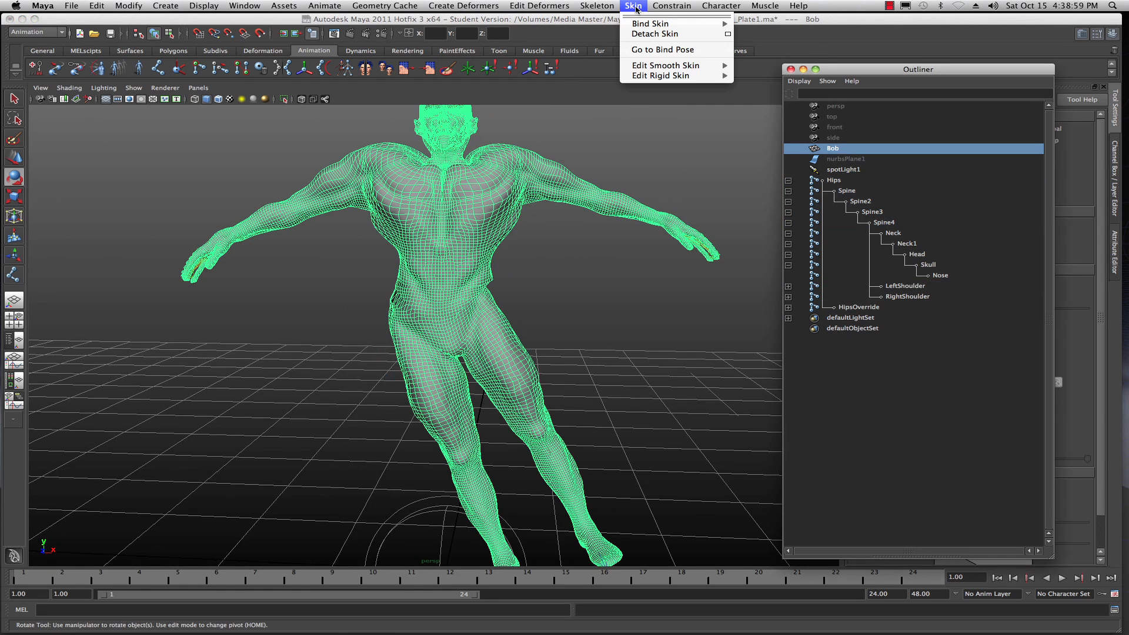
left_click(667, 51)
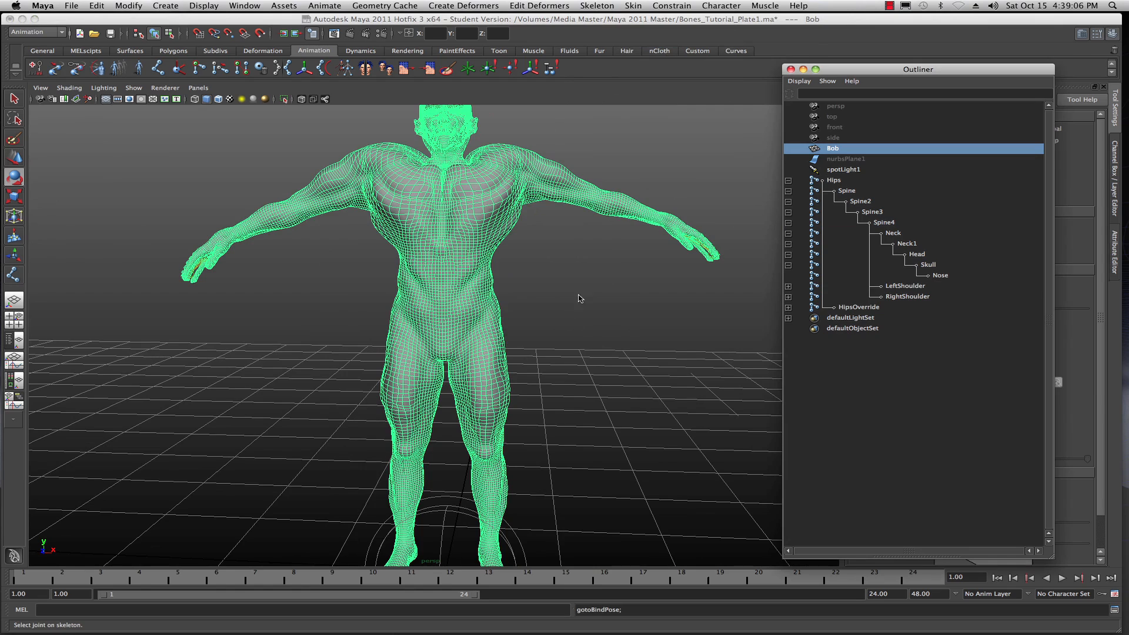
left_click_drag(507, 366, 572, 358, "alt")
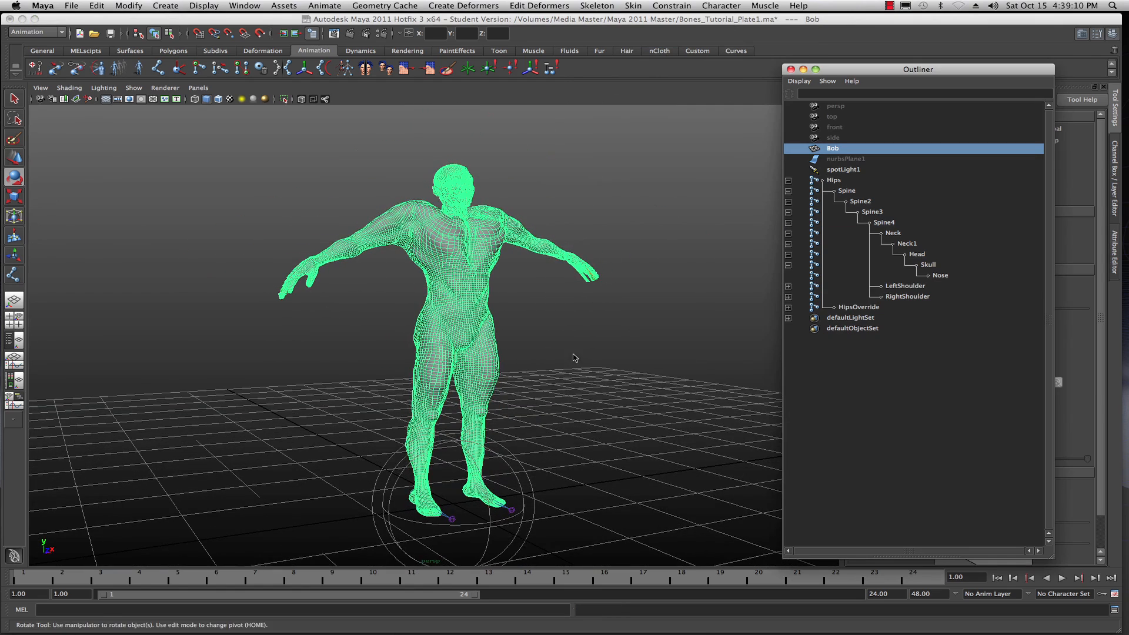
- Deselect the mesh and tilt the Neck joint both ways on X, to about 13° and -16°, to test the neck deformation
left_click(599, 346)
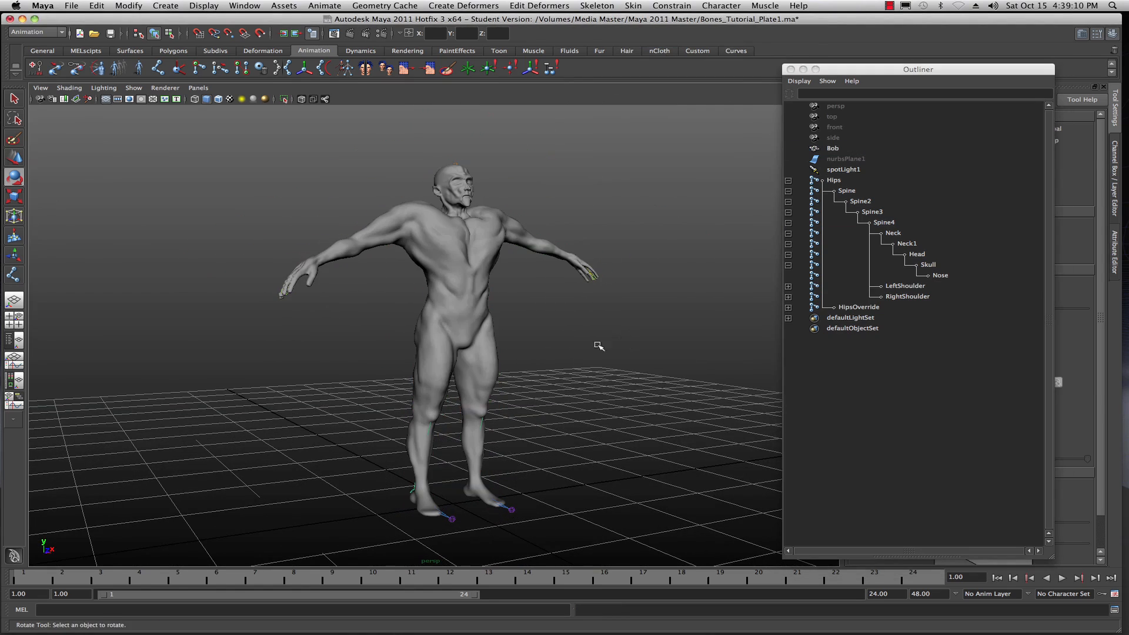
left_click(892, 235)
left_click_drag(396, 203, 432, 208)
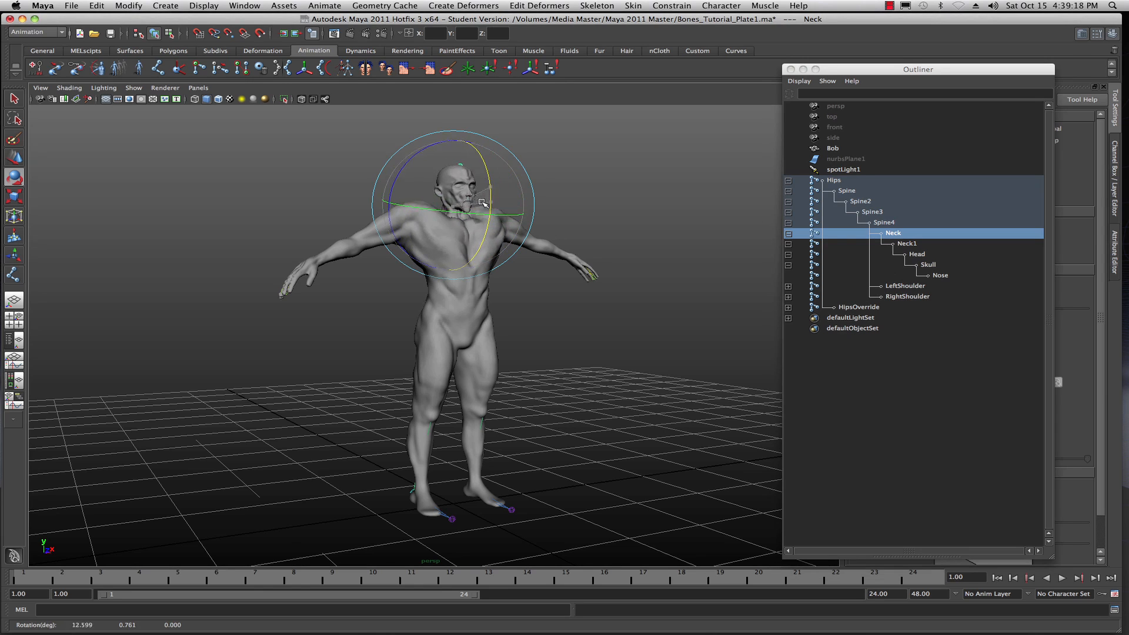
mouse_move(487, 180)
left_mouse_down()
mouse_move(479, 184)
mouse_move(484, 169)
left_mouse_up()
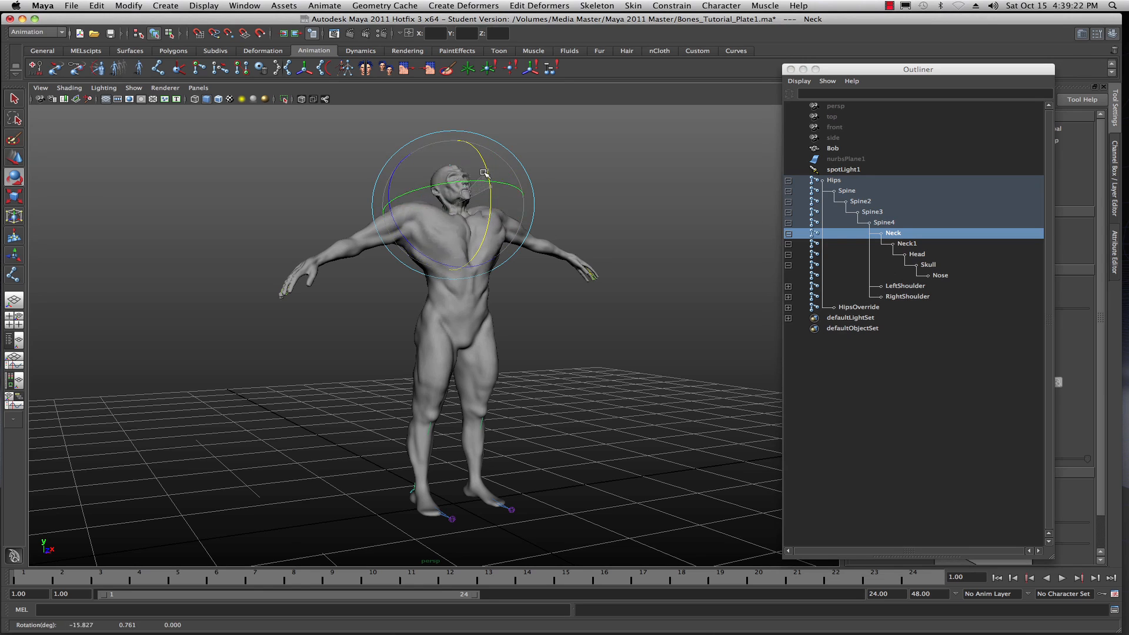
- Bend and twist the torso by rotating Spine3 to about 10° on X and 21° on Y to test its deformation
left_click(883, 213)
left_click_drag(524, 288, 506, 241)
scroll(478, 277, "up", 5)
scroll(495, 261, "down", 3)
scroll(488, 293, "up", 2)
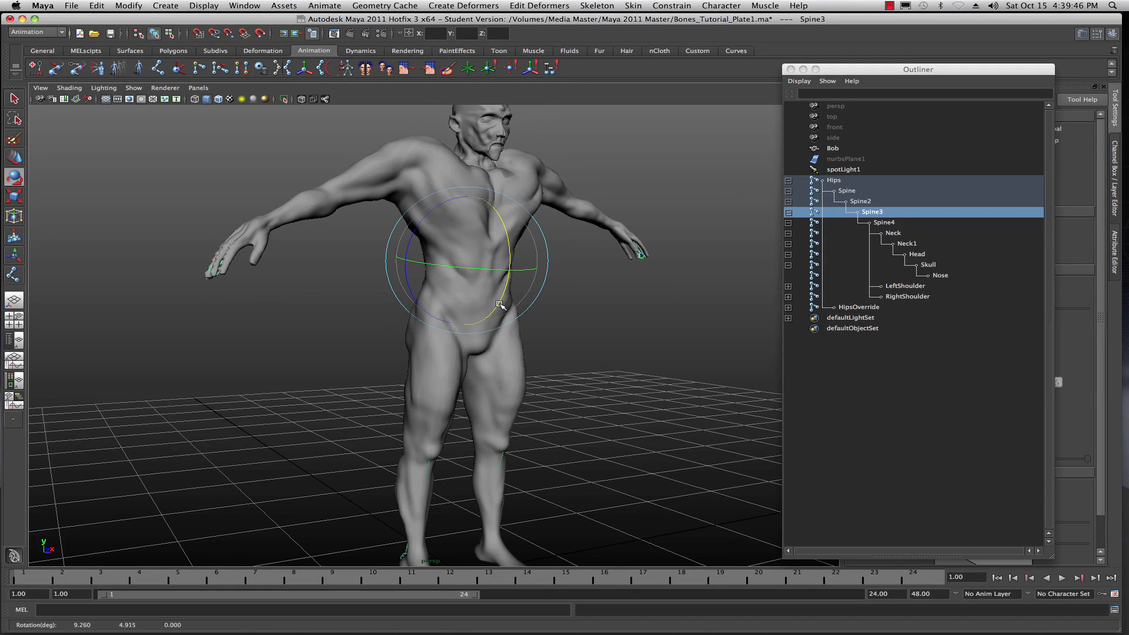
scroll(500, 303, "down", 2)
left_click_drag(497, 315, 529, 276, "alt")
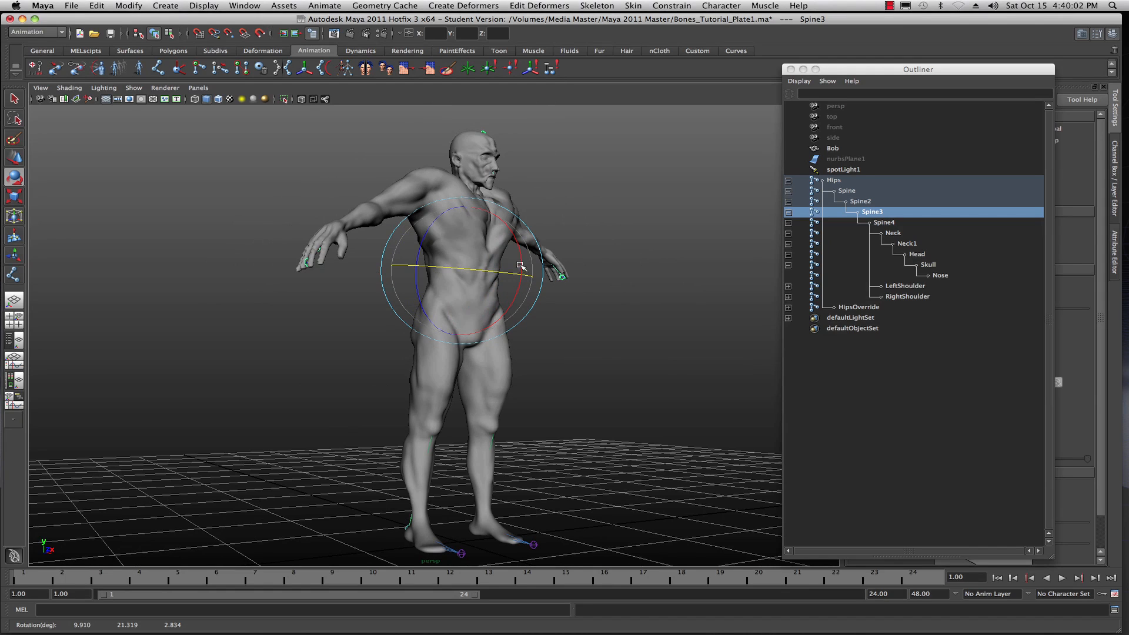
mouse_move(521, 262)
left_mouse_down()
mouse_move(510, 243)
mouse_move(521, 258)
left_mouse_up()
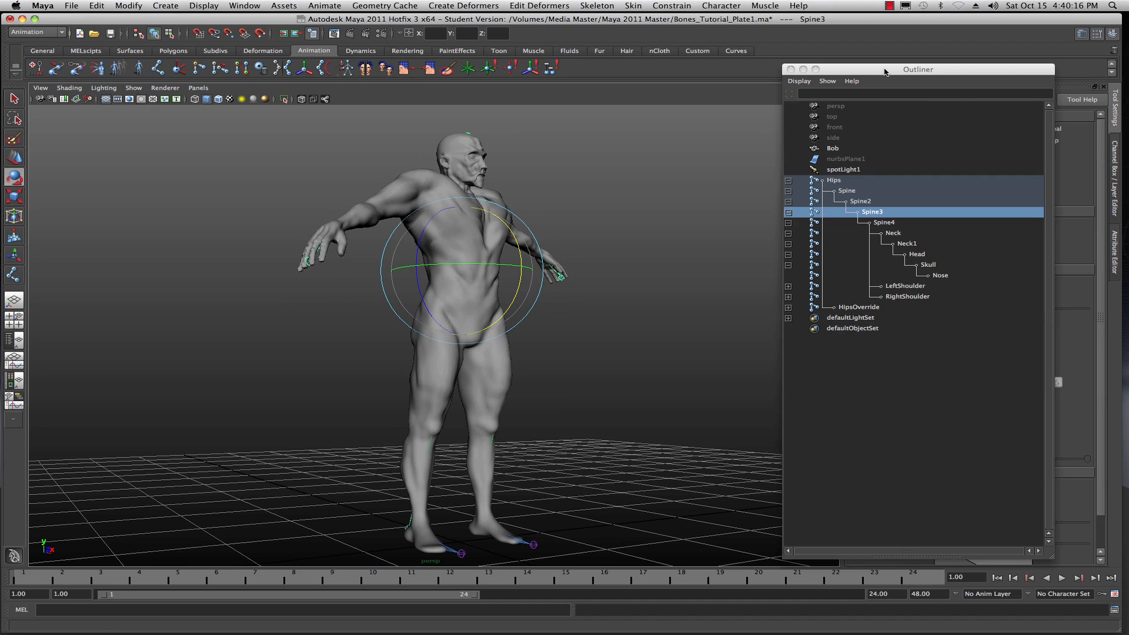
- Move the Outliner clear of the viewport and turn on X-ray shading to show the skeleton inside the posed mesh
left_click_drag(885, 71, 859, 65)
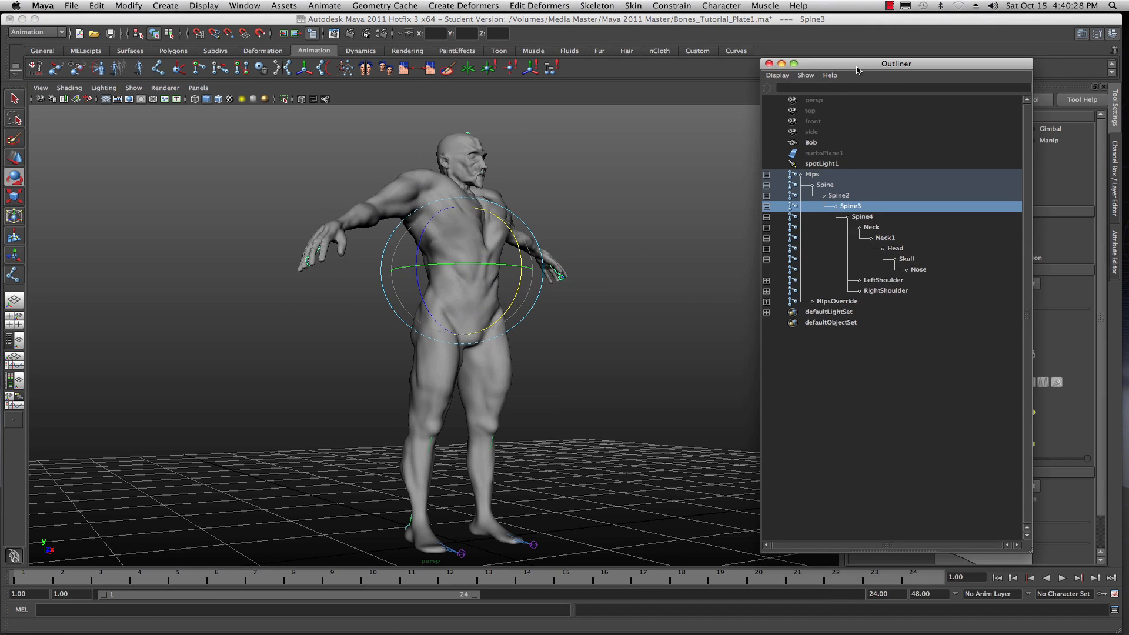
left_click_drag(854, 67, 1128, 83)
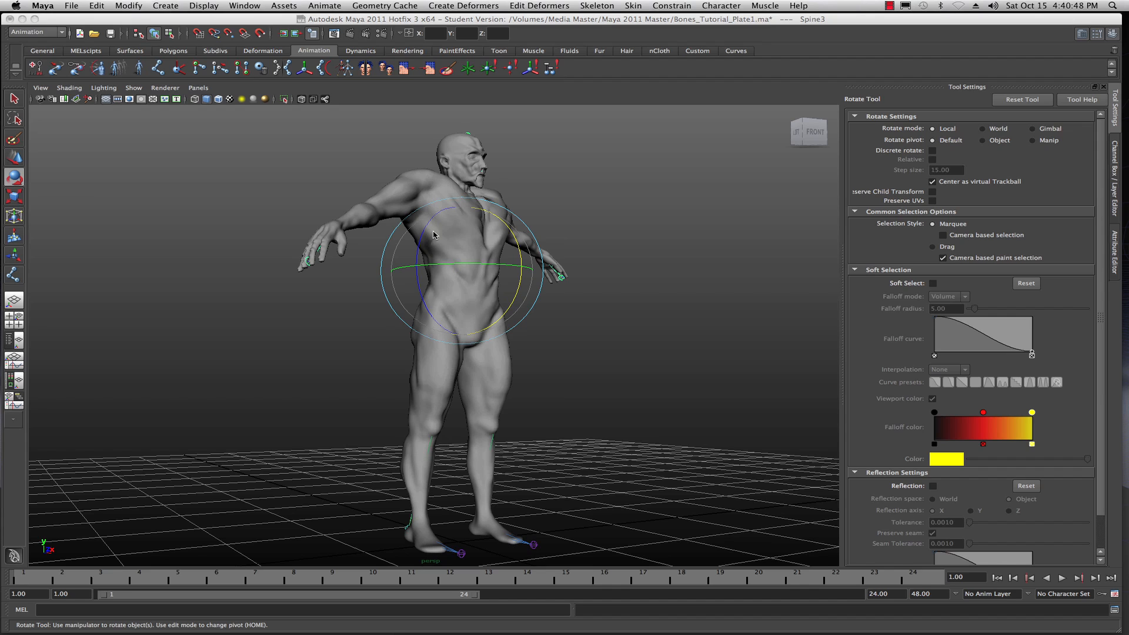
left_click(302, 99)
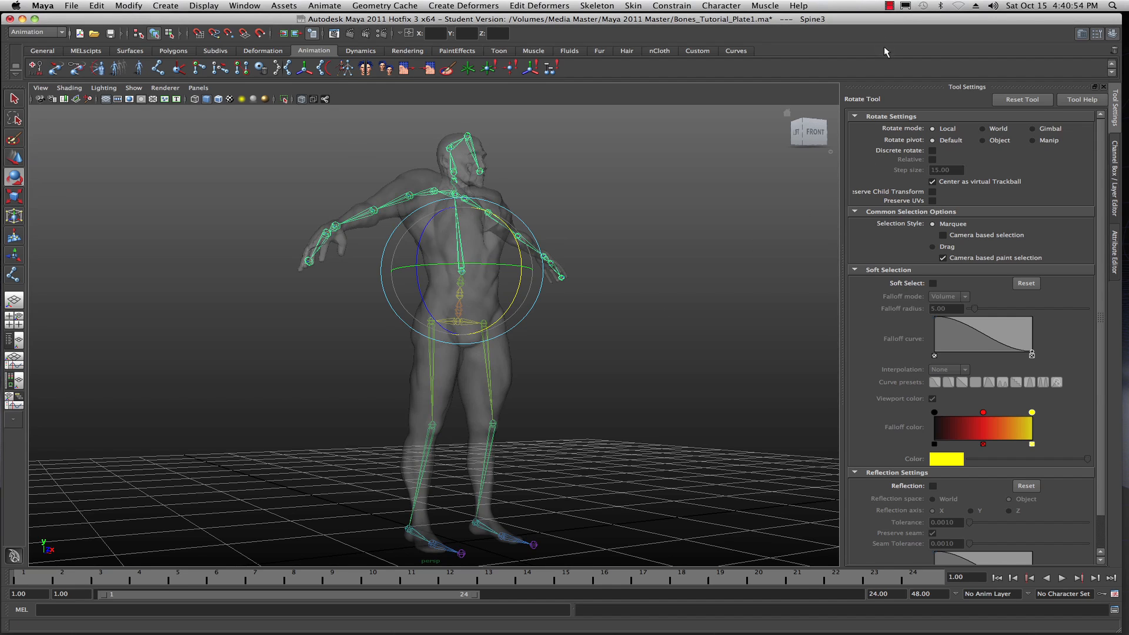
left_click(889, 6)
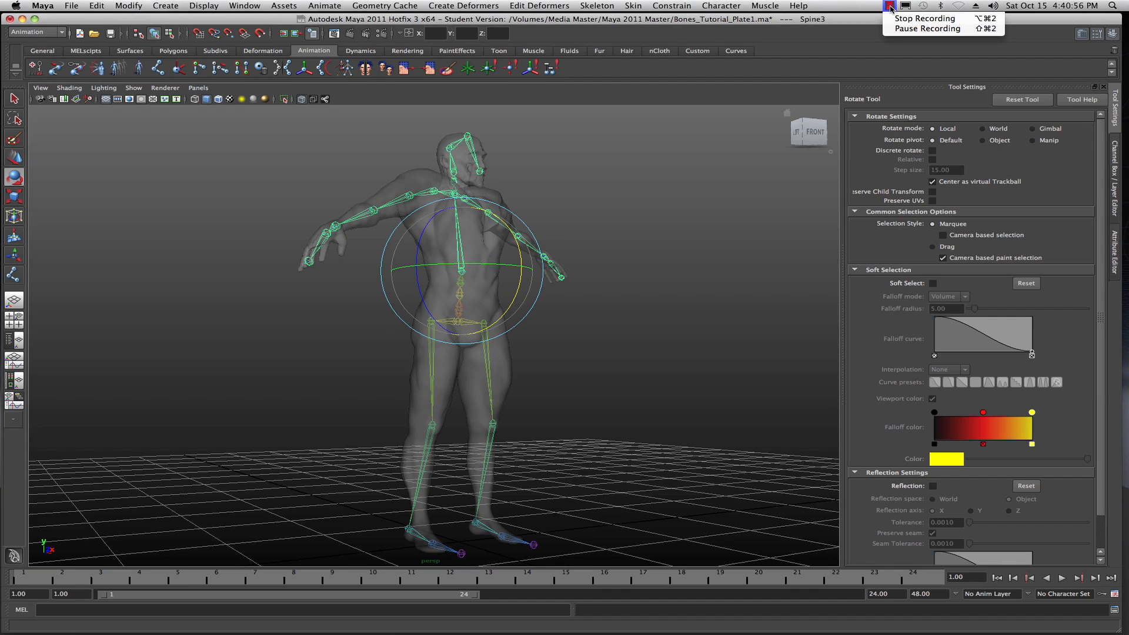